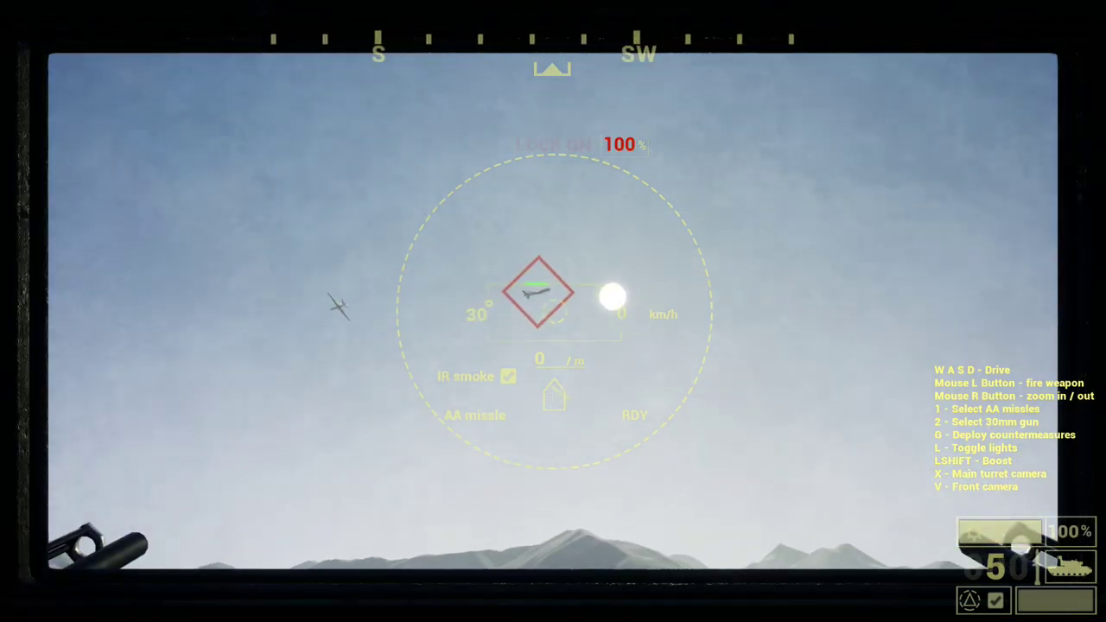
Fire an AA missile at the locked drone, and shoot at it with the 30mm guns in the zoomed sight
click(553, 311)
key(2)
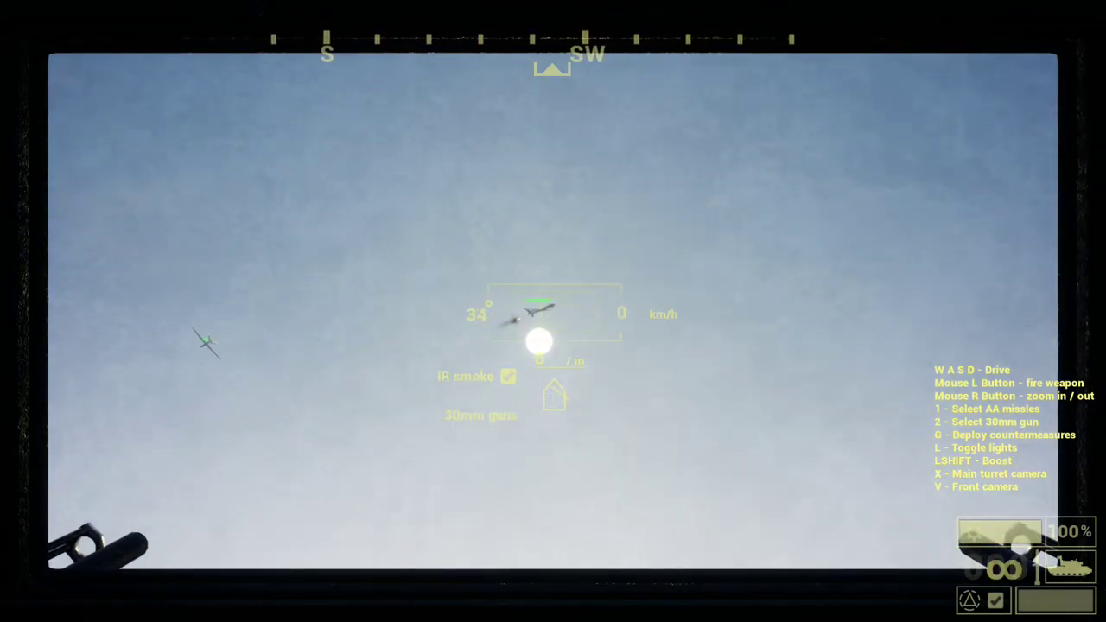
right_click(553, 311)
click(553, 311)
click(554, 311)
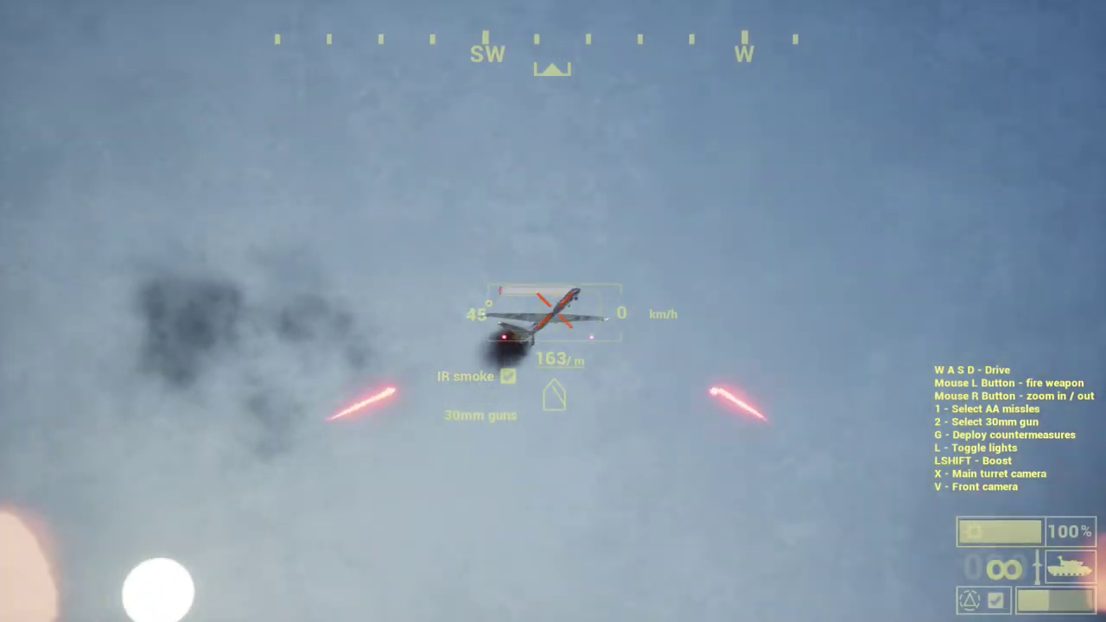
right_click(553, 311)
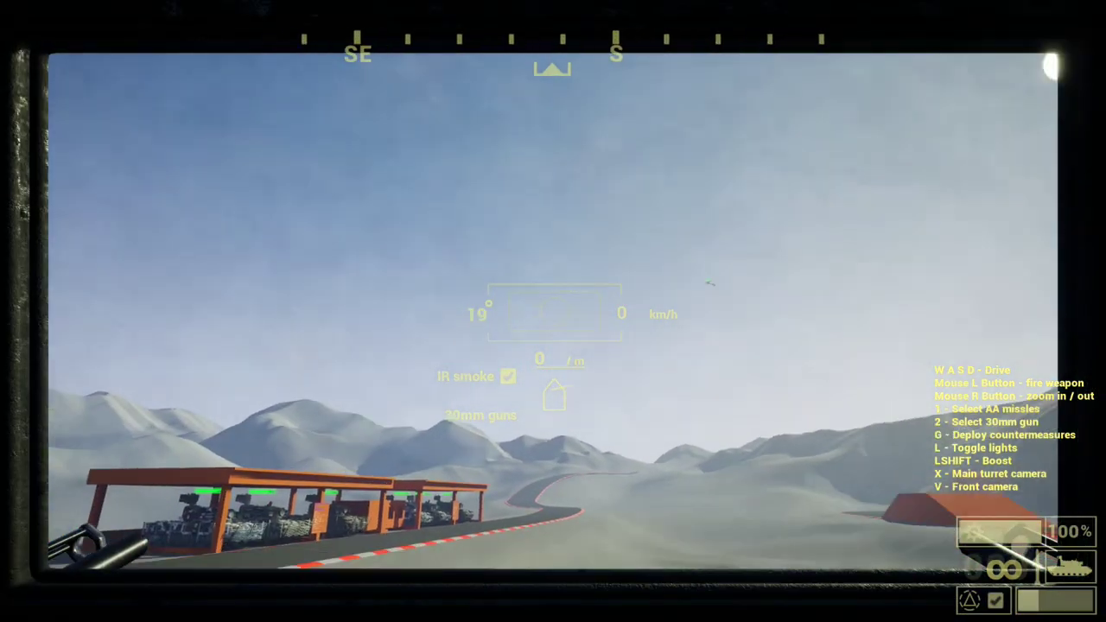
Fire the 30mm guns from the external view and deploy the IR smoke countermeasures around the vehicle
key(x)
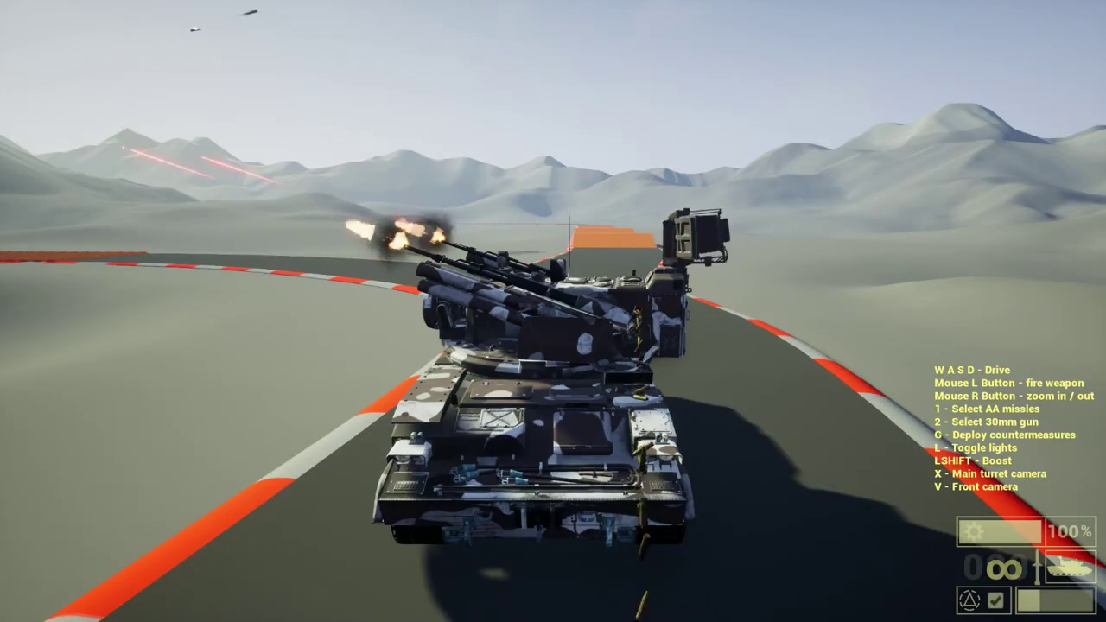
click(554, 311)
drag(553, 312, 553, 311)
key(v)
key(g)
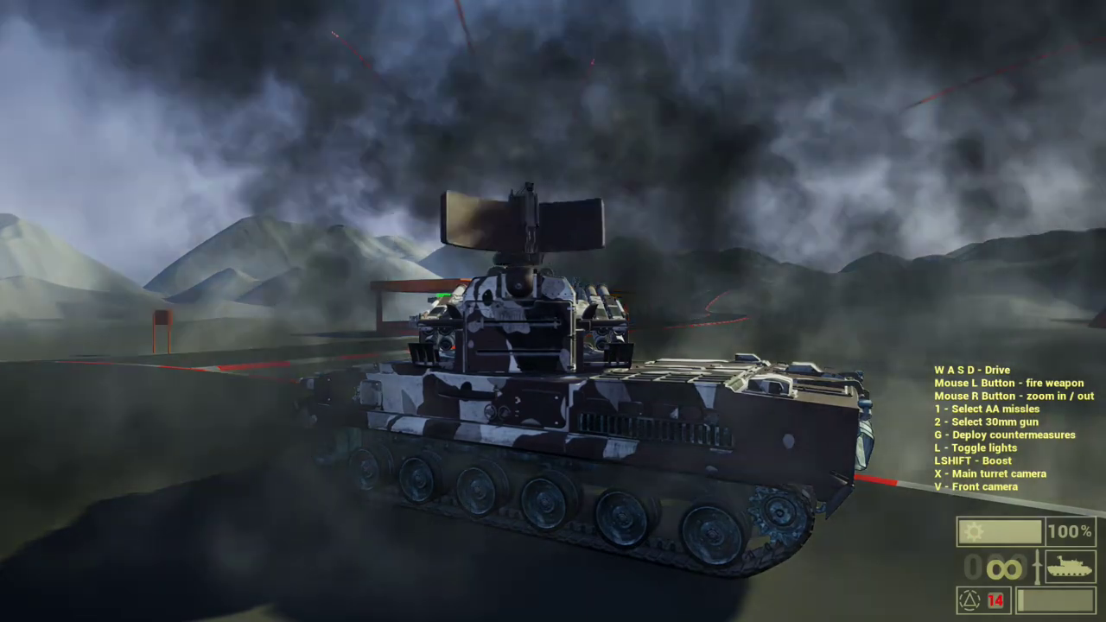
key(w)
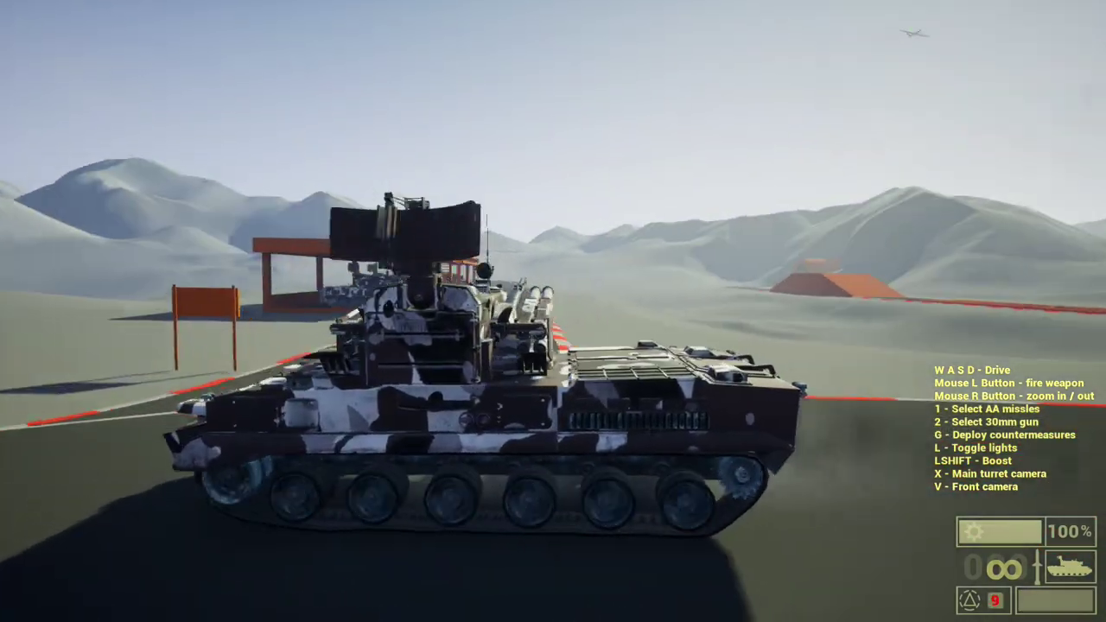
Shoot the flying drone with a locked-on AA missile from the main turret camera
key(x)
key(1)
key(g)
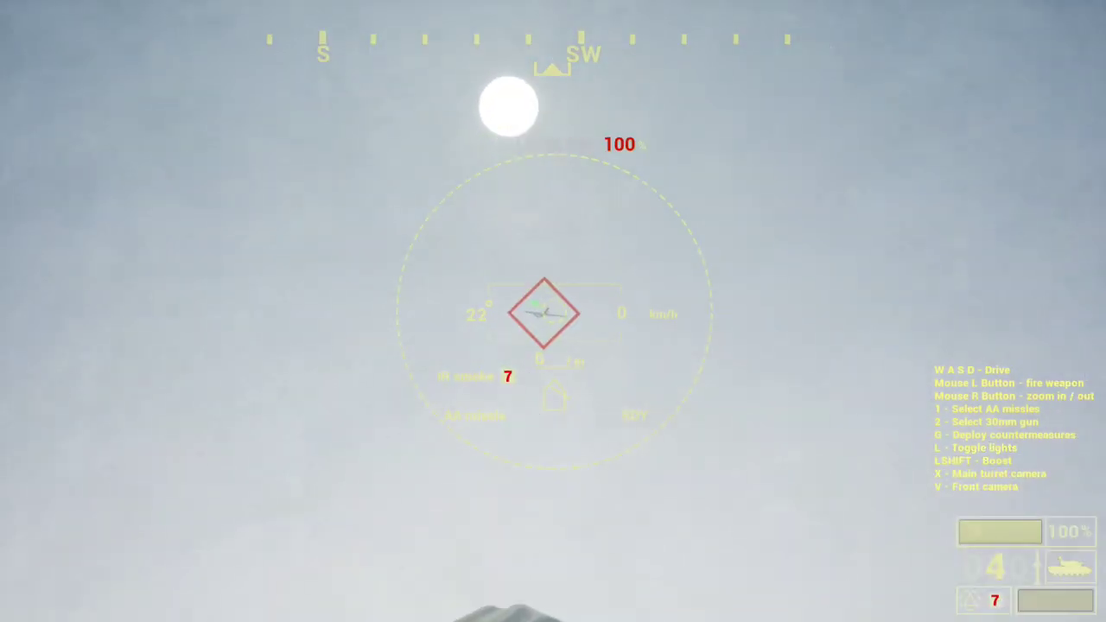
key(g)
click(553, 311)
key(g)
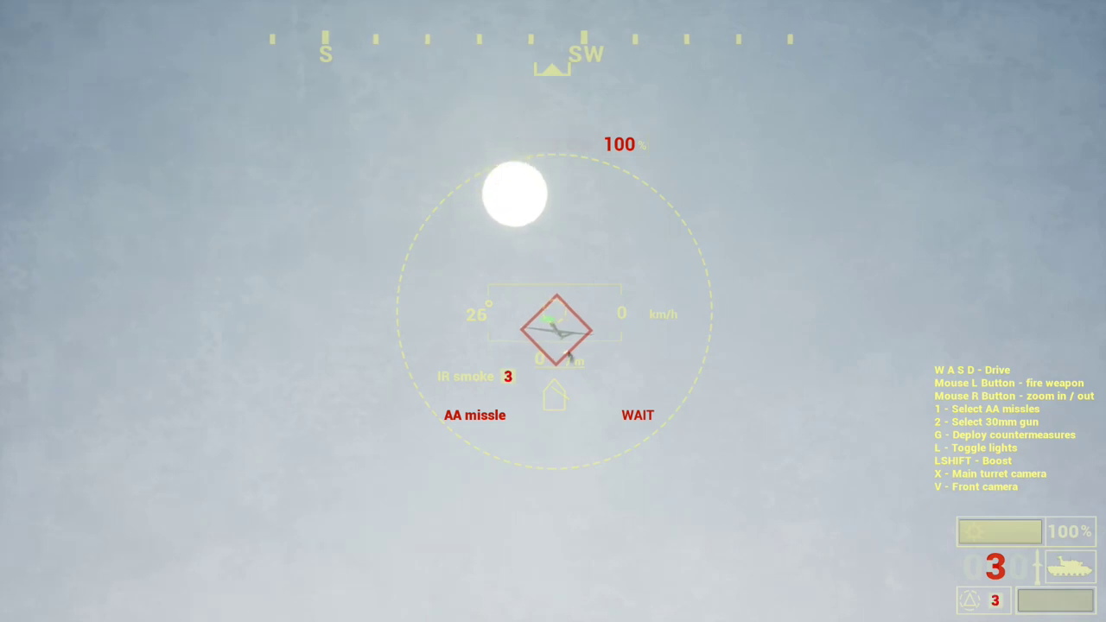
key(g)
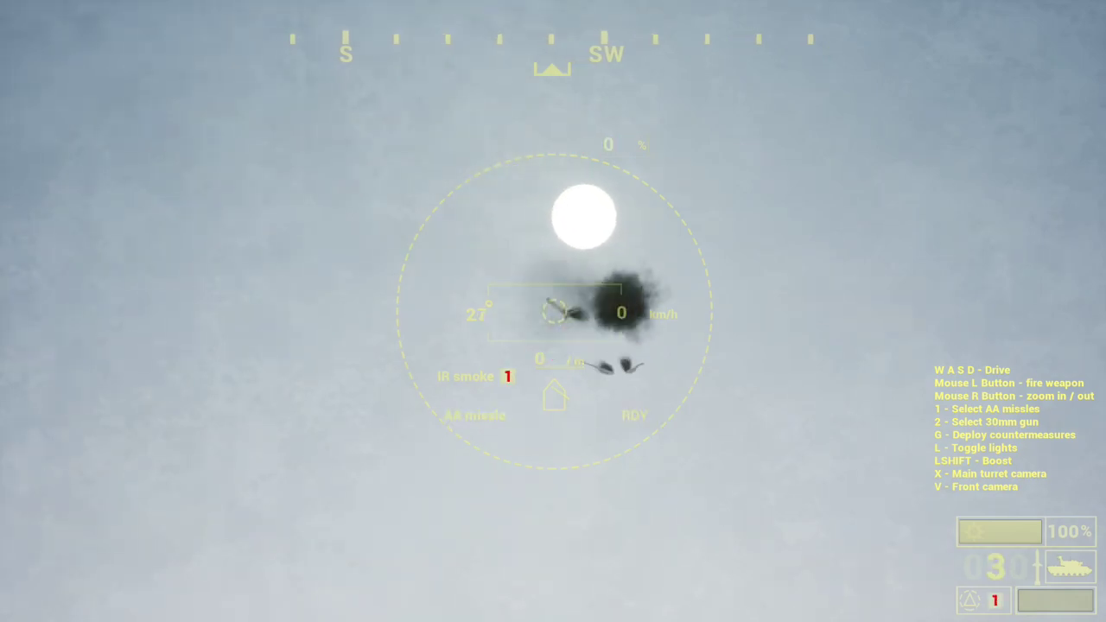
Drive the vehicle along the track past the orange shelters in the external view
key(x)
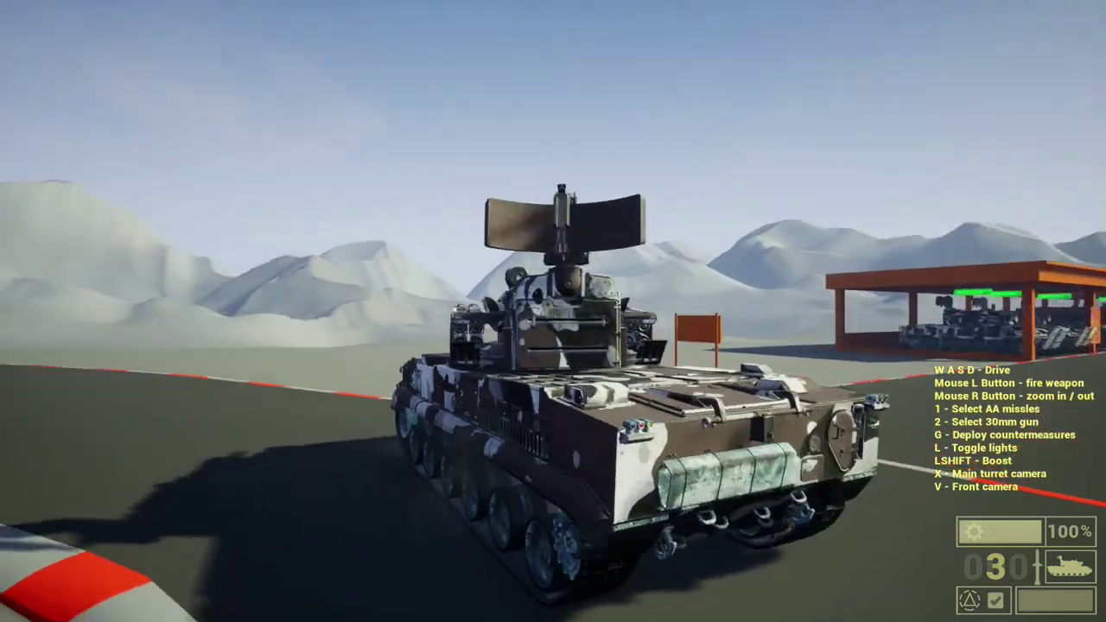
key(d)
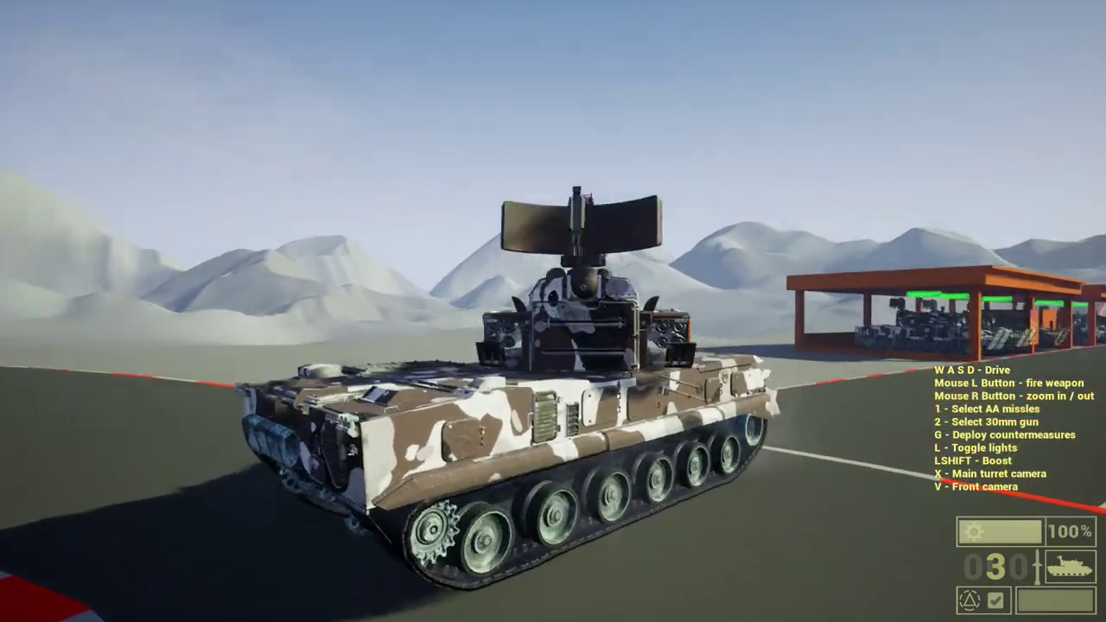
key(w)
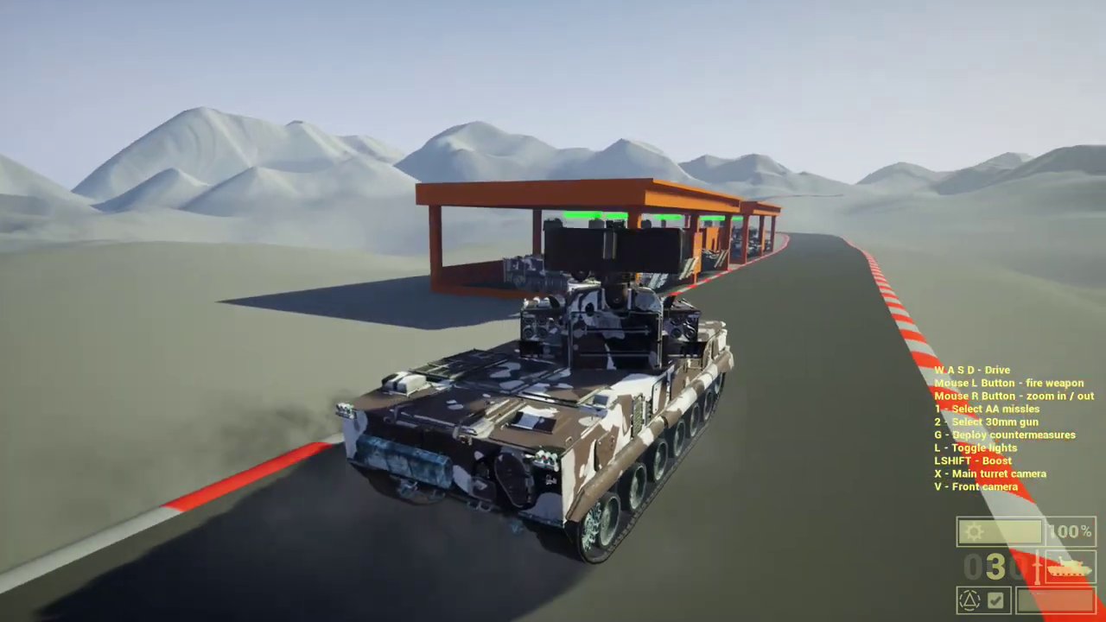
key(w)
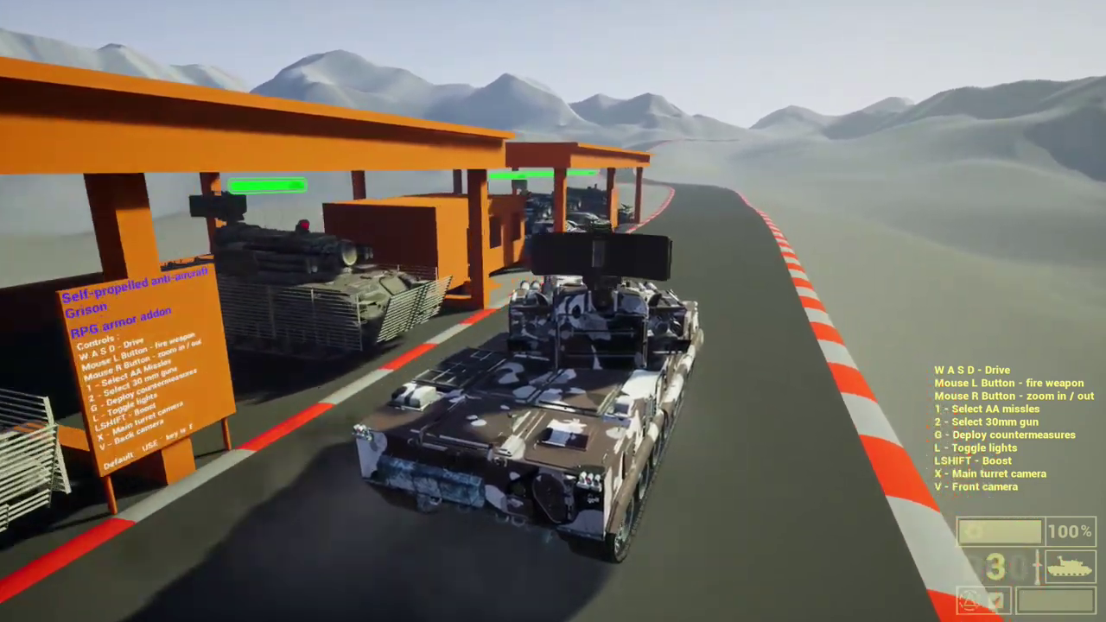
key(w)
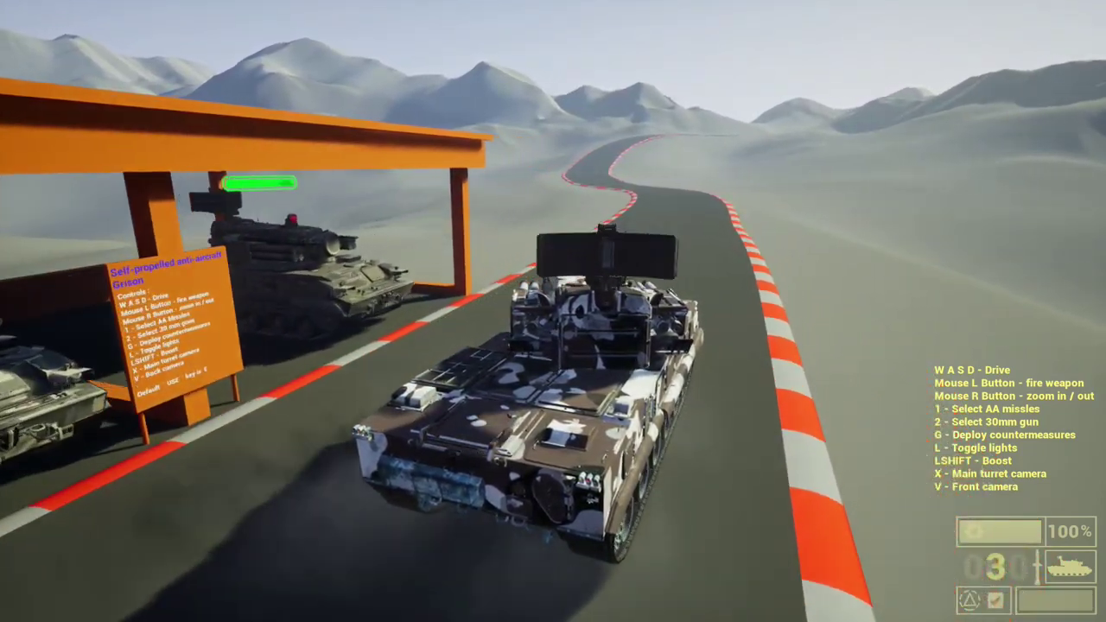
key(a)
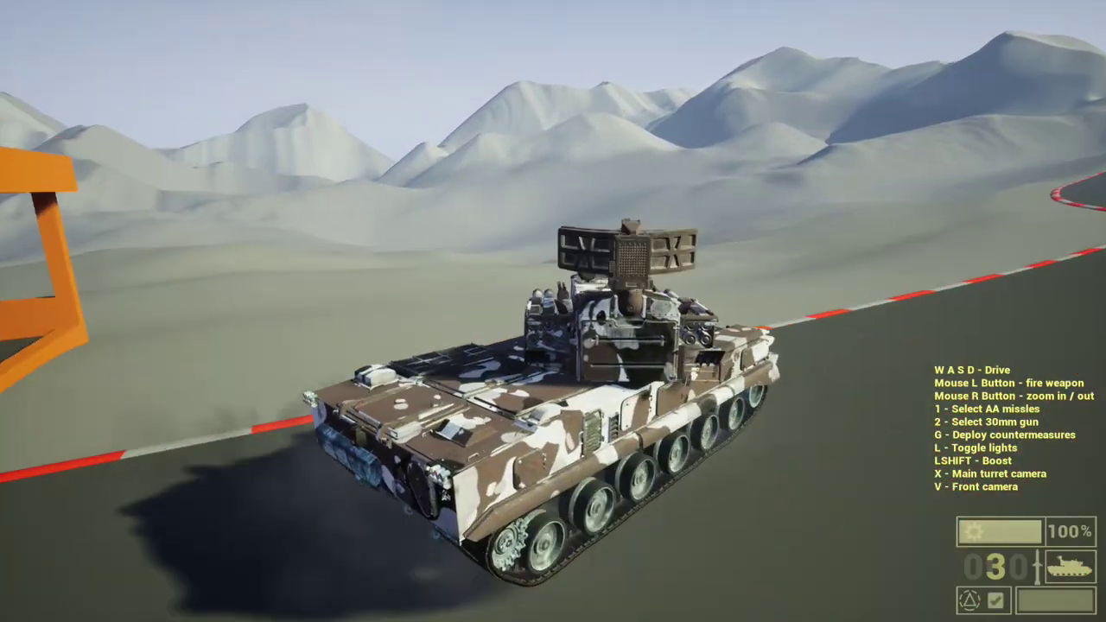
End the play session, select the brown-and-white Grison on the road and show its details in the full editor layout
key(Escape)
mouse_move(540, 137)
right_down()
mouse_move(415, 225)
mouse_move(329, 130)
mouse_move(518, 182)
mouse_move(540, 136)
right_up()
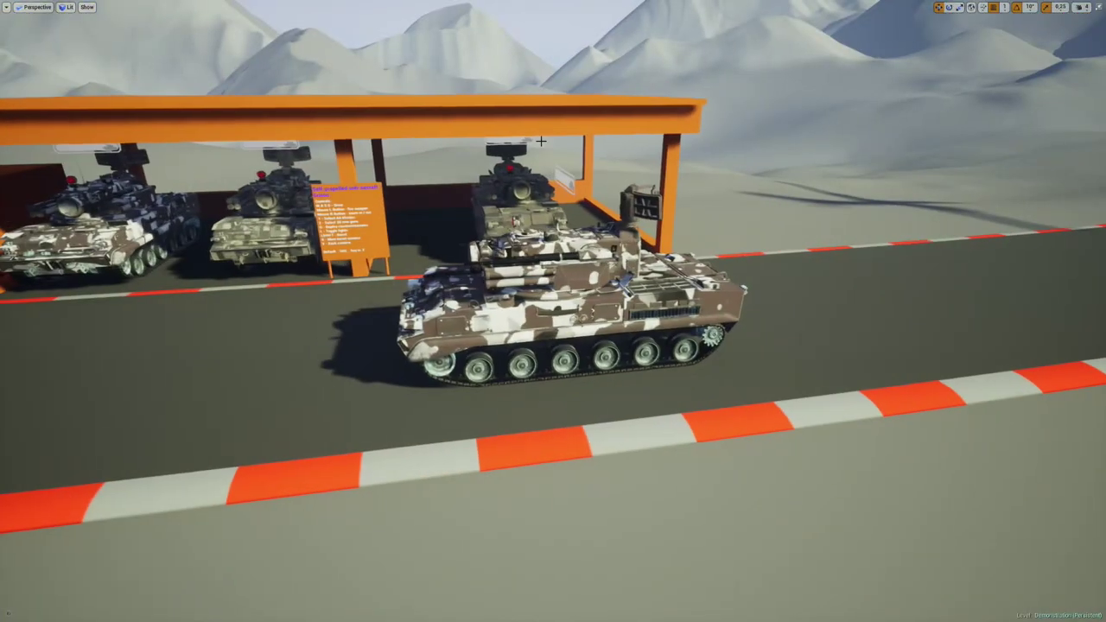
click(708, 276)
mouse_move(708, 276)
right_down()
mouse_move(708, 302)
mouse_move(708, 279)
right_up()
key(F11)
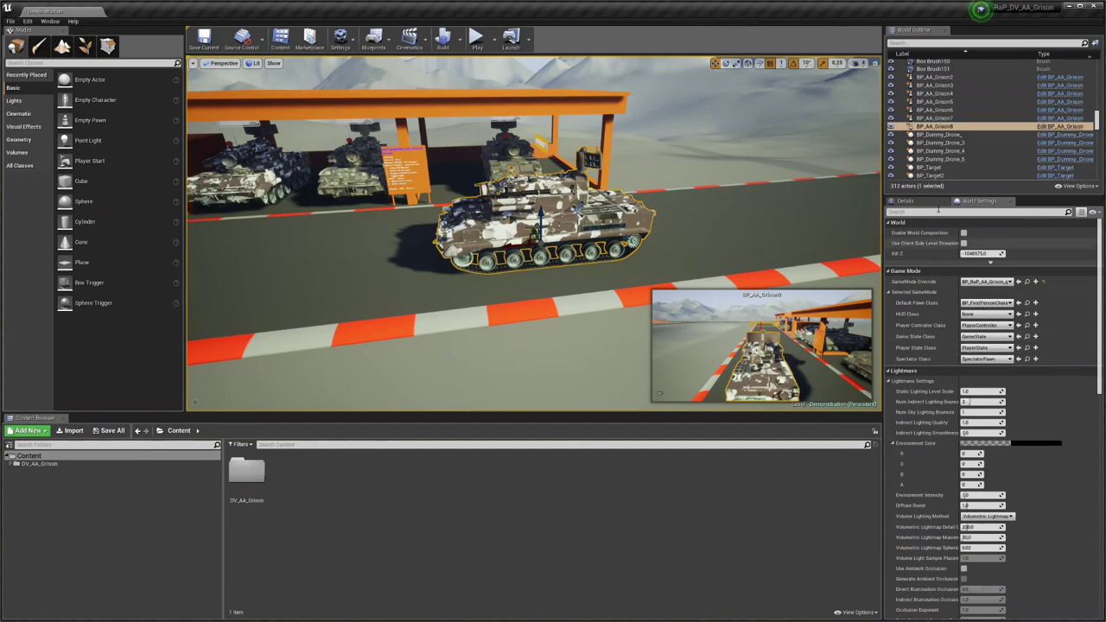
click(905, 200)
scroll(1027, 375, up, 1)
scroll(1028, 375, up, 5)
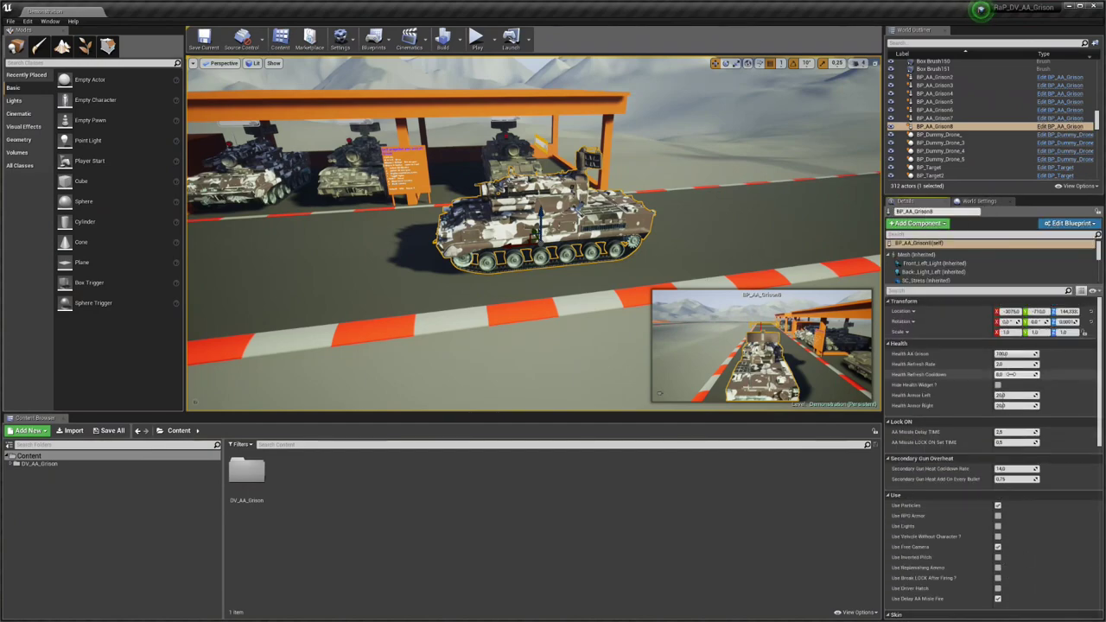
Examine the selected Grison up close, and play the level to check its health bar with the reduced health value
key(w)
right_drag(692, 251, 799, 263)
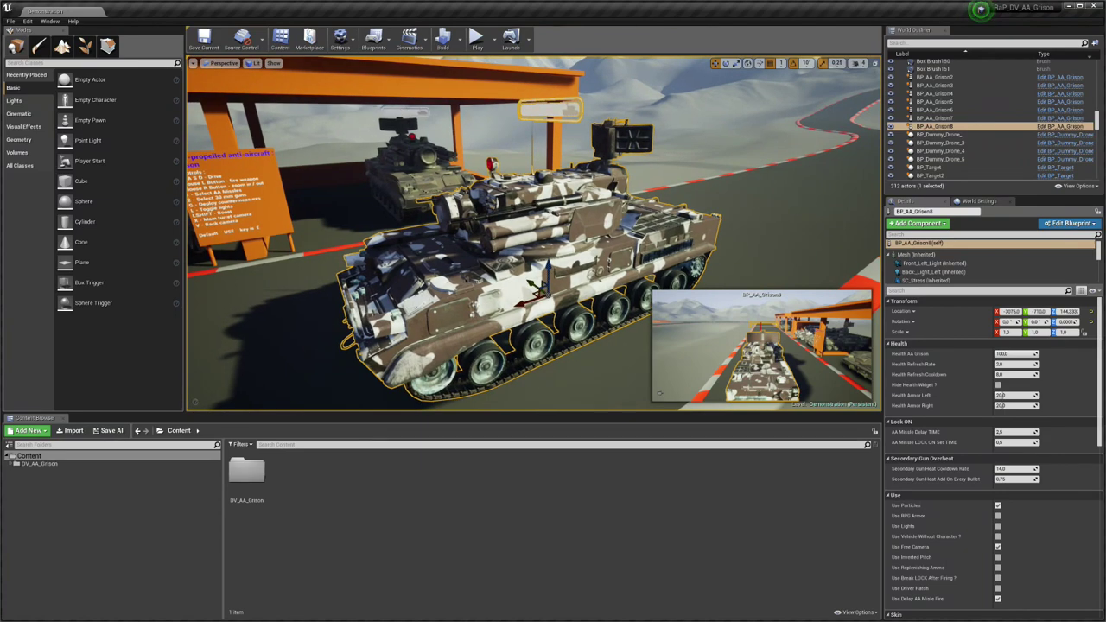
key(w)
right_drag(553, 259, 537, 234)
key(s)
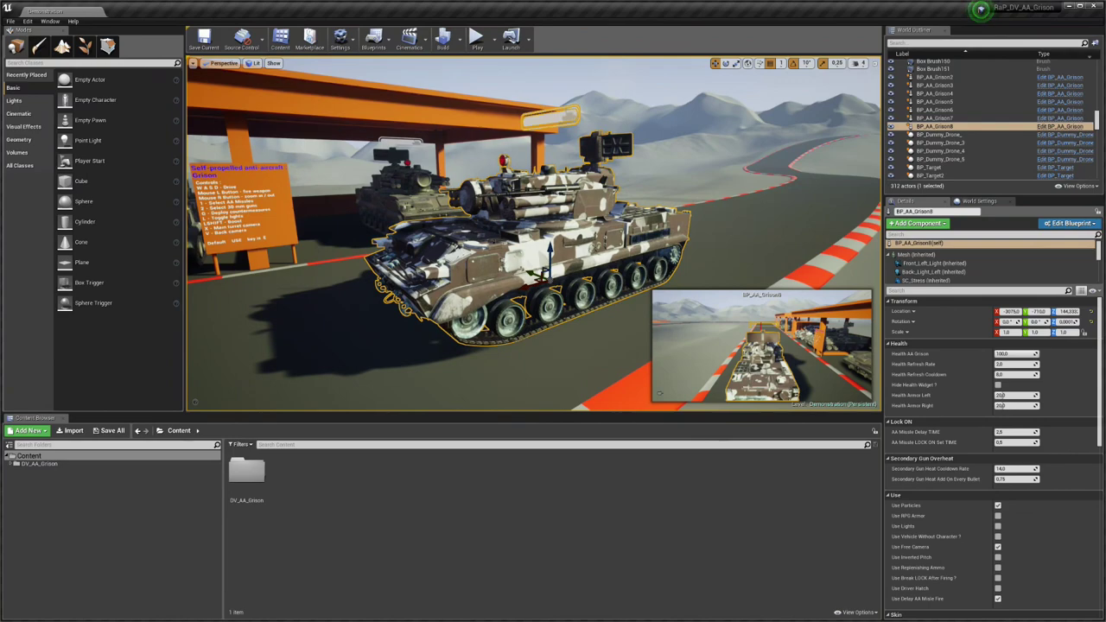
mouse_move(612, 225)
right_down()
mouse_move(620, 230)
mouse_move(605, 218)
mouse_move(617, 226)
right_up()
key(a)
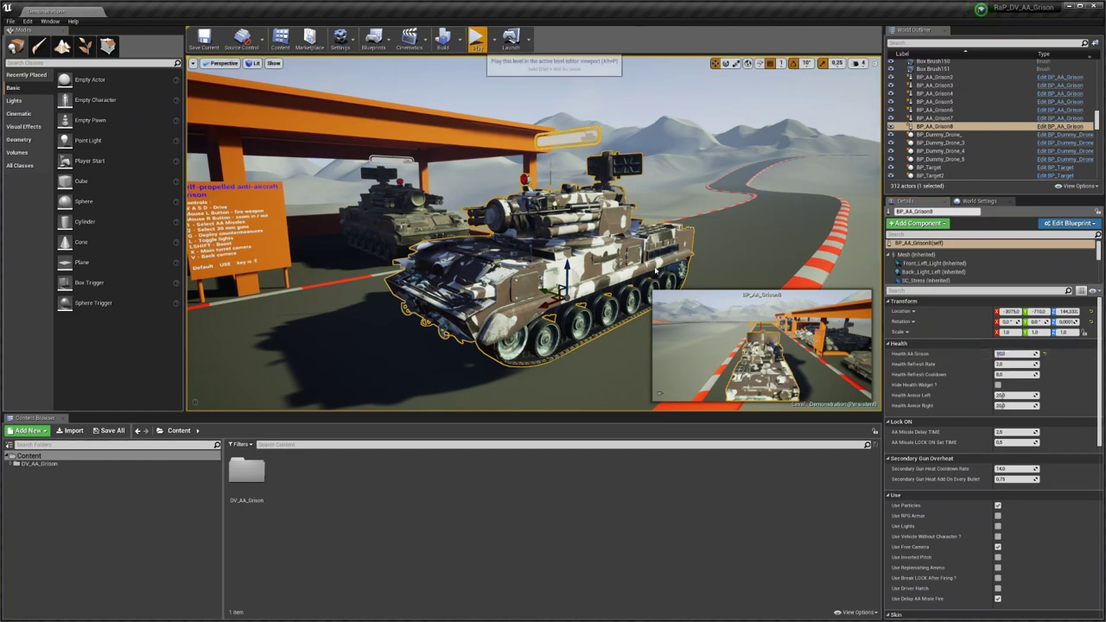
click(476, 37)
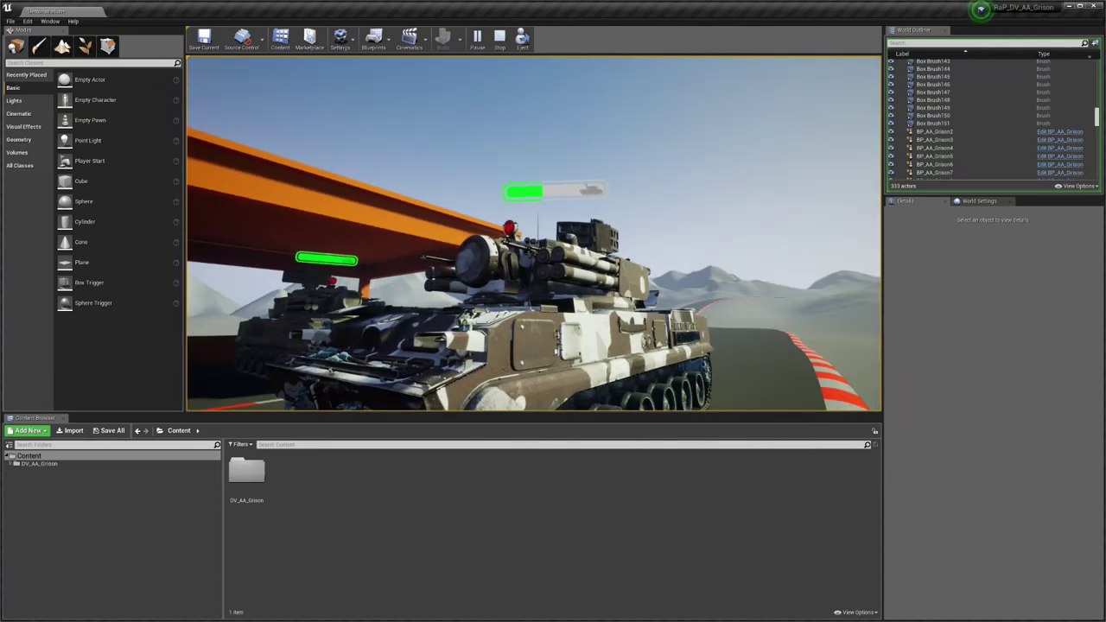
key(Escape)
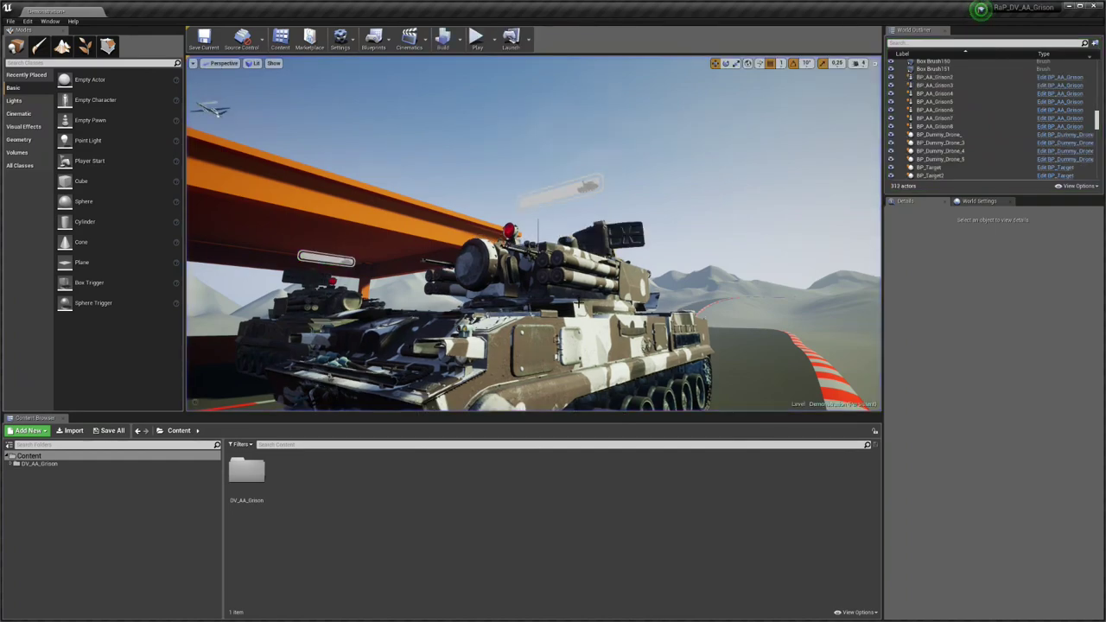
Reselect and frame the Grison on the road, and reset its Health AA Grison value to the default of 100
click(579, 303)
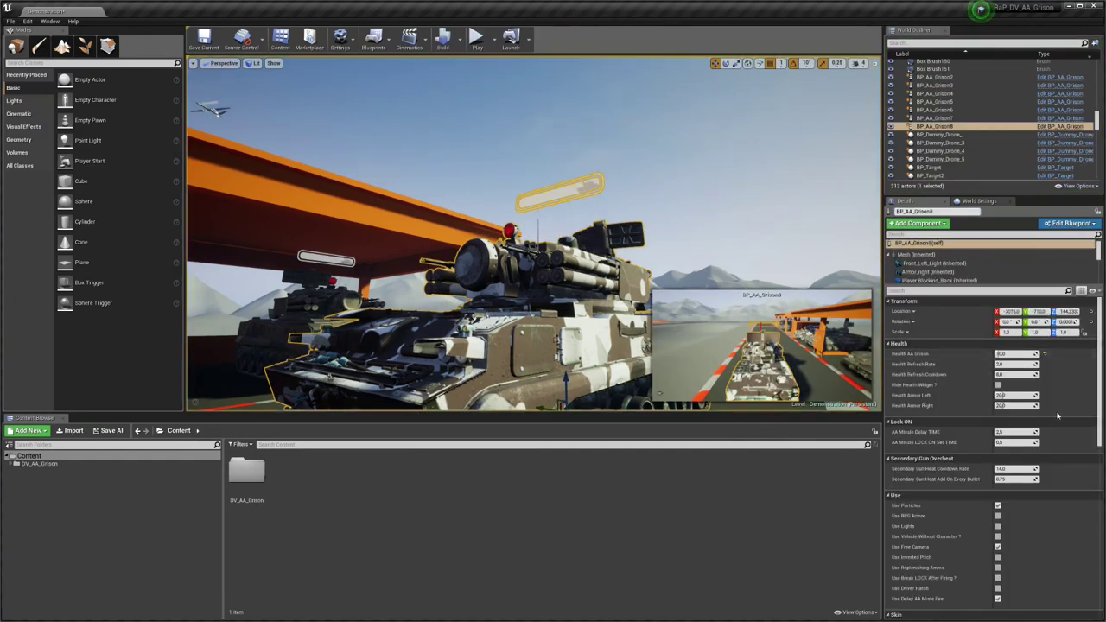
key(f)
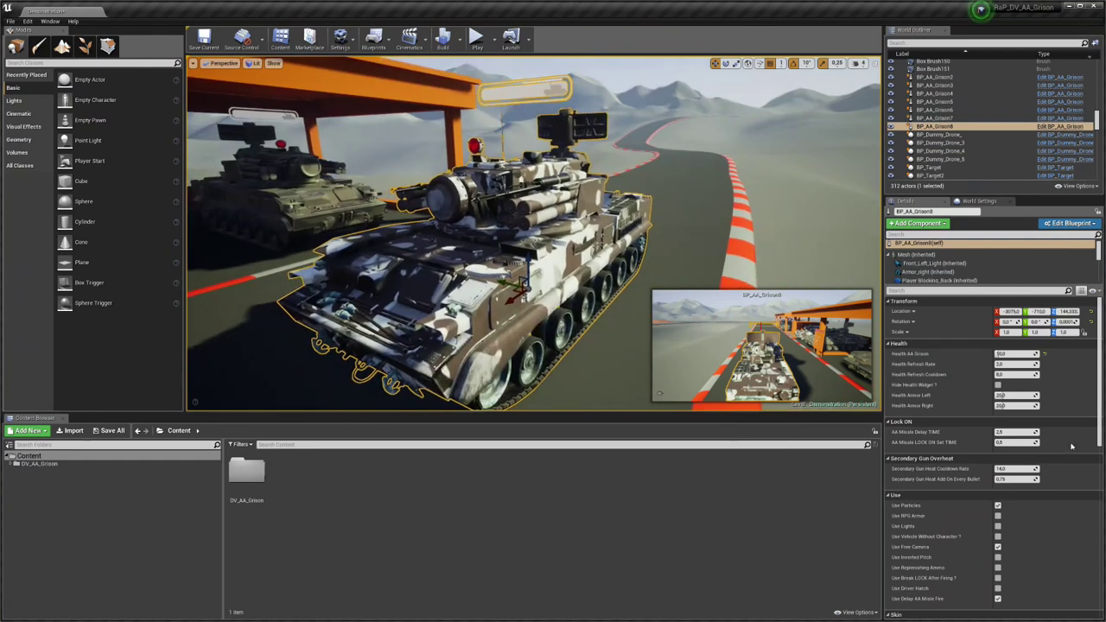
click(1046, 355)
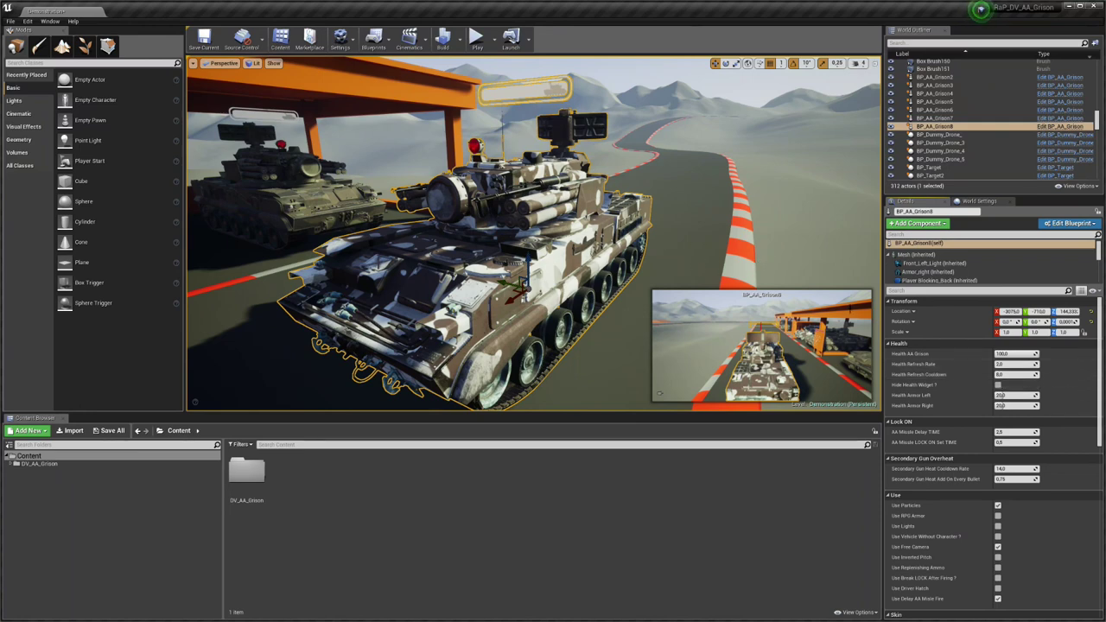
click(1011, 364)
text(4)
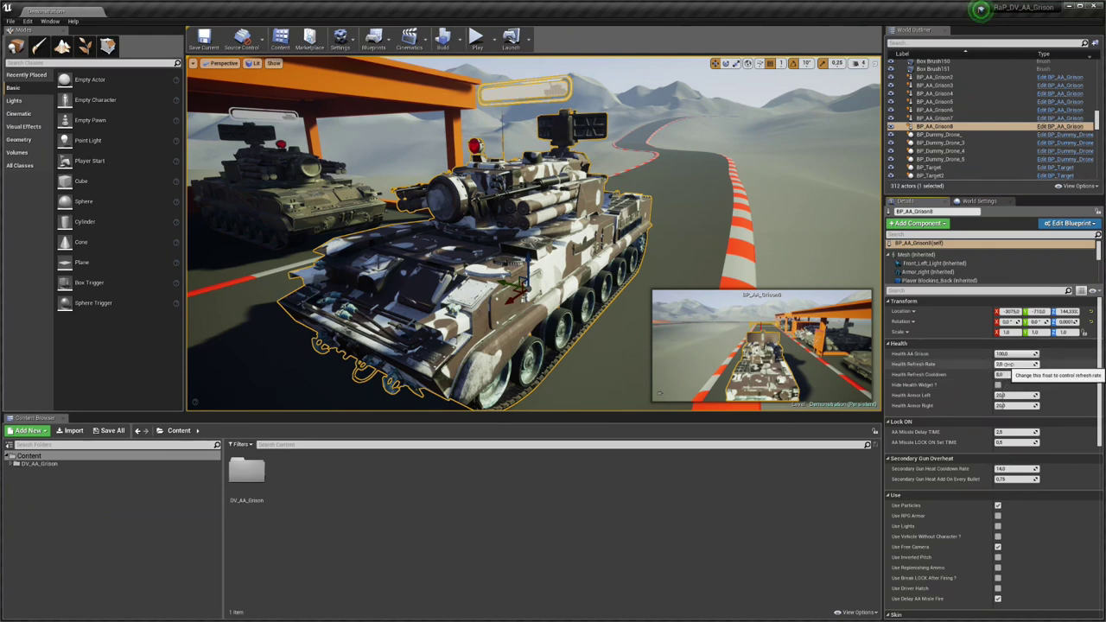
click(1013, 353)
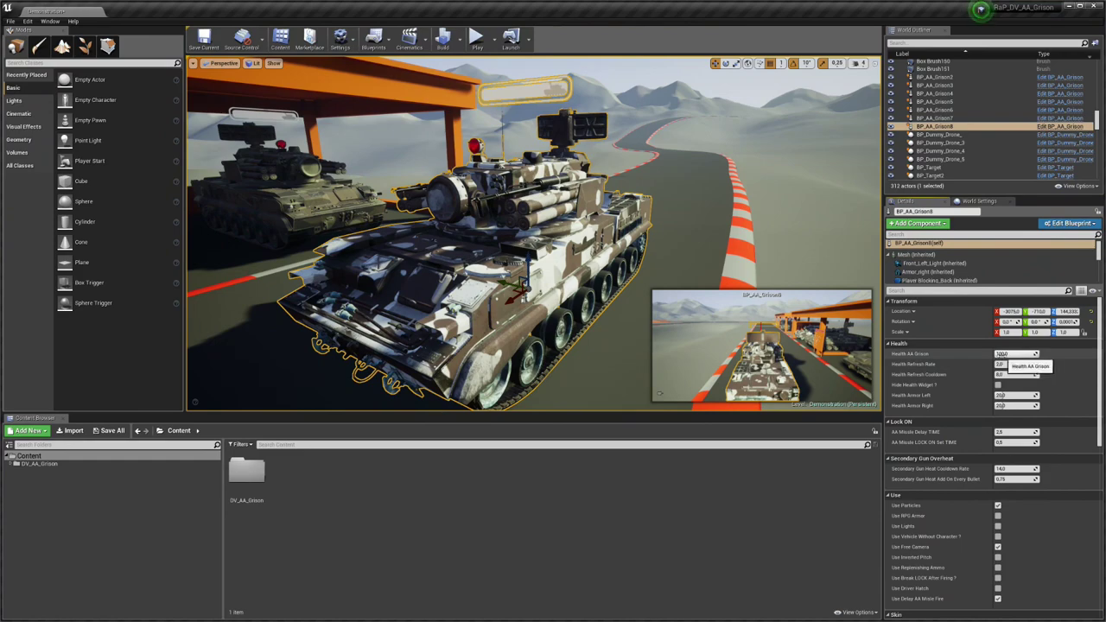
key(Return)
Toggle Hide Health Widget on and off to preview the health bar above the Grison
click(1000, 387)
click(999, 387)
click(1000, 387)
click(1000, 386)
mouse_move(692, 259)
right_down()
mouse_move(652, 182)
mouse_move(648, 250)
mouse_move(661, 221)
right_up()
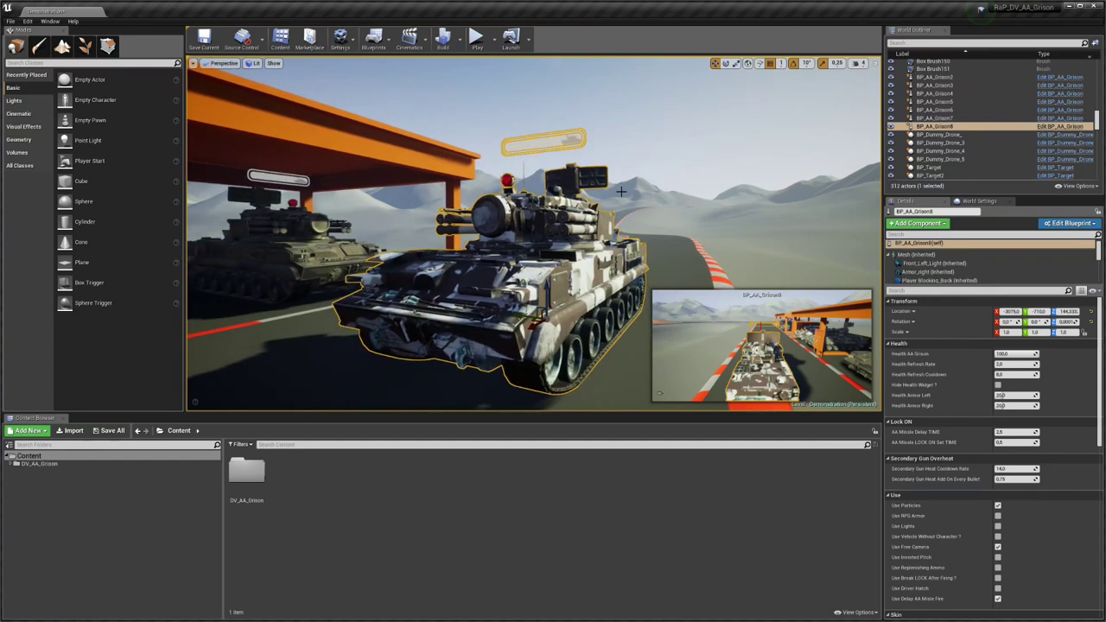
click(998, 386)
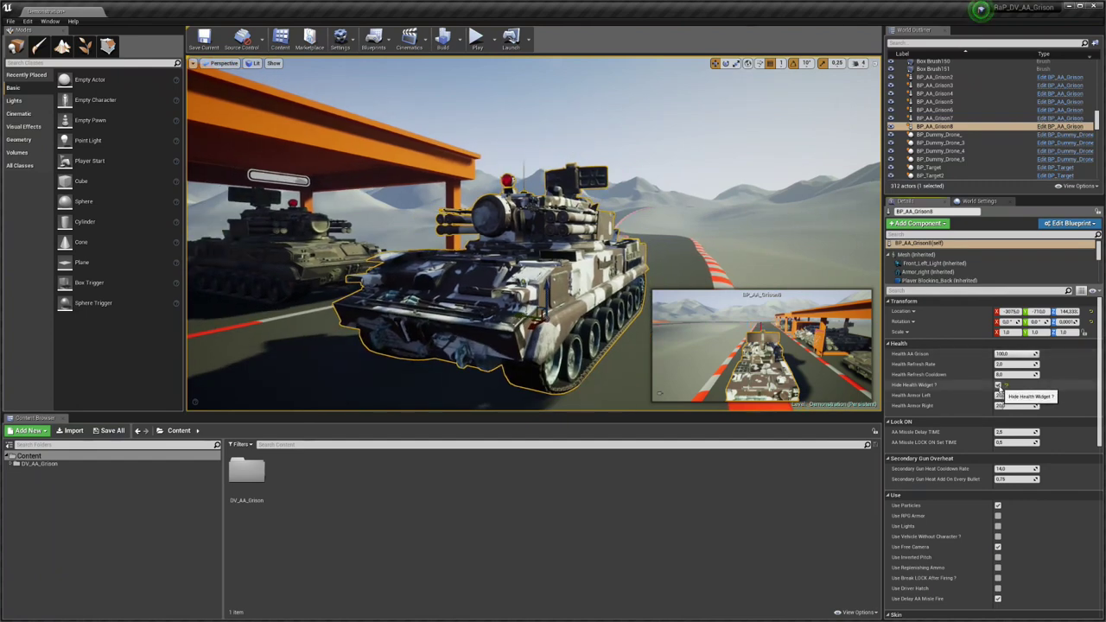
click(999, 386)
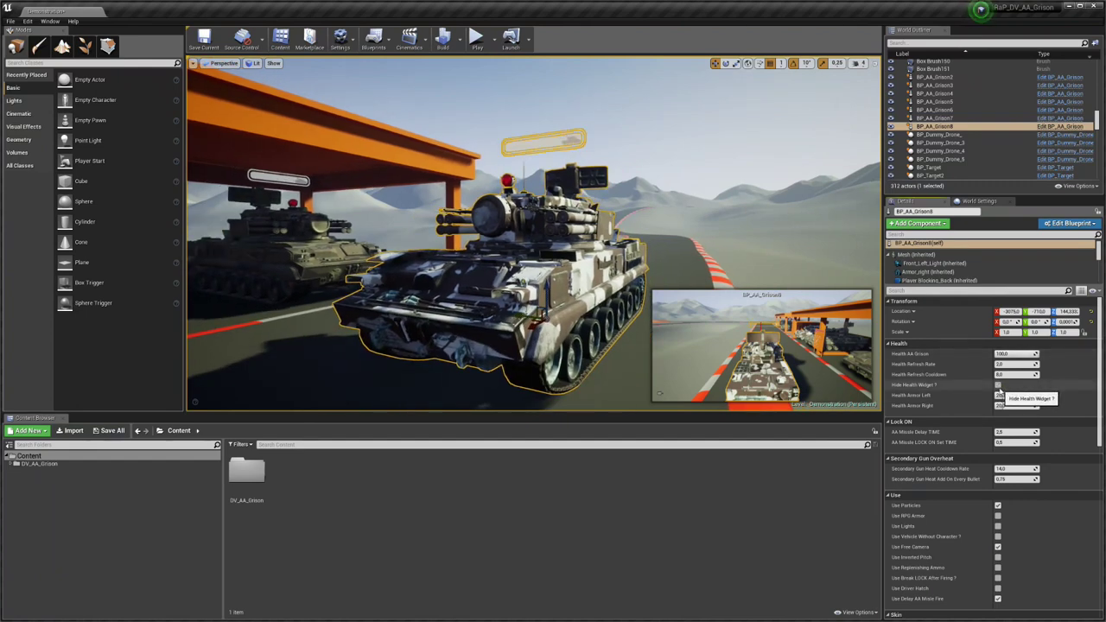
click(998, 386)
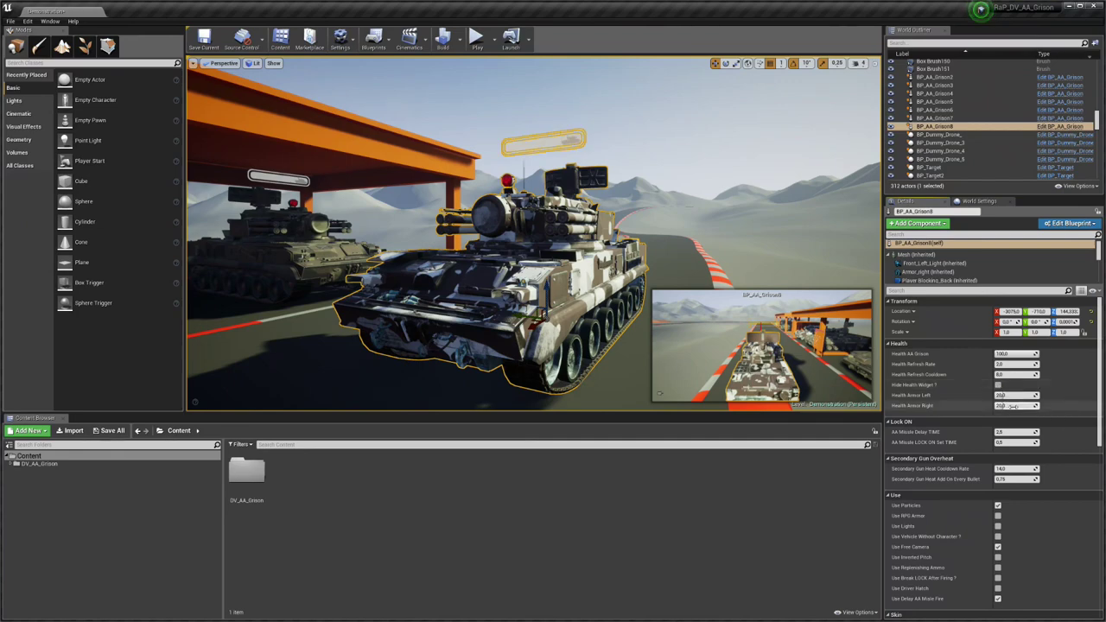
Select the Grison fitted with RPG armor and examine its slat armor from both sides
right_drag(657, 268, 536, 269)
click(537, 246)
drag(600, 243, 399, 339)
right_drag(400, 339, 432, 307)
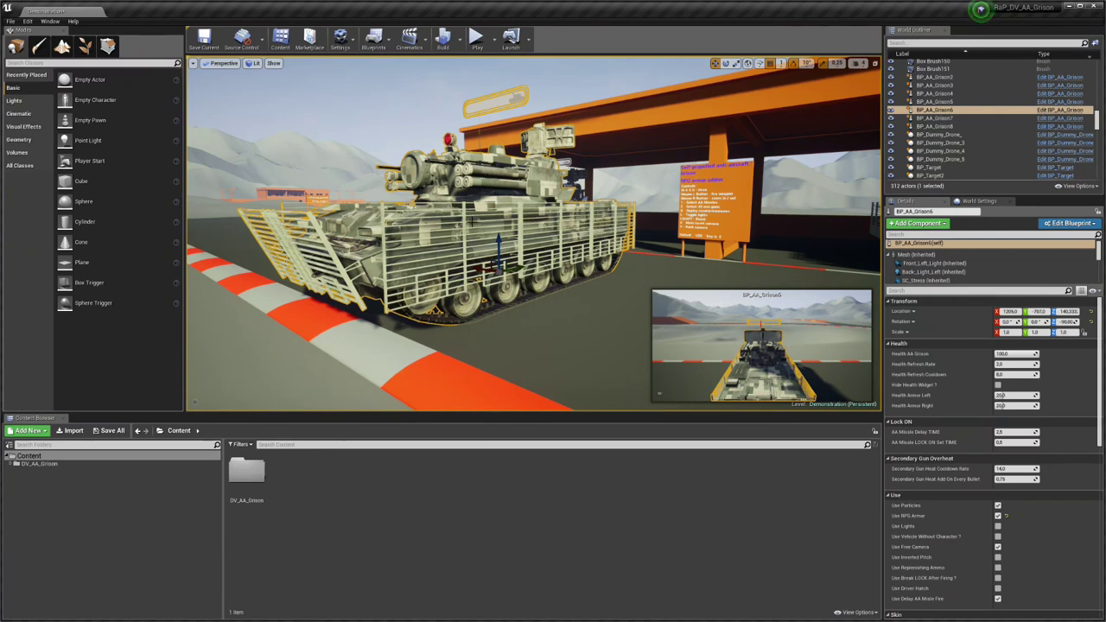
right_drag(533, 233, 522, 215)
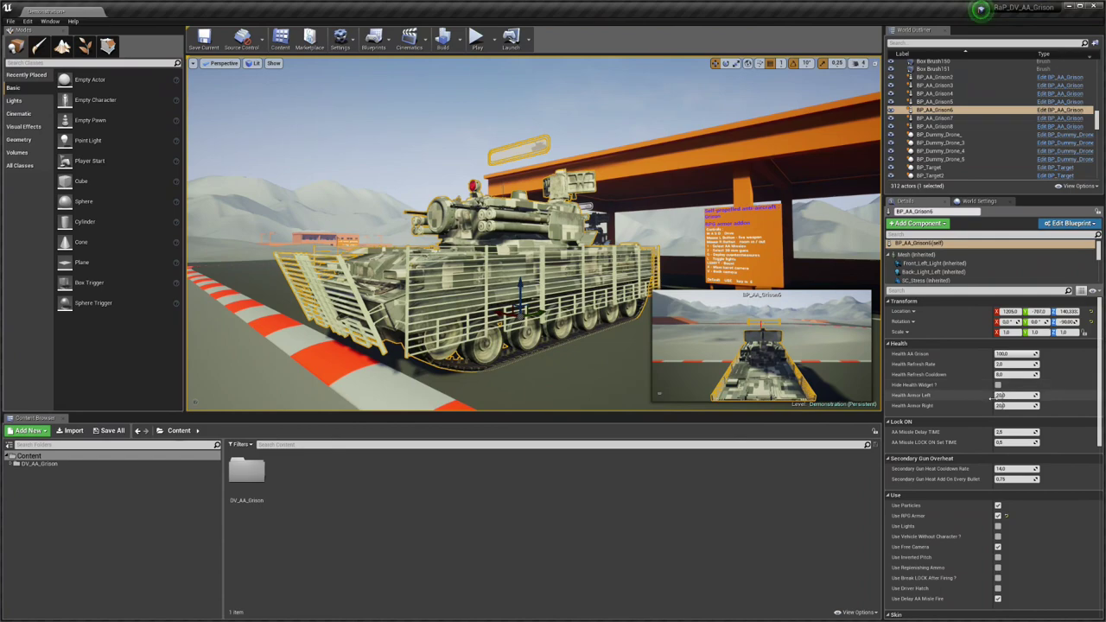
key(a)
right_drag(533, 233, 709, 232)
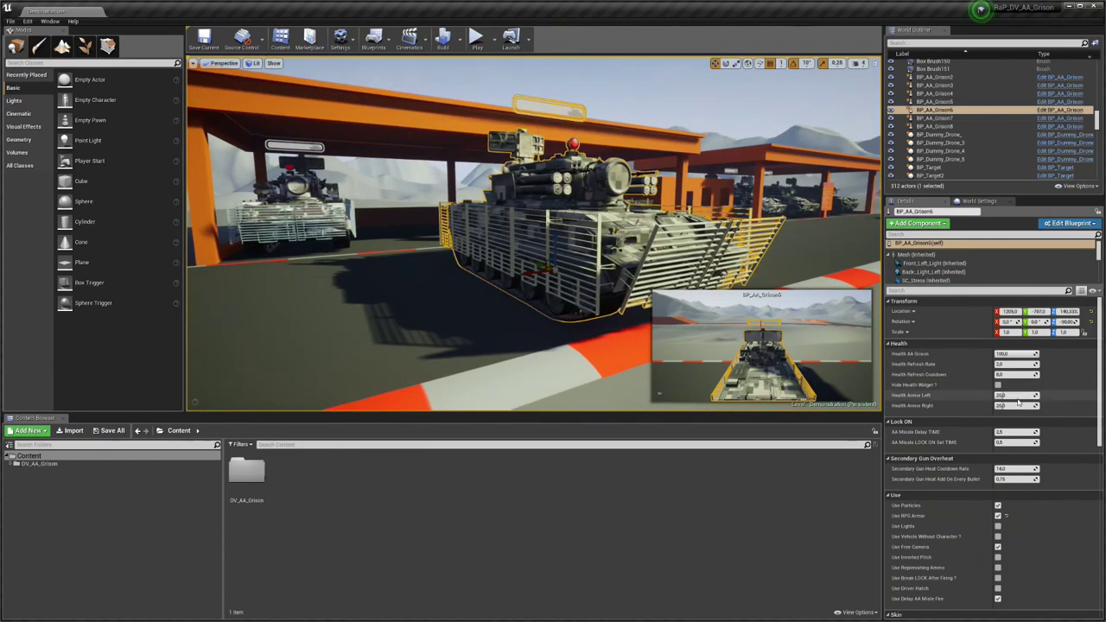
Inspect the slat-armored Grison from the other side, and undo its last move so it returns to its shelter
key(w)
key(a)
right_drag(510, 236, 865, 262)
key(s)
key(a)
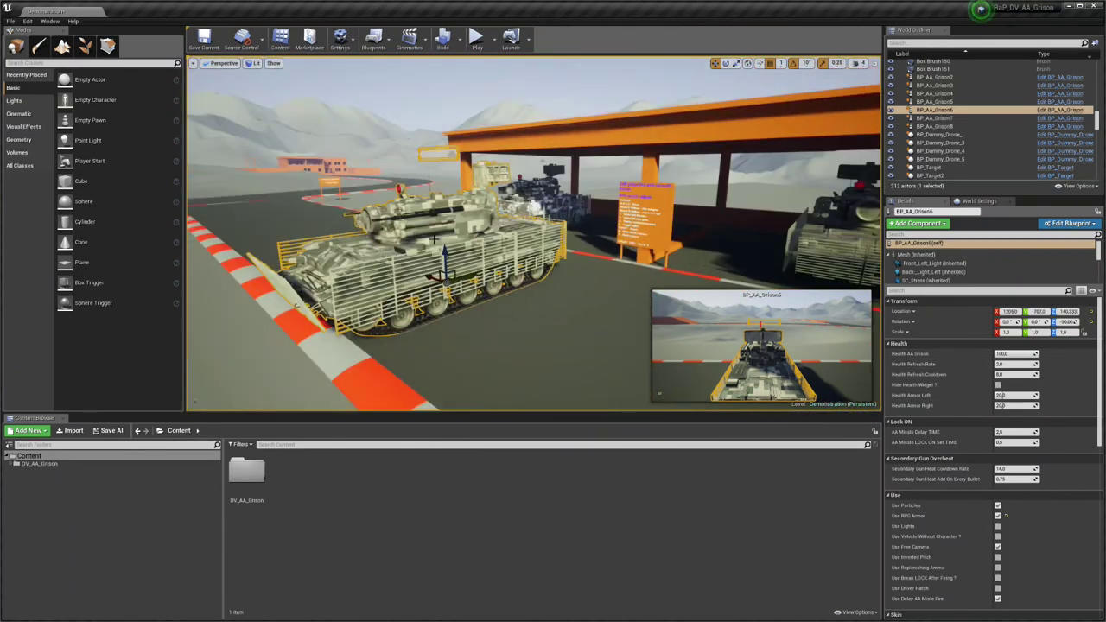
key(ctrl+z)
key(a)
right_drag(450, 248, 691, 237)
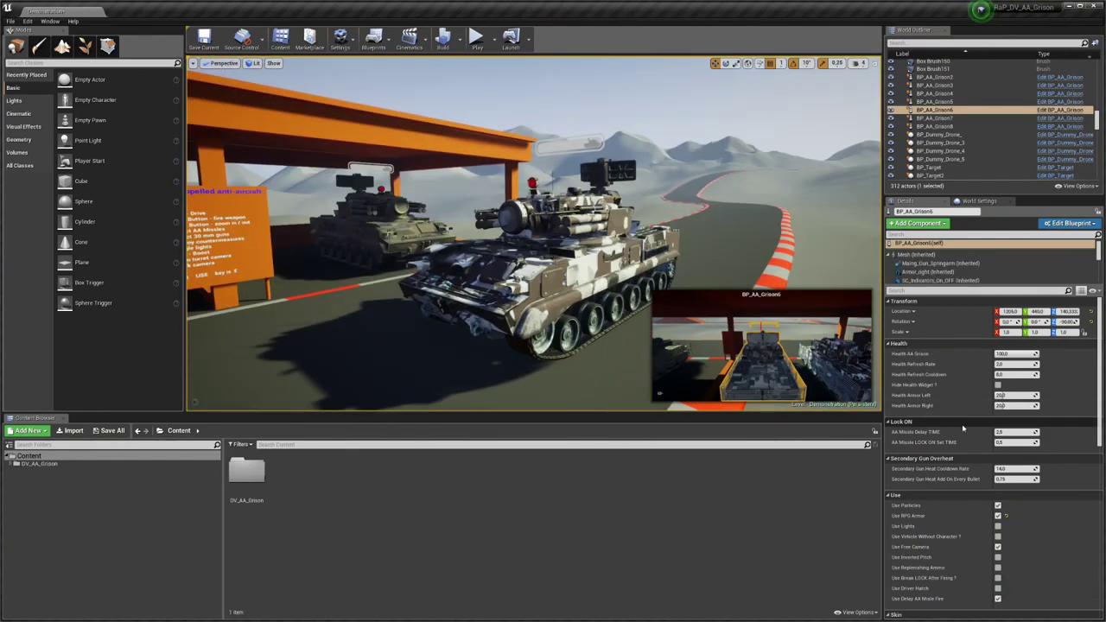
Change the AA Missile Delay TIME in the selected Grison's Lock ON settings
scroll(951, 423, down, 2)
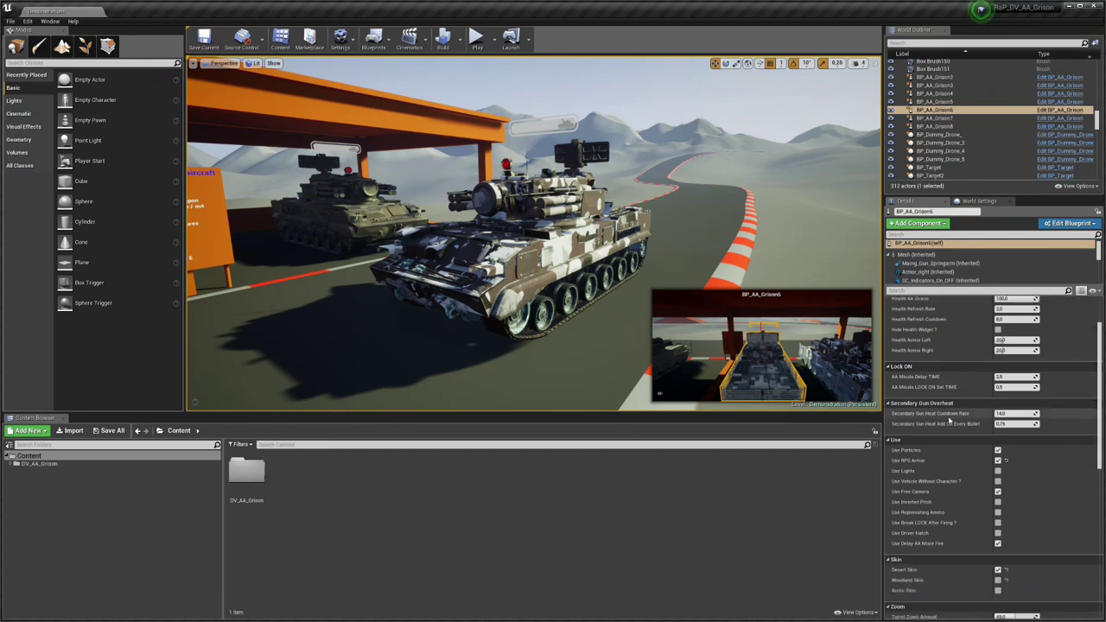
scroll(951, 415, down, 2)
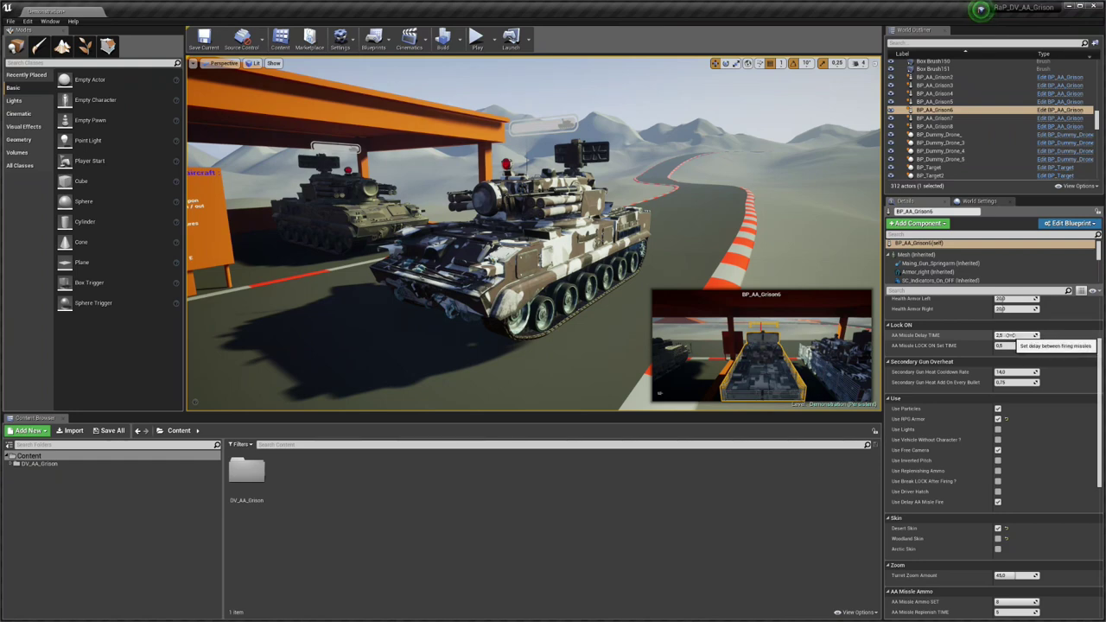
click(1012, 336)
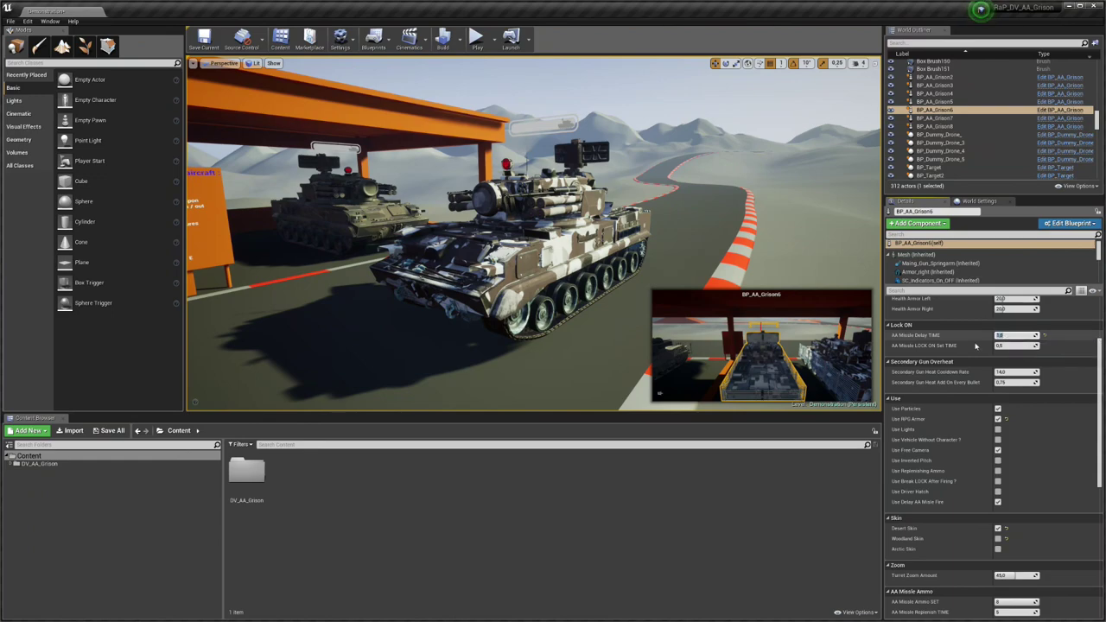
Play the level and fire several AA missiles at a locked drone from the turret camera to test the delay between shots
click(476, 39)
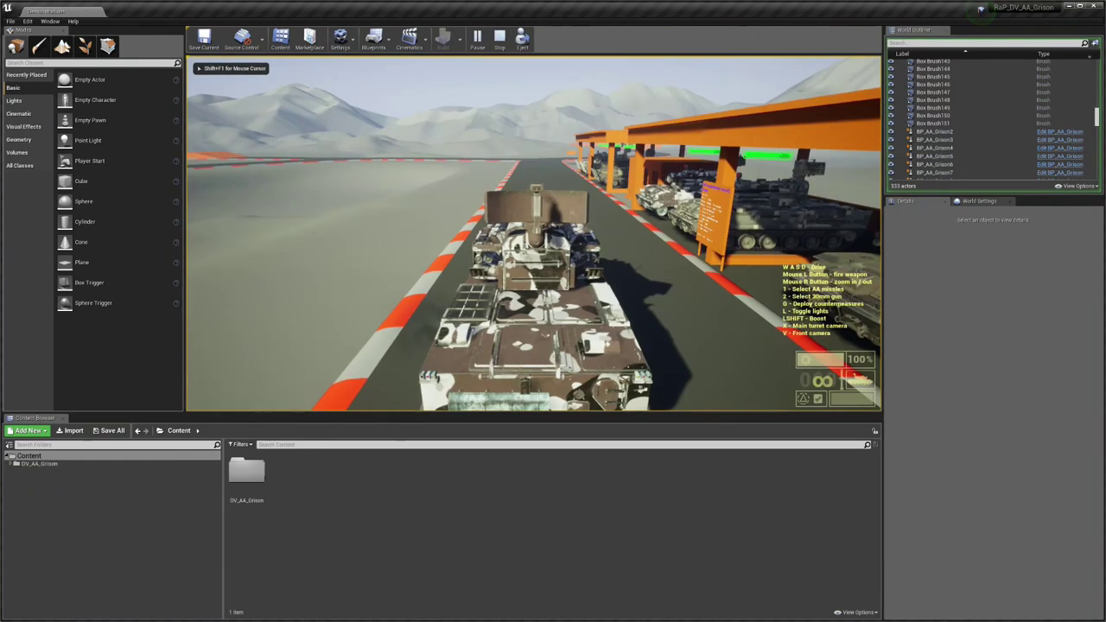
key(x)
key(1)
click(534, 233)
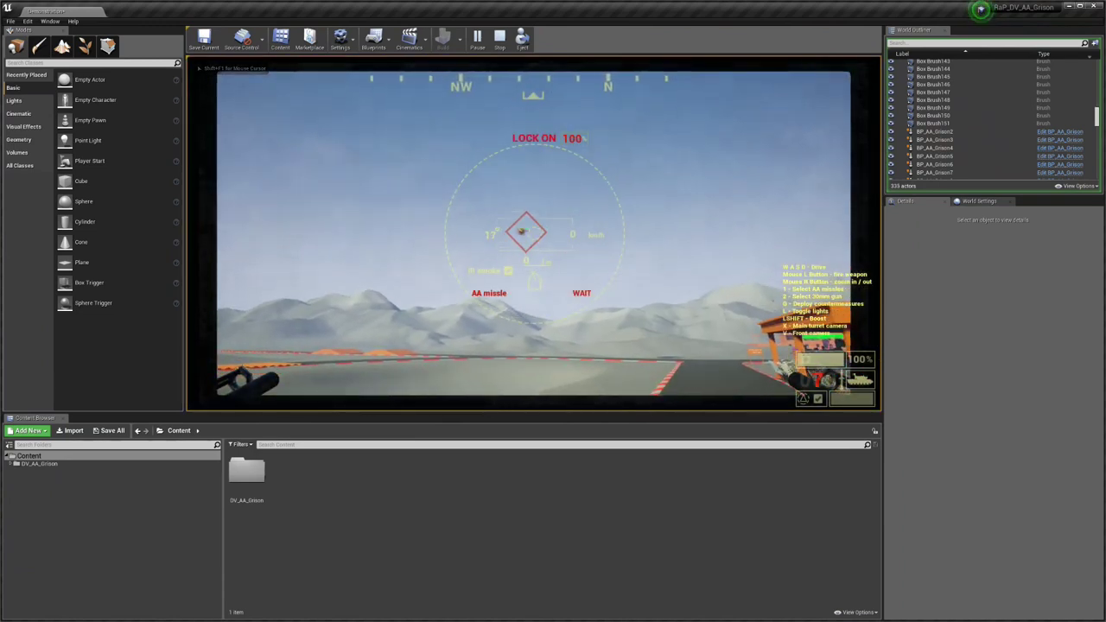
click(534, 233)
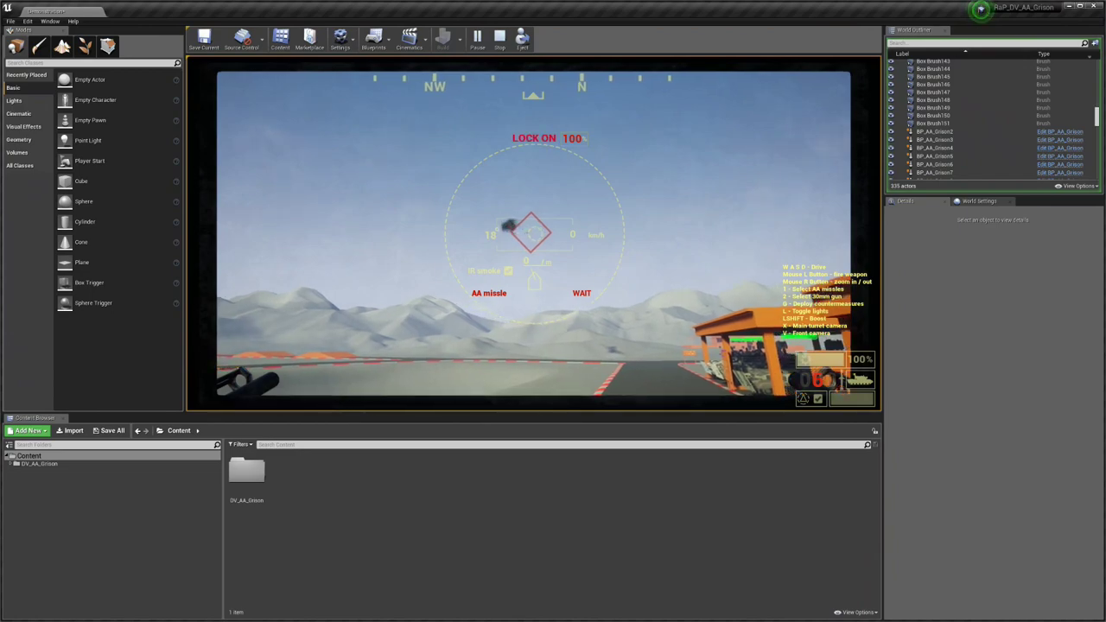
right_click(534, 233)
click(535, 233)
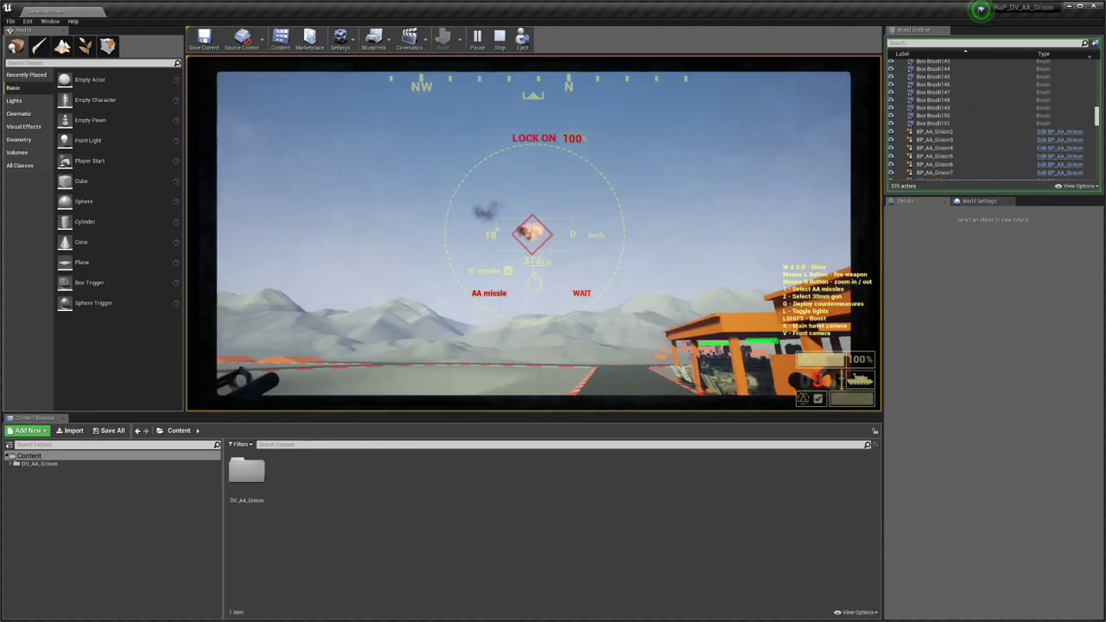
key(Escape)
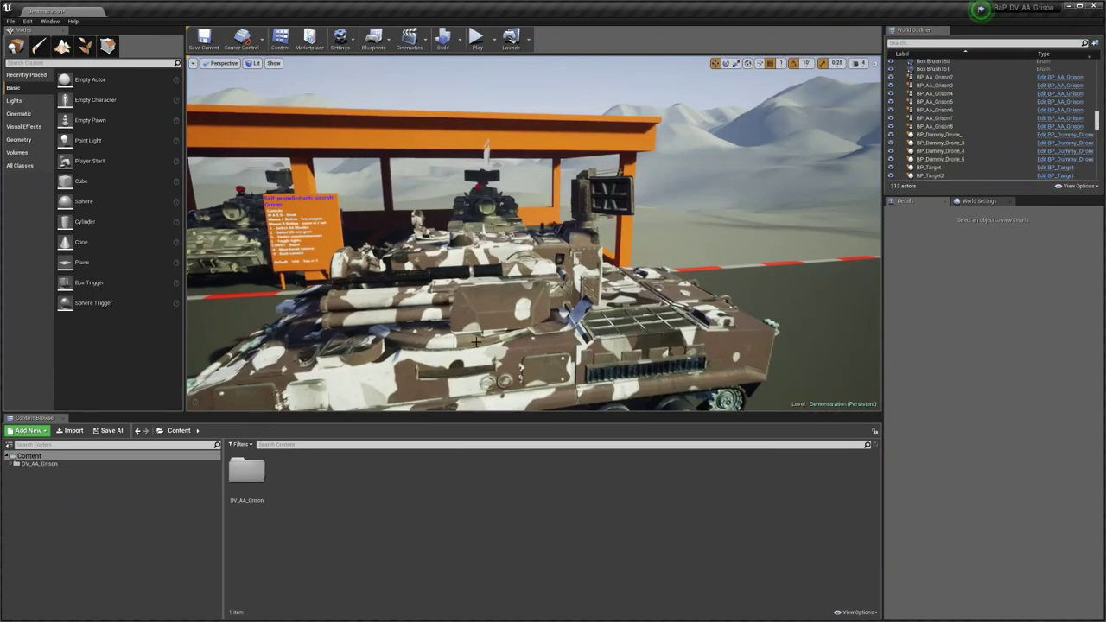
Select the arctic-skinned Grison on the road and set its AA Missile LOCK ON Set TIME to 4
click(678, 322)
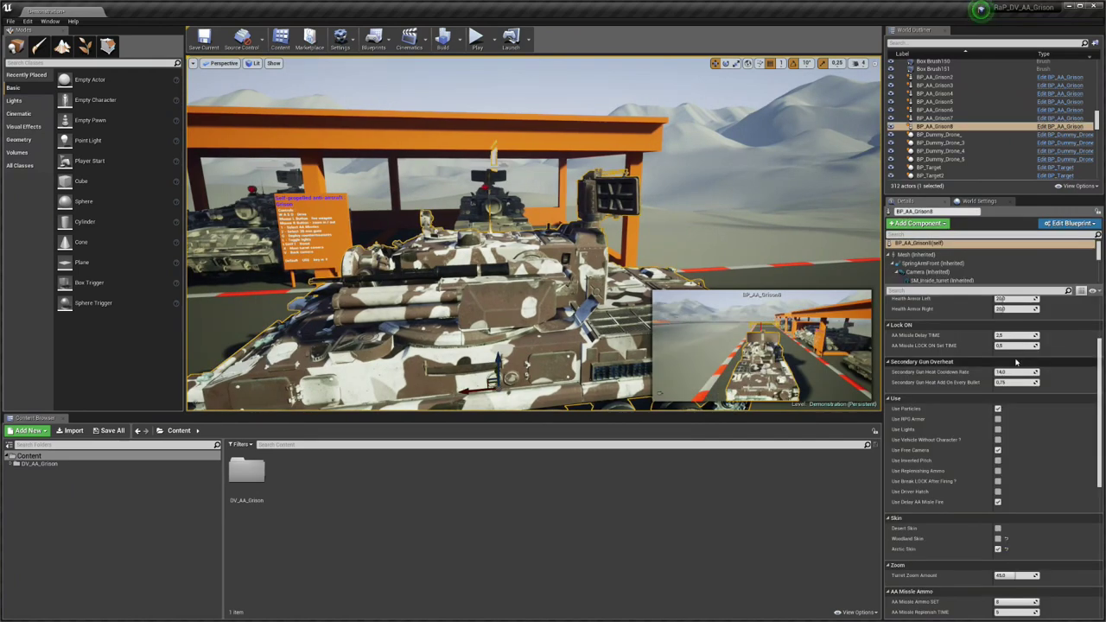
scroll(1036, 390, up, 1)
scroll(1036, 390, up, 2)
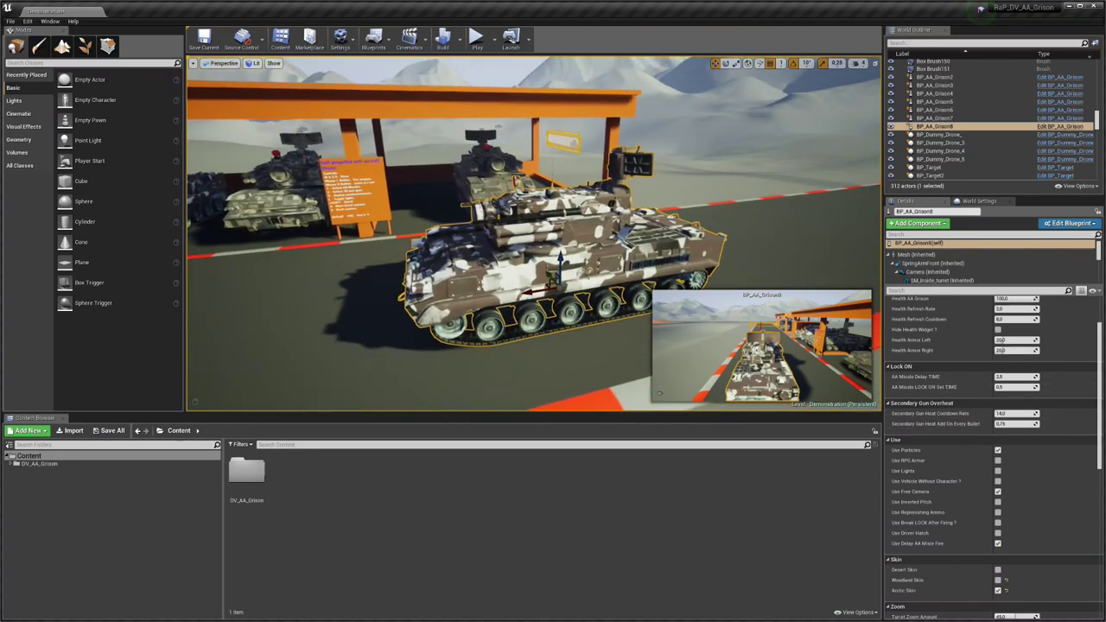
key(Escape)
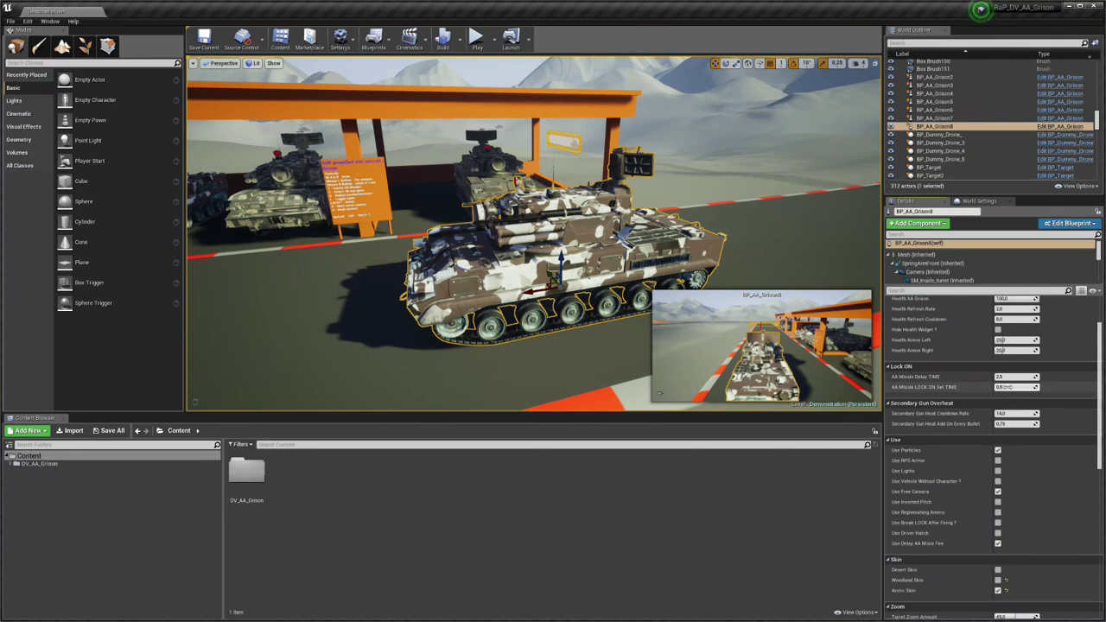
text(4)
key(Return)
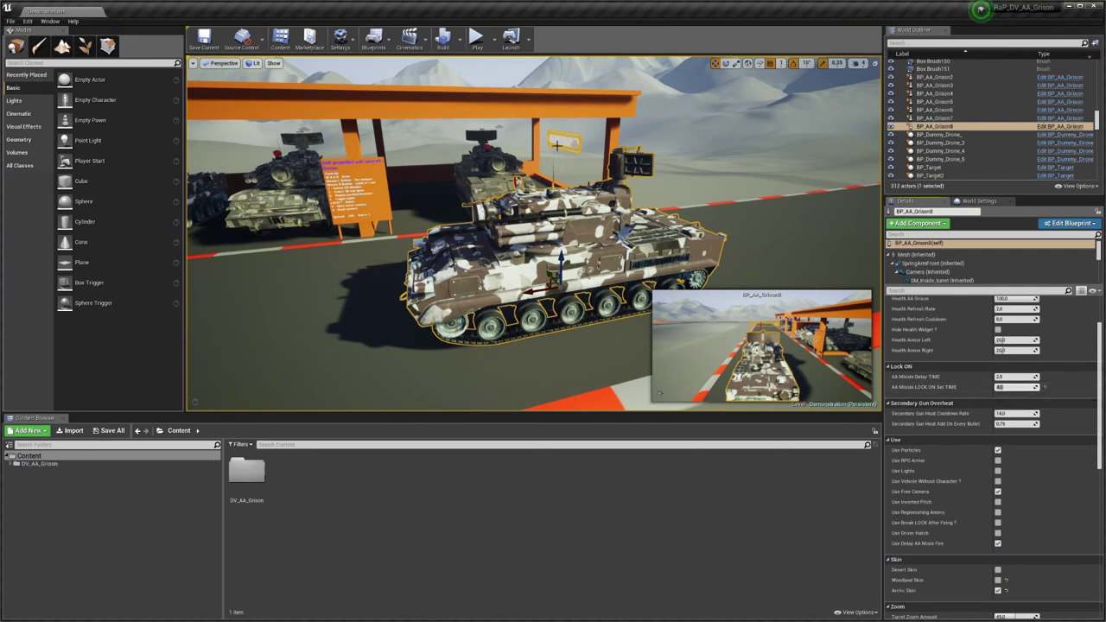
Play the level and lock an AA missile onto a drone, firing it to test the longer lock-on time
click(476, 39)
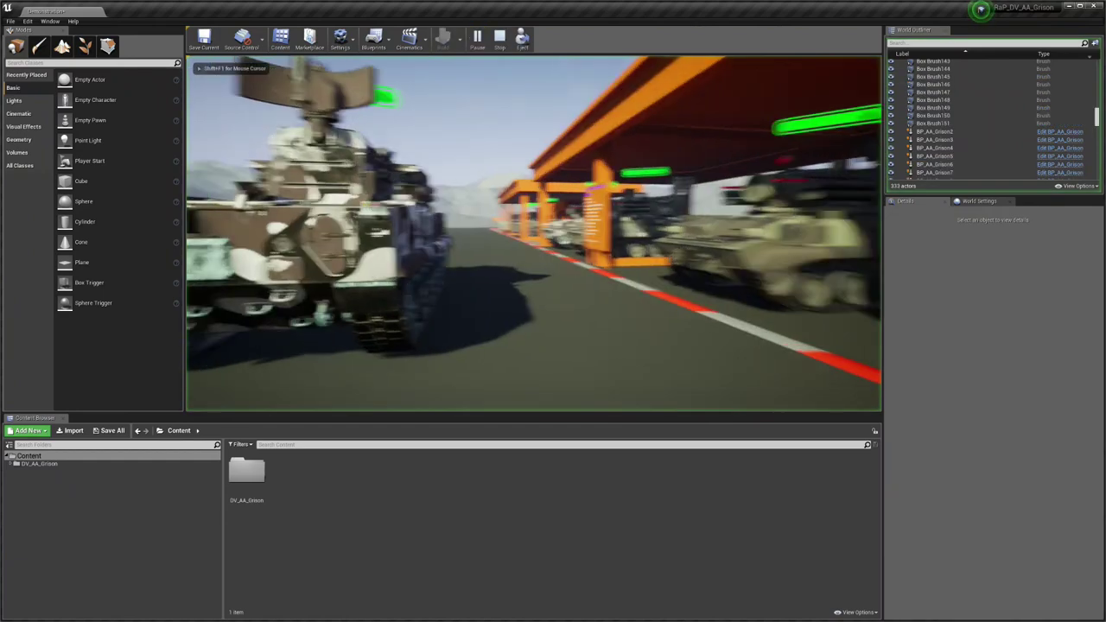
key(1)
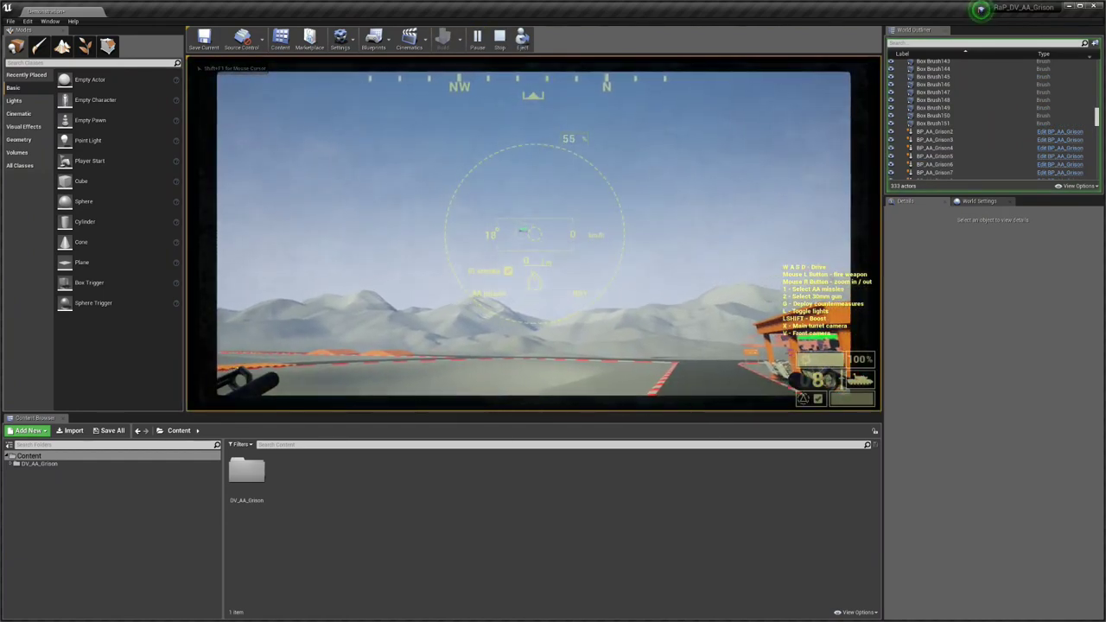
click(534, 235)
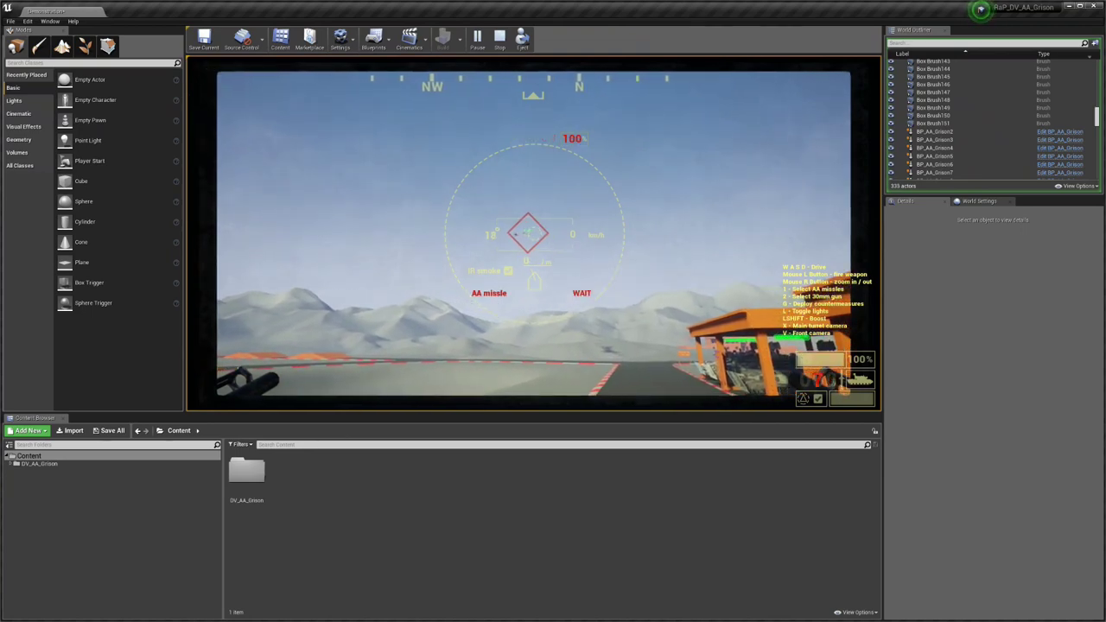
key(Escape)
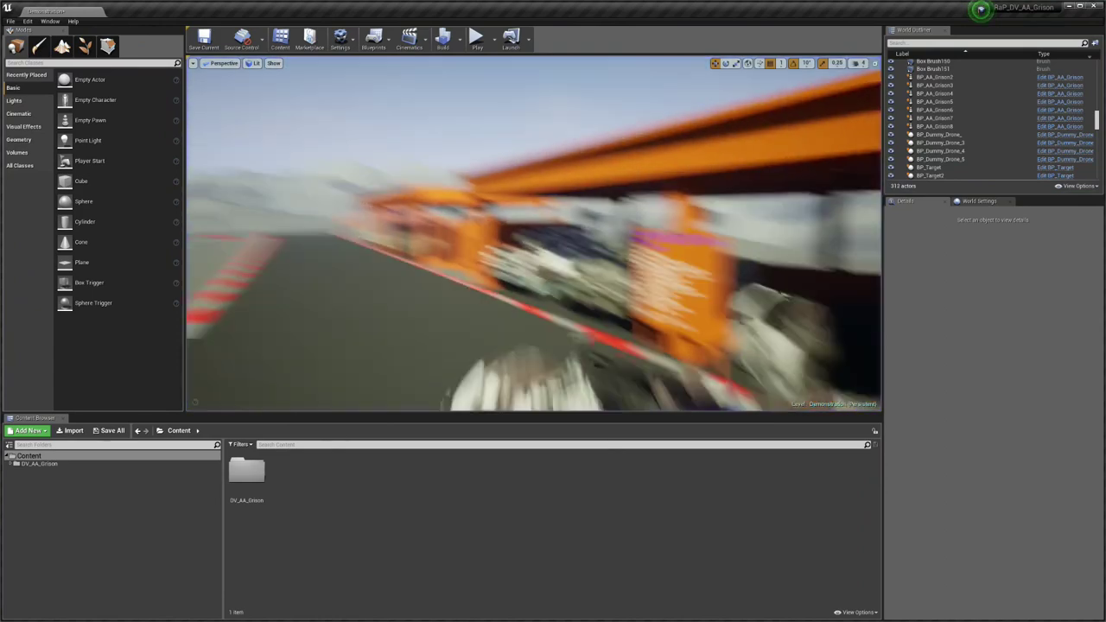
Reset the arctic Grison's AA Missile LOCK ON Set TIME to default, and raise its Secondary Gun Heat Add On Every Bullet
click(1045, 387)
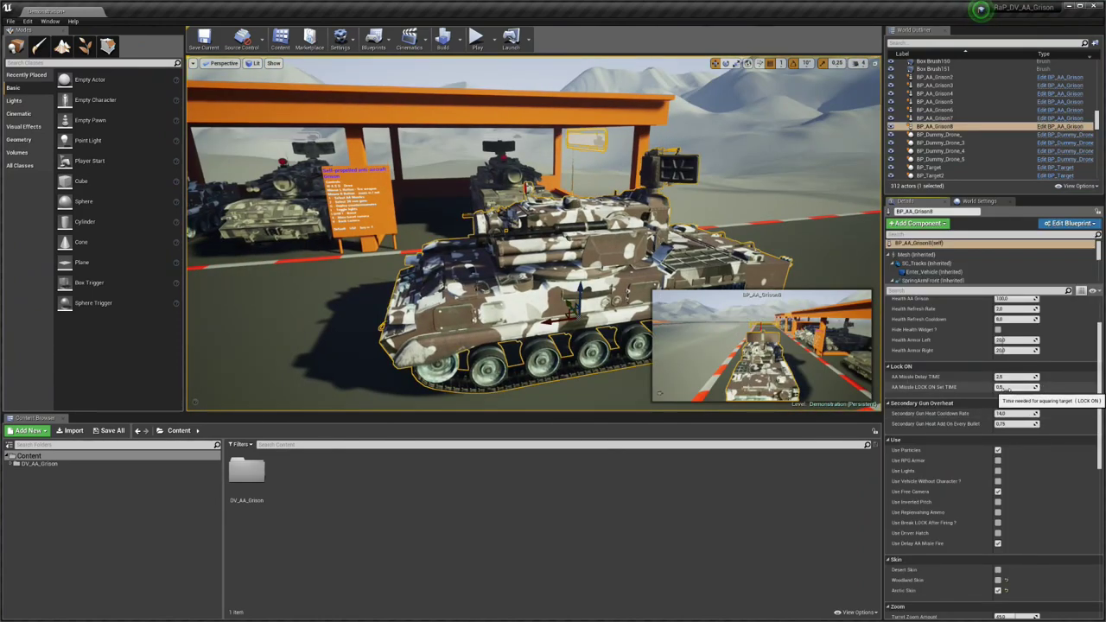
click(1013, 386)
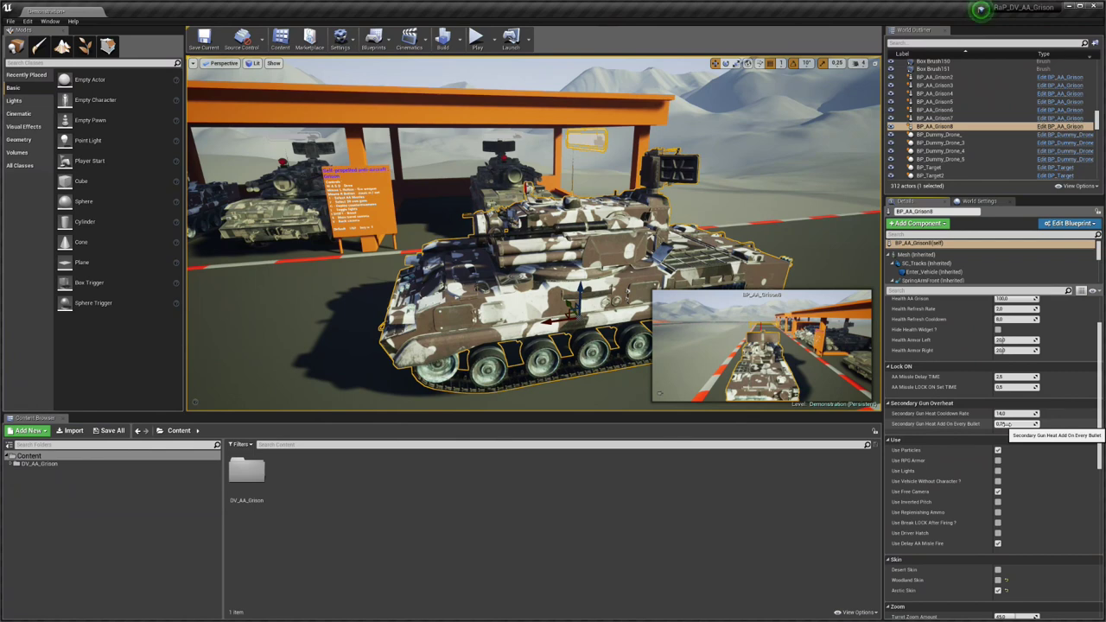
click(1009, 425)
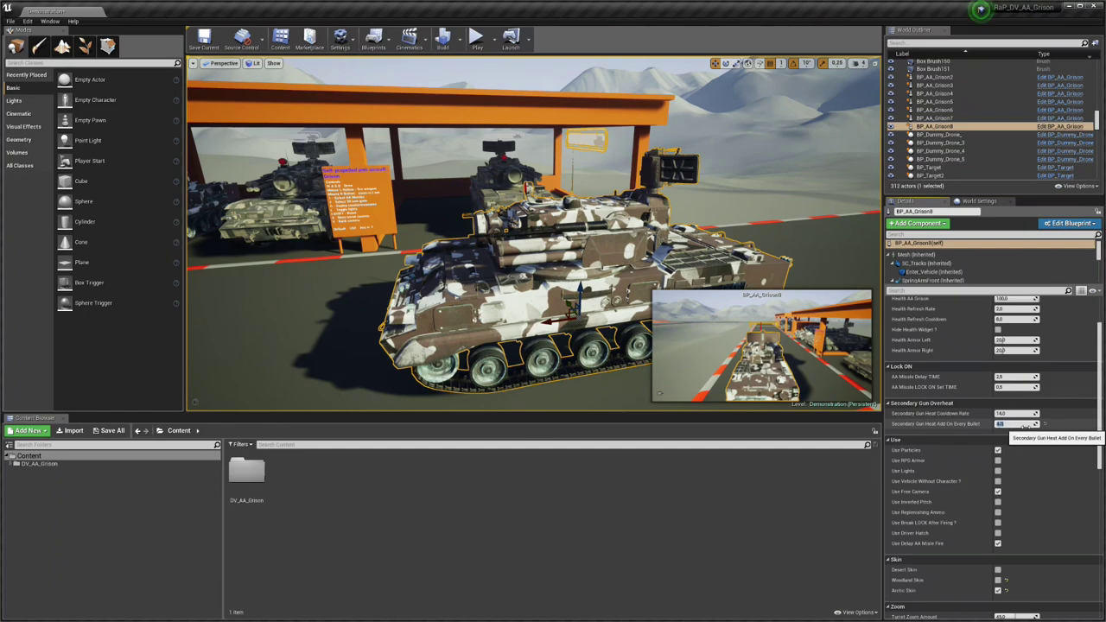
Play the level and fire the 30mm guns in bursts from the turret camera to test how quickly they overheat
click(476, 37)
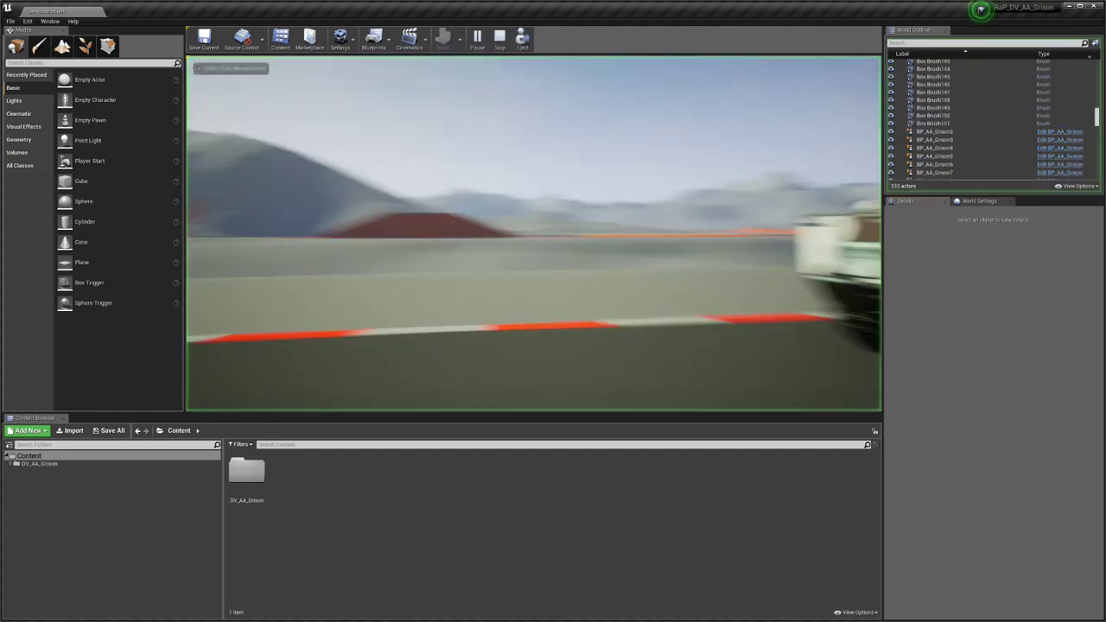
key(x)
click(534, 234)
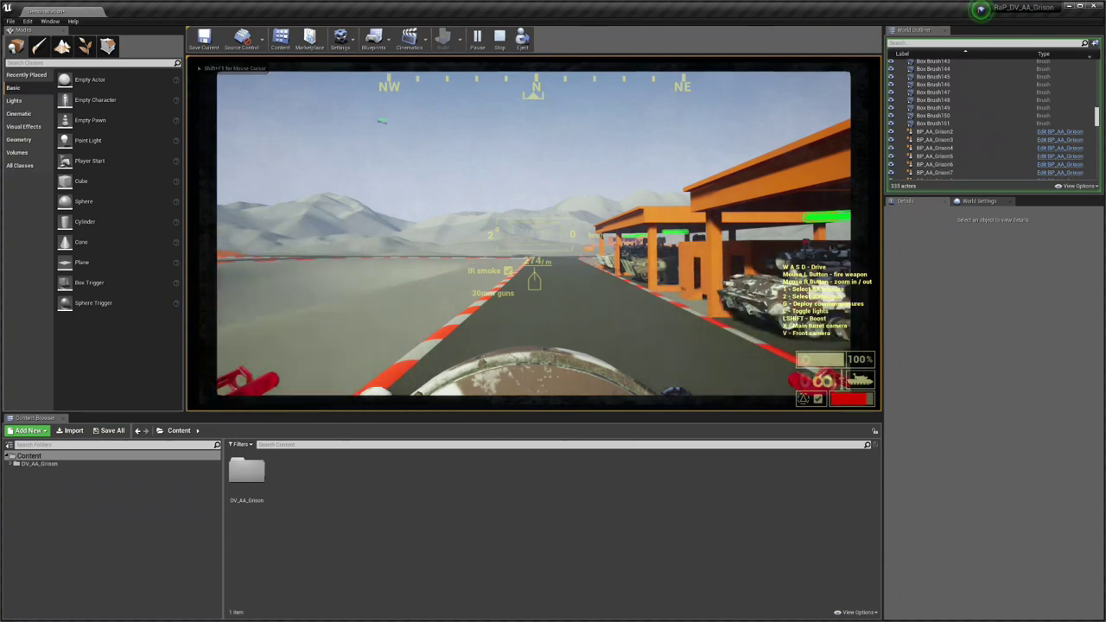
click(534, 234)
click(534, 234)
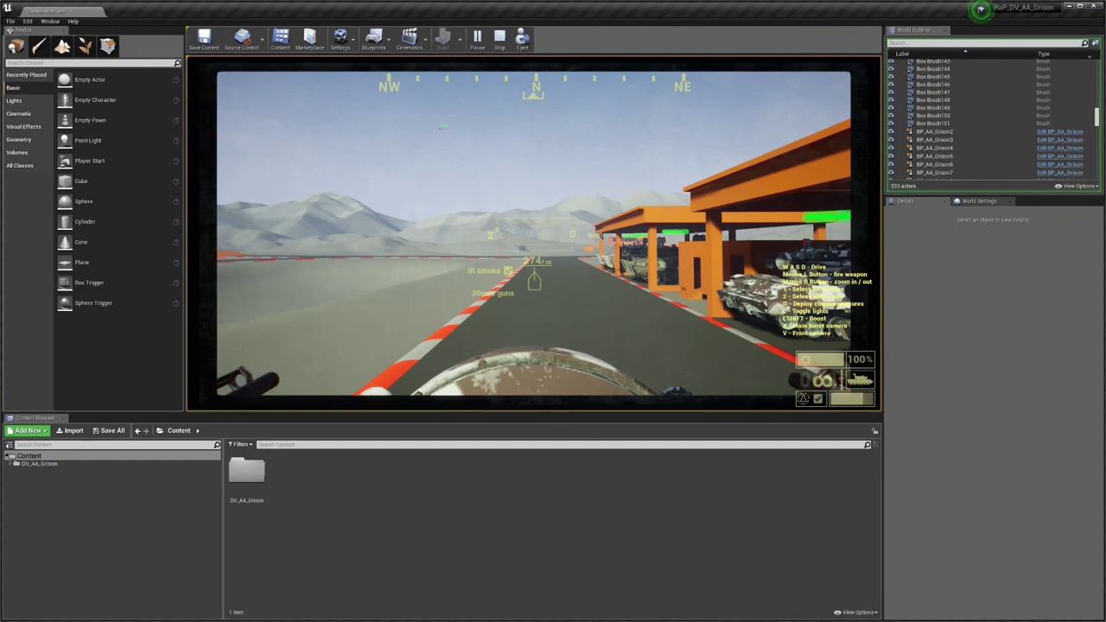
click(534, 233)
key(Escape)
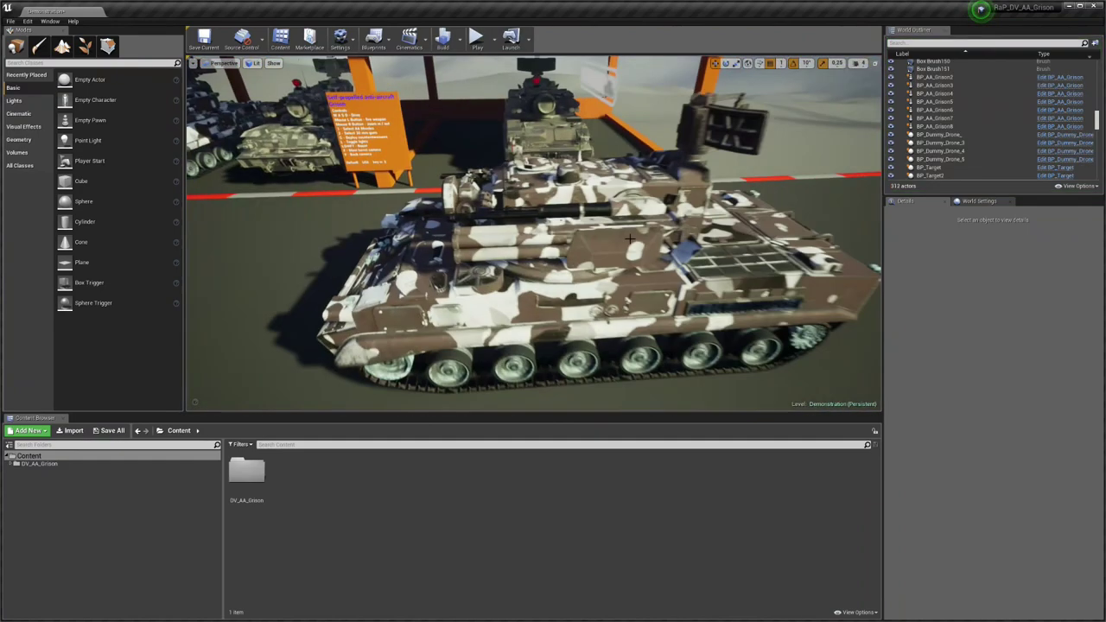
Restore the default Secondary Gun Heat Add On Every Bullet on the arctic Grison, and set it to 0
click(1046, 424)
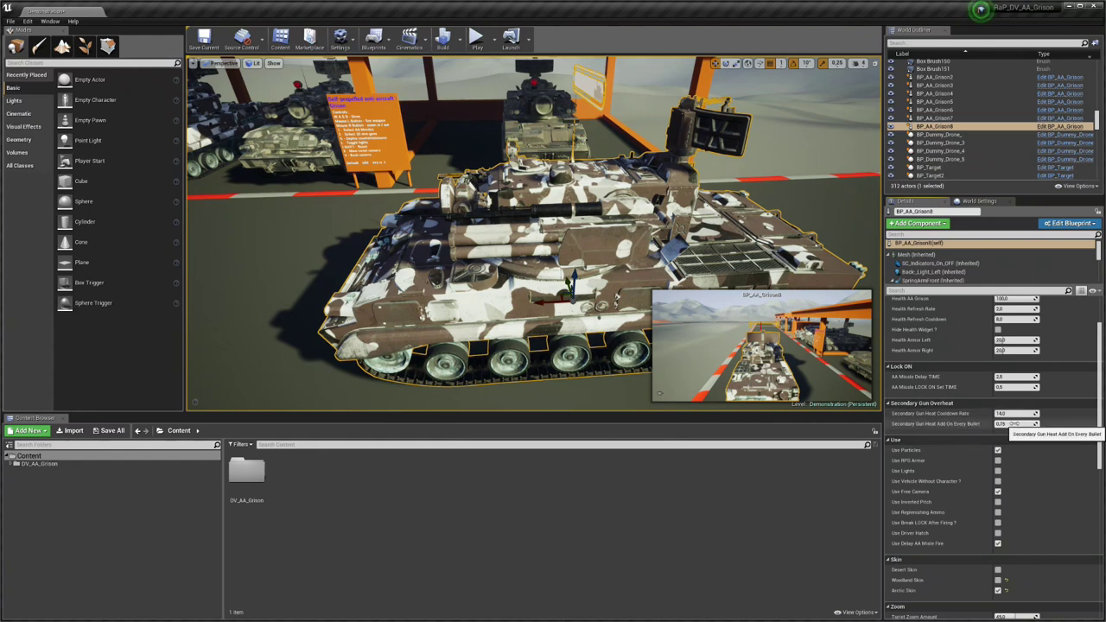
click(1014, 423)
text(0)
key(Return)
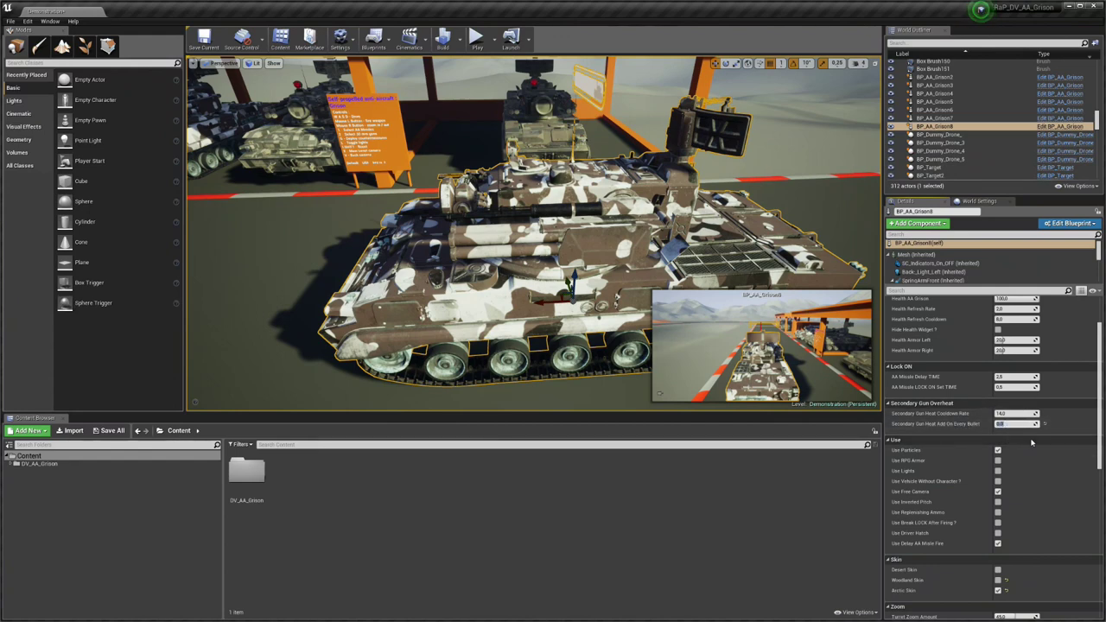
Play the level and fire the 30mm guns continuously at the drones, switching cameras and zoom, to test shooting without heat buildup
click(476, 38)
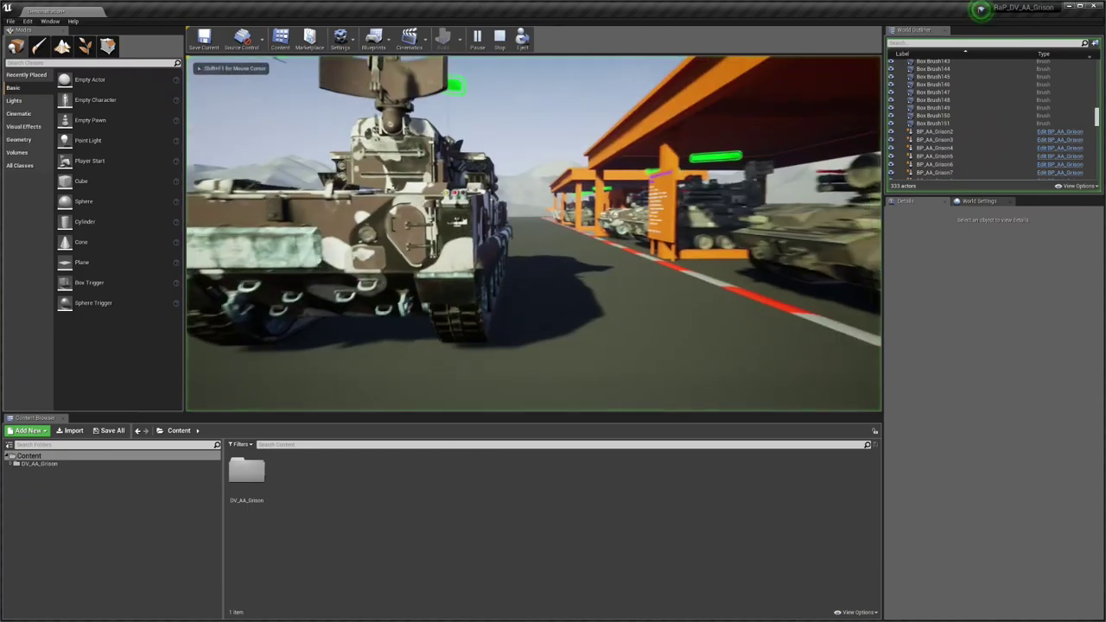
key(x)
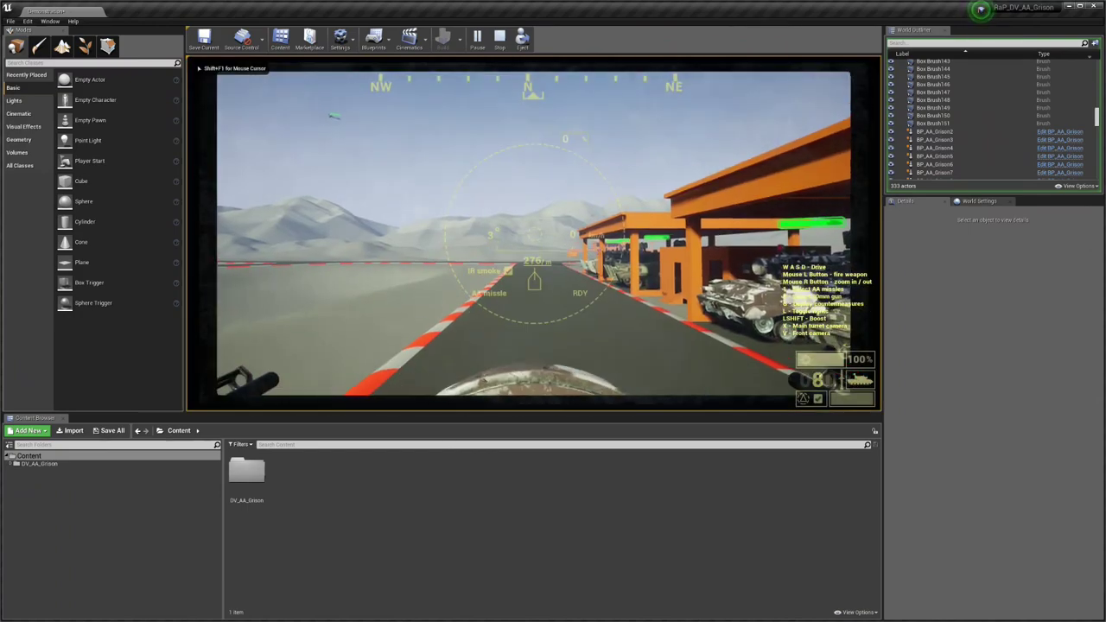
key(2)
click(533, 234)
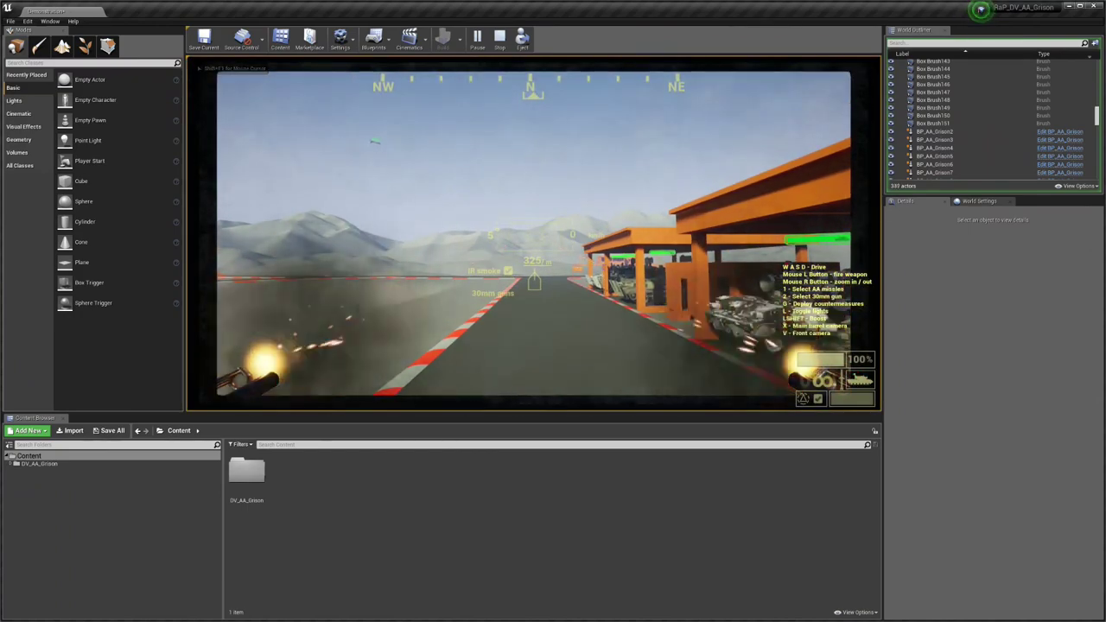
key(x)
click(534, 233)
drag(533, 233, 533, 234)
key(v)
right_click(533, 233)
right_click(534, 233)
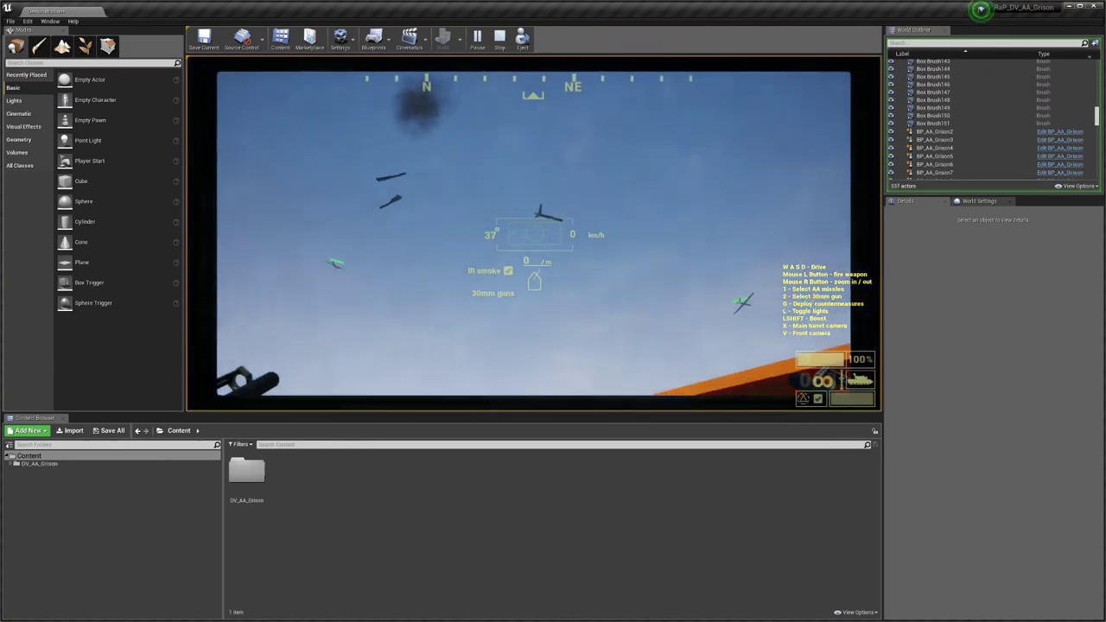
key(v)
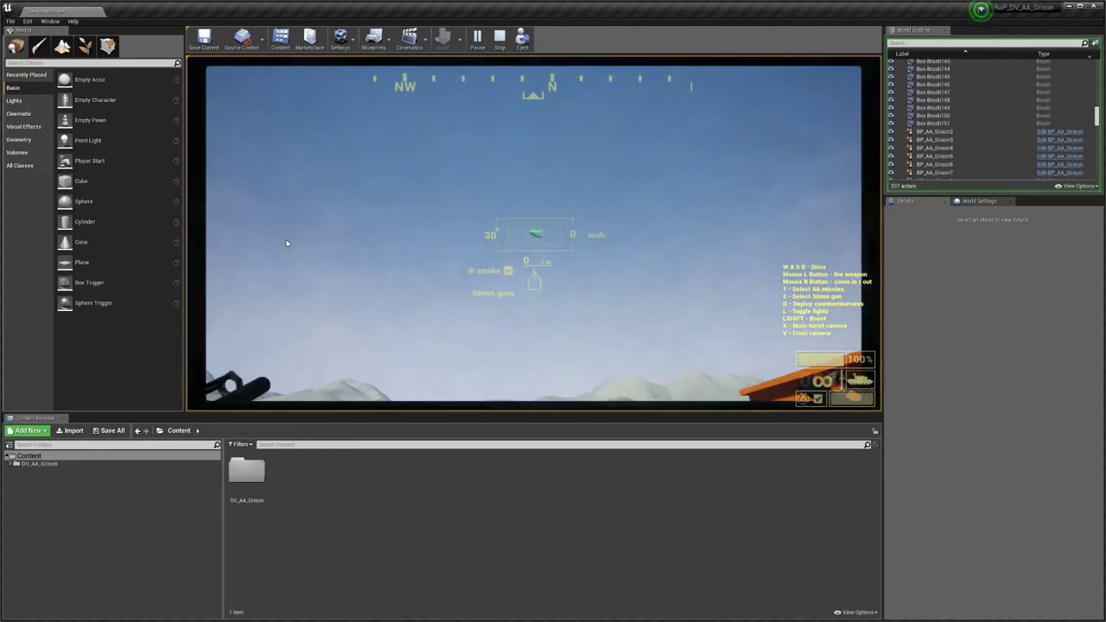
key(Escape)
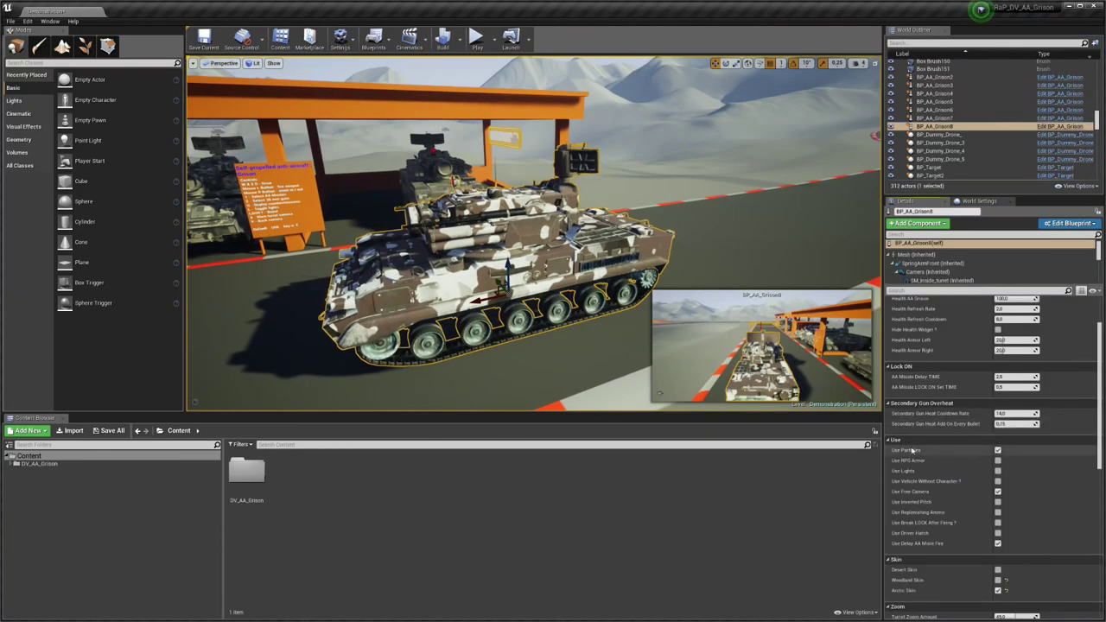
Toggle Use RPG Armor on the arctic Grison several times to demonstrate the cage armor, leaving it off
scroll(899, 445, down, 4)
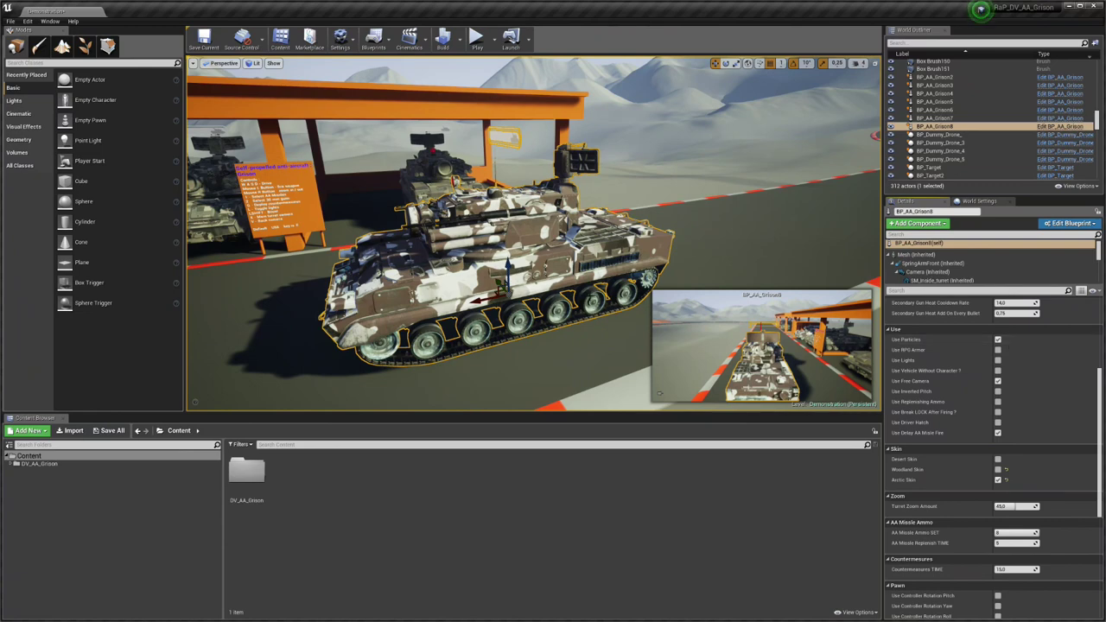
click(999, 341)
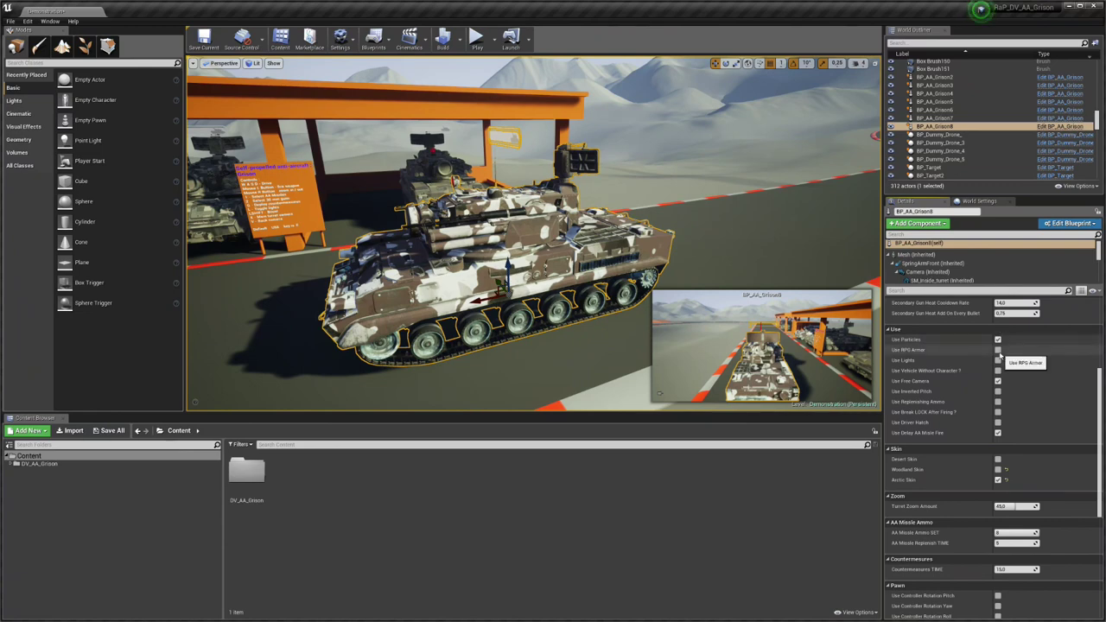
click(998, 350)
click(998, 350)
click(999, 350)
click(999, 350)
click(998, 350)
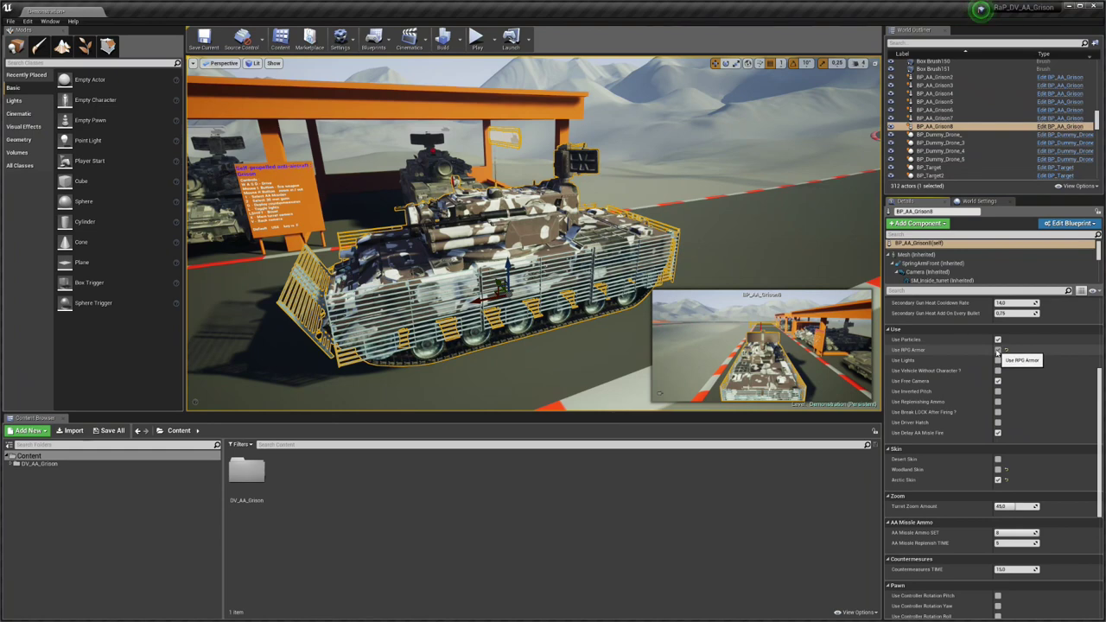
click(998, 352)
click(998, 352)
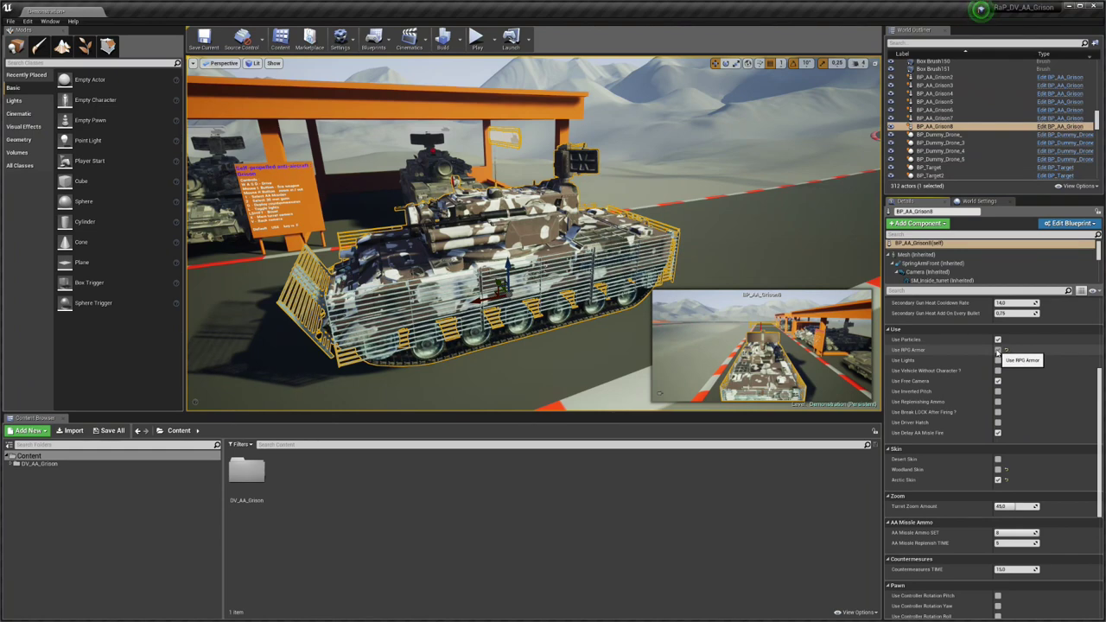
scroll(1003, 359, up, 4)
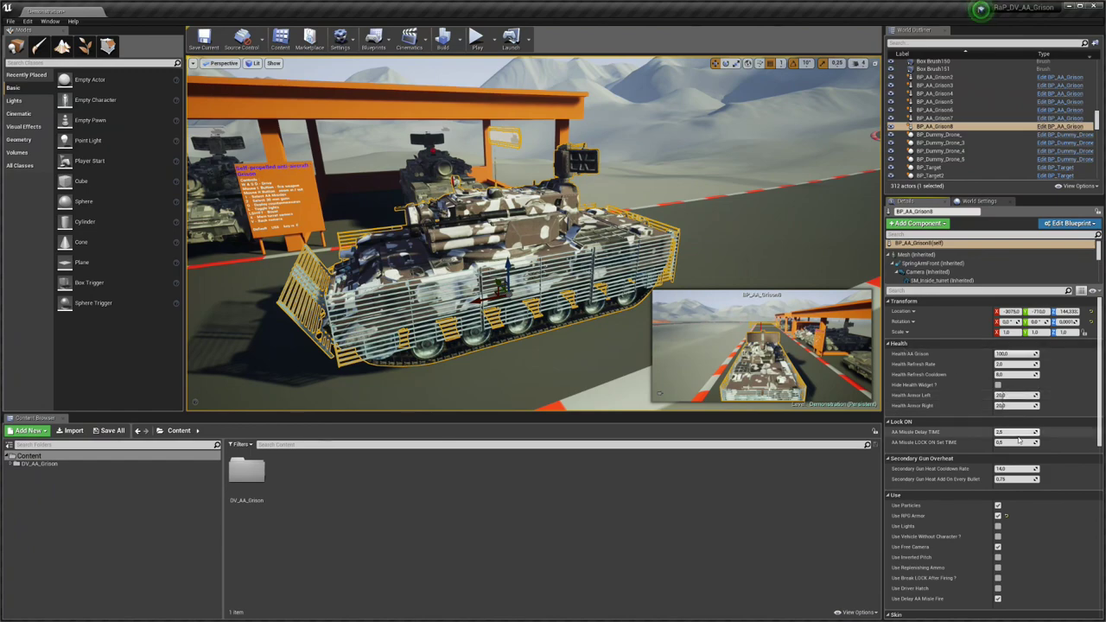
scroll(994, 406, down, 2)
click(998, 433)
Enable Use Lights on the arctic Grison, view the vehicle from the front, and disable Use Lights again
click(999, 445)
right_drag(518, 259, 493, 246)
key(s)
key(w)
key(s)
key(a)
key(s)
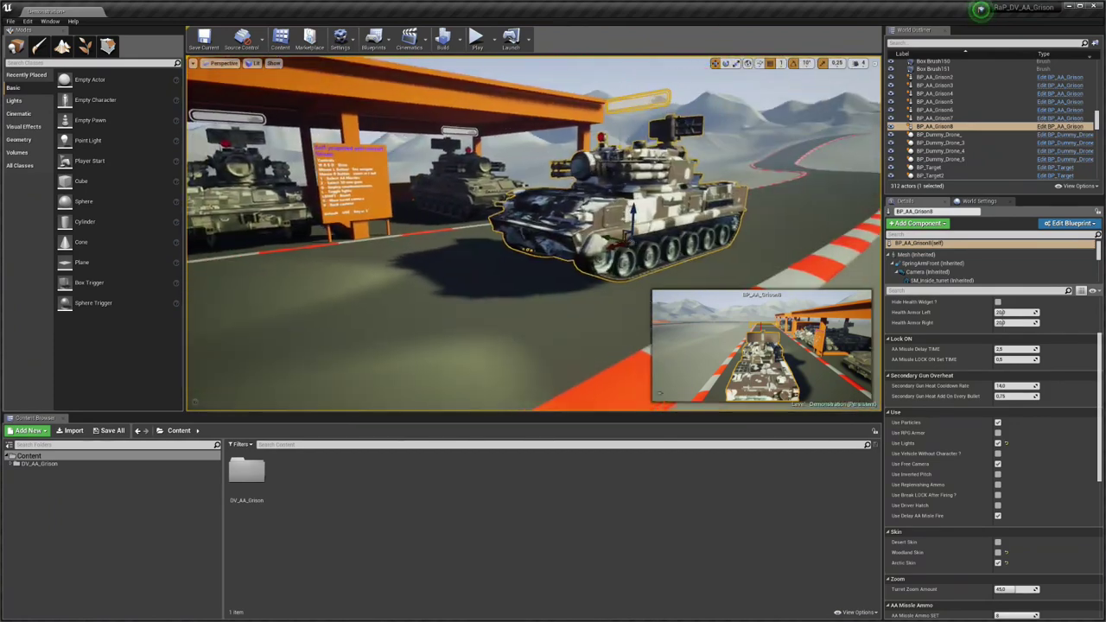
click(999, 444)
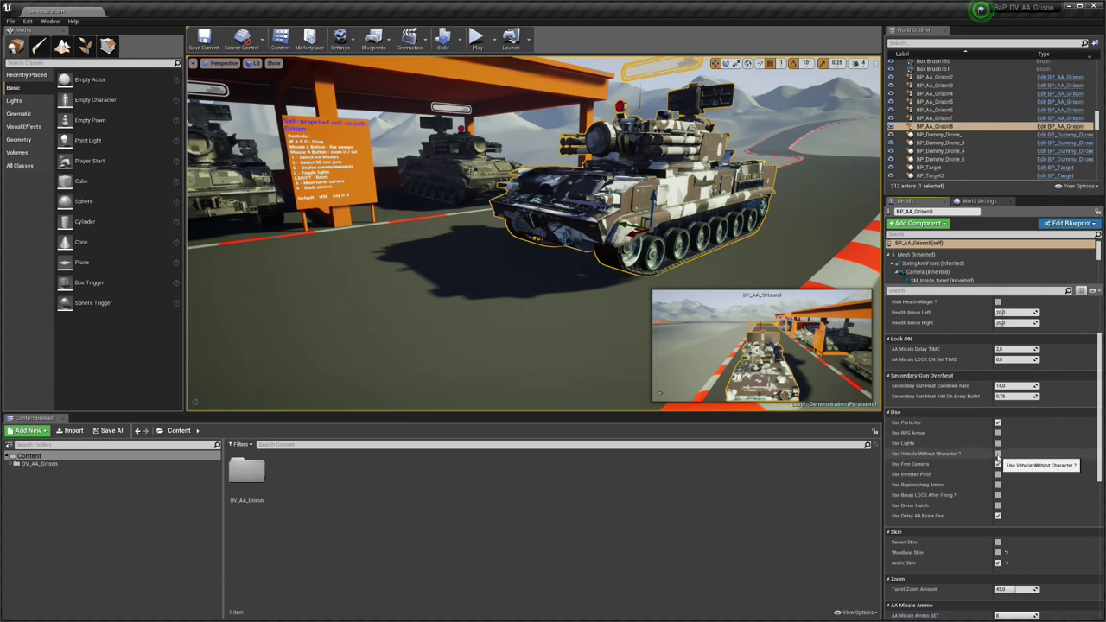
Enable Use Vehicle Without Character on the arctic Grison and set its Auto Possess Player to Player 0
right_drag(705, 289, 743, 263)
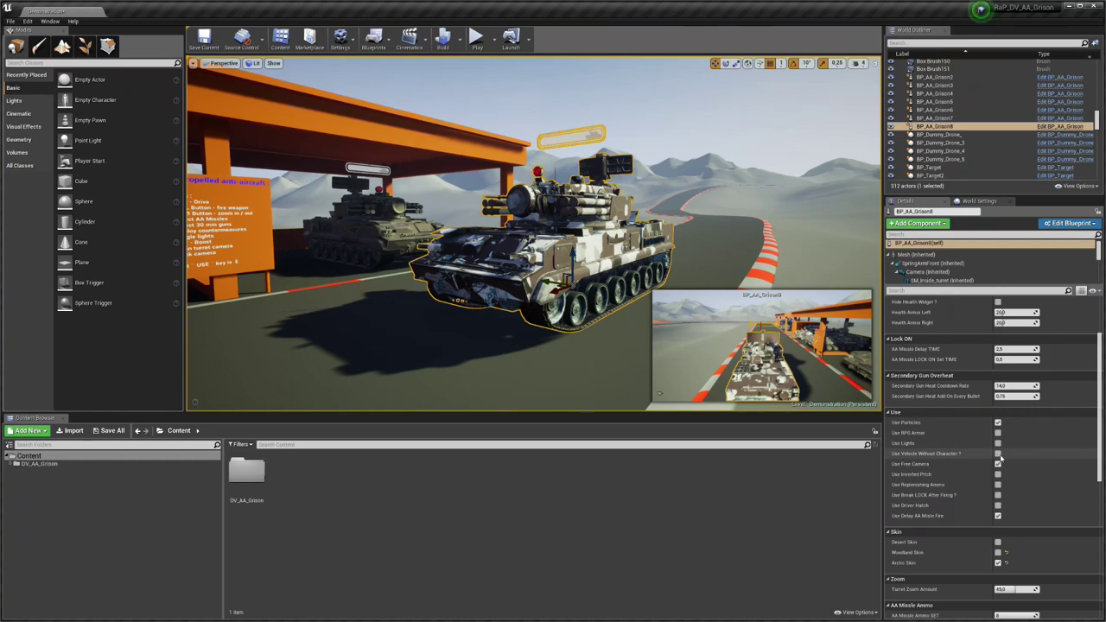
scroll(1003, 463, down, 10)
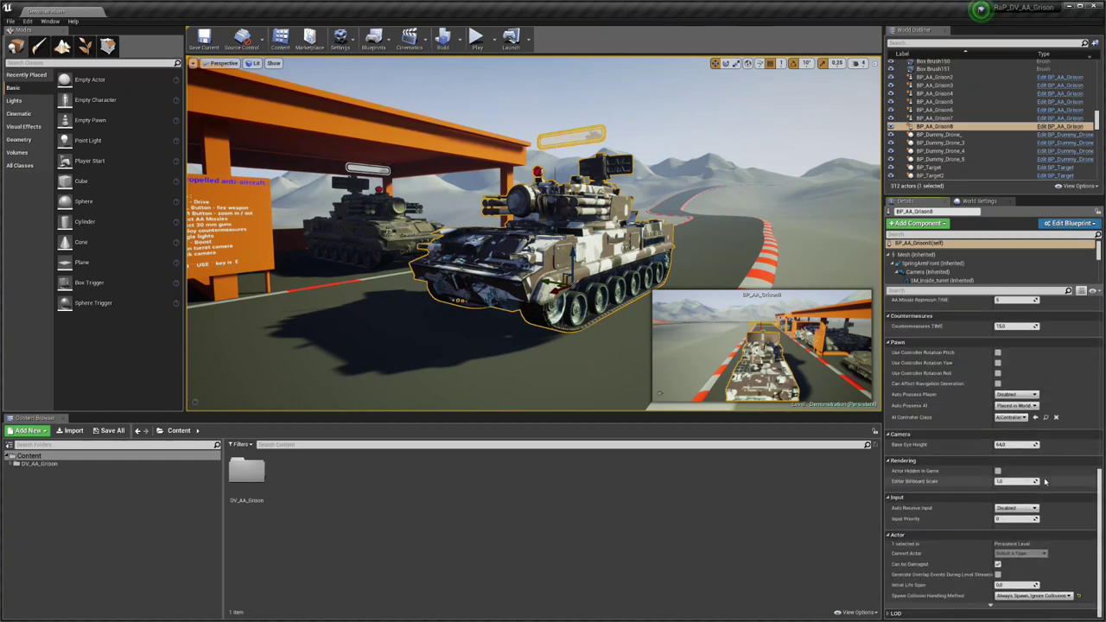
click(1016, 394)
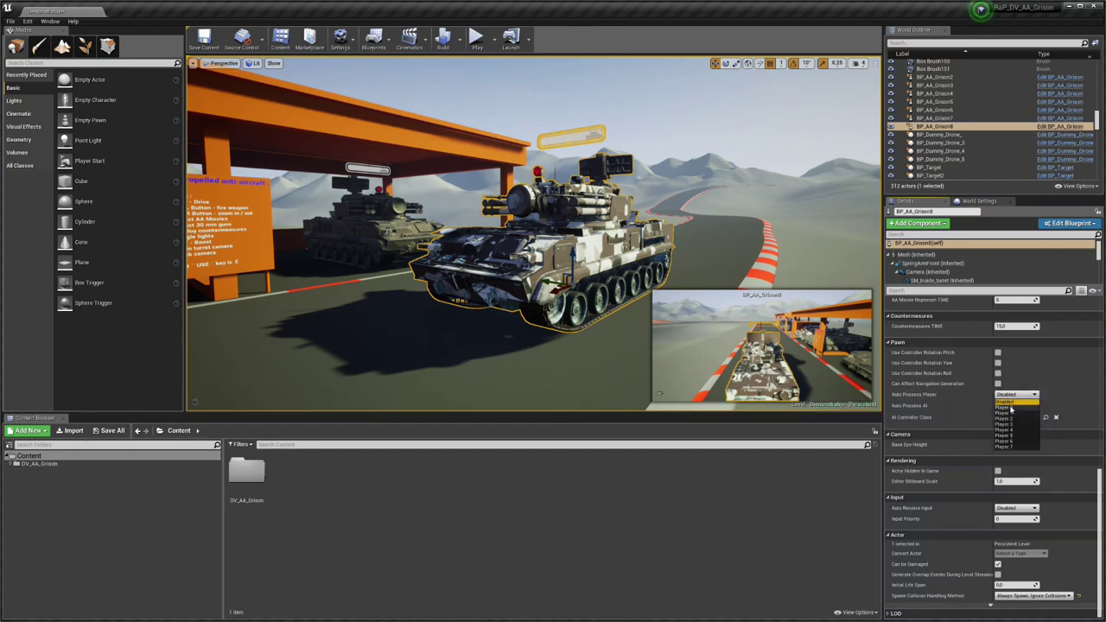
click(1013, 413)
Play the level briefly to test starting directly in the arctic Grison without a character
click(489, 36)
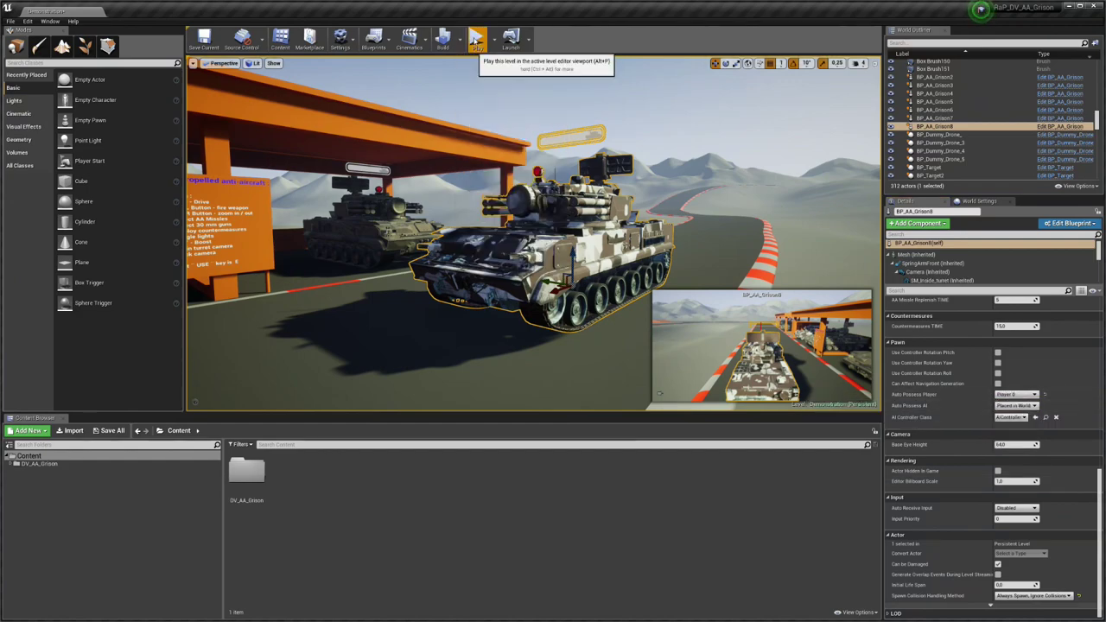
click(510, 67)
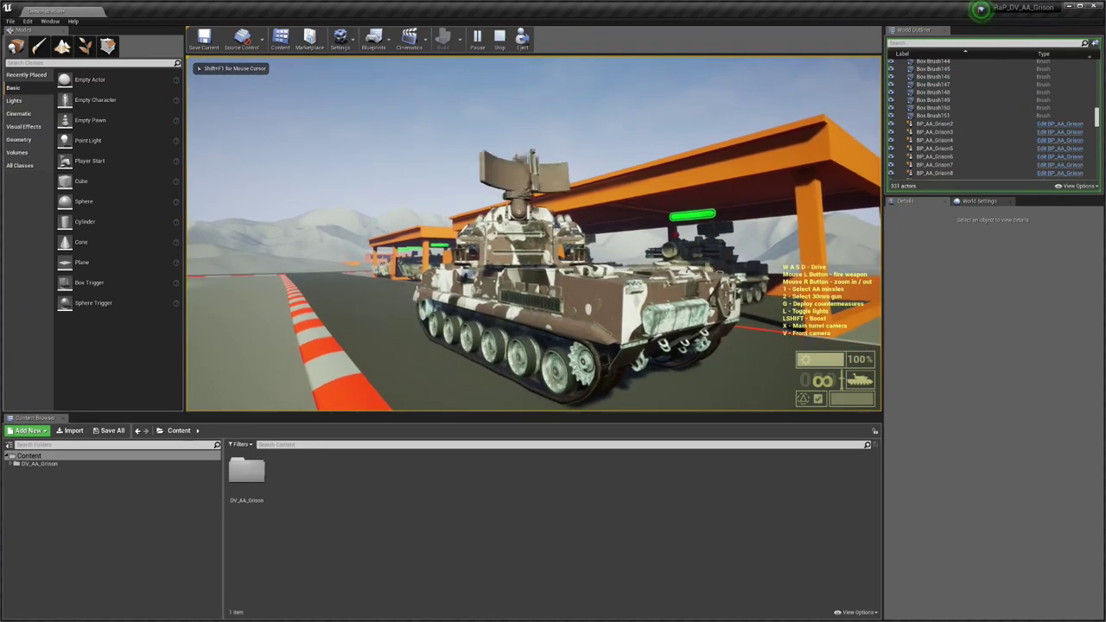
key(Escape)
Reselect the arctic Grison, turn off Use Vehicle Without Character, and return Auto Possess Player to Disabled
mouse_move(544, 271)
right_down()
mouse_move(657, 286)
mouse_move(545, 271)
right_up()
click(545, 270)
scroll(1068, 529, down, 5)
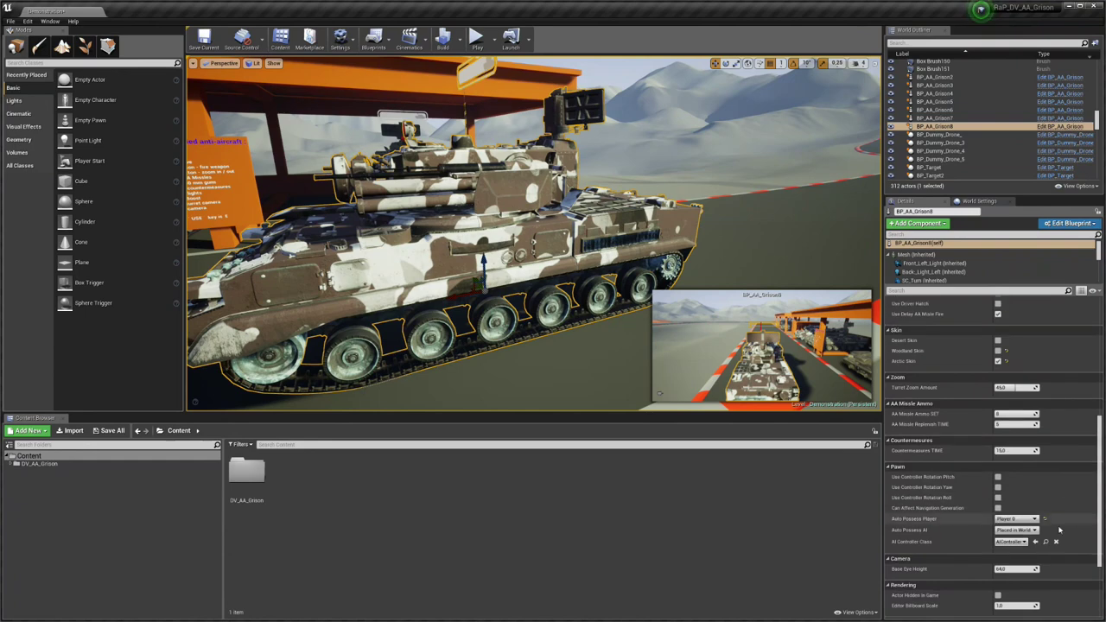
scroll(1046, 522, up, 5)
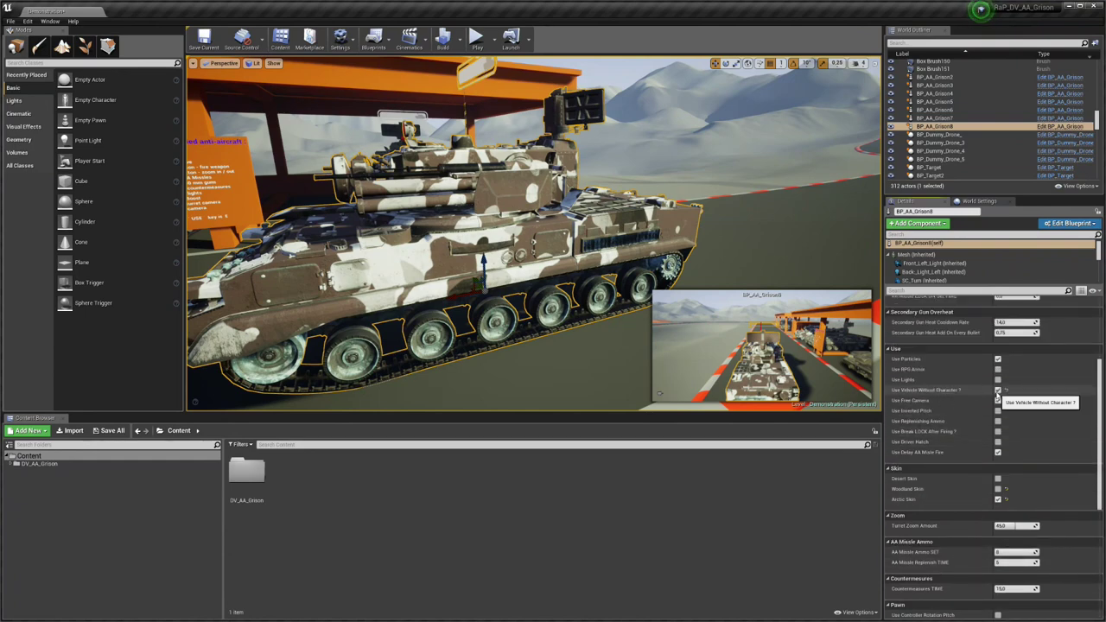
scroll(1003, 432, down, 5)
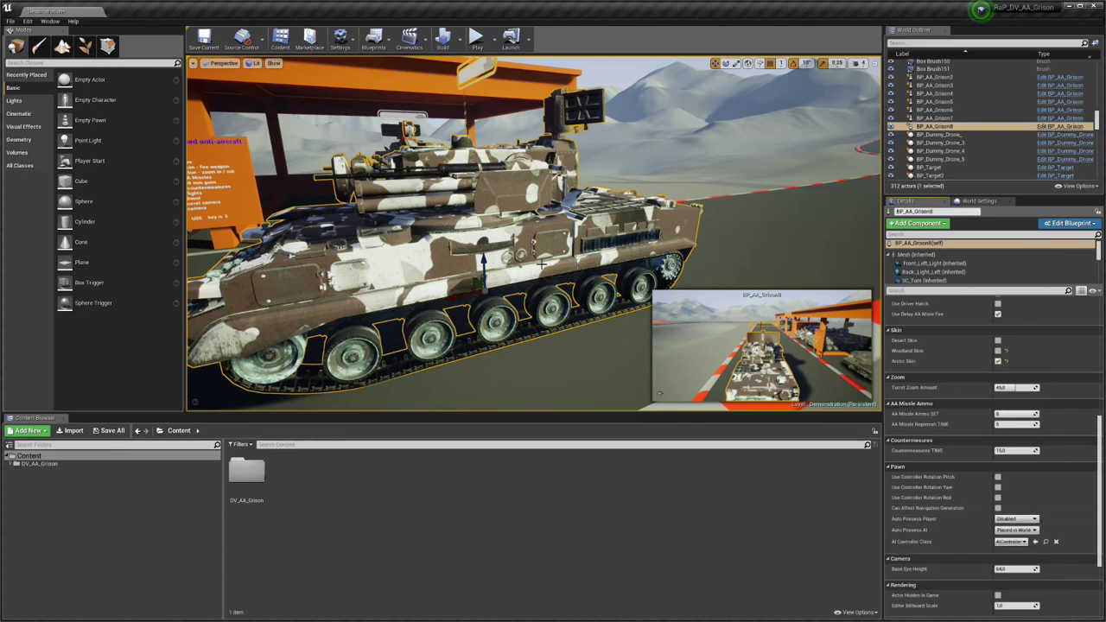
key(f)
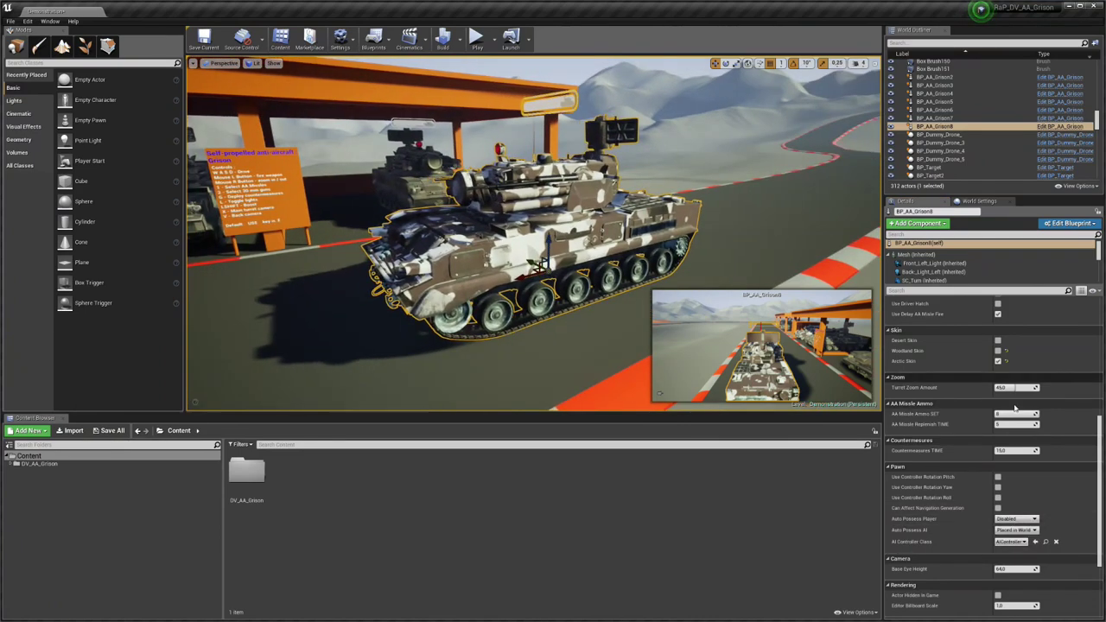
scroll(1028, 425, up, 3)
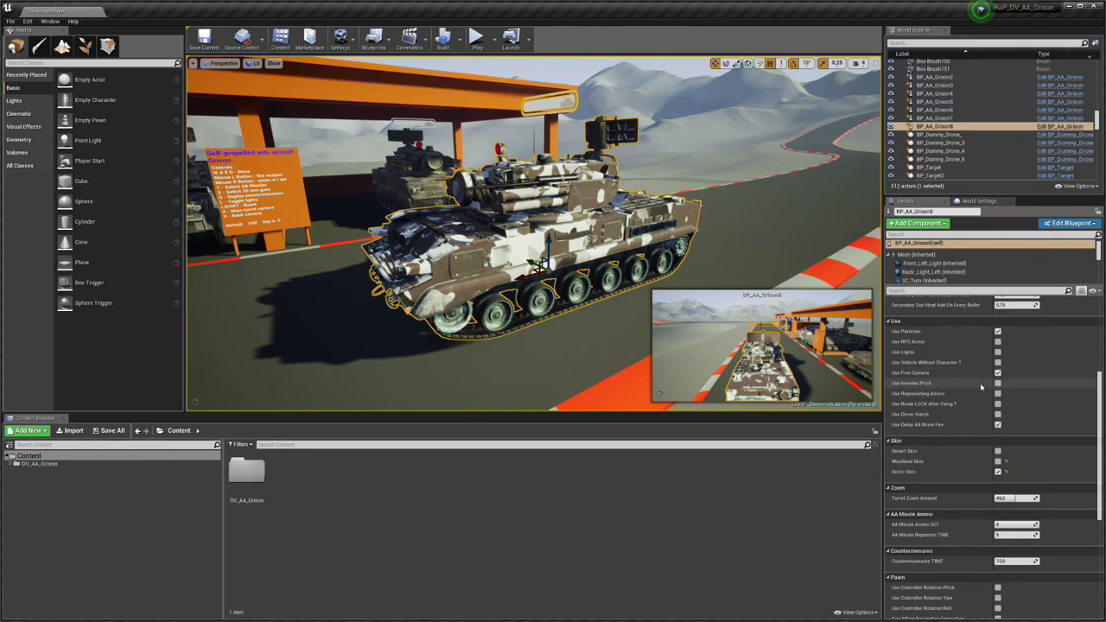
Play the level with Use Replenishing Ammo enabled, enter the arctic Grison, and fire a locked-on AA missile from the turret camera
right_drag(476, 134, 432, 105)
key(w)
key(w)
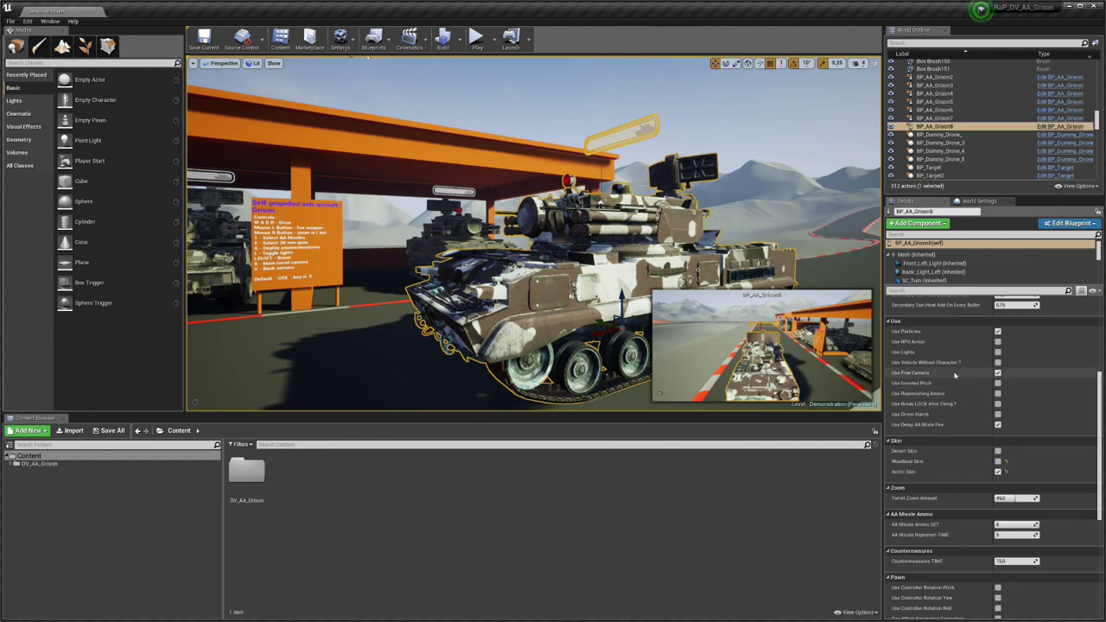
click(477, 38)
key(w)
key(e)
key(v)
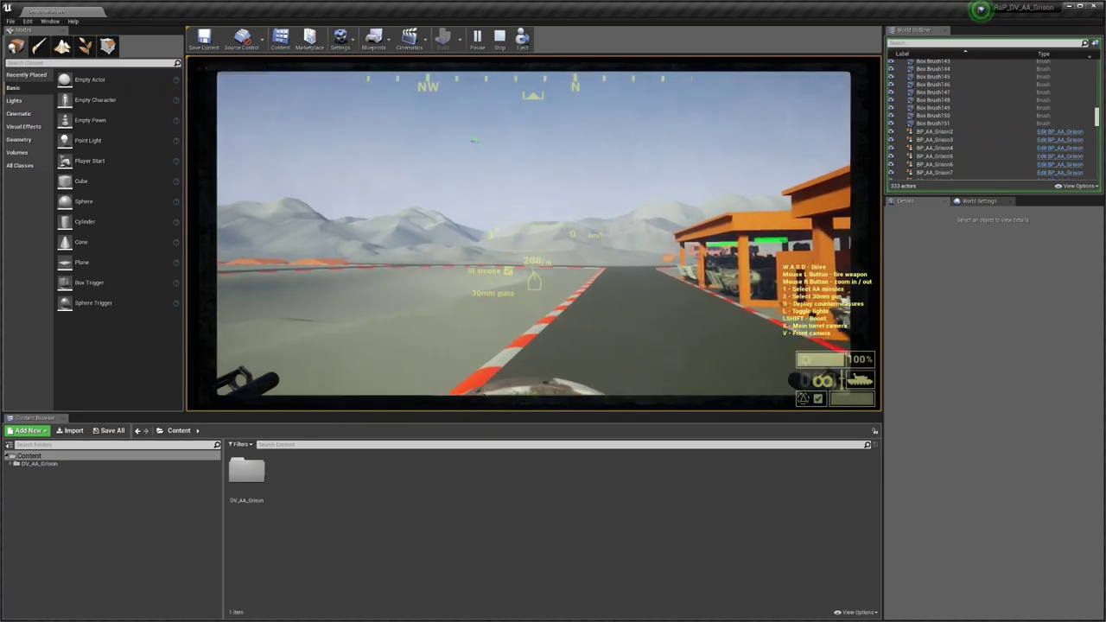
key(1)
click(534, 233)
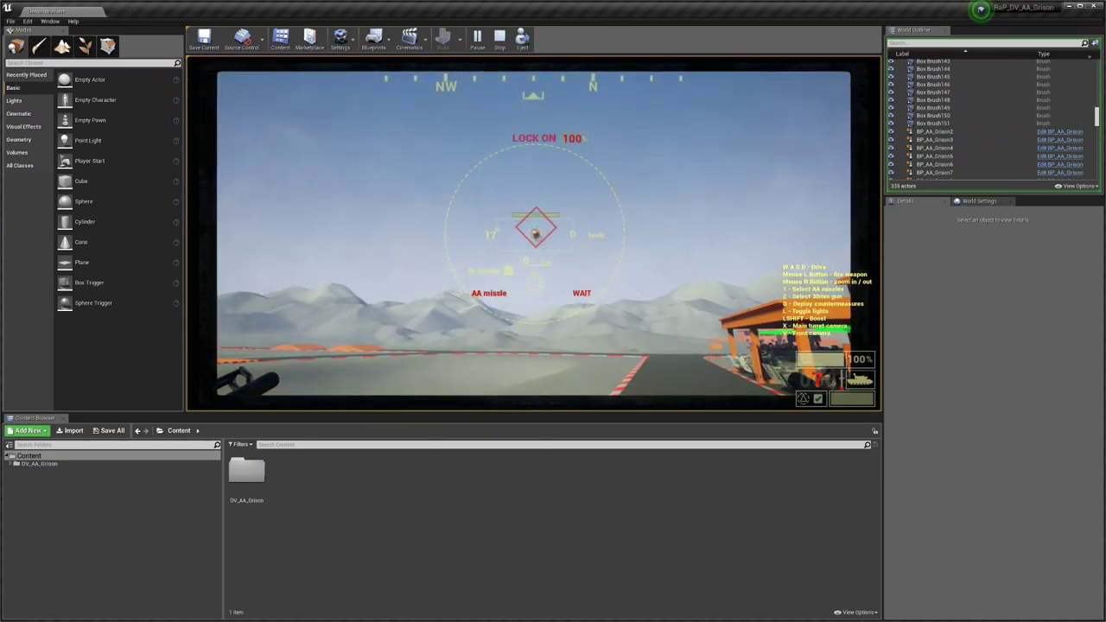
Switch the play view to fullscreen and fire more locked-on AA missiles at the drones to test ammo replenishing, then stop playing
key(F11)
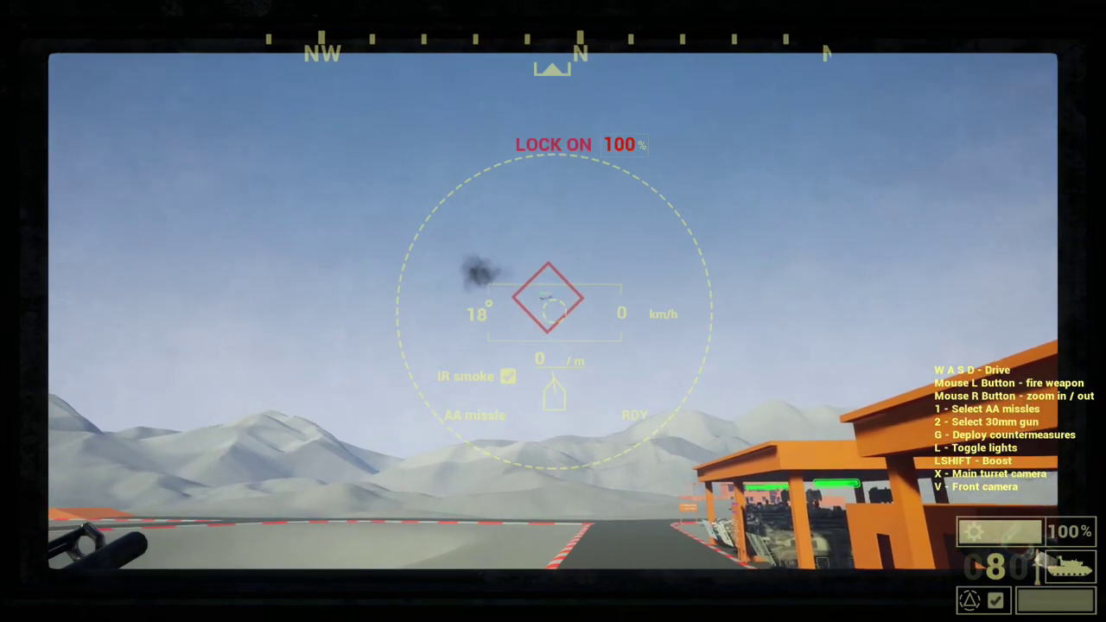
click(553, 311)
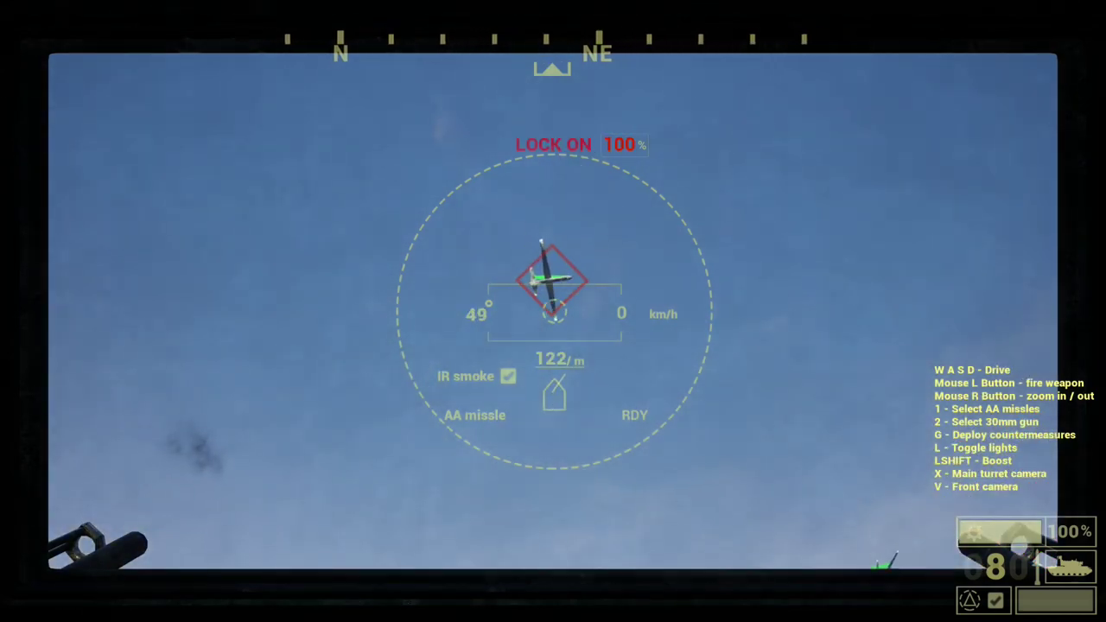
click(554, 312)
key(x)
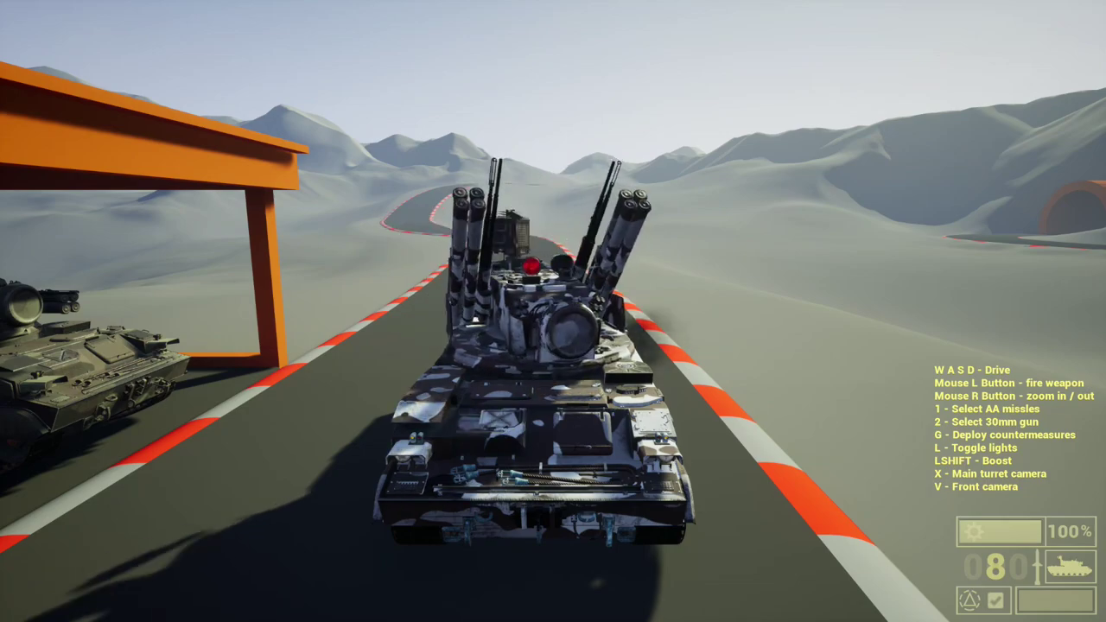
key(x)
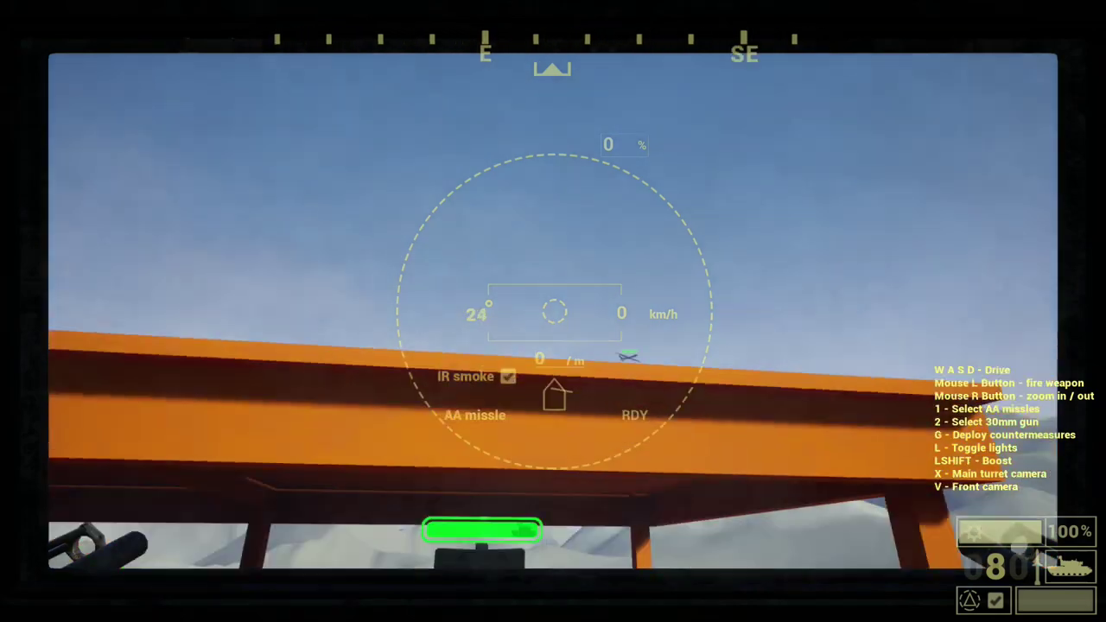
right_click(553, 311)
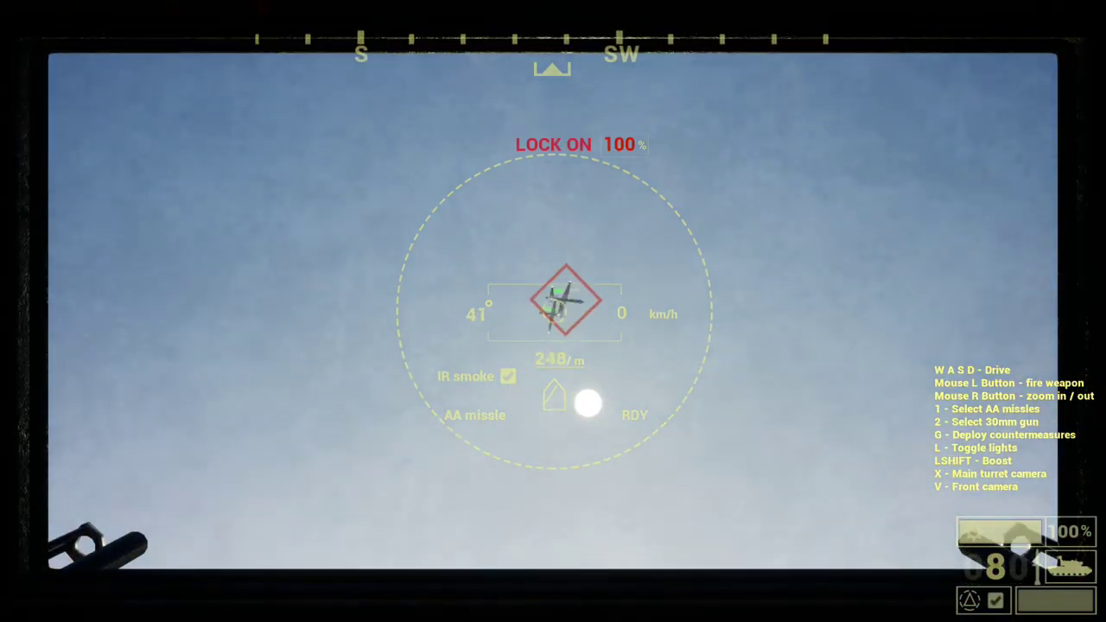
click(554, 311)
key(x)
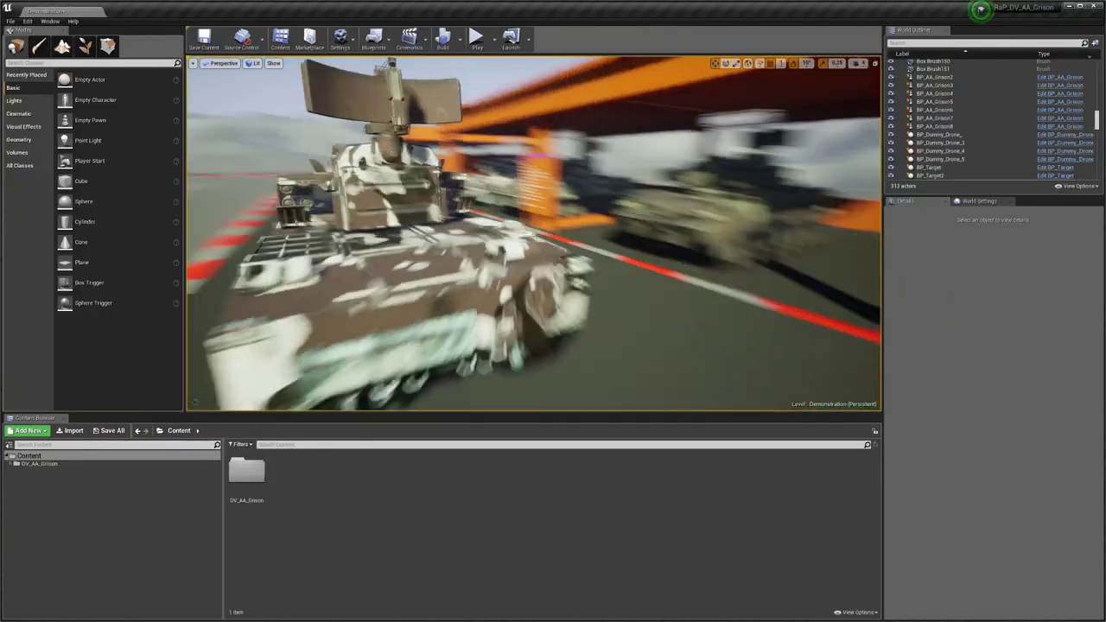
Reselect the arctic Grison on the track and turn off Use Replenishing Ammo
click(531, 300)
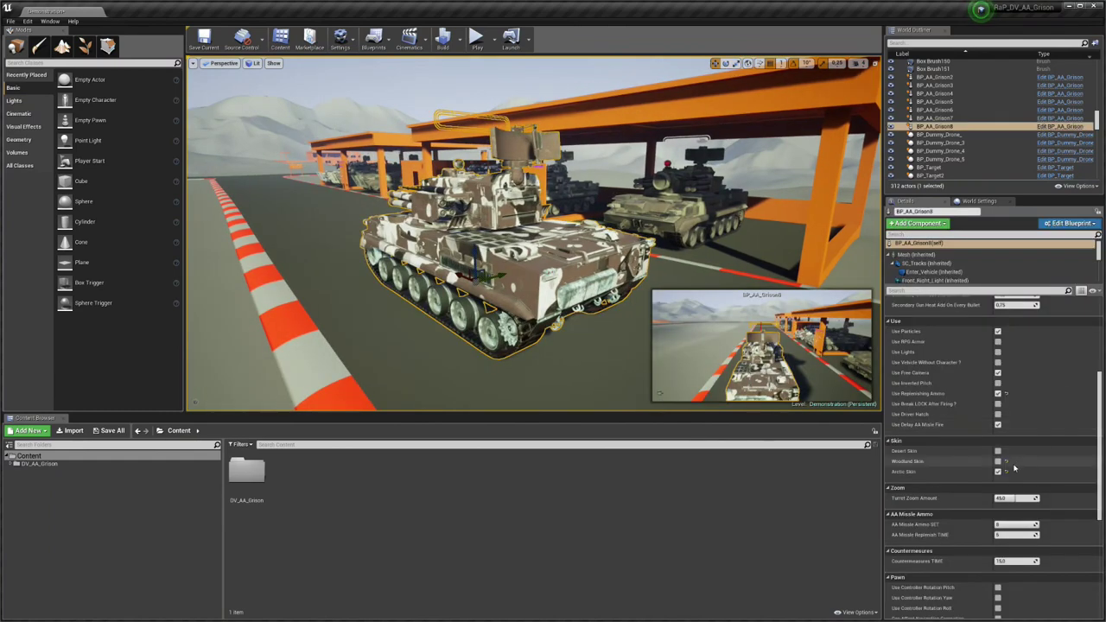
mouse_move(1098, 458)
mouse_down()
mouse_move(1100, 381)
mouse_move(1101, 460)
mouse_up()
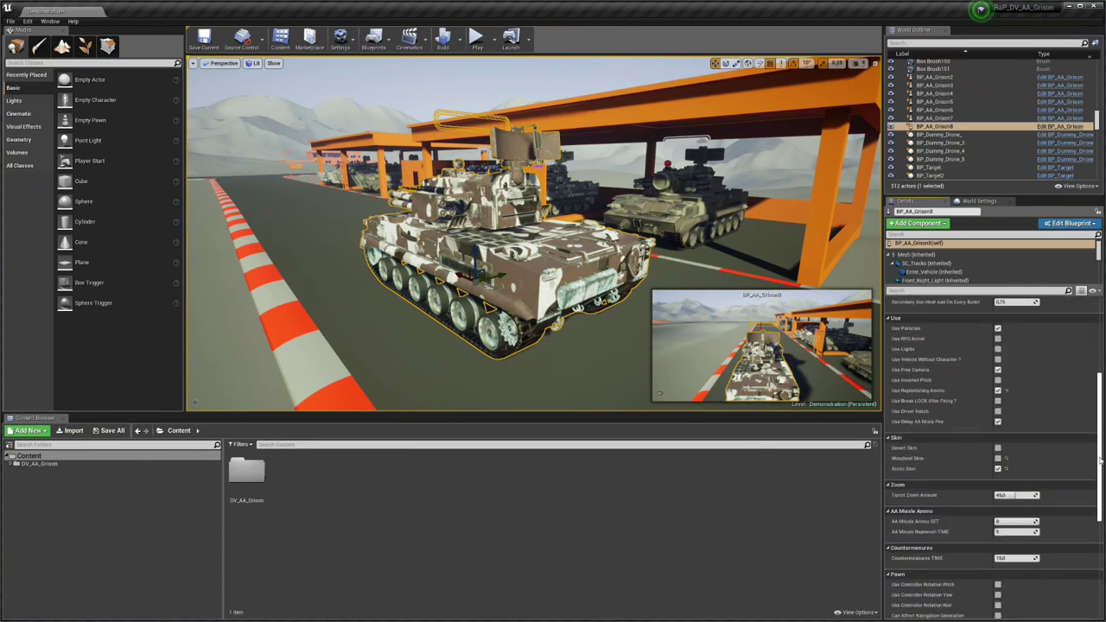
click(998, 391)
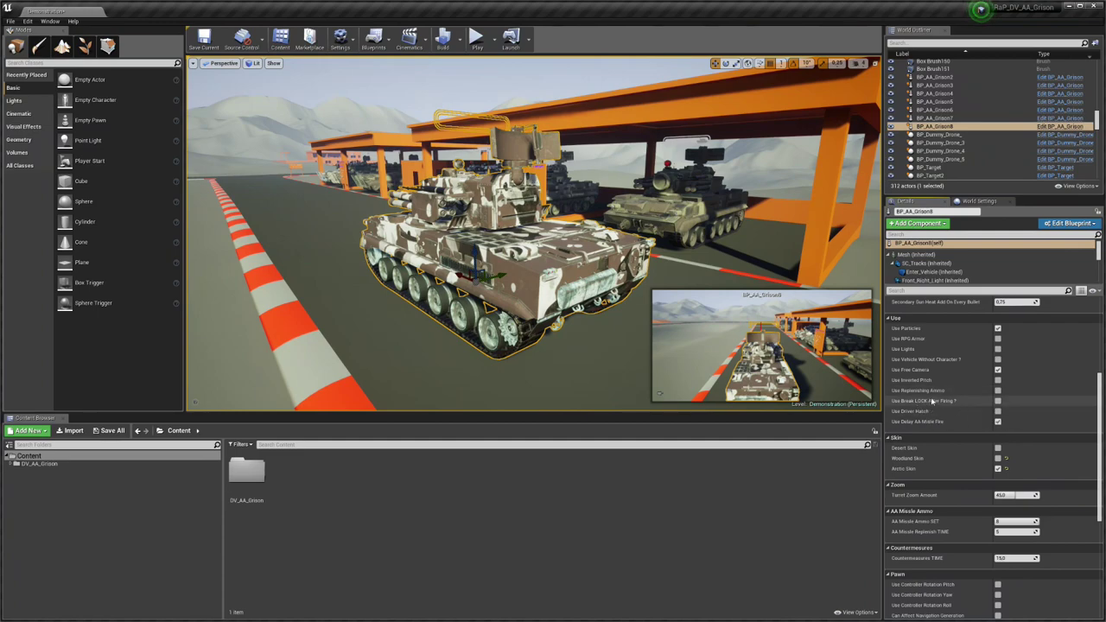
Toggle Use Driver Hatch on the track's arctic Grison while viewing its front, leaving the option off
key(w)
mouse_move(602, 288)
right_down()
mouse_move(536, 288)
mouse_move(614, 283)
right_up()
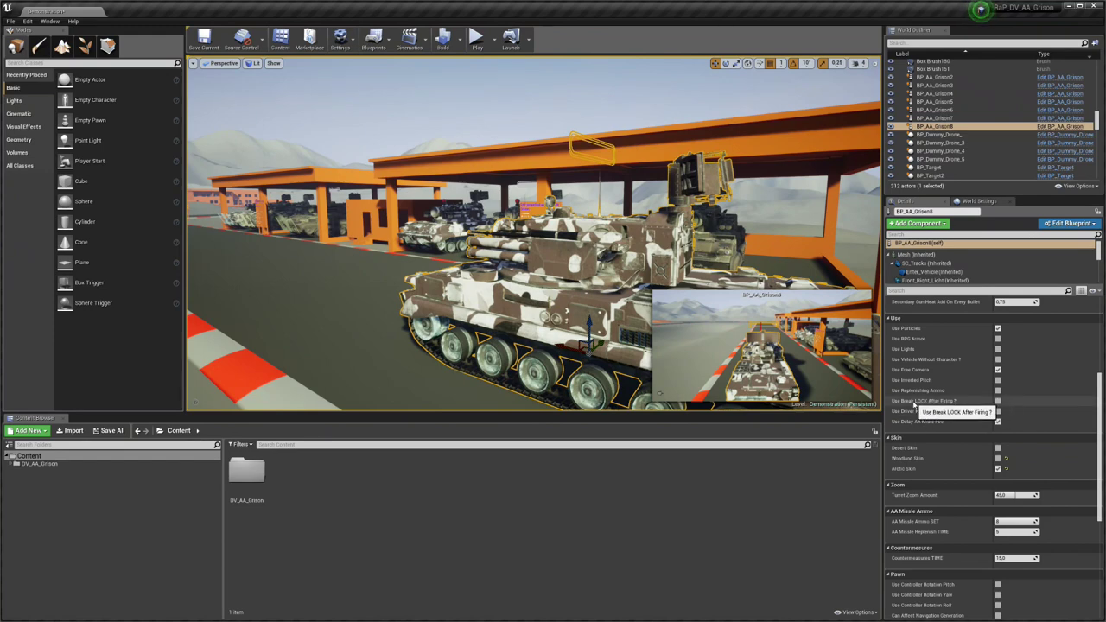
mouse_move(569, 282)
right_down()
mouse_move(389, 173)
mouse_move(571, 291)
right_up()
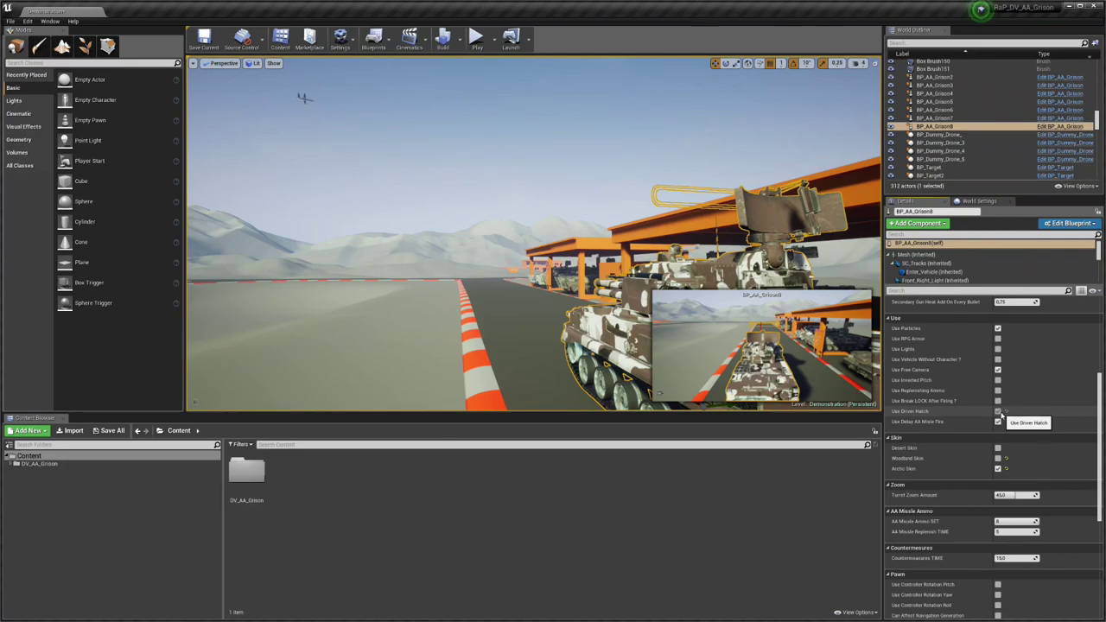
click(999, 411)
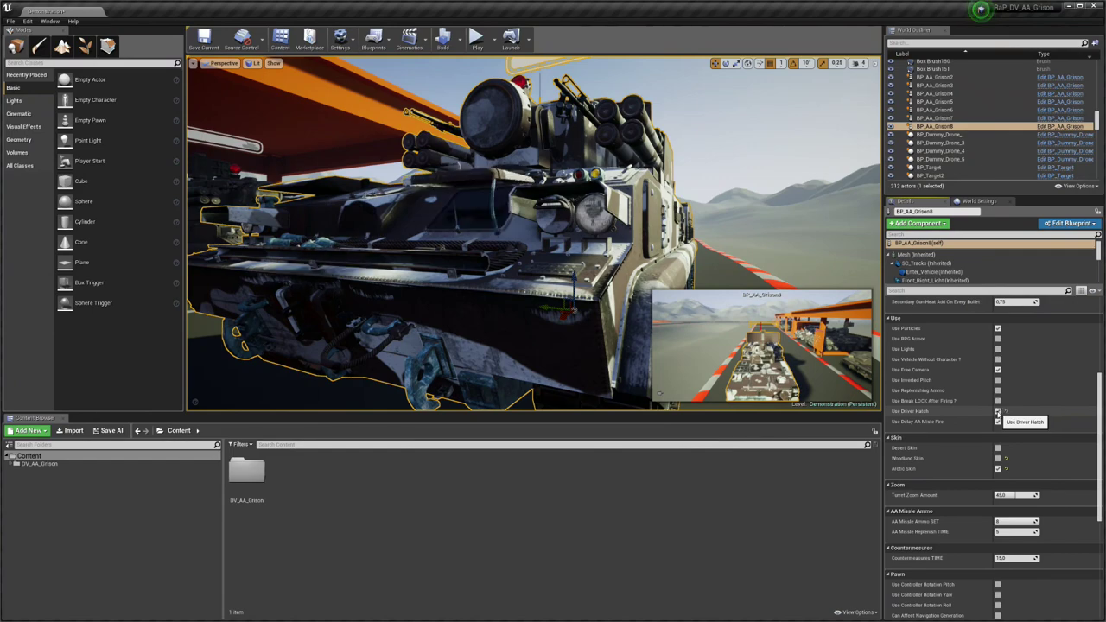
click(999, 411)
Compare the parked arctic and desert Grisons, toggling Use Driver Hatch on and off on the arctic one
right_drag(385, 201, 460, 265)
click(387, 200)
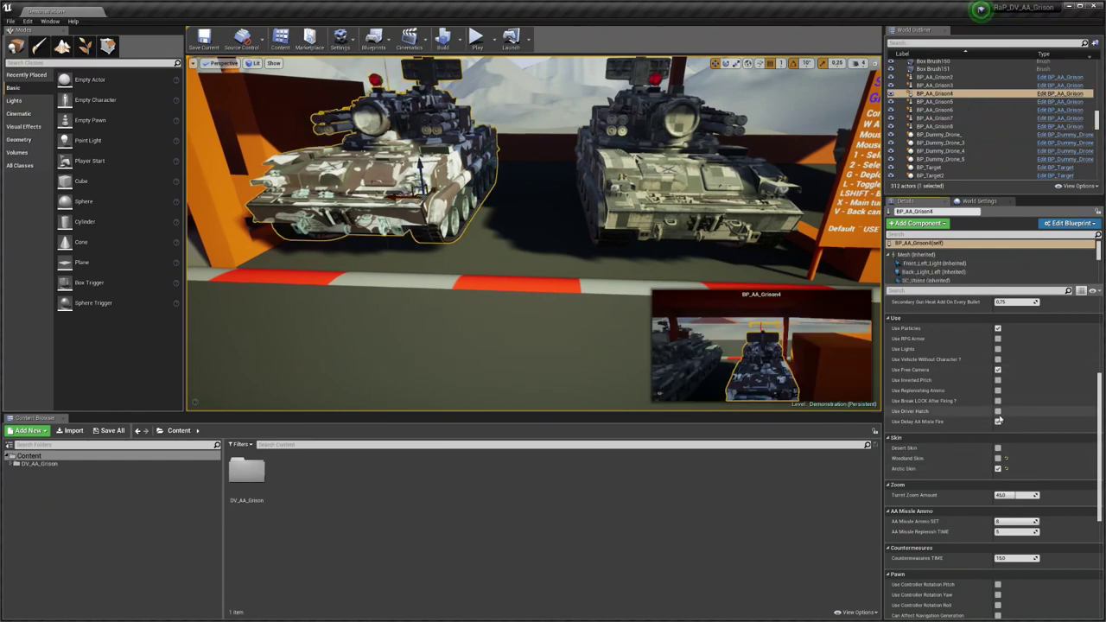
click(1000, 413)
click(722, 194)
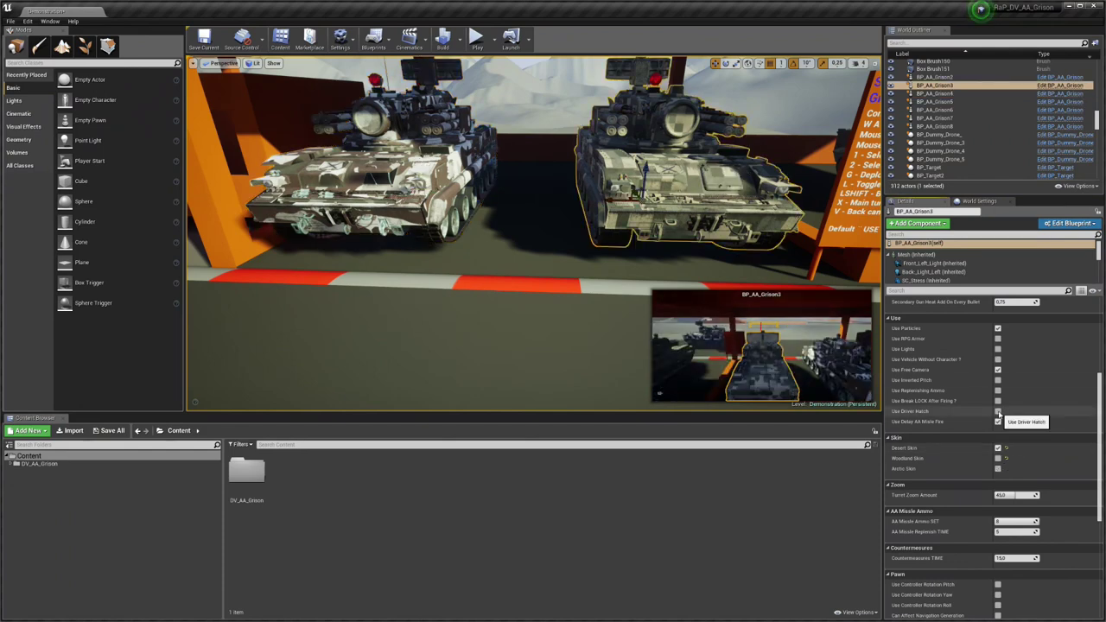
click(436, 173)
click(999, 412)
right_drag(499, 235, 536, 241)
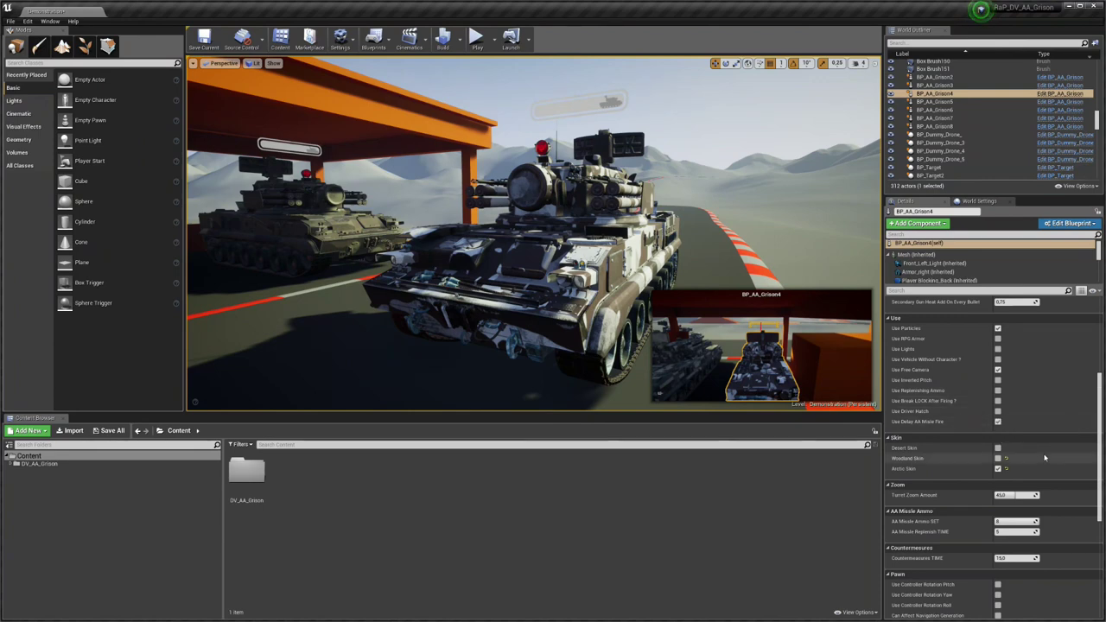
Turn off Use Delay AA Missile Fire on the parked arctic Grison and test-fire a locked-on missile in play mode, then stop playing
scroll(1042, 455, up, 3)
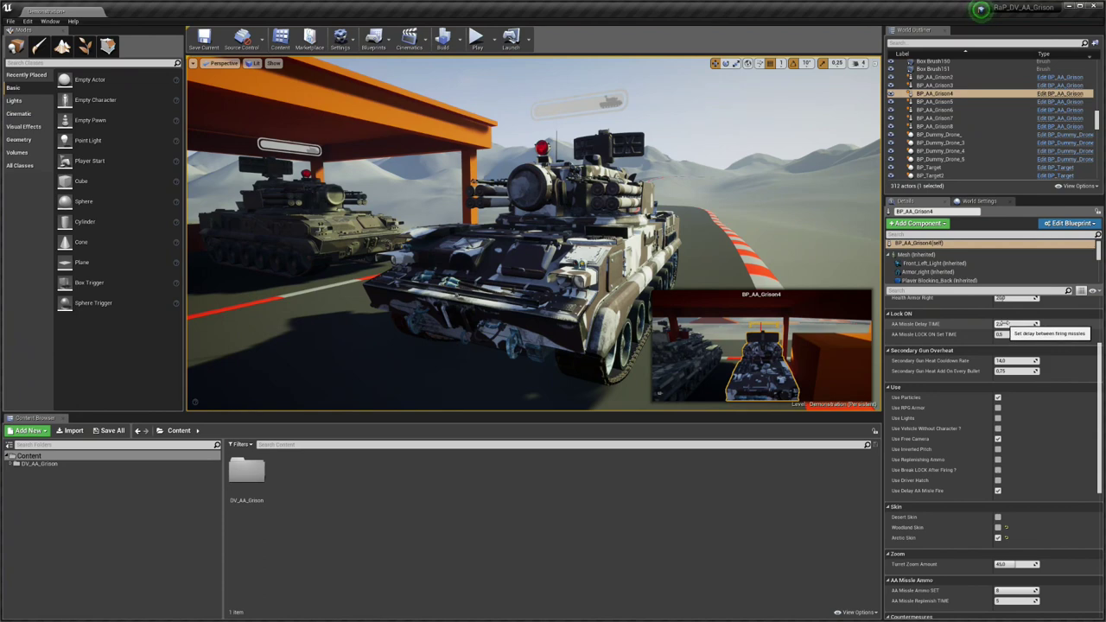
click(999, 491)
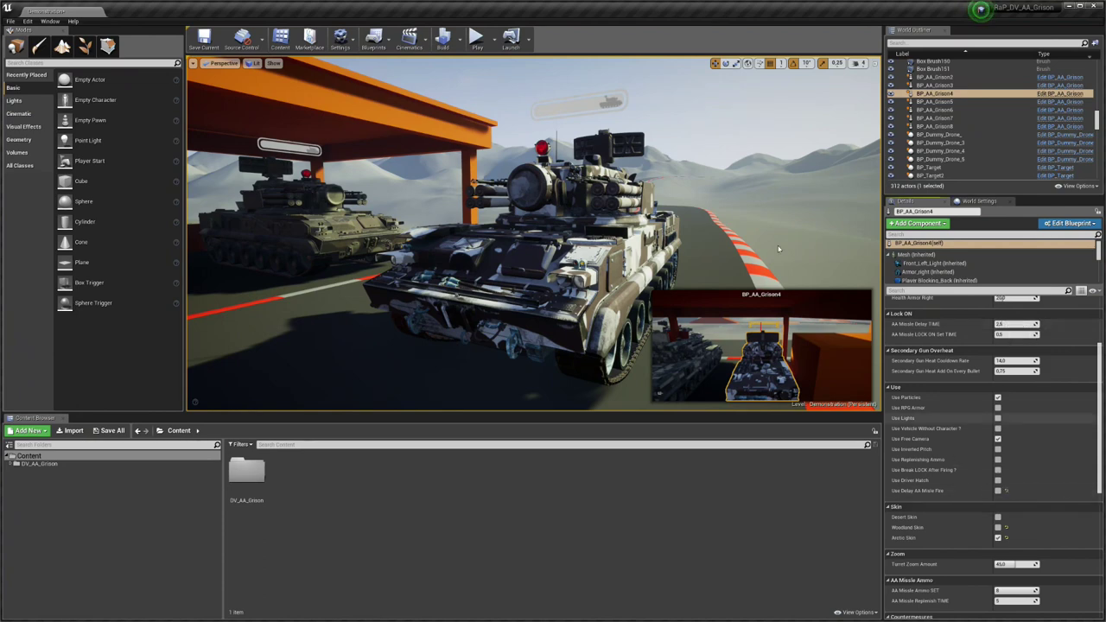
click(478, 39)
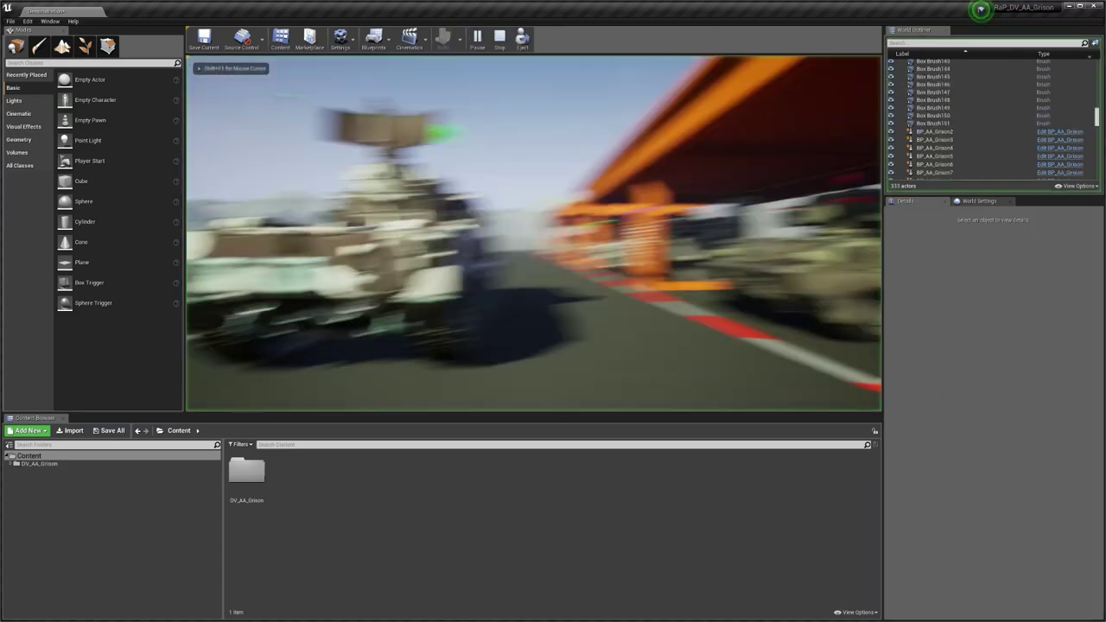
key(x)
key(1)
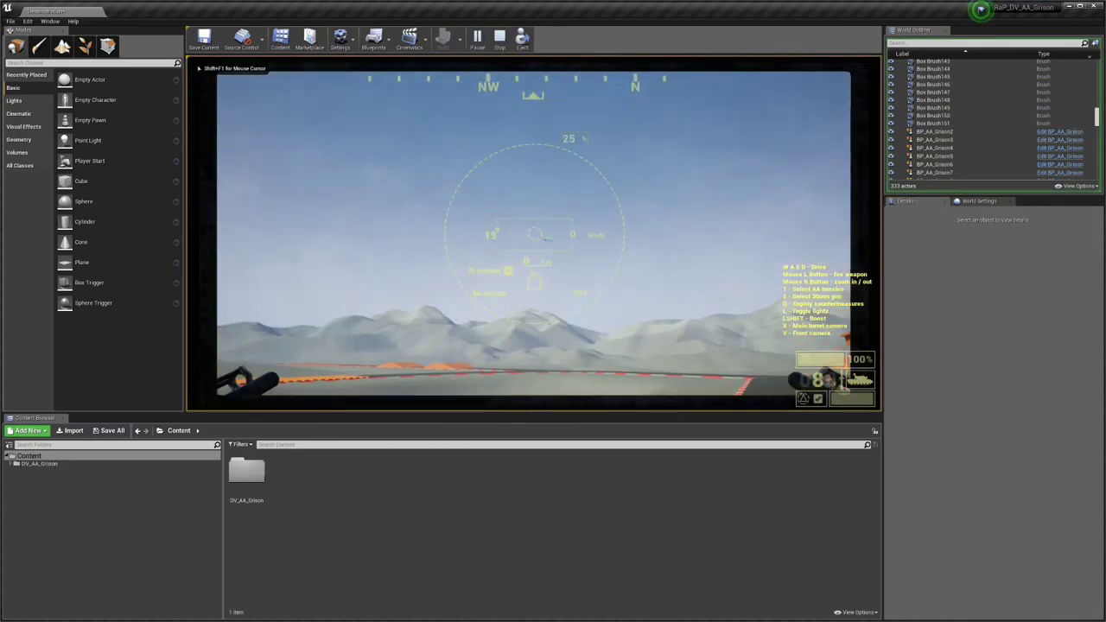
click(533, 234)
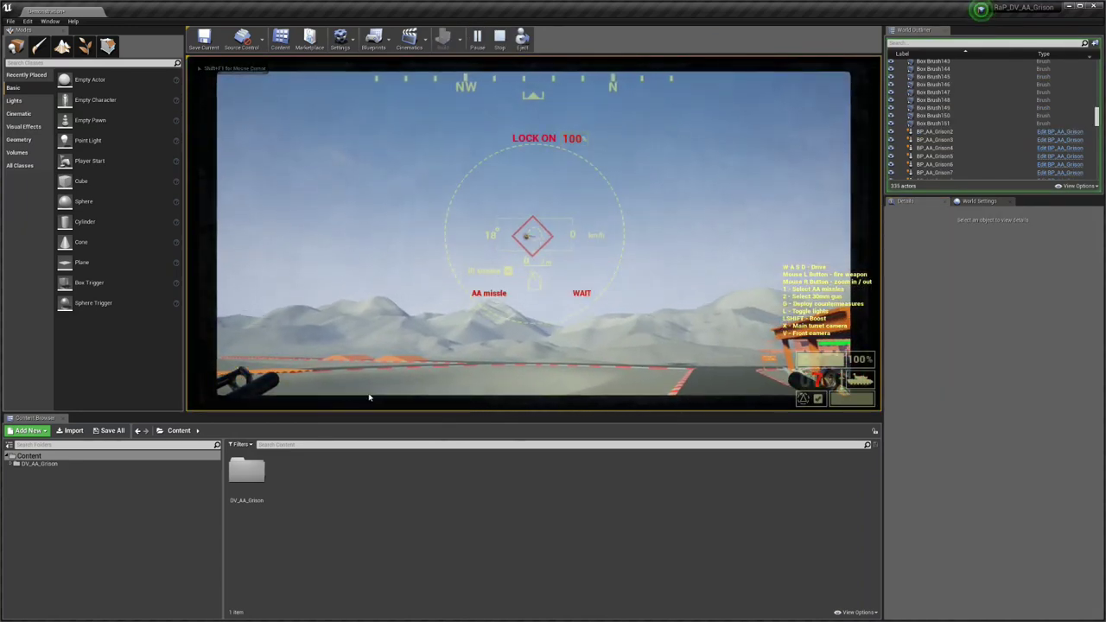
key(Escape)
Select the arctic Grison standing on the track and turn off Use Delay AA Missile Fire
click(551, 296)
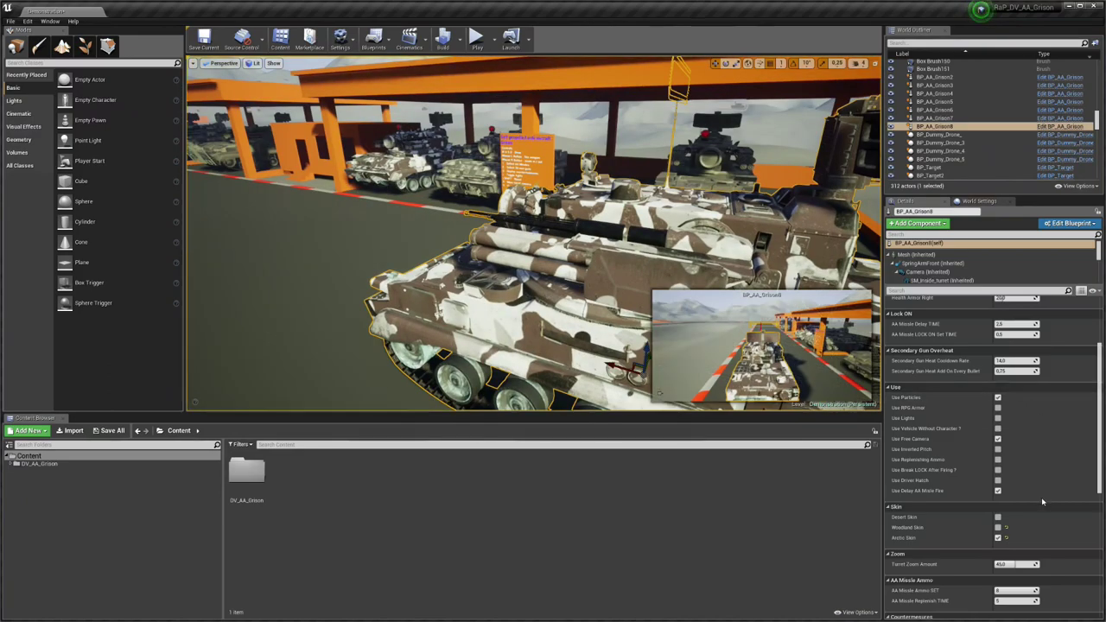
click(998, 491)
right_drag(605, 268, 670, 275)
key(Escape)
click(654, 278)
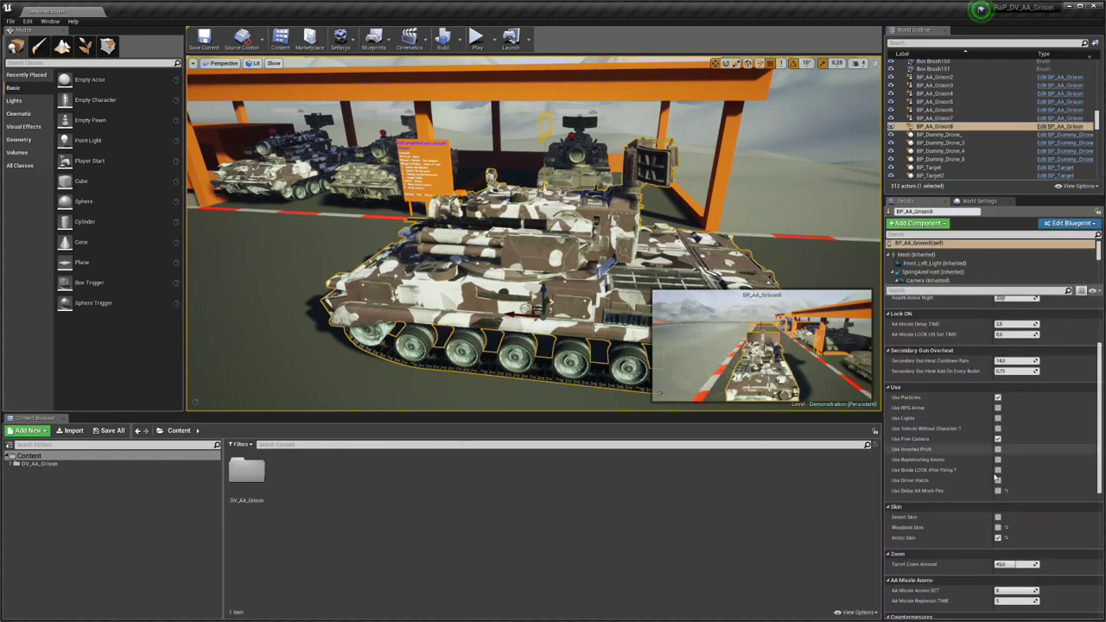
key(Escape)
Play the level and fire AA missiles in quick succession at the drones from the turret camera until none remain, then stop playing
click(478, 39)
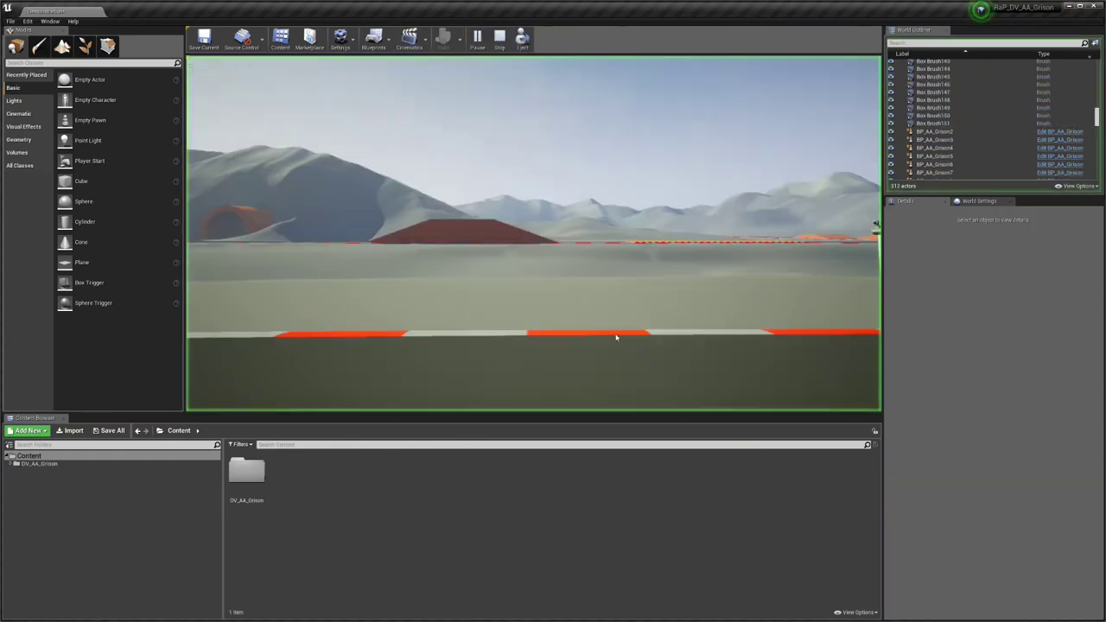
key(x)
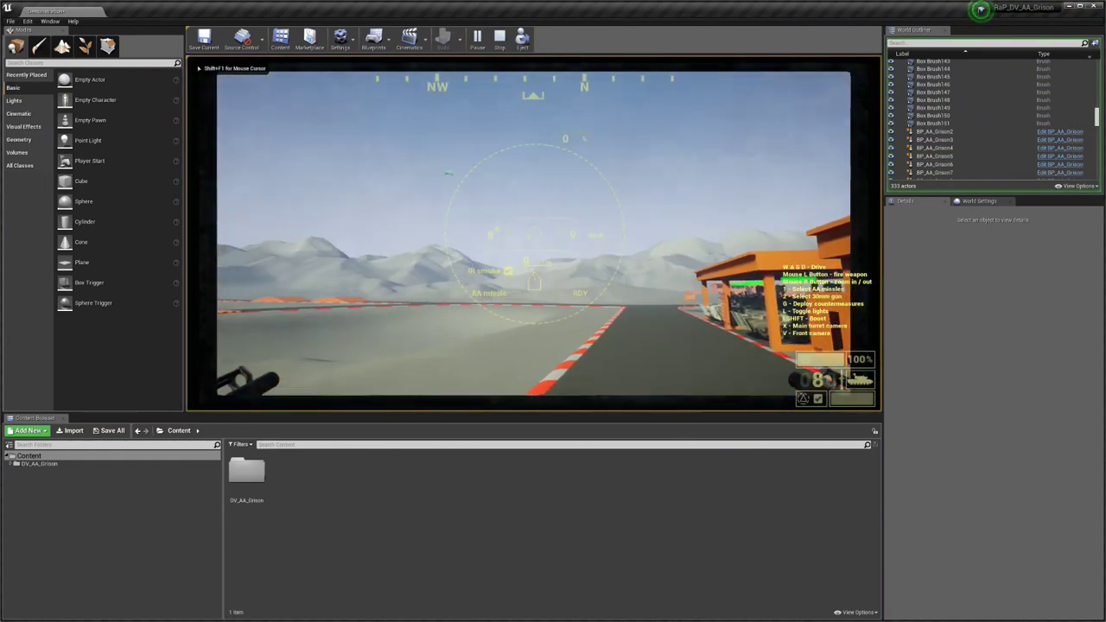
click(534, 233)
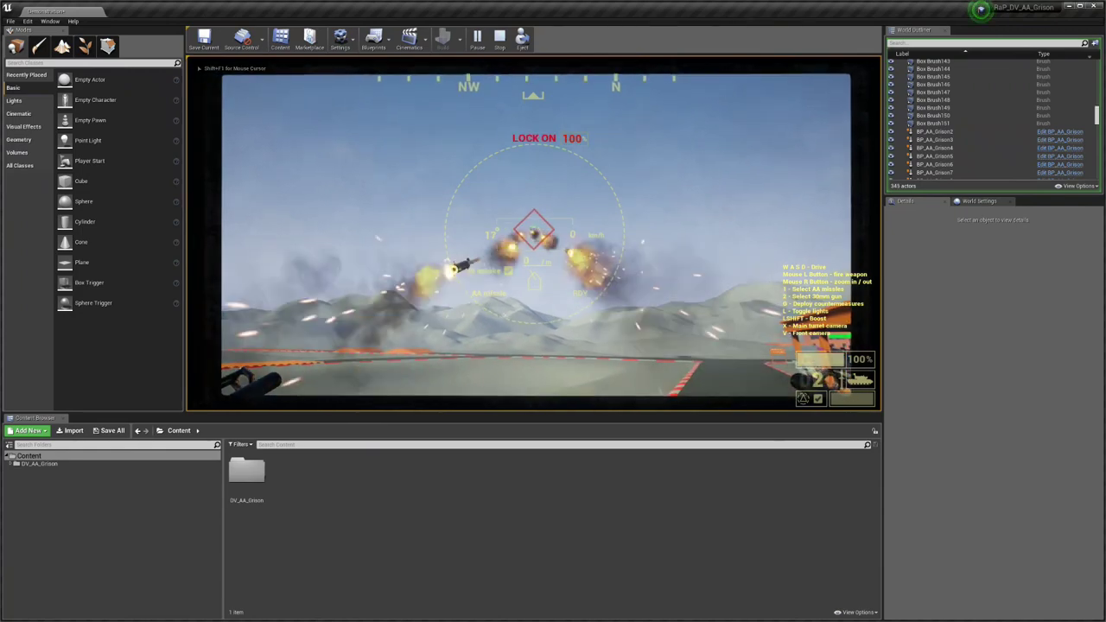
key(x)
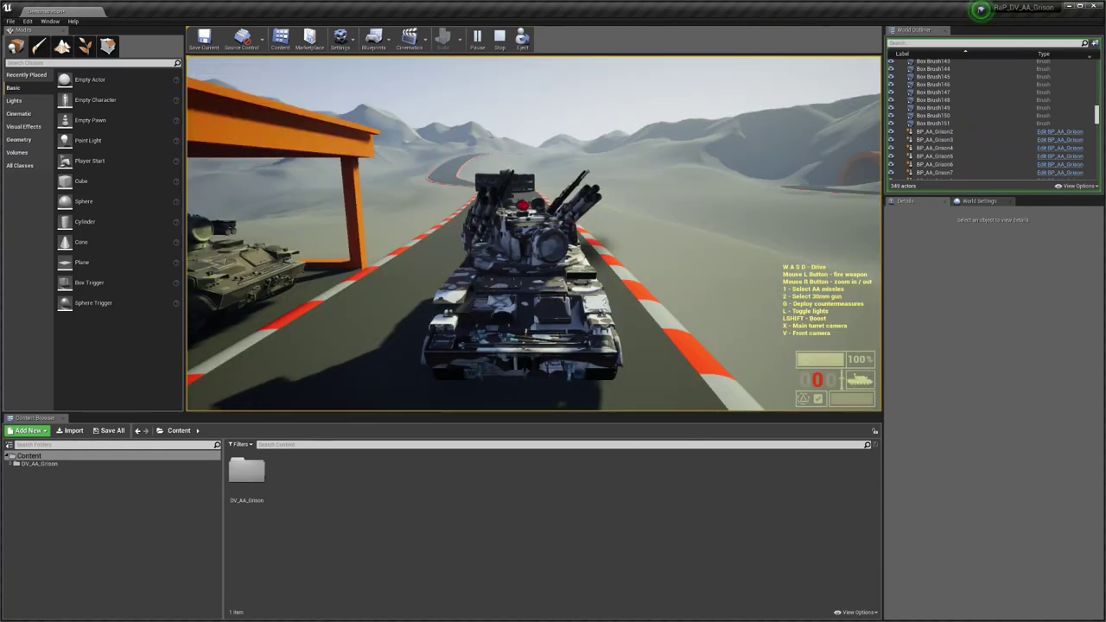
key(x)
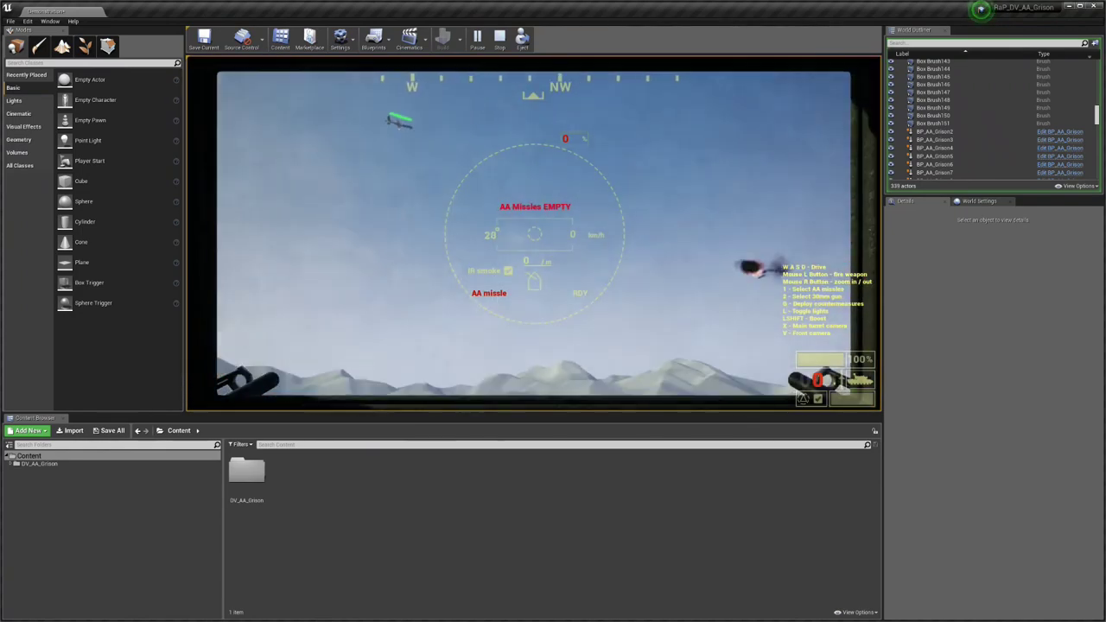
key(x)
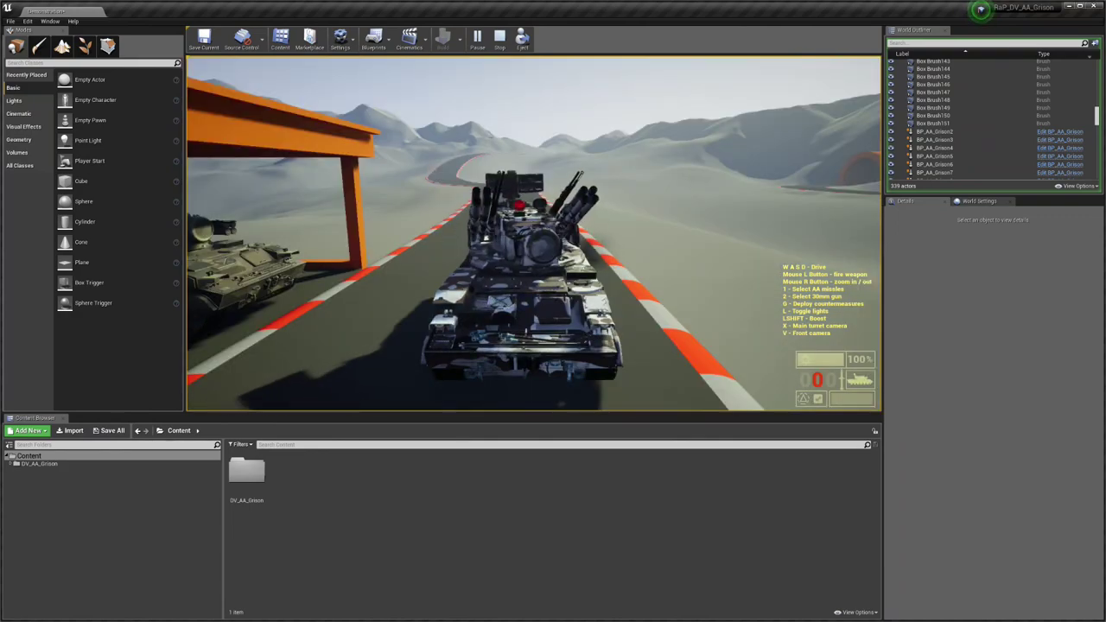
key(Escape)
Turn Use Delay AA Missile Fire back on for the track's arctic Grison and reset AA Missile Delay TIME to its default
key(a)
mouse_move(605, 248)
right_down()
mouse_move(657, 256)
mouse_move(604, 248)
right_up()
click(575, 264)
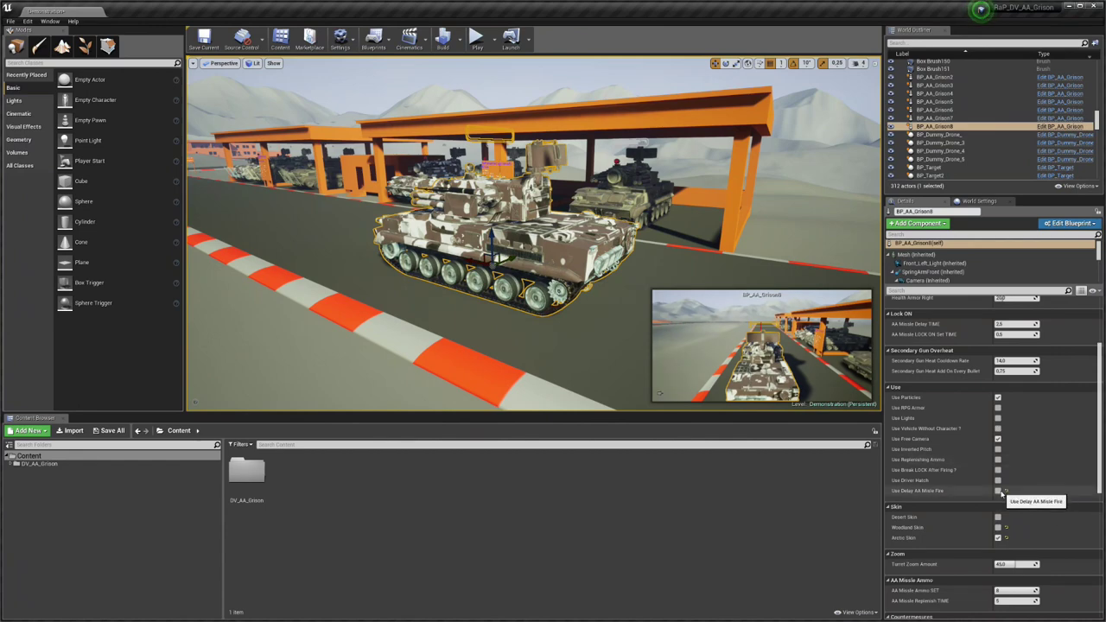
right_drag(538, 244, 465, 226)
key(d)
alt+drag(615, 248, 648, 247)
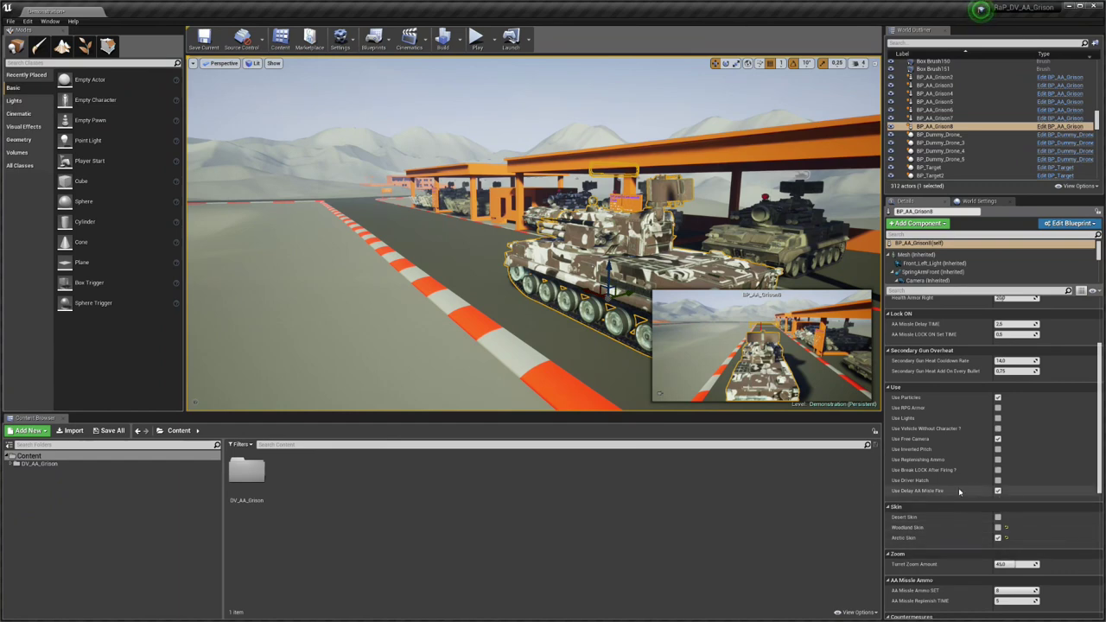
click(999, 491)
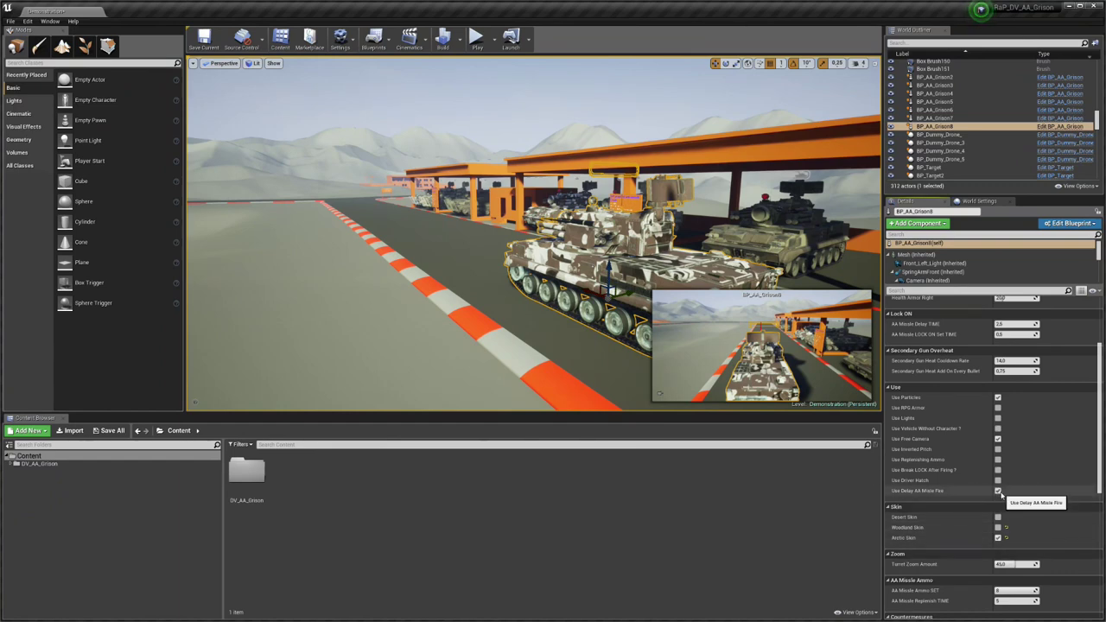
click(999, 491)
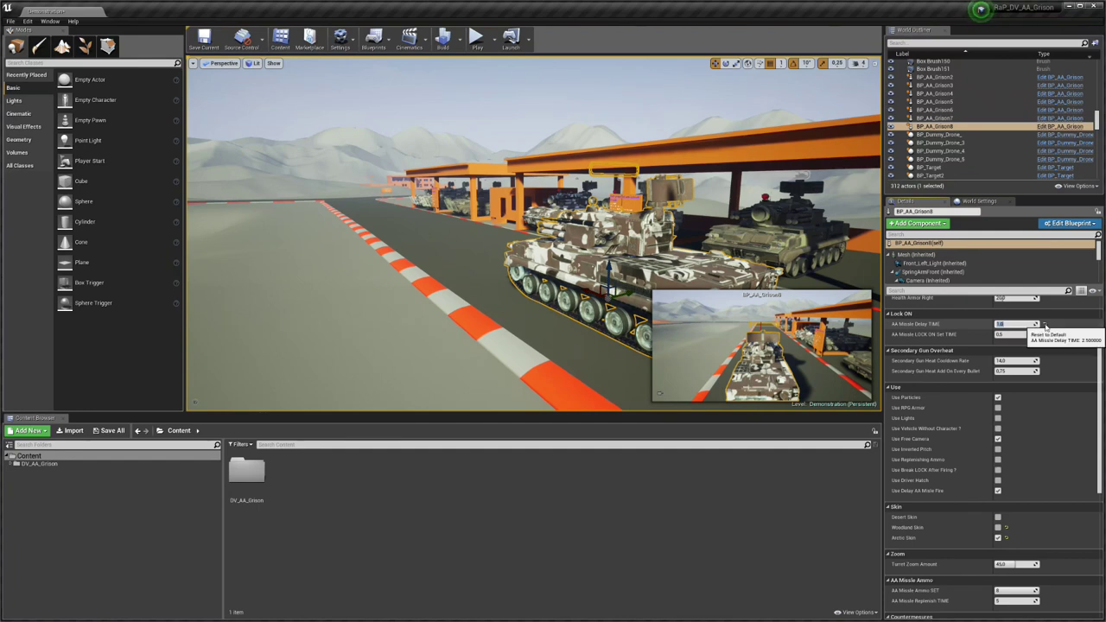
click(1045, 325)
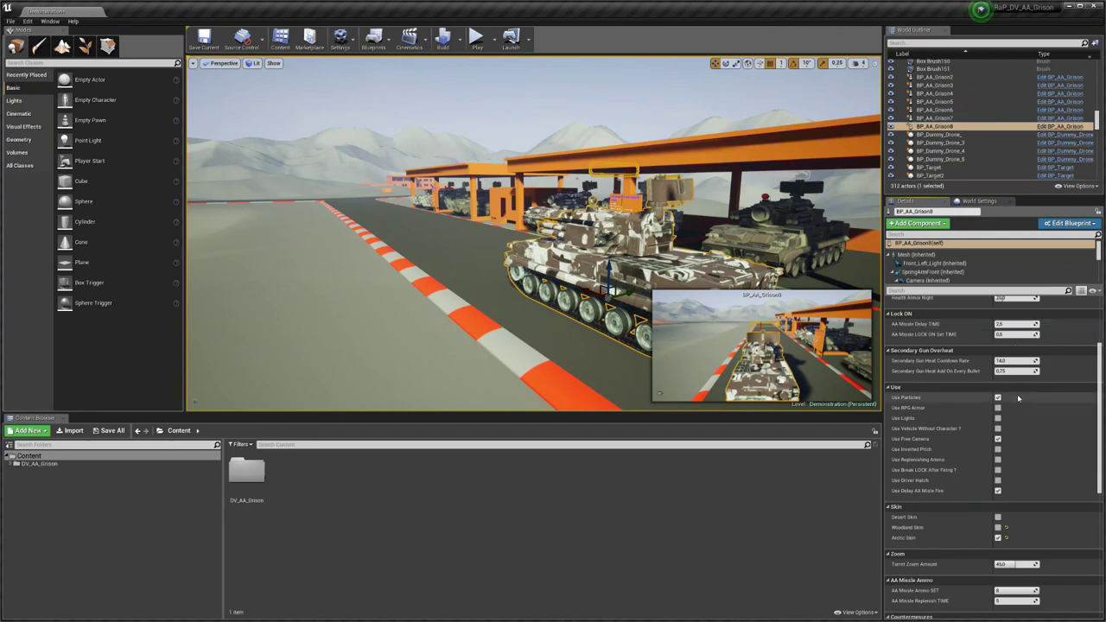
Turn off Use Delay AA Missile Fire and turn on Use Replenishing Ammo for the track's arctic Grison
click(1006, 493)
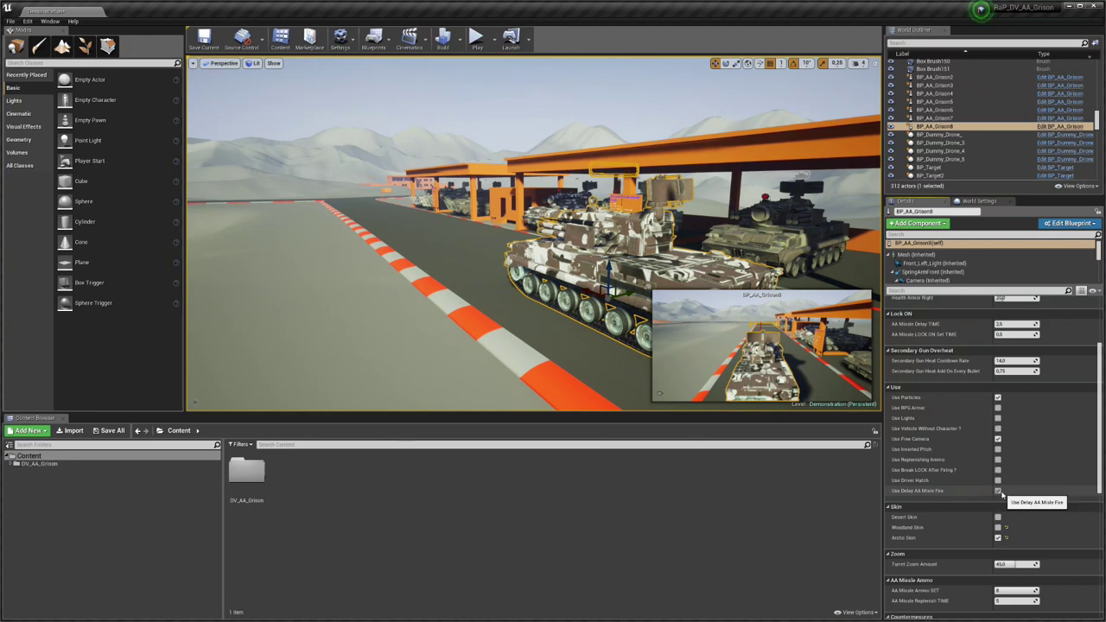
scroll(1058, 466, up, 4)
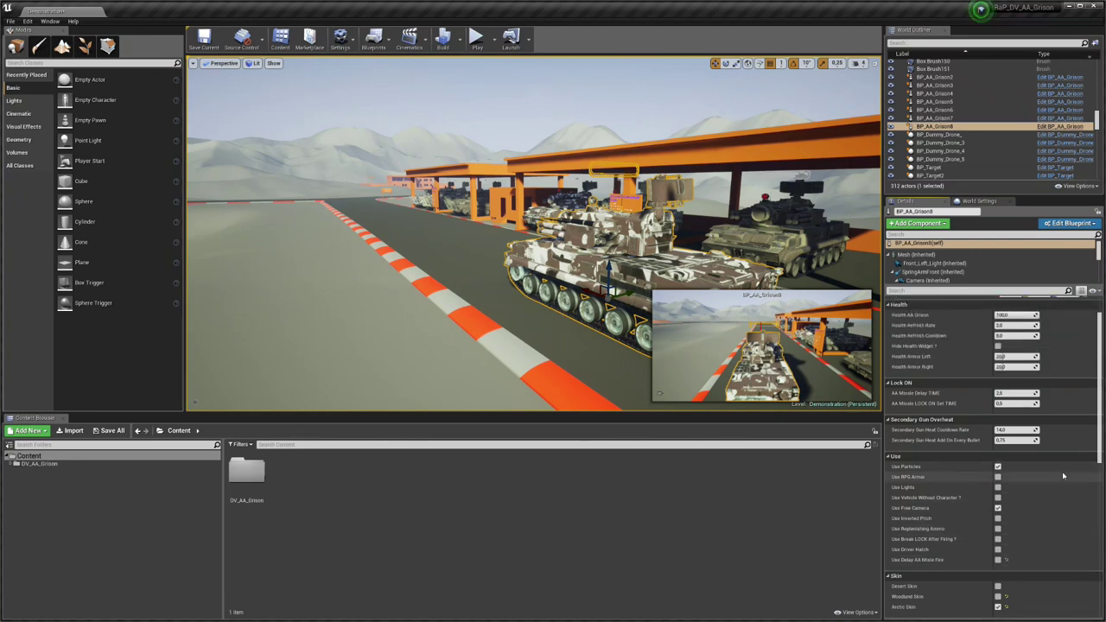
click(998, 529)
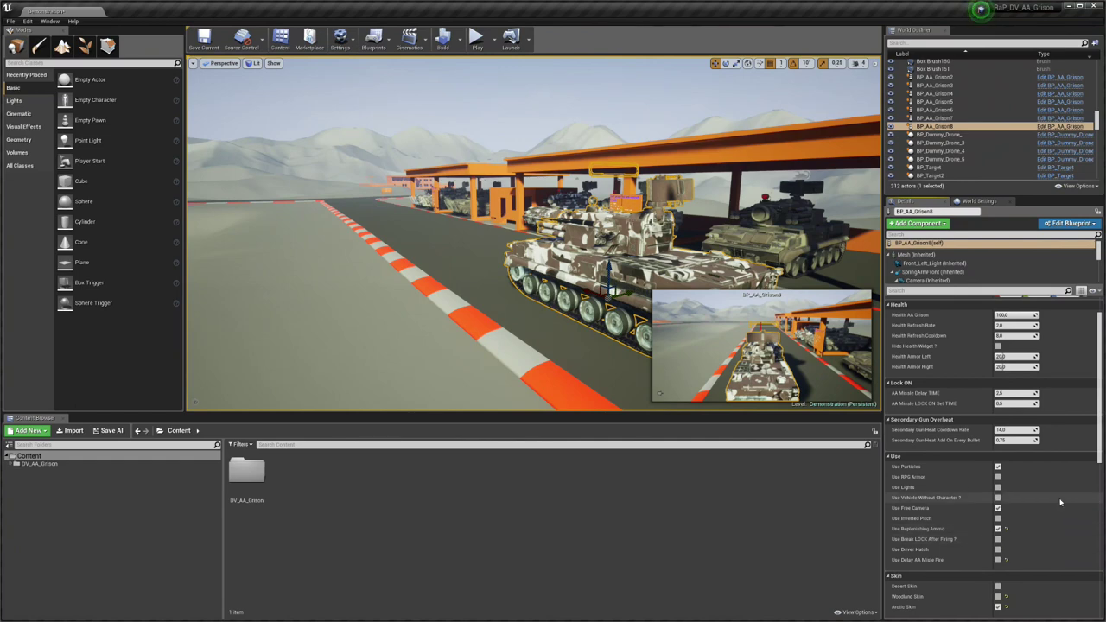
Set AA Missile Replenish TIME to 1 for the track's arctic Grison
scroll(1058, 499, up, 2)
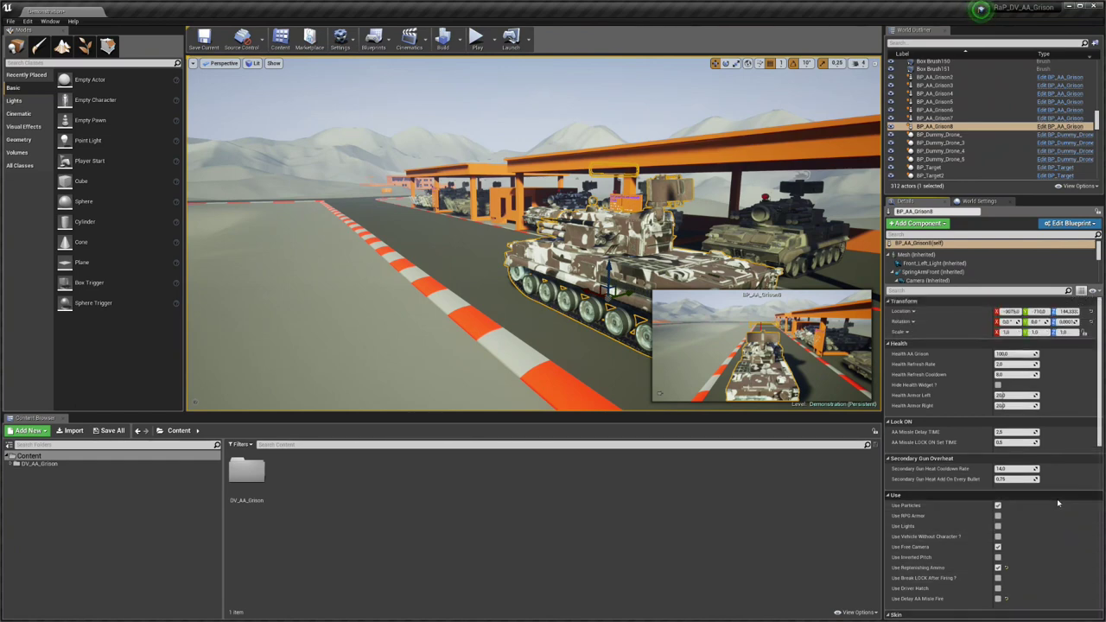
scroll(1058, 499, down, 5)
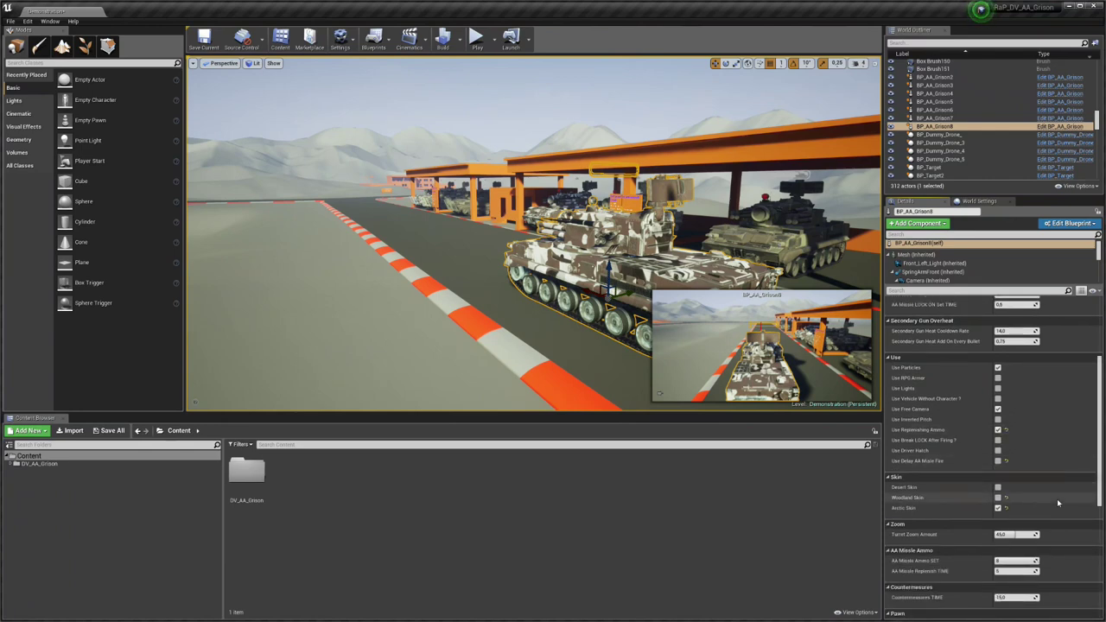
scroll(1057, 499, down, 2)
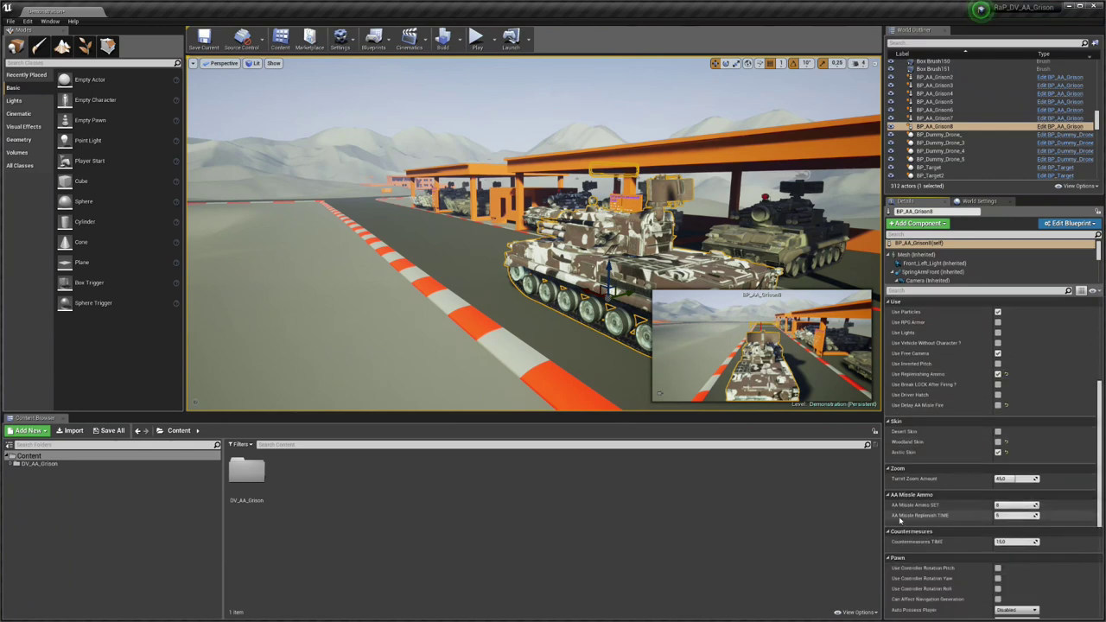
click(1017, 516)
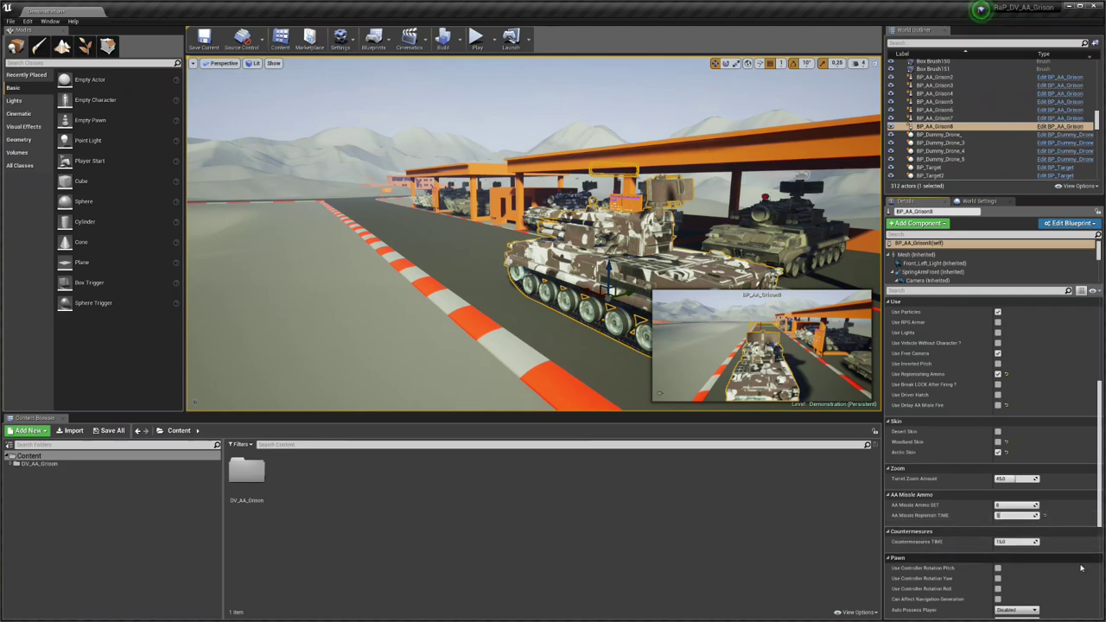
Play the level and fire AA missiles repeatedly from the turret camera to test fast replenishing without a firing delay, then stop playing
click(476, 36)
key(w)
key(e)
key(x)
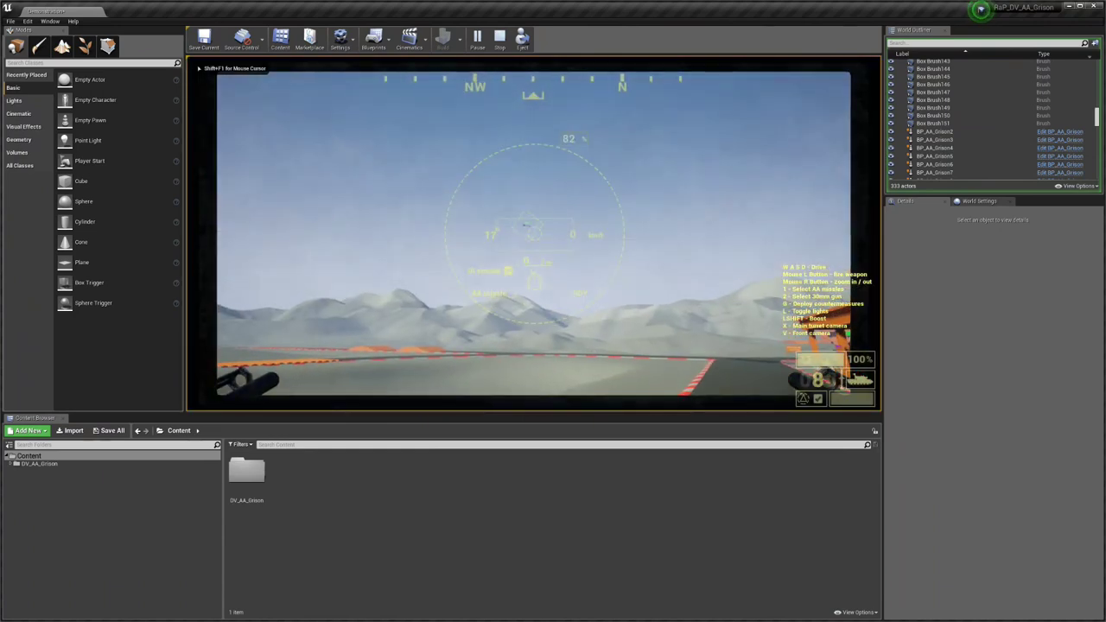
click(533, 233)
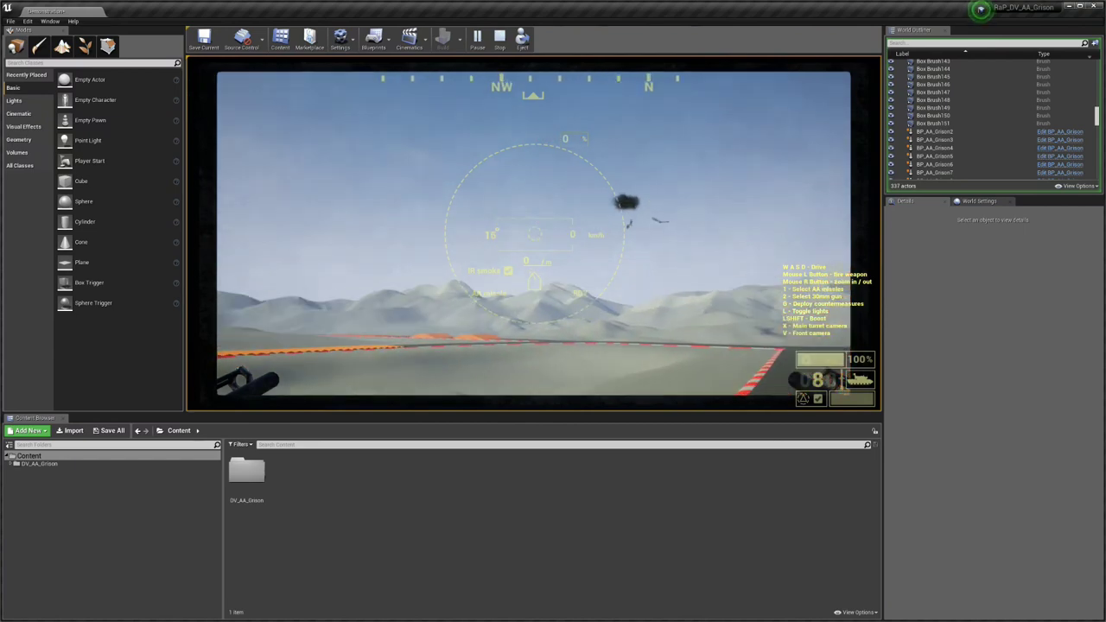
click(534, 232)
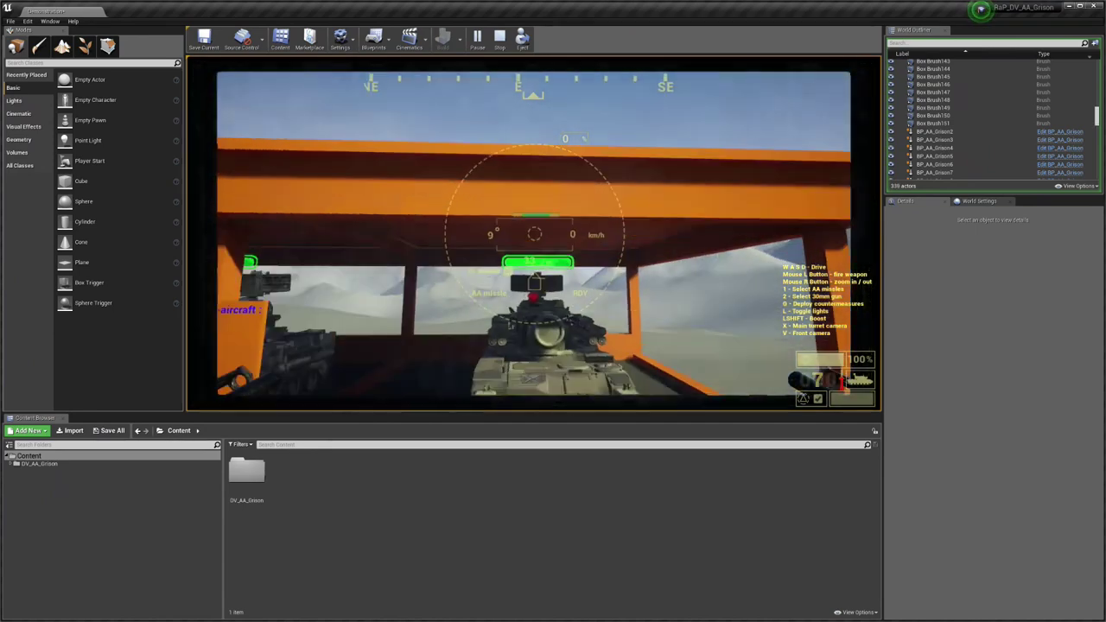
click(534, 233)
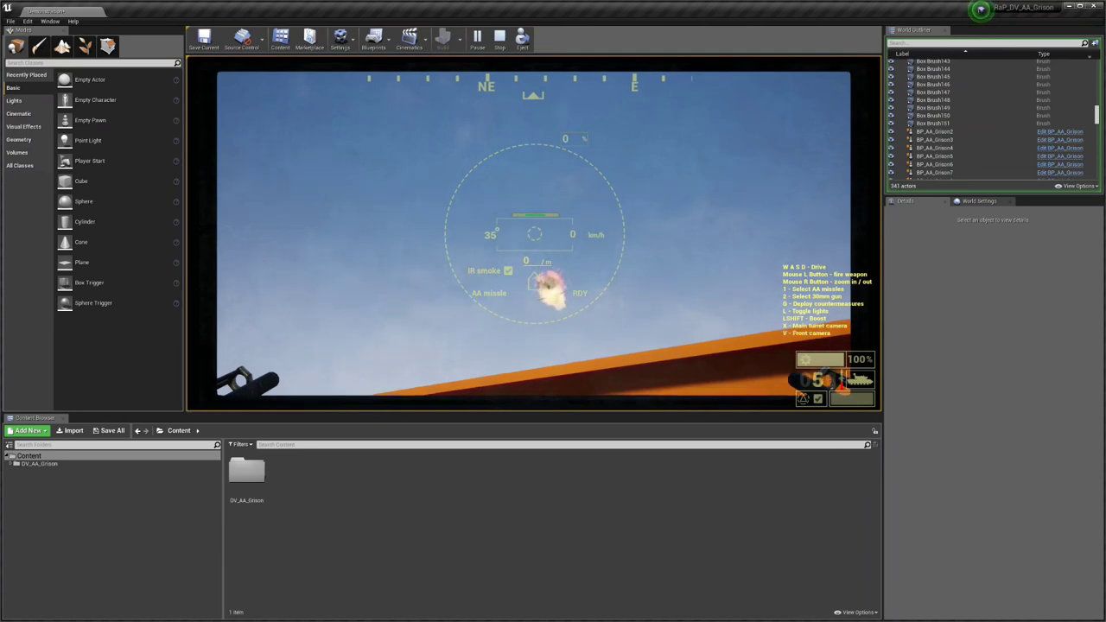
key(x)
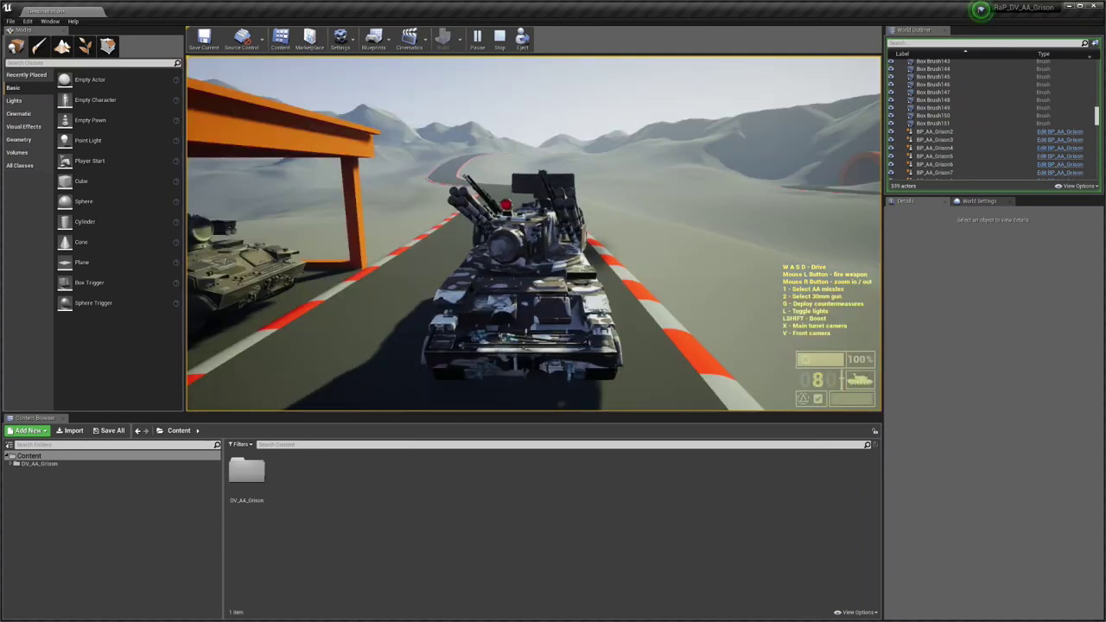
key(Escape)
Reselect the track's arctic Grison and reset AA Missile Replenish TIME, Use Replenishing Ammo and Use Delay AA Missile Fire to their defaults
key(F11)
key(F11)
click(609, 240)
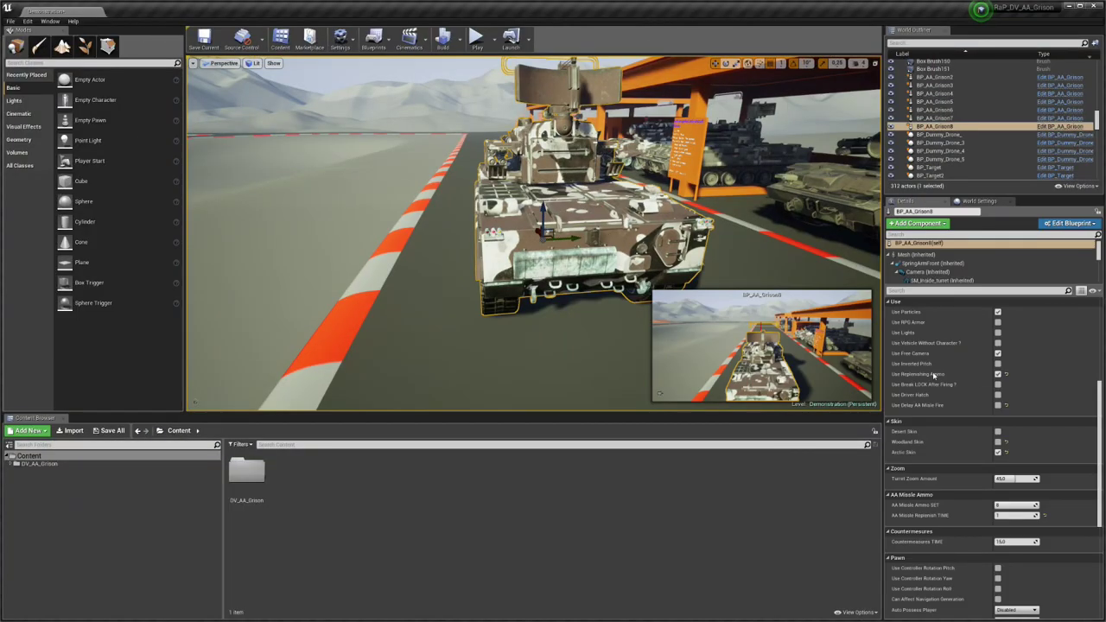
click(1045, 516)
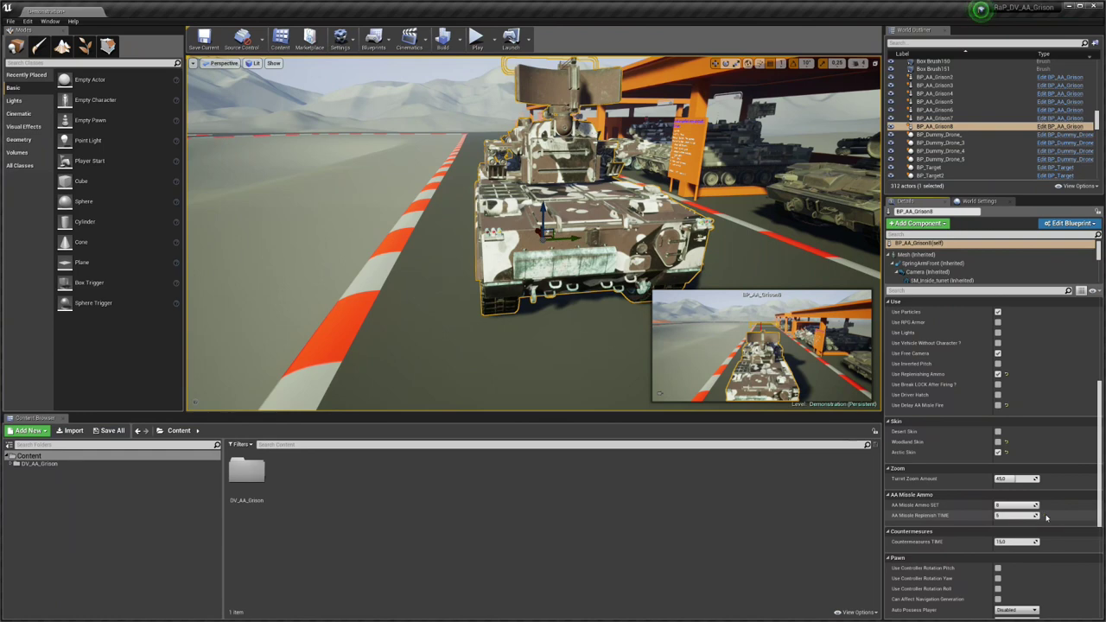
click(1007, 405)
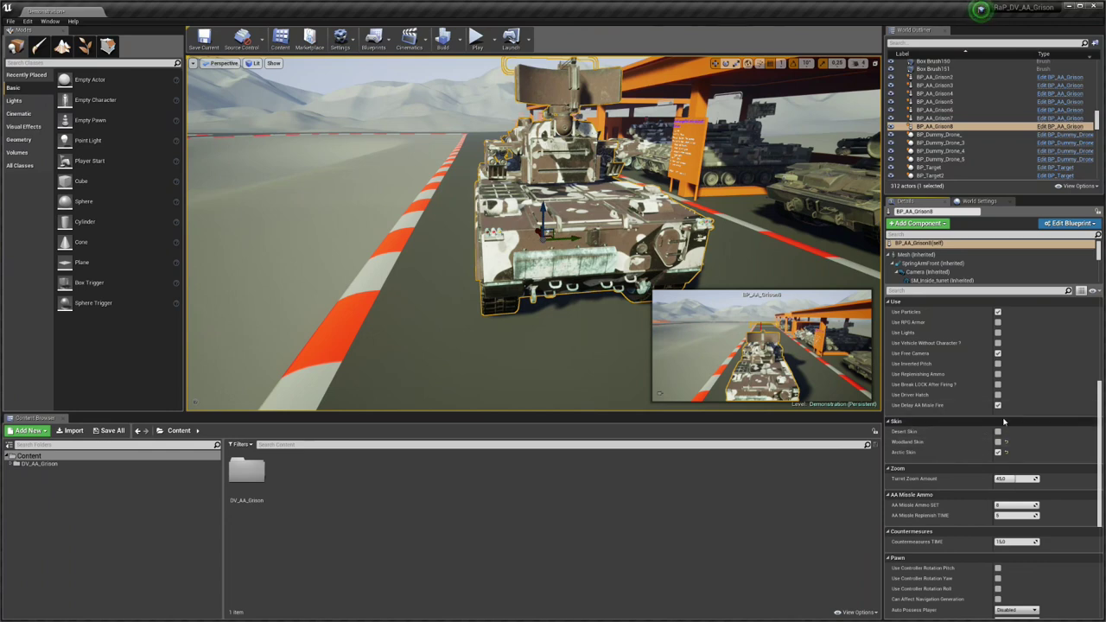
Switch the track's Grison from the Arctic Skin to the Woodland Skin, and from that to the Desert Skin
click(999, 452)
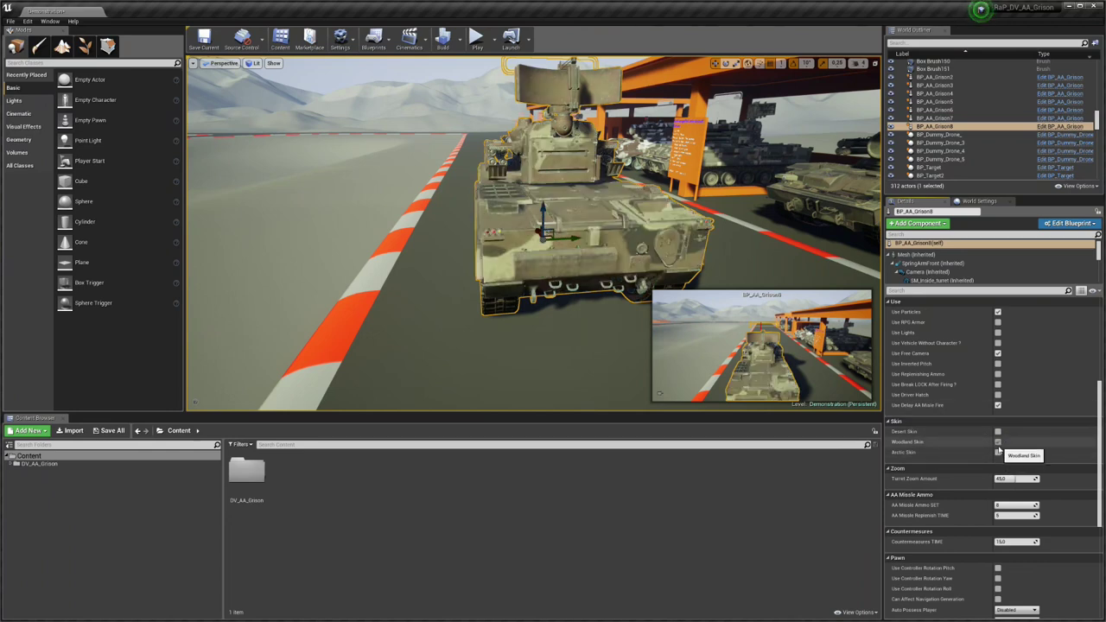
click(999, 433)
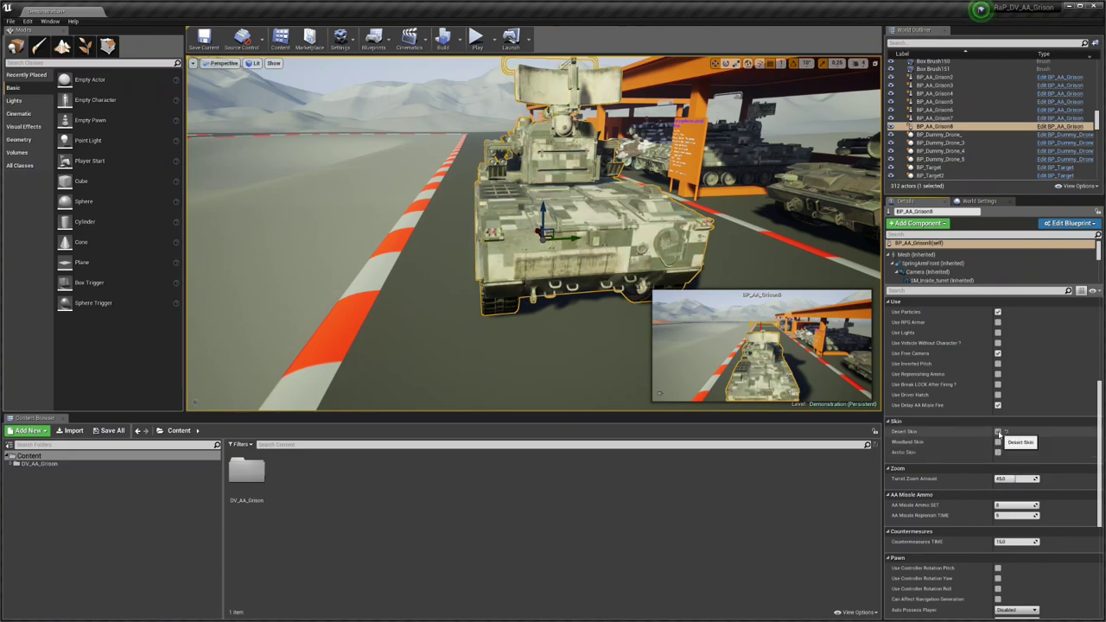
Switch the track's Grison to the Arctic Skin, cycle it back to the Desert Skin, and finish with the Arctic Skin
click(1000, 452)
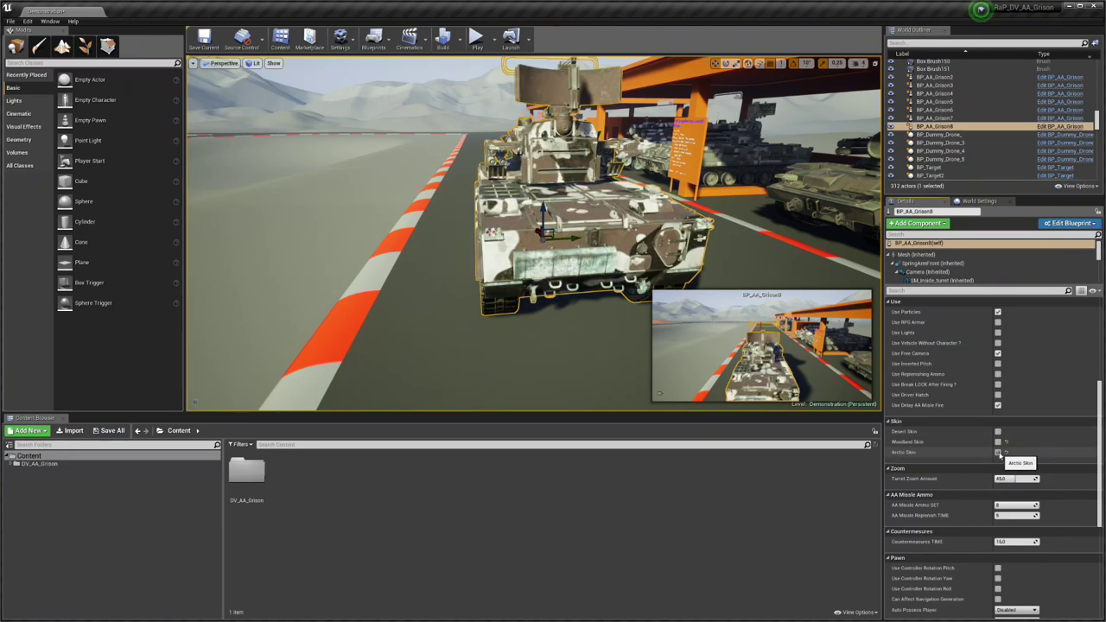
right_drag(657, 251, 854, 252)
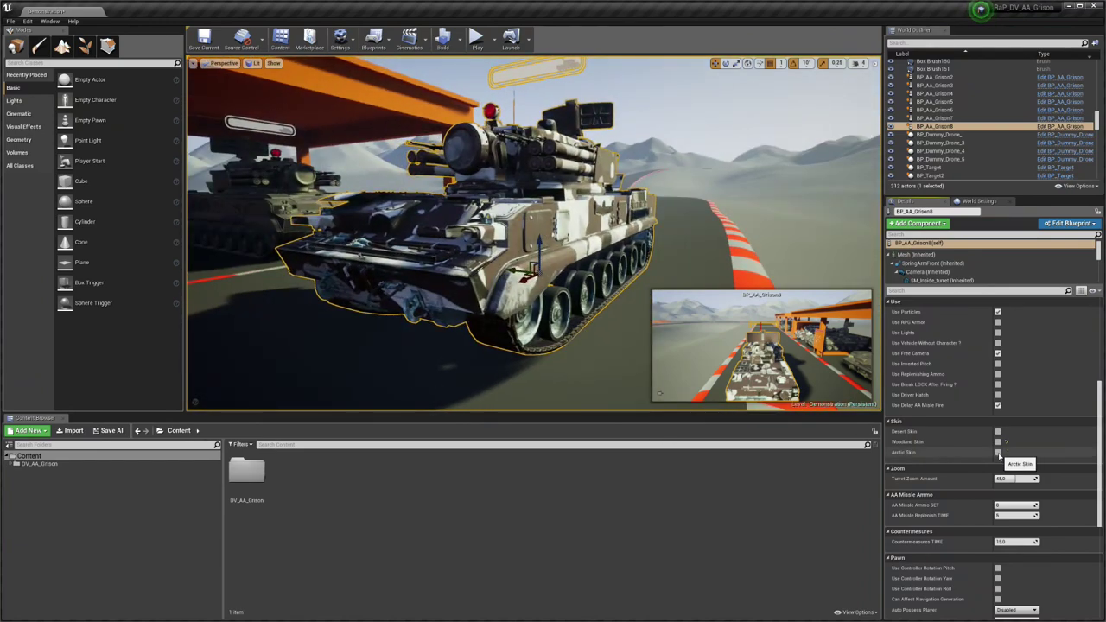
click(999, 442)
click(1000, 432)
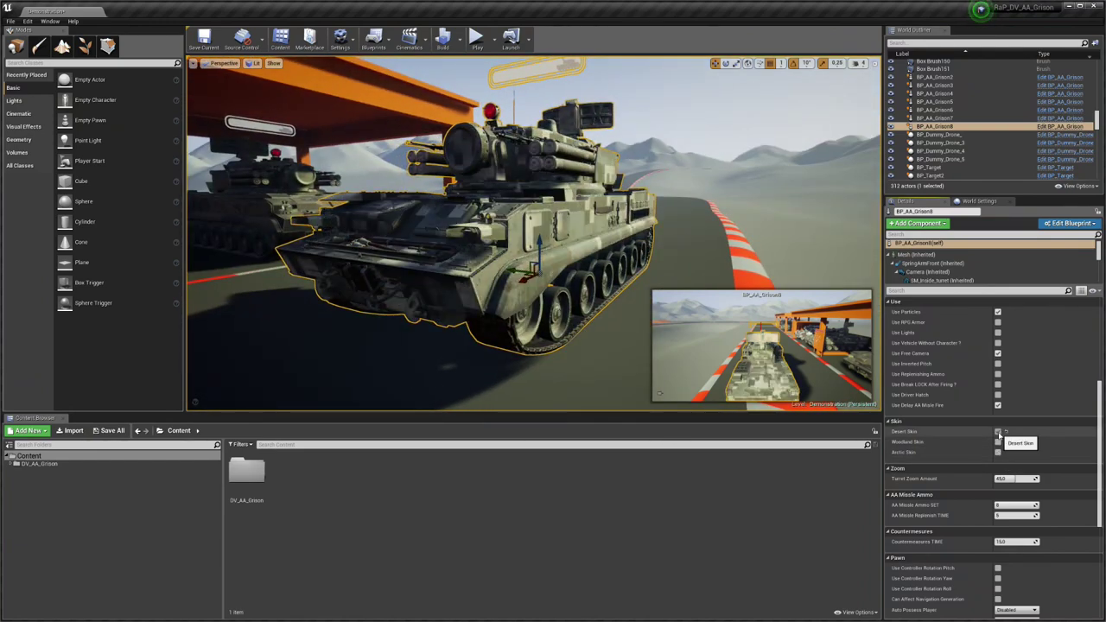
click(999, 452)
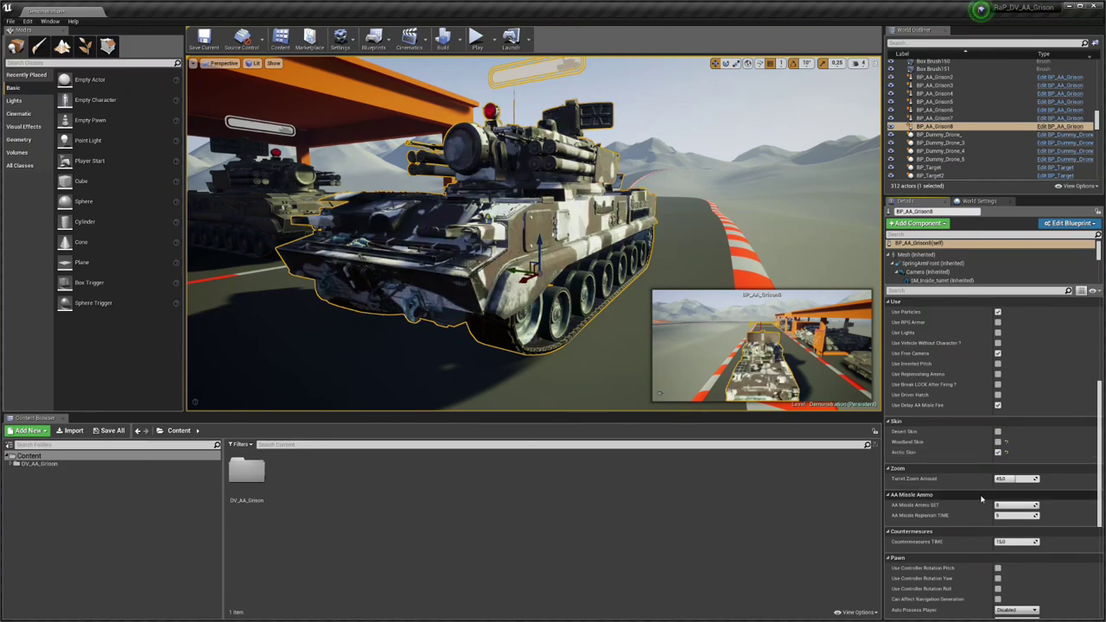
Set Turret Zoom Amount to 20 for the track's arctic Grison
right_drag(778, 285, 636, 221)
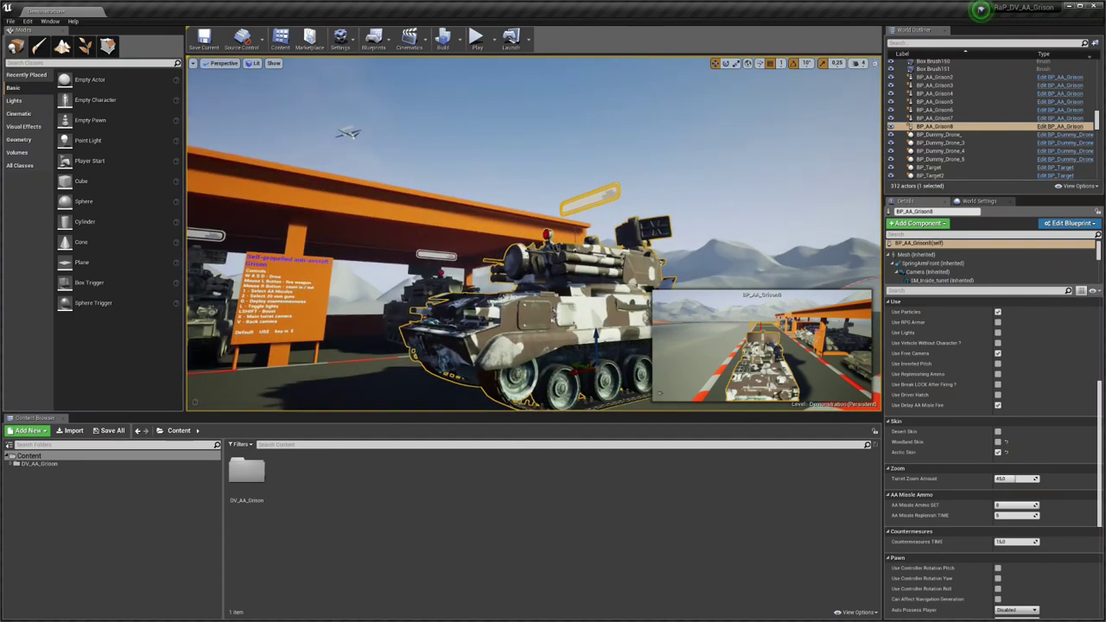
alt+drag(479, 263, 485, 264)
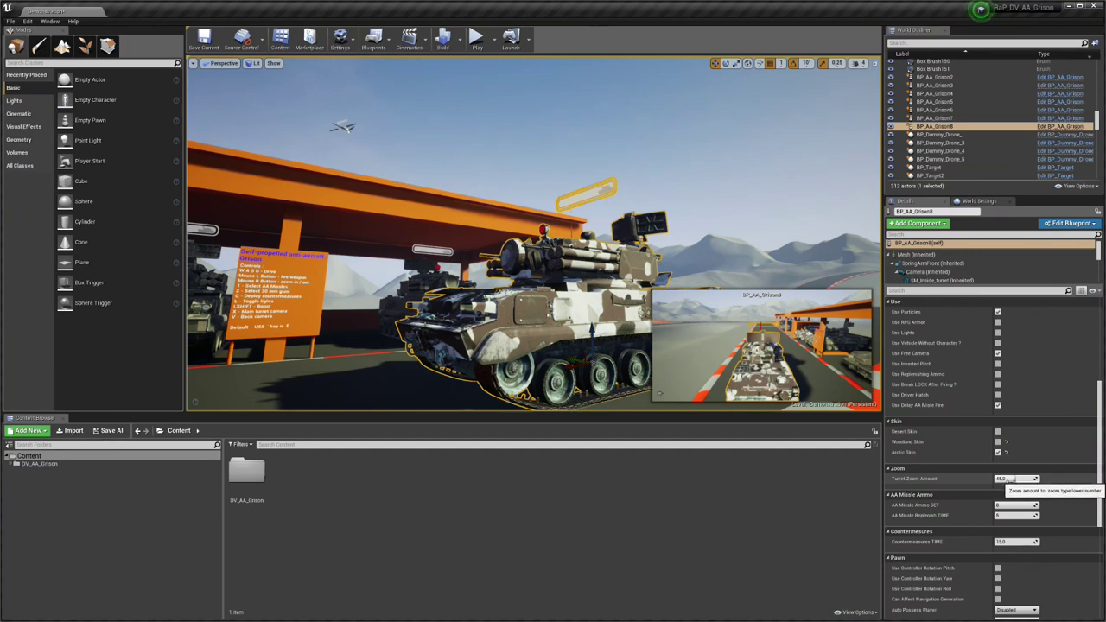
click(1019, 480)
text(20)
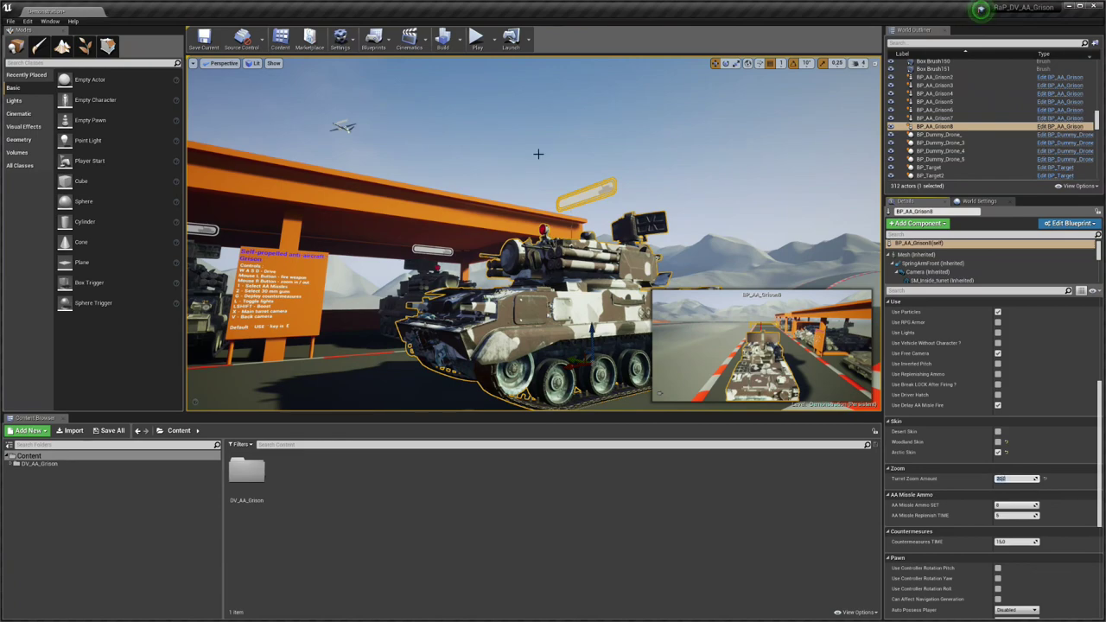
Play the level and test the turret camera's zoom on a drone with AA missiles and 30mm guns, then stop playing
click(476, 36)
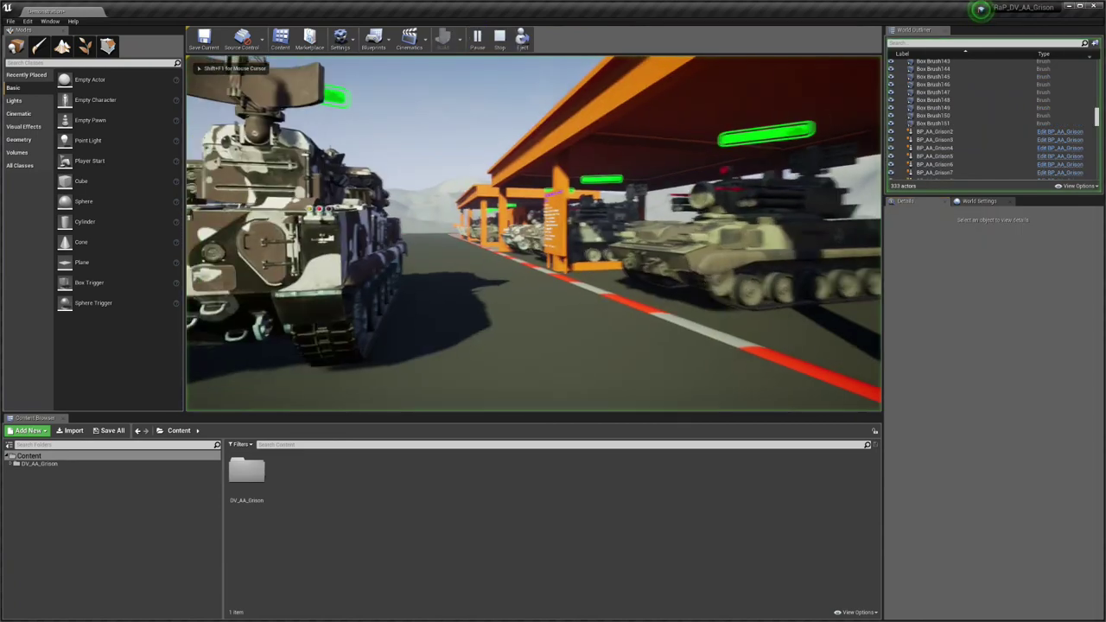
key(e)
key(x)
key(1)
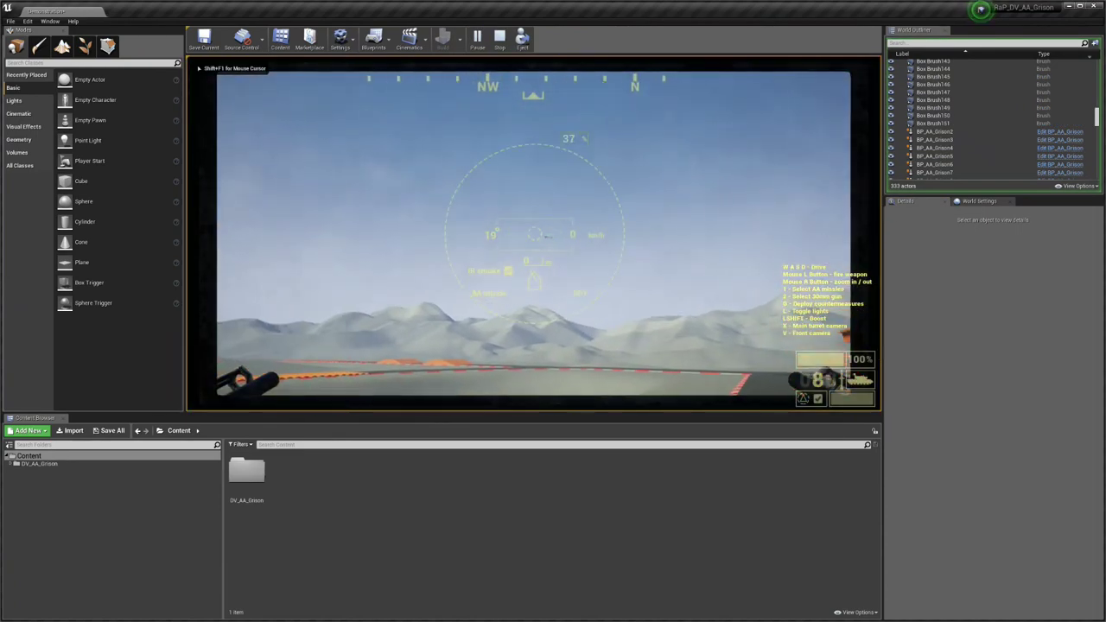
right_click(534, 233)
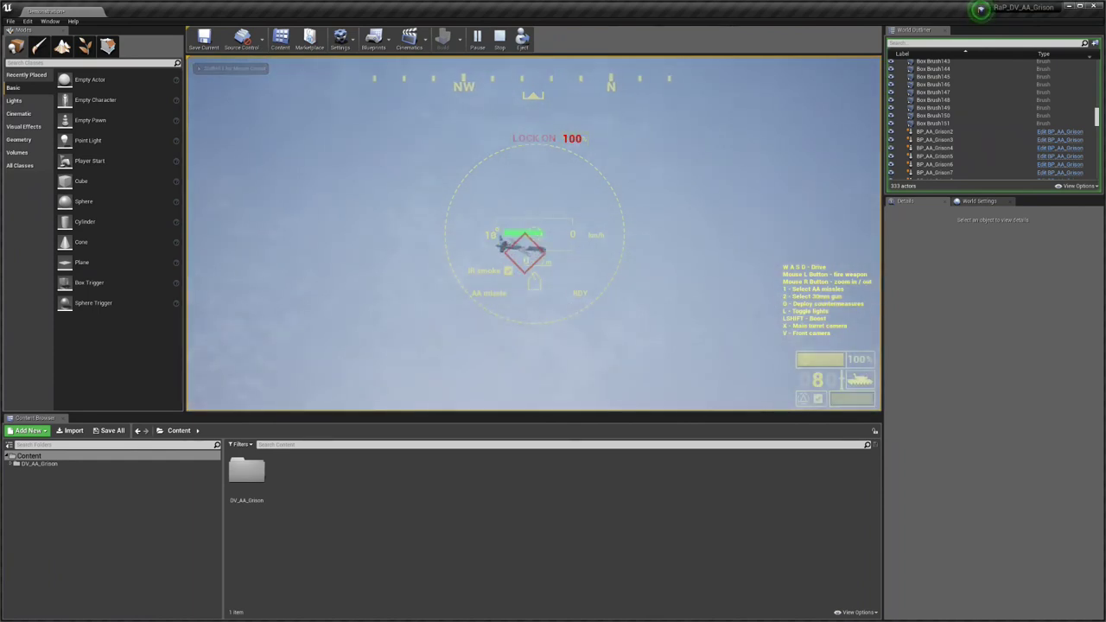
key(2)
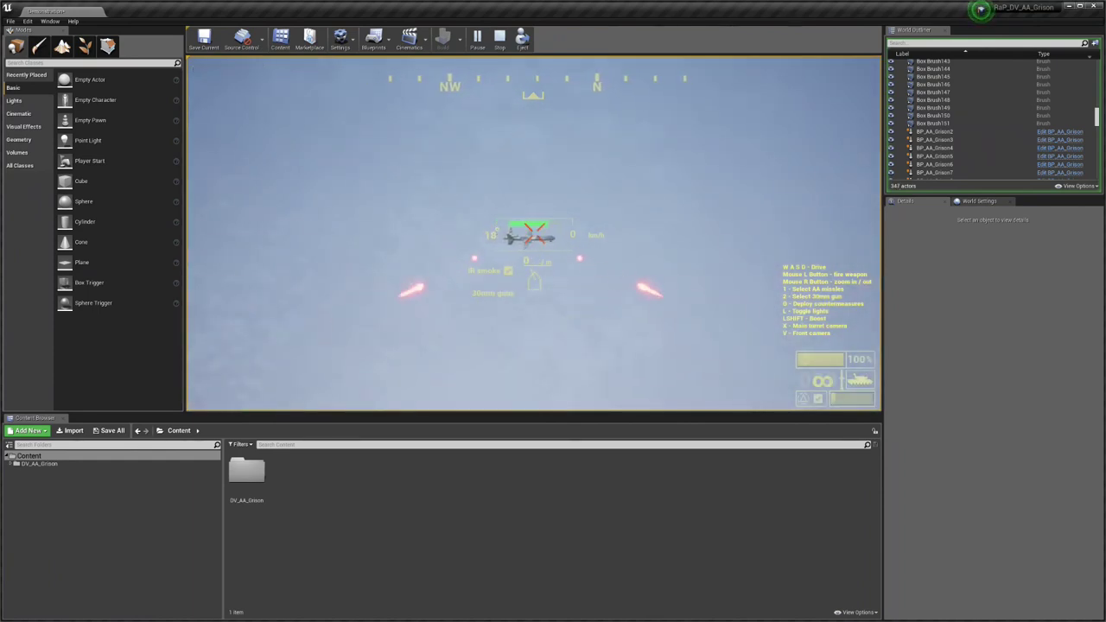
key(1)
click(533, 234)
key(2)
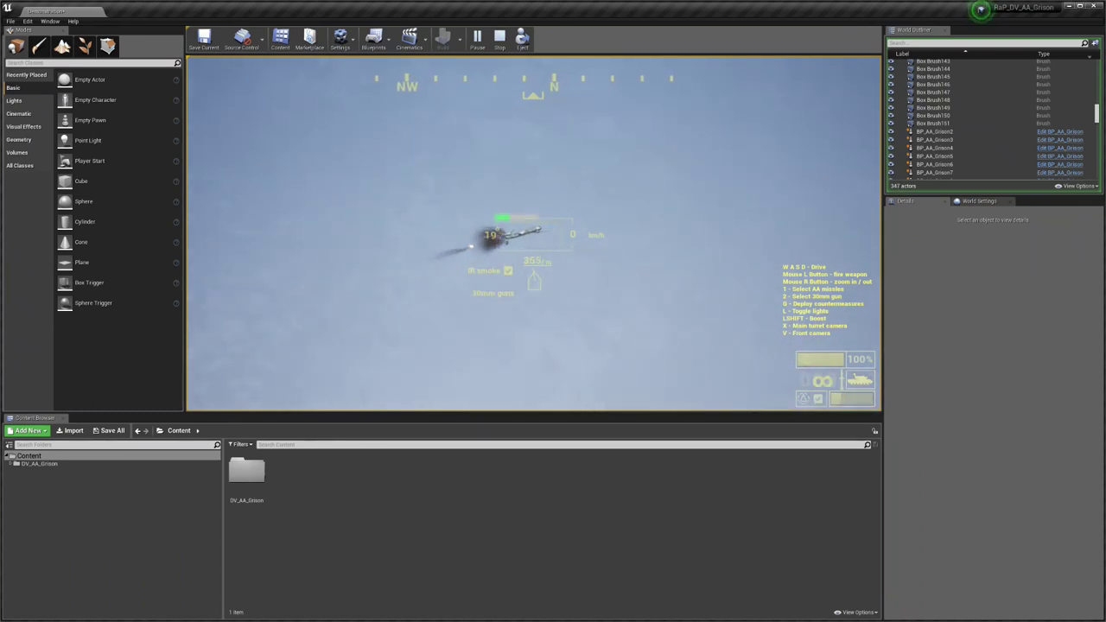
right_click(534, 235)
right_click(533, 235)
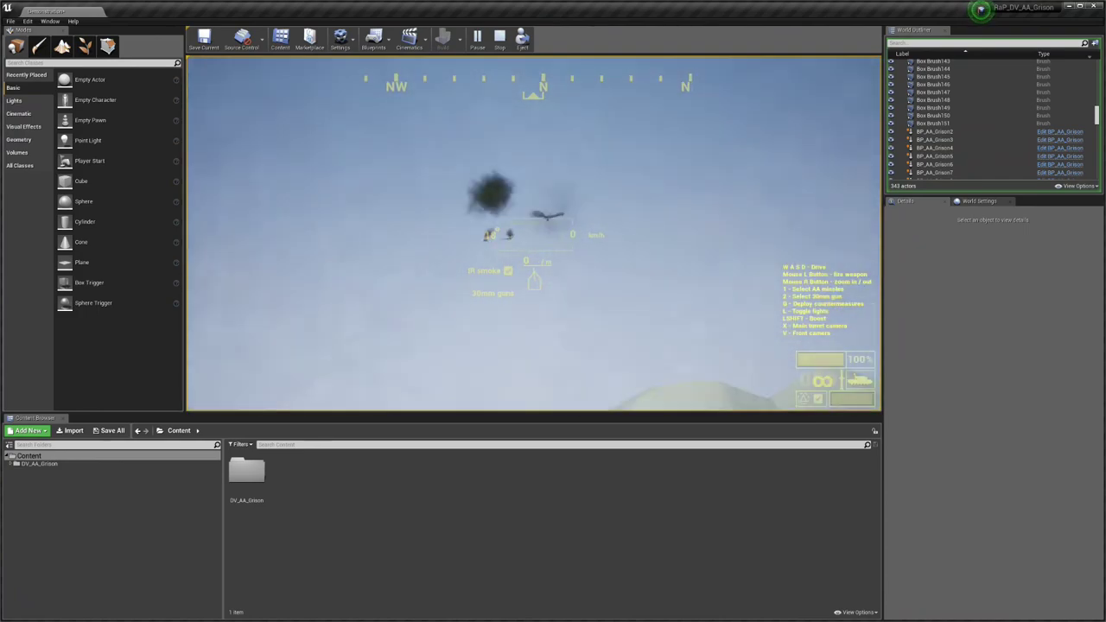
key(Escape)
Reselect the track's arctic Grison, reset Turret Zoom Amount to its default and set AA Missile Ammo SET to 2
click(657, 315)
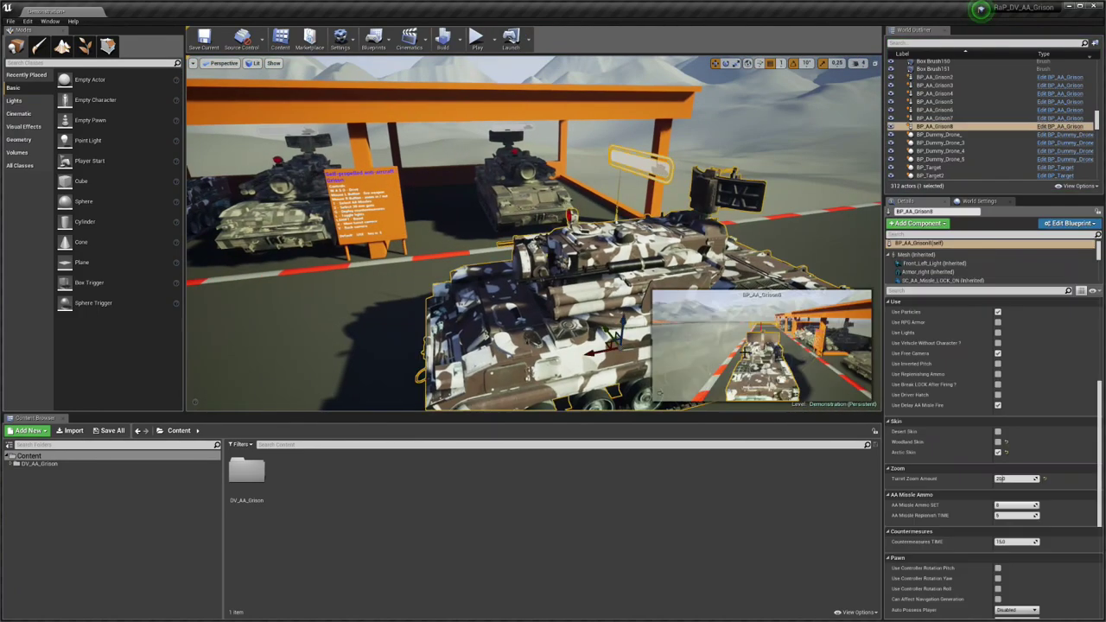
click(1044, 478)
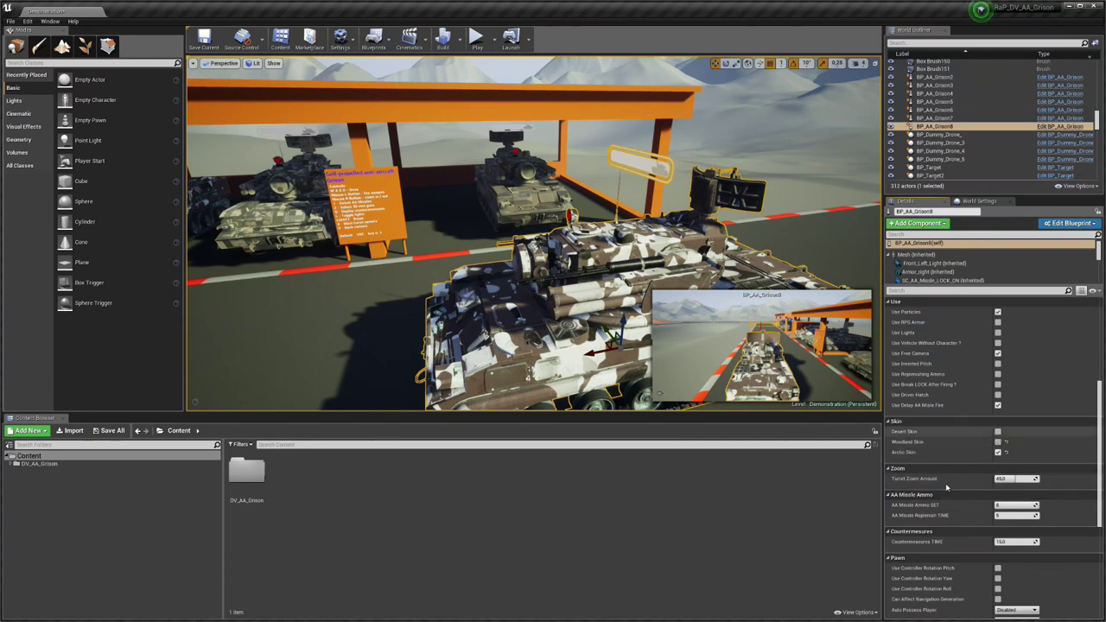
scroll(942, 484, down, 2)
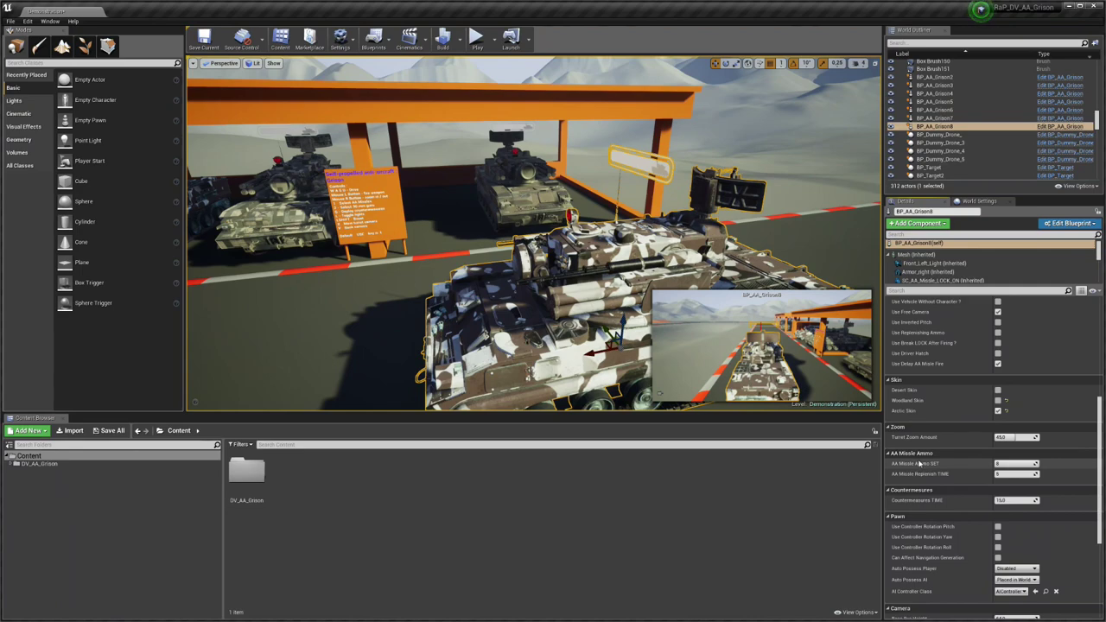
right_drag(637, 242, 730, 224)
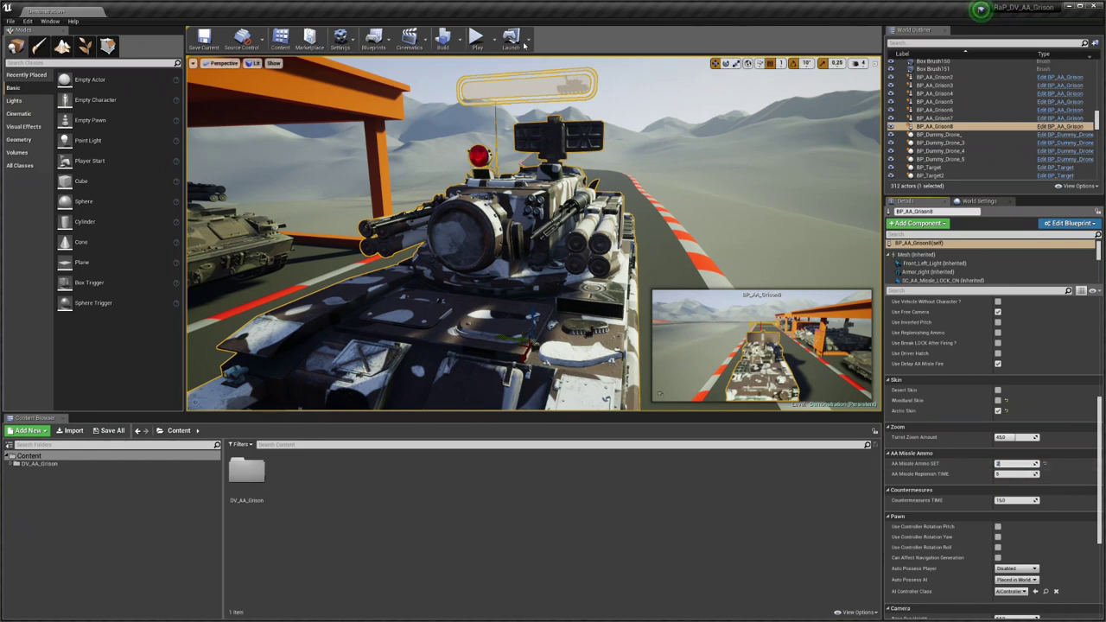
Play the level and fire both AA missiles at a drone from the turret camera to use up the ammo, then stop playing
click(476, 36)
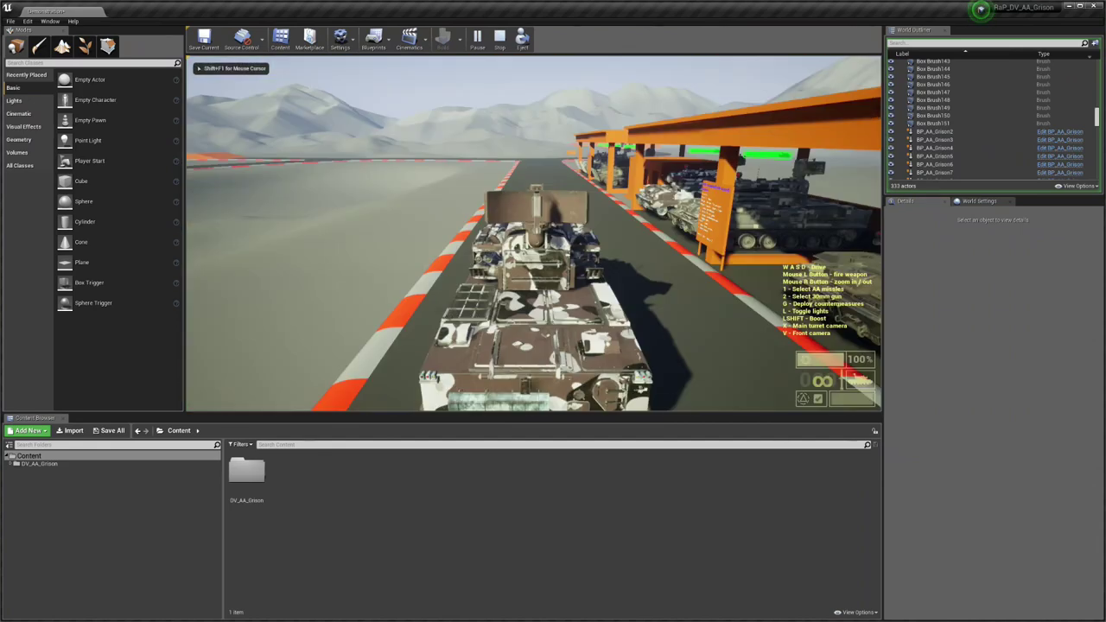
key(x)
click(534, 235)
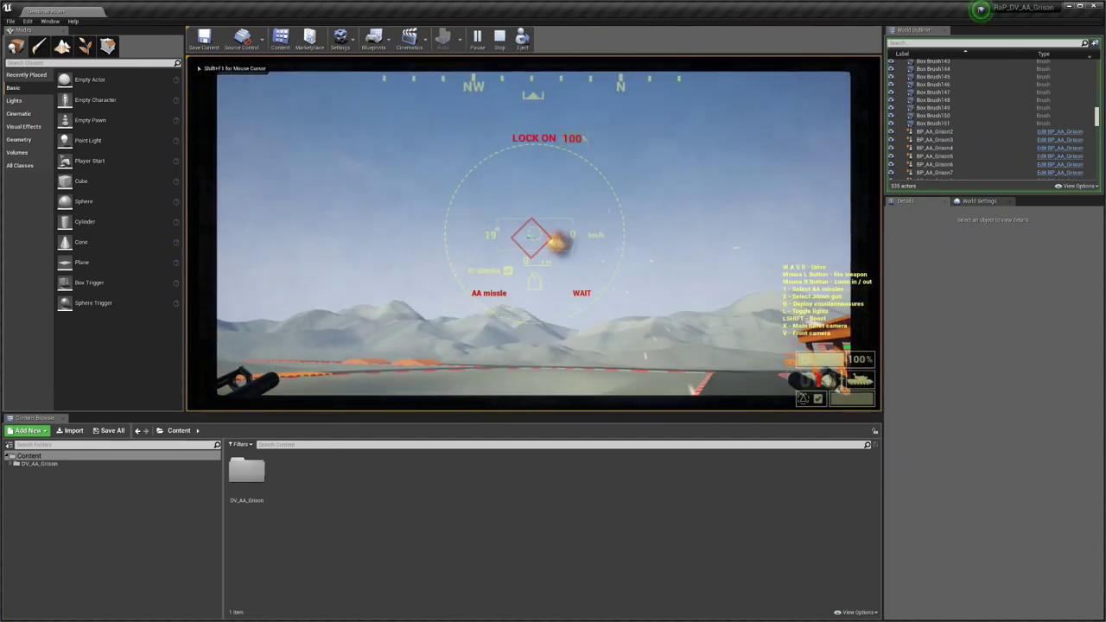
right_click(534, 234)
click(534, 235)
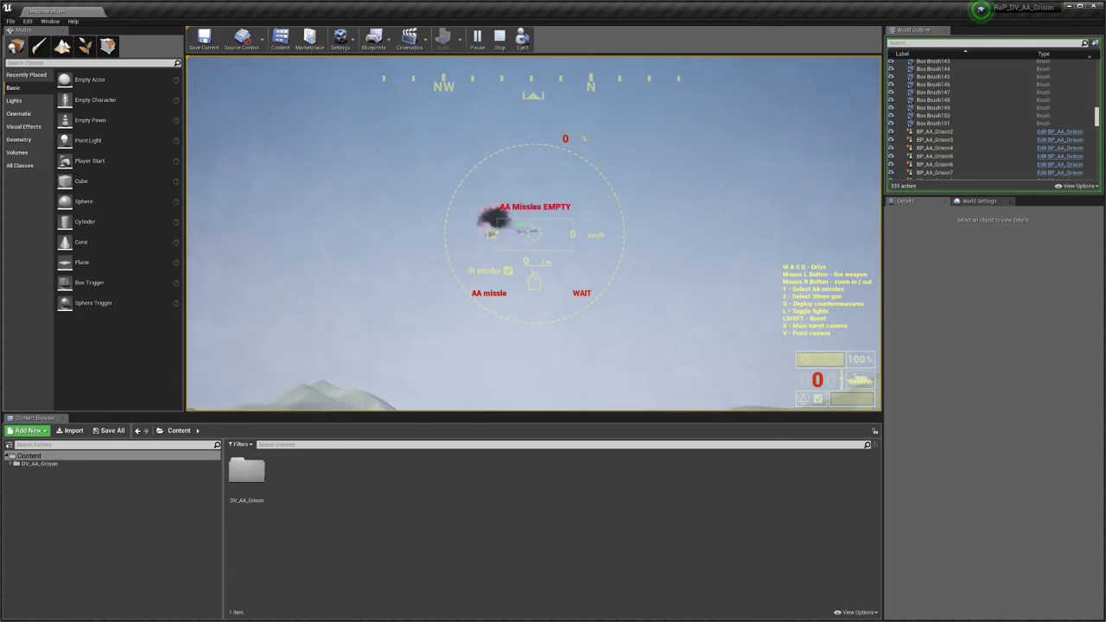
key(x)
key(x)
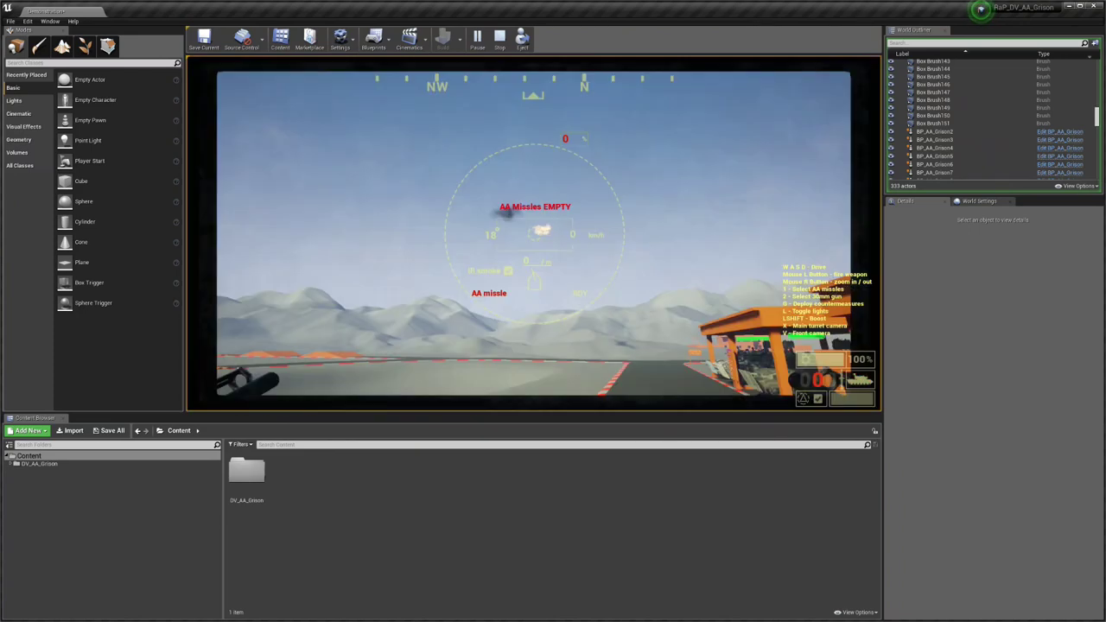
key(x)
key(Escape)
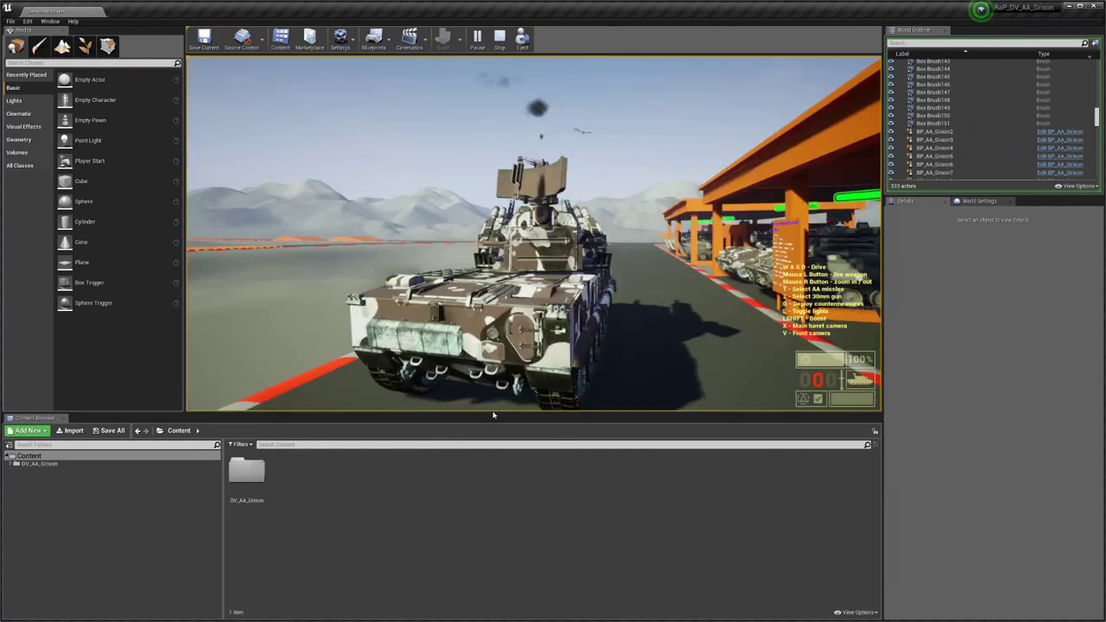
Reselect the track's arctic Grison and reset AA Missile Ammo SET to its default
right_drag(518, 273, 657, 277)
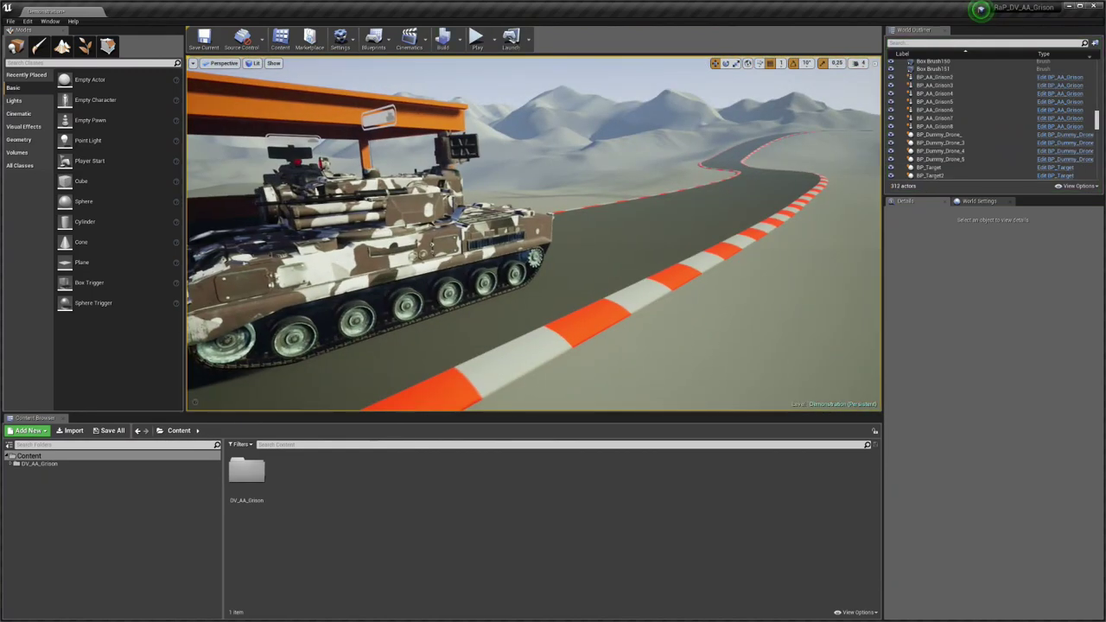
click(497, 263)
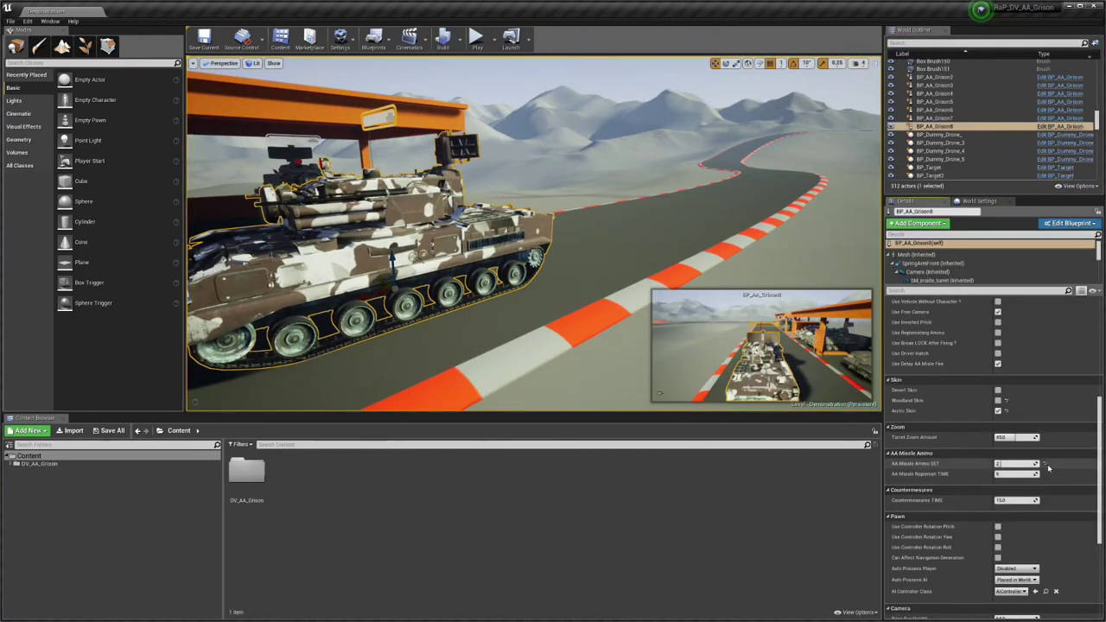
click(603, 245)
right_drag(603, 246, 519, 247)
scroll(981, 490, up, 4)
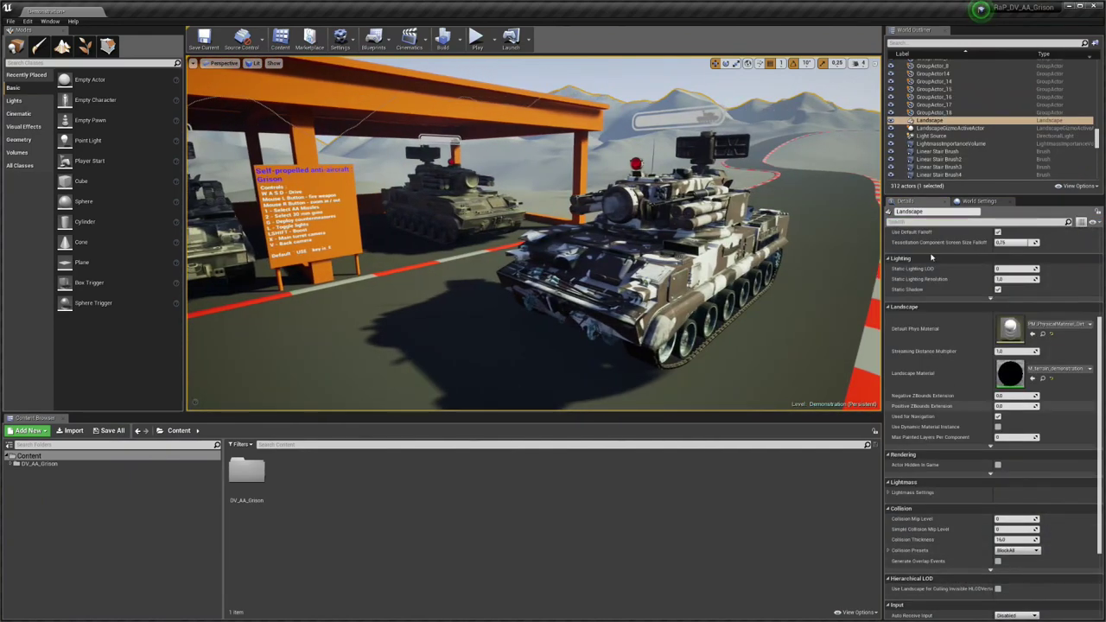
Select the track's arctic Grison again and set AA Missile Replenish TIME to 1
click(699, 259)
scroll(977, 441, down, 5)
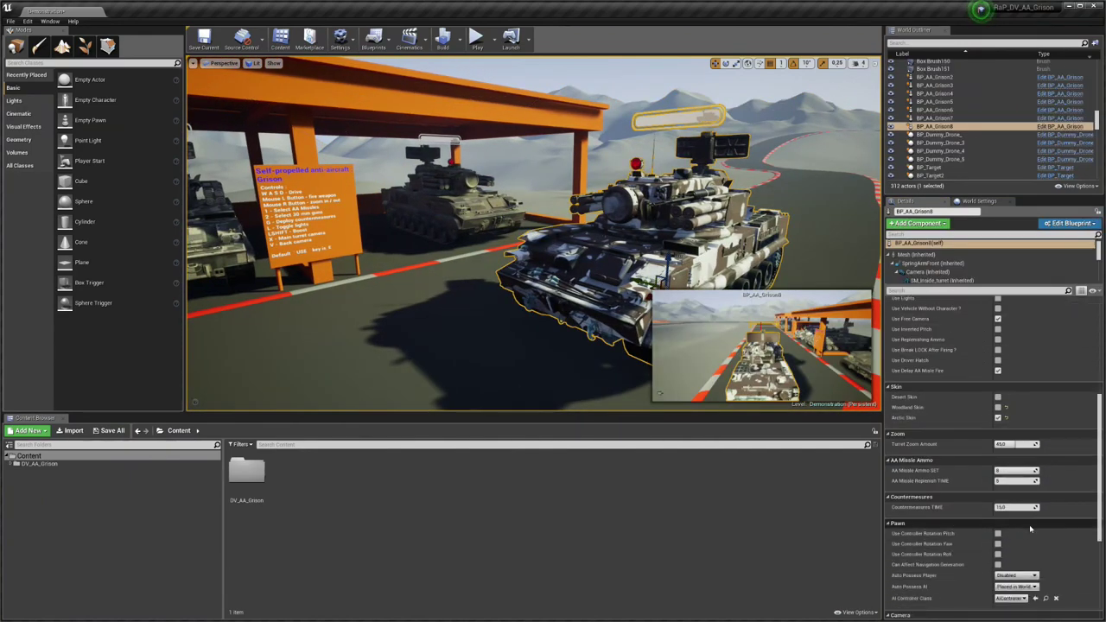
scroll(1025, 490, up, 1)
mouse_move(896, 429)
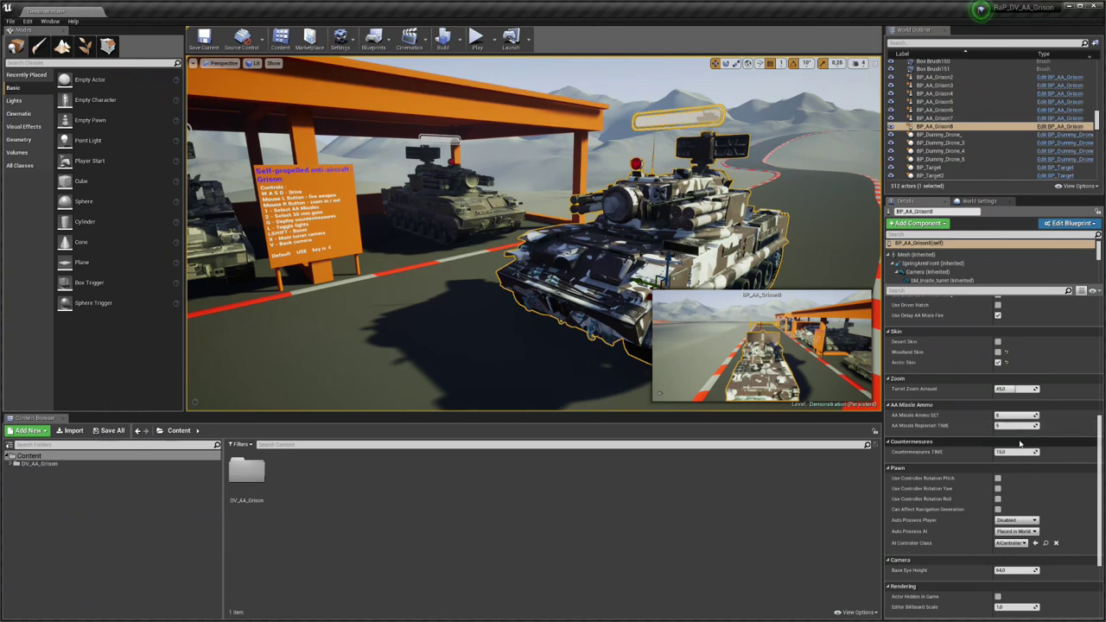
scroll(1009, 441, up, 4)
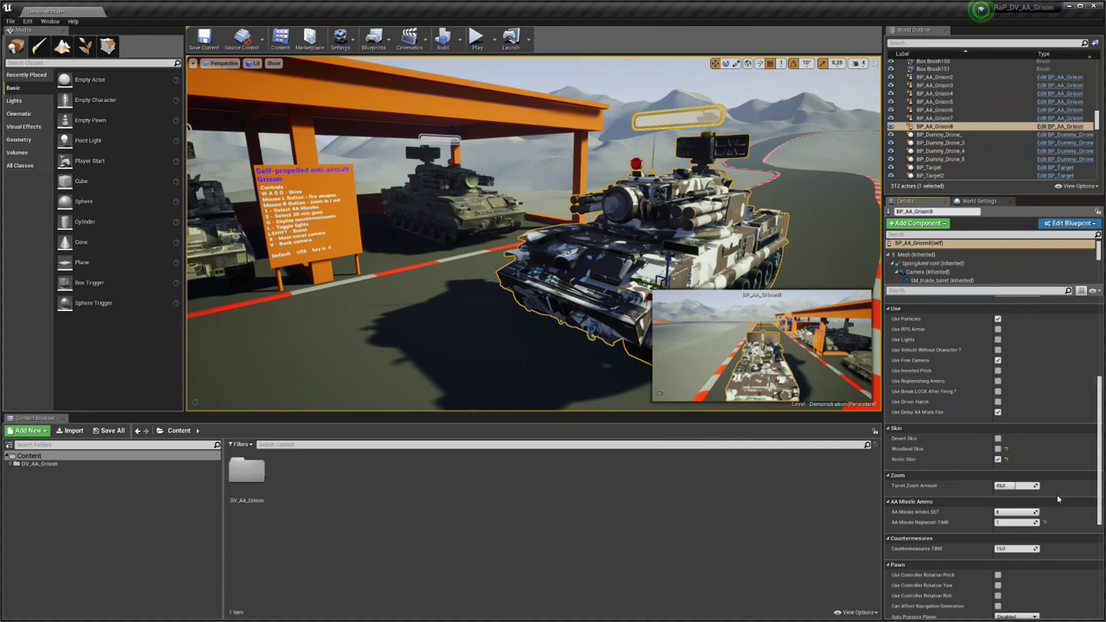
scroll(1016, 467, down, 3)
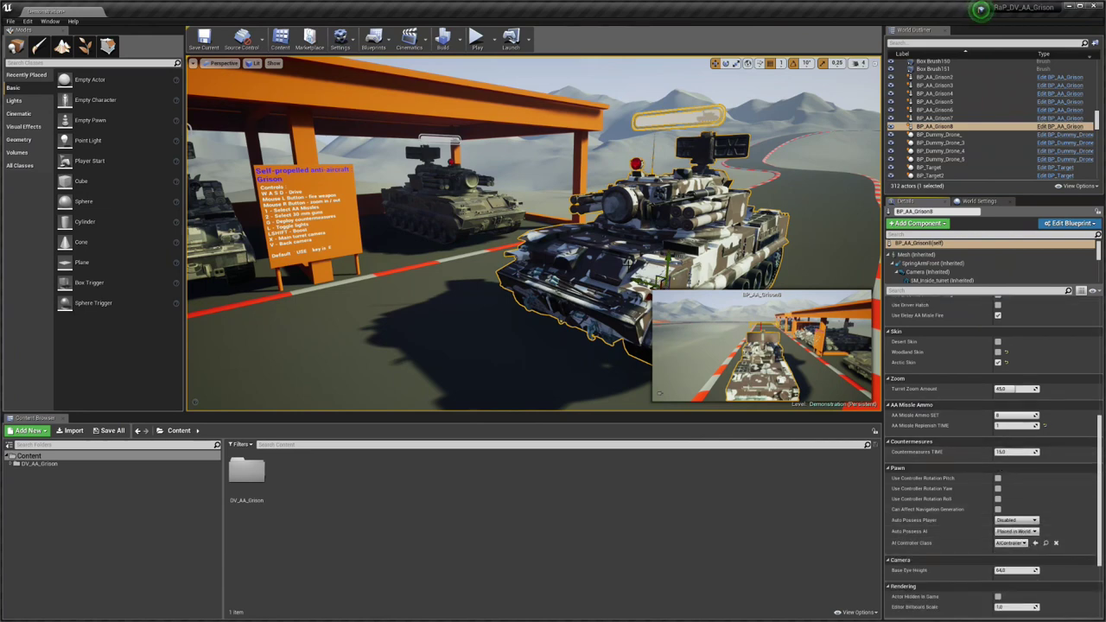
Play the level and deploy the IR smoke countermeasures from the turret camera to test their recharge, then stop playing
right_drag(543, 165, 596, 129)
key(Escape)
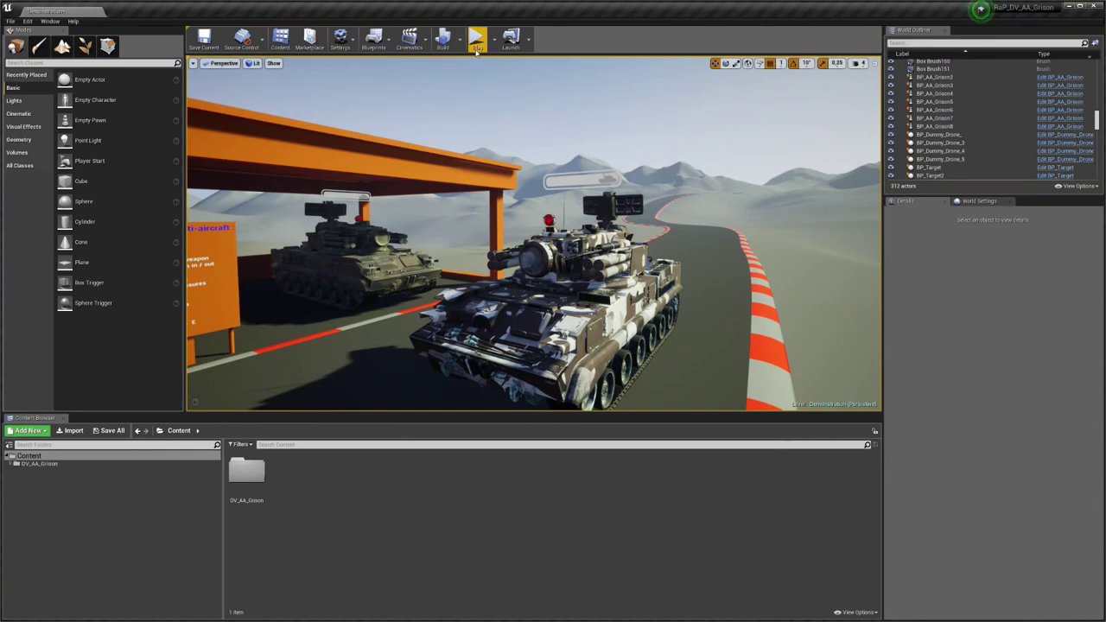
click(476, 38)
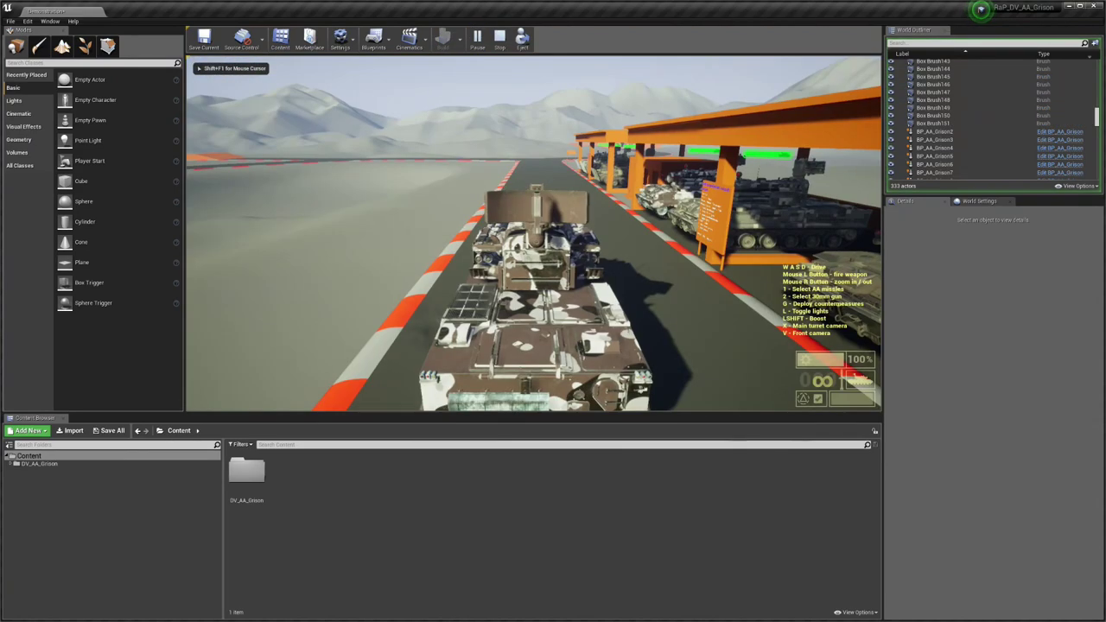
key(x)
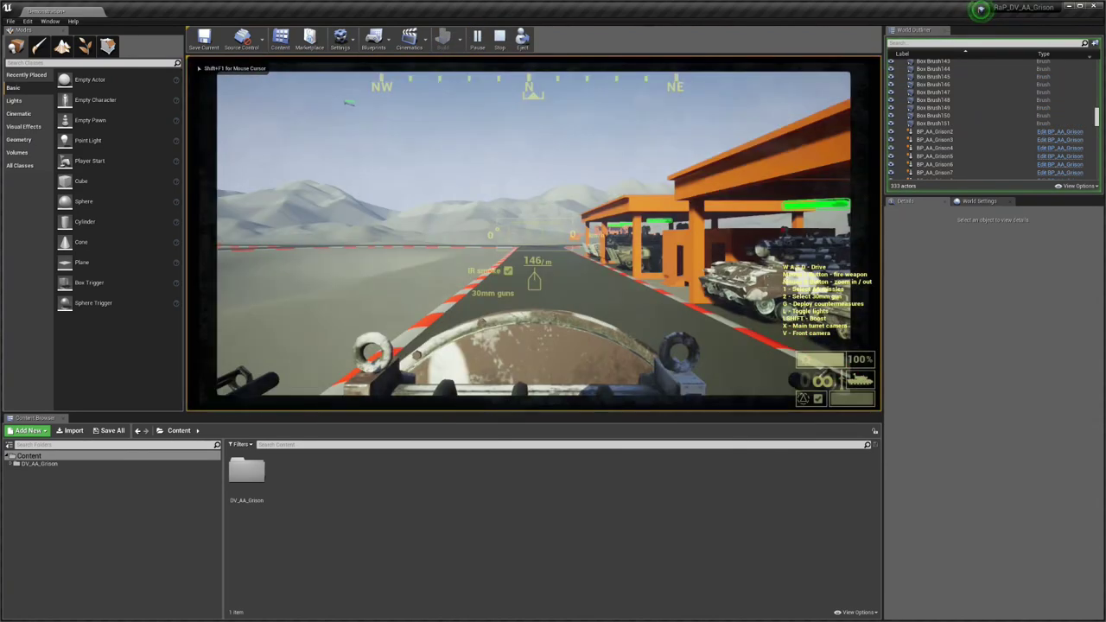
key(g)
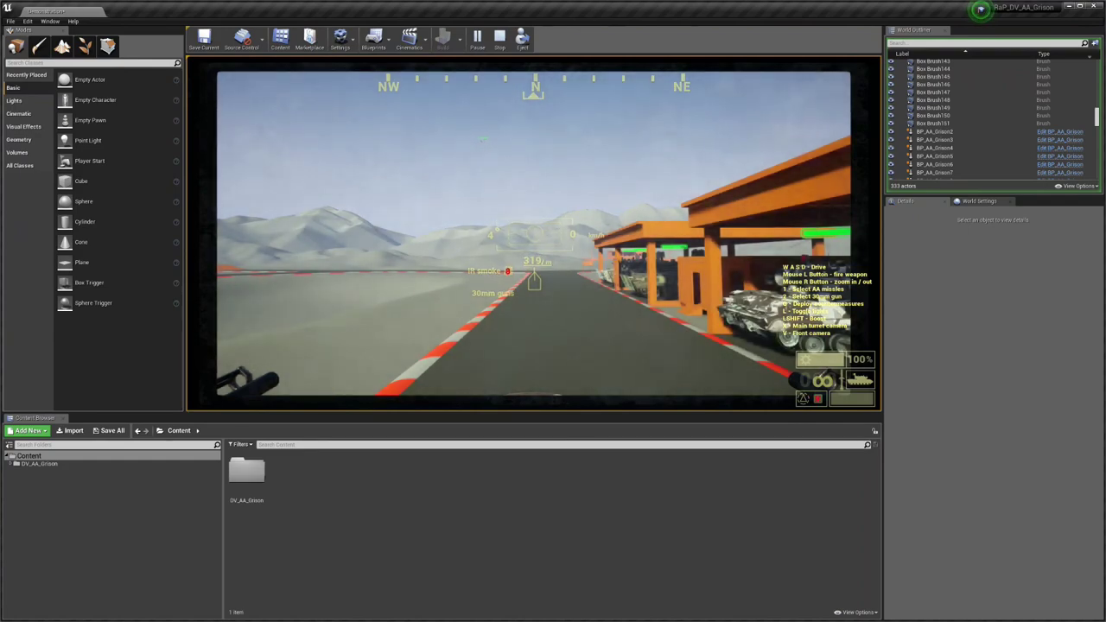
key(Escape)
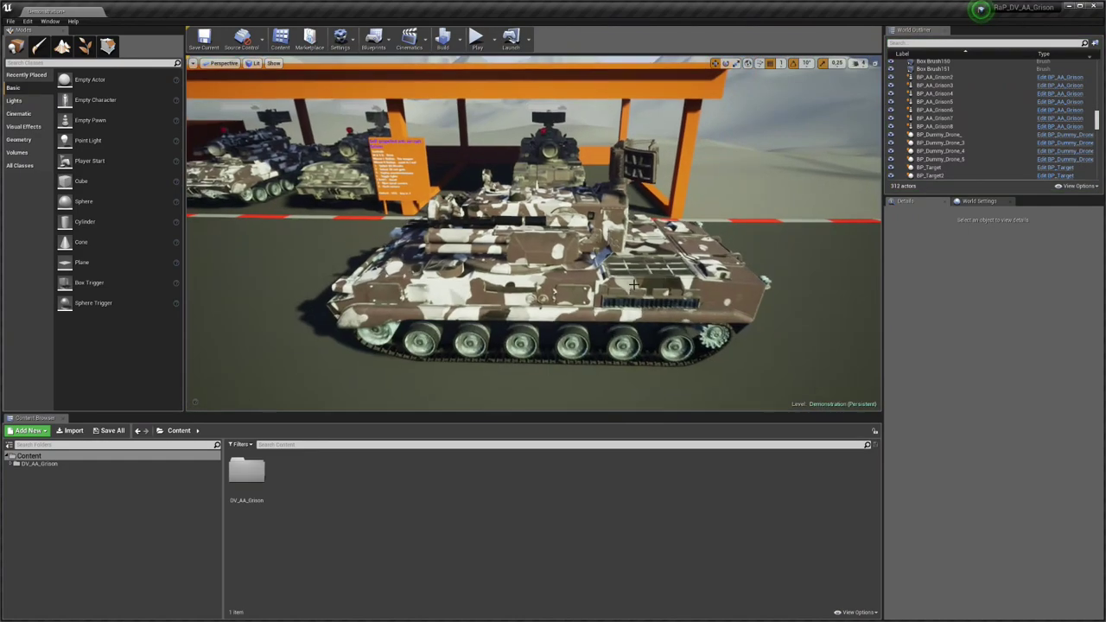
Select the arctic Grison on the track and set Countermeasures TIME to 5
click(570, 275)
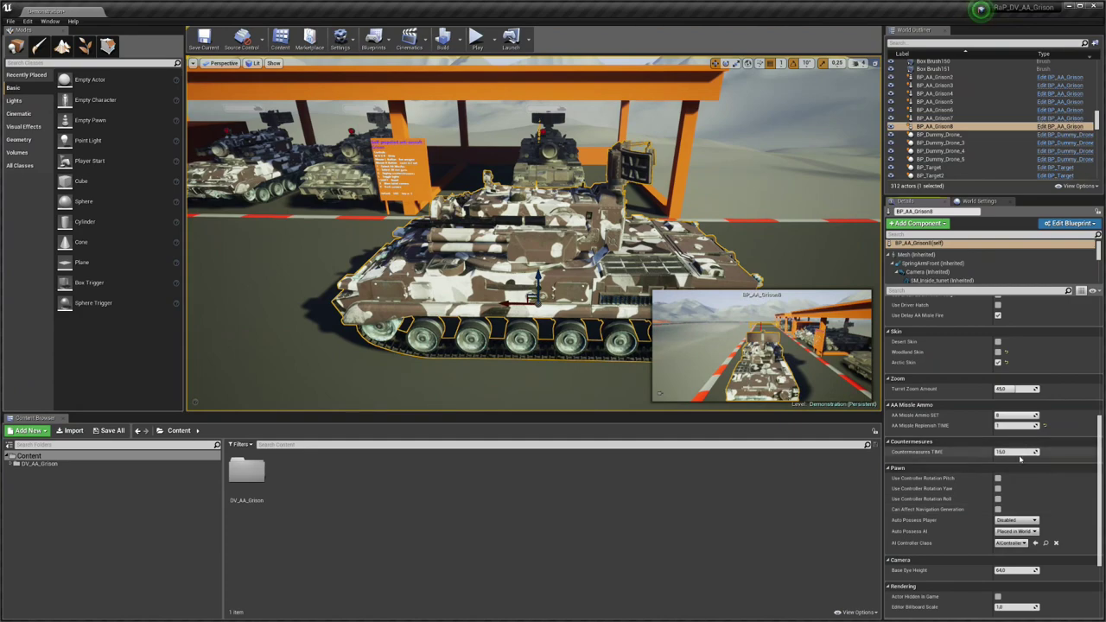
text(5)
key(Return)
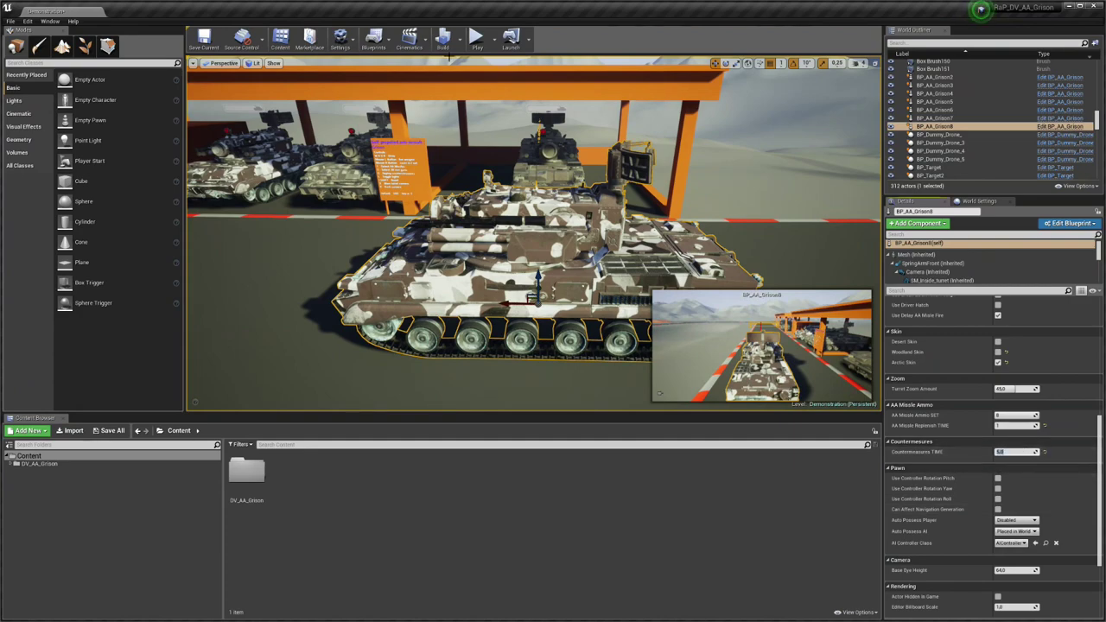
Play the level and repeatedly deploy the IR smoke from the turret camera to test the 5-second cooldown, then stop playing
click(474, 41)
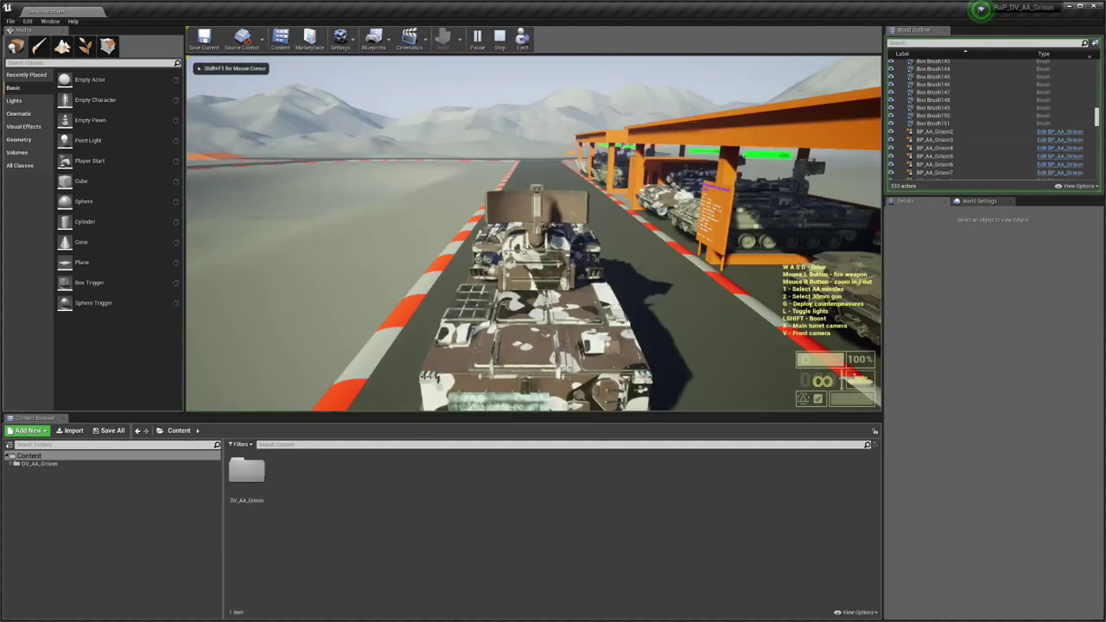
key(x)
key(g)
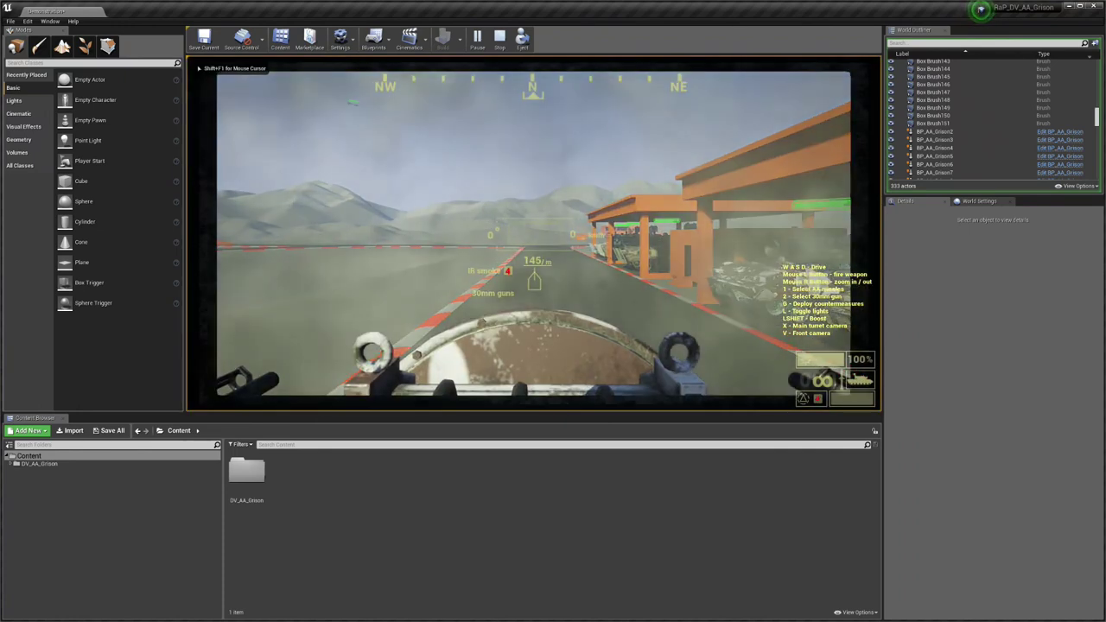
key(q)
key(q)
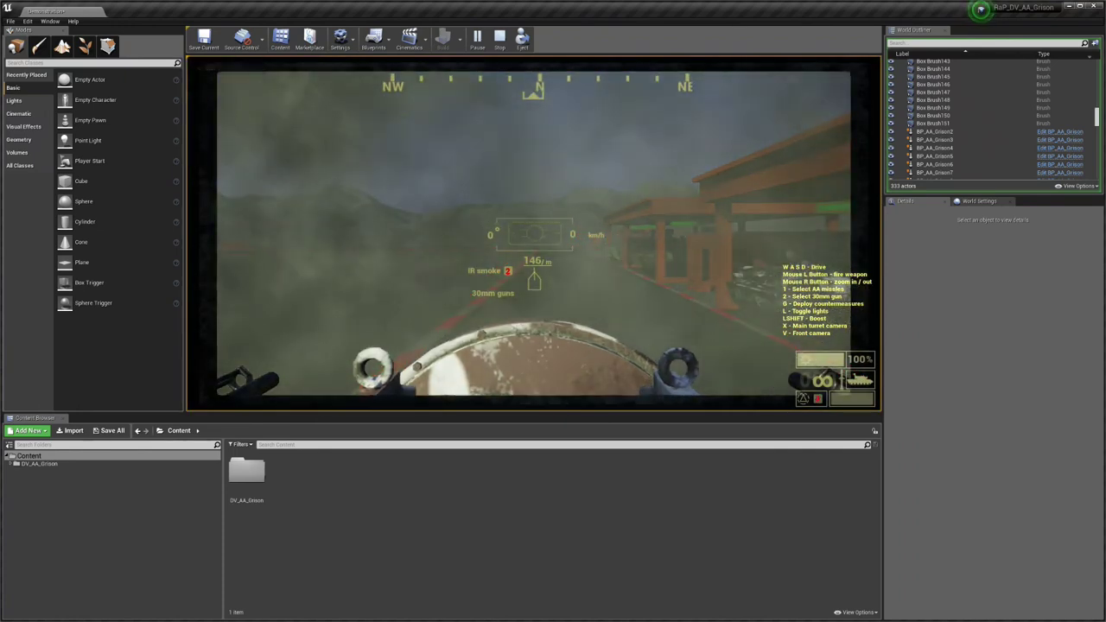
key(q)
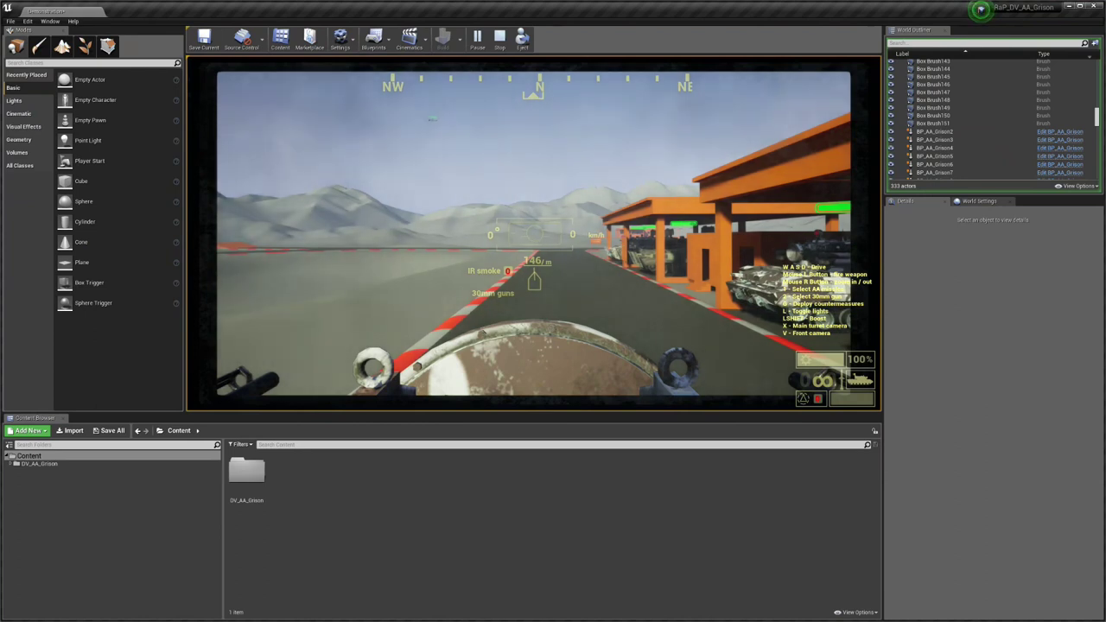
key(q)
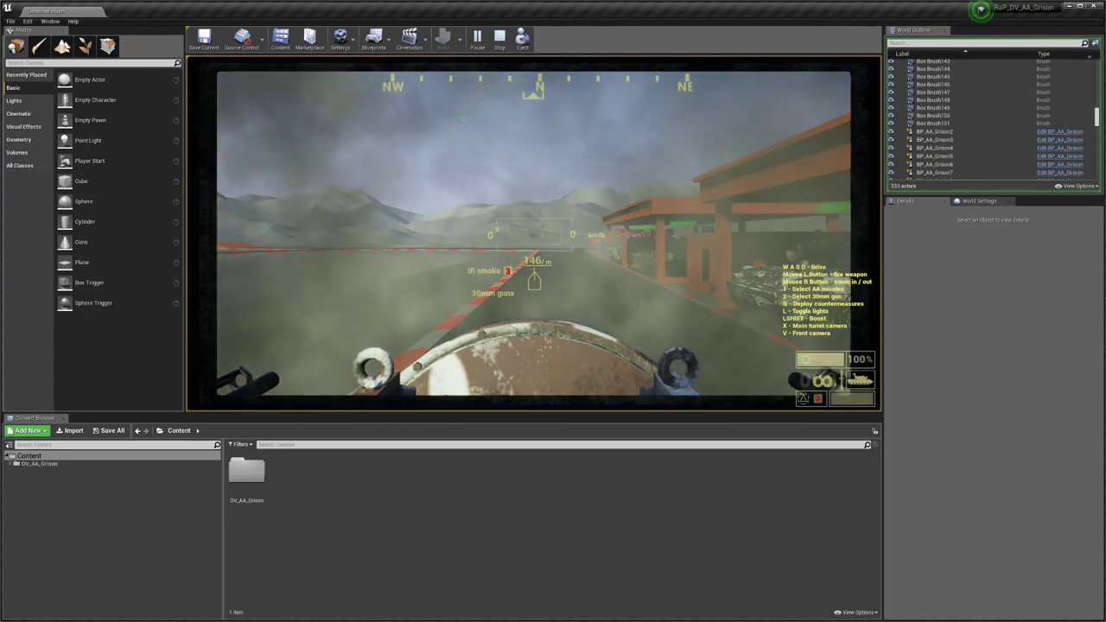
Reselect the track's arctic Grison and set Countermeasures TIME to 1
key(F11)
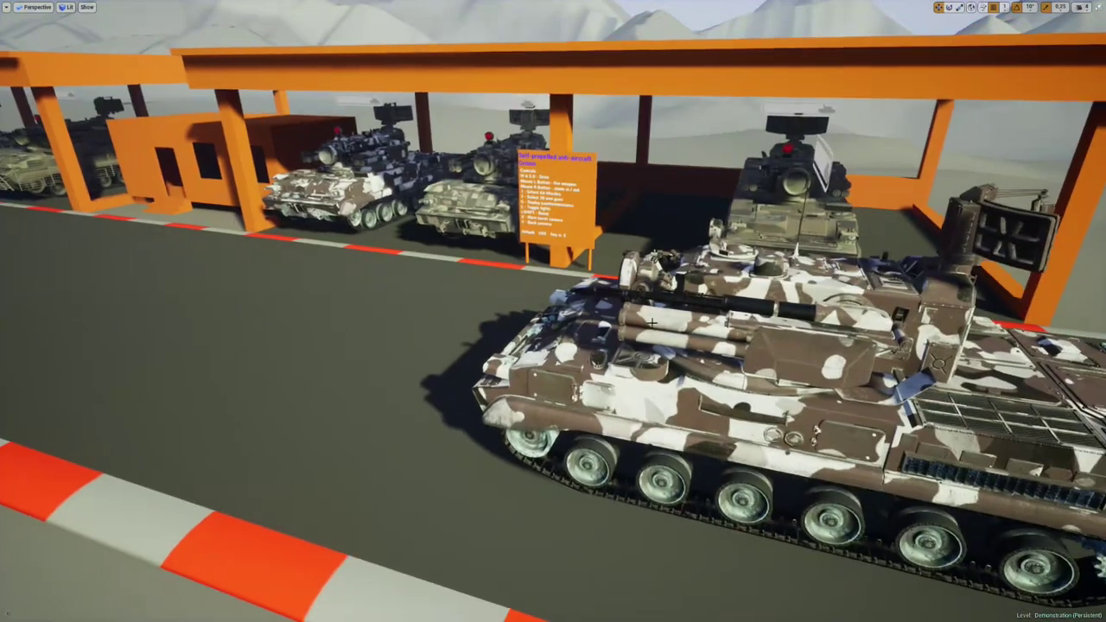
click(653, 322)
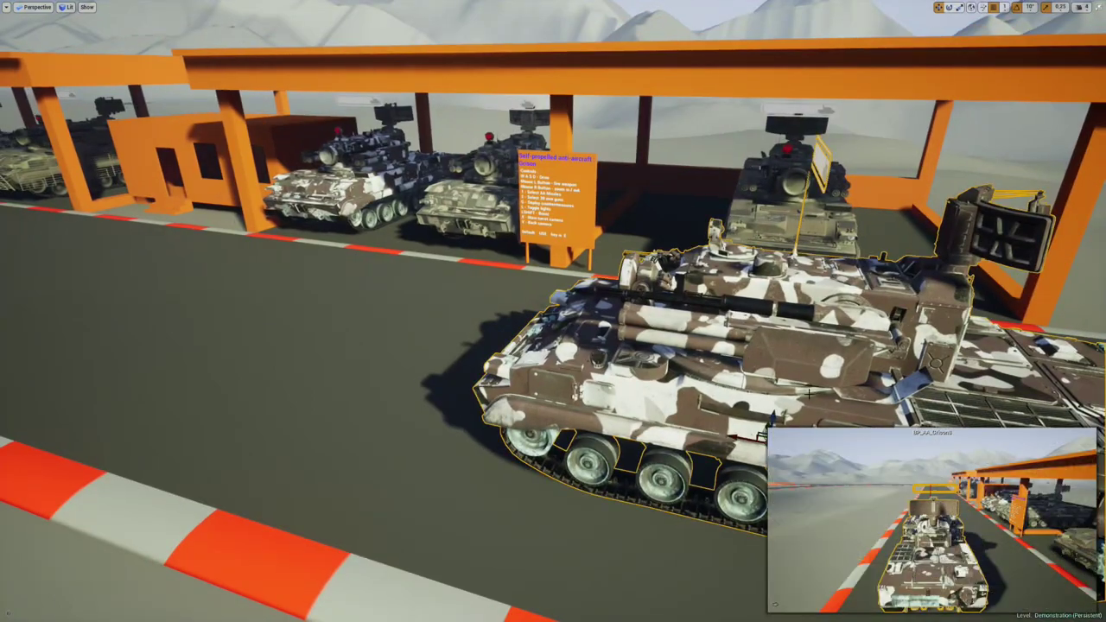
key(F11)
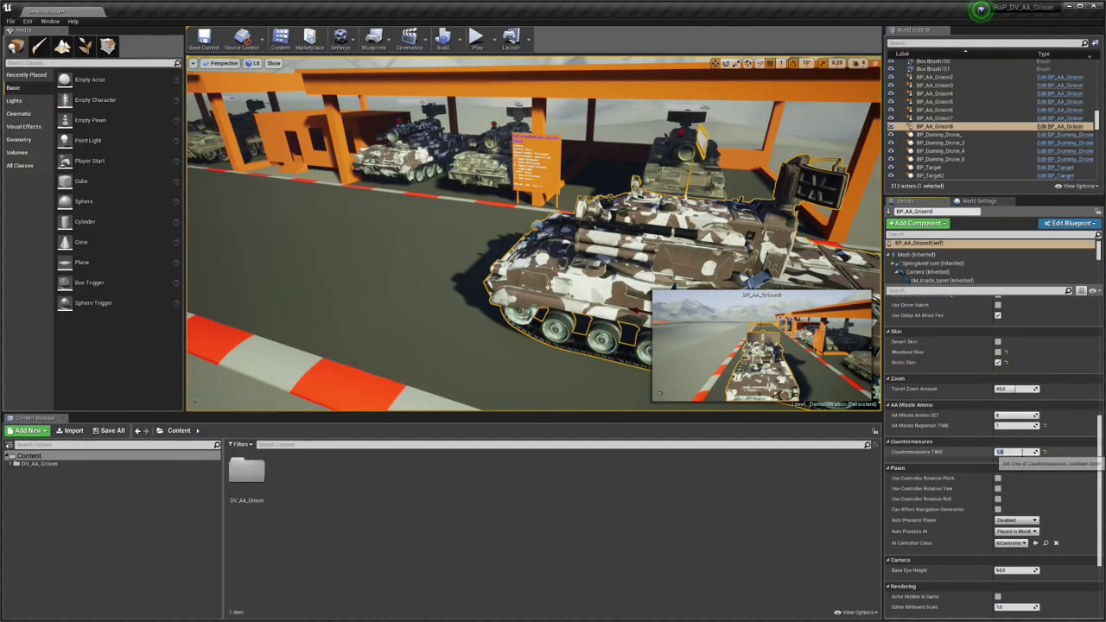
Play the level and deploy the countermeasures from the exterior camera with the 1-second cooldown, then stop playing
click(477, 39)
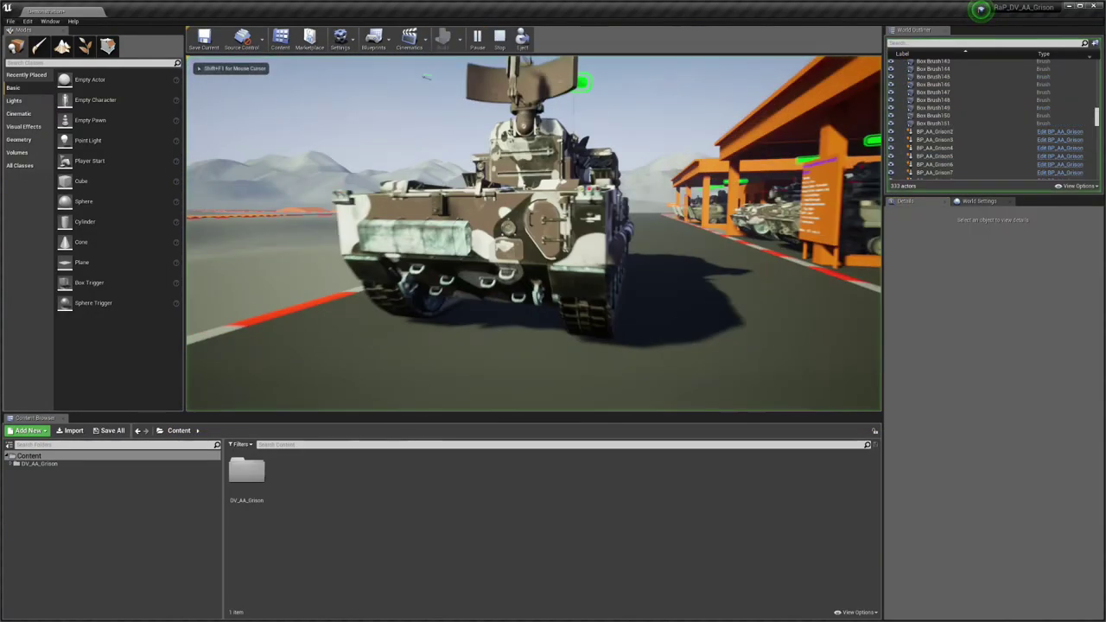
key(g)
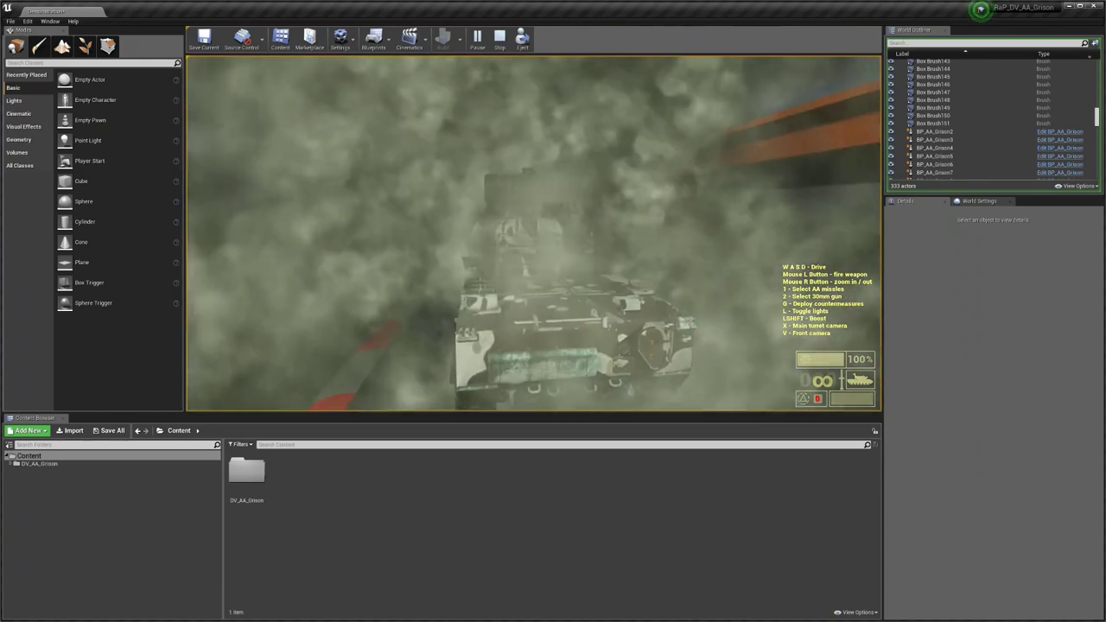
key(Escape)
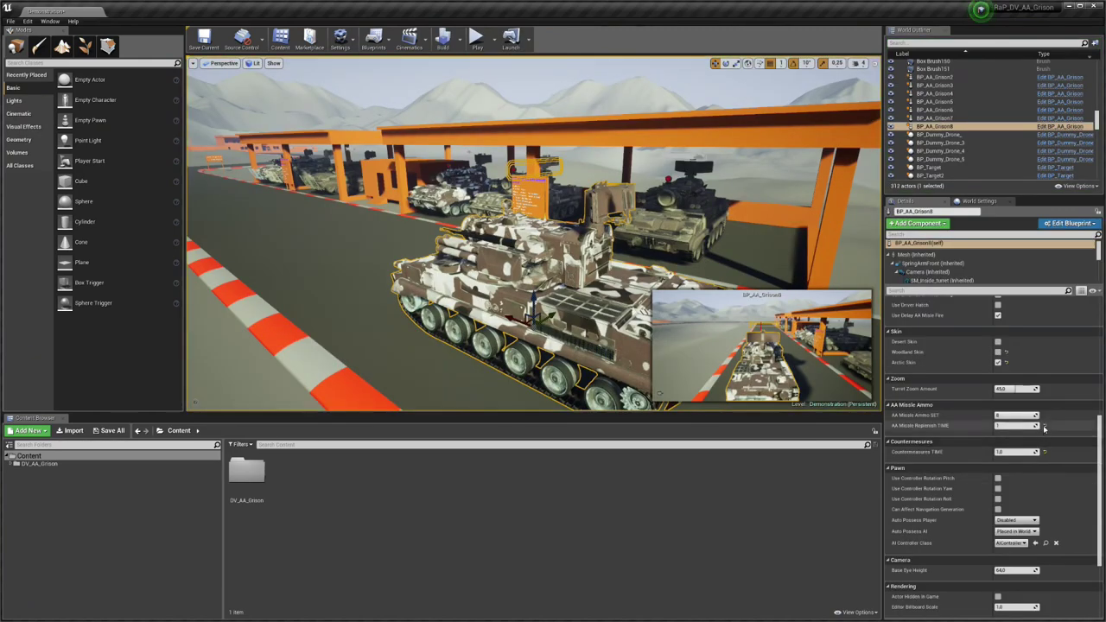
Reset the Grison's AA Missile Replenish TIME and Countermeasures TIME to their defaults
click(1044, 426)
click(1045, 451)
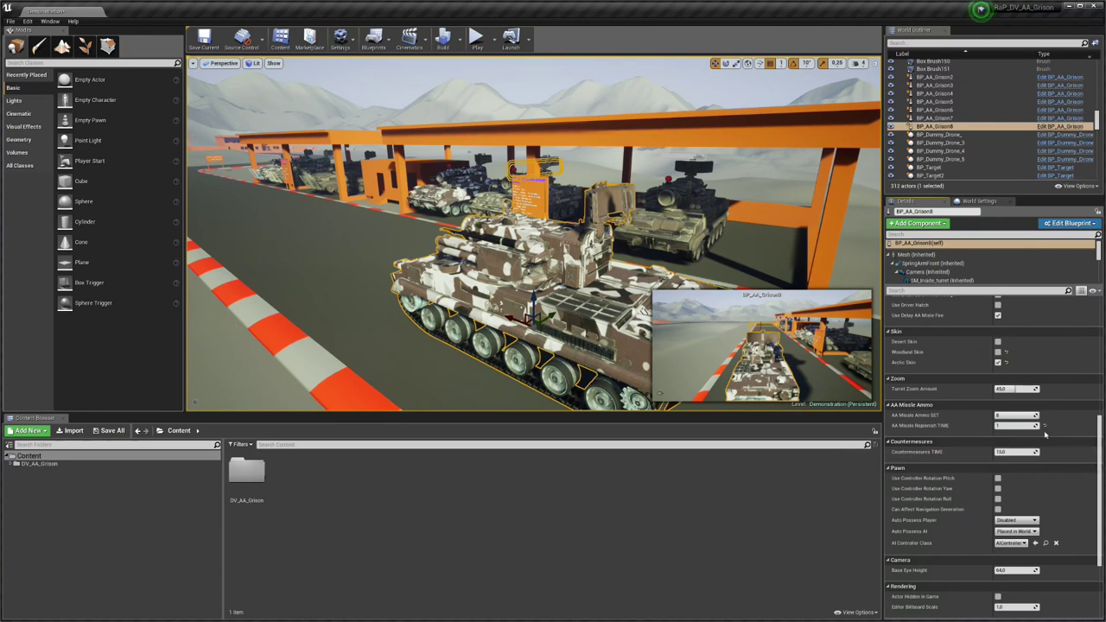
scroll(1046, 426, down, 5)
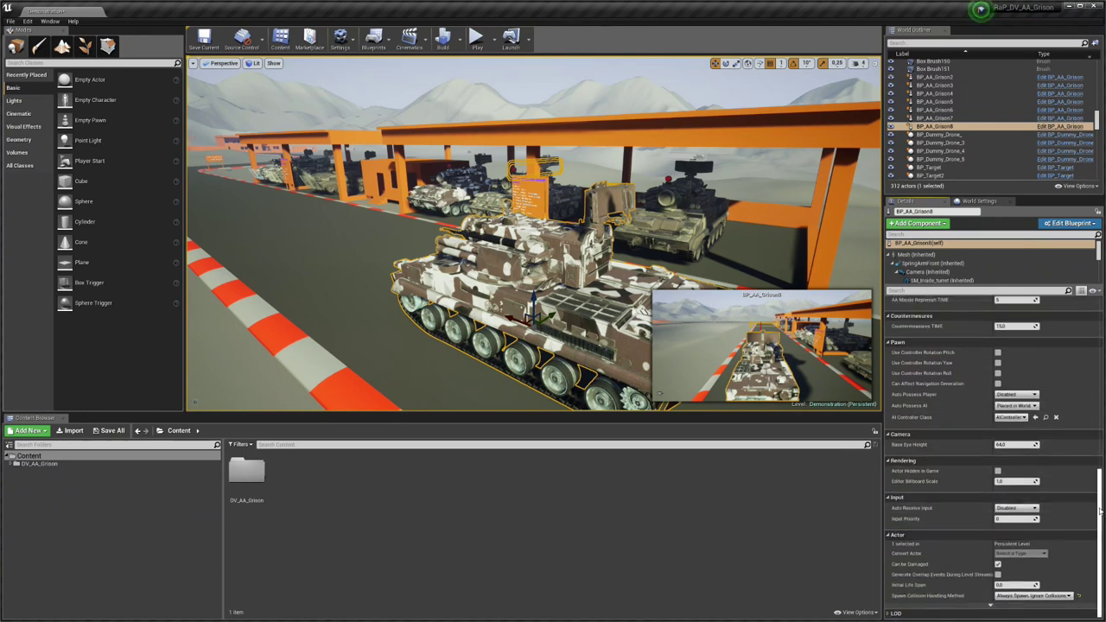
mouse_move(1101, 512)
mouse_down()
mouse_move(1093, 338)
mouse_move(1092, 415)
mouse_up()
View the parked Grisons around the track, then select the arctic one and review its Use options, including Use Replenishing Ammo
right_drag(578, 285, 497, 249)
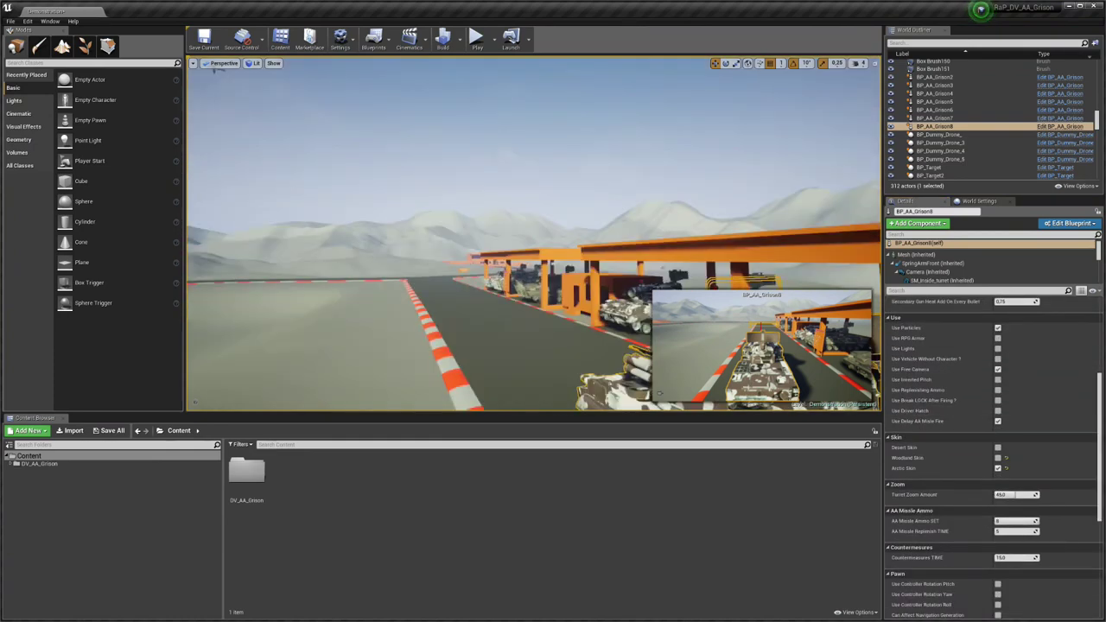
right_drag(386, 330, 590, 314)
key(Escape)
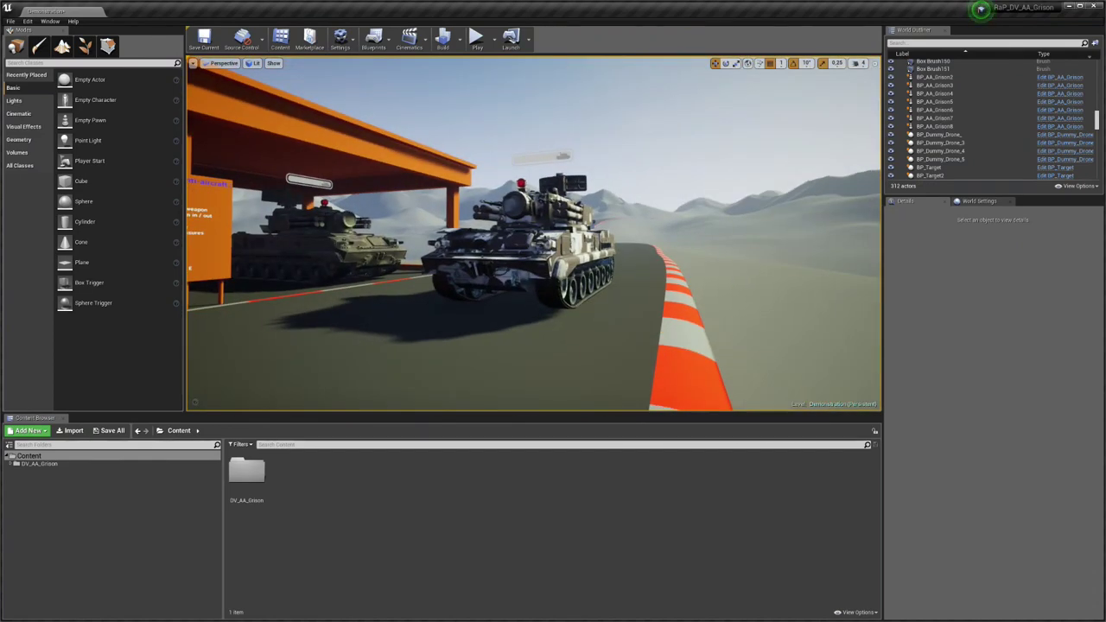
right_drag(553, 277, 385, 278)
right_drag(519, 277, 725, 276)
click(597, 251)
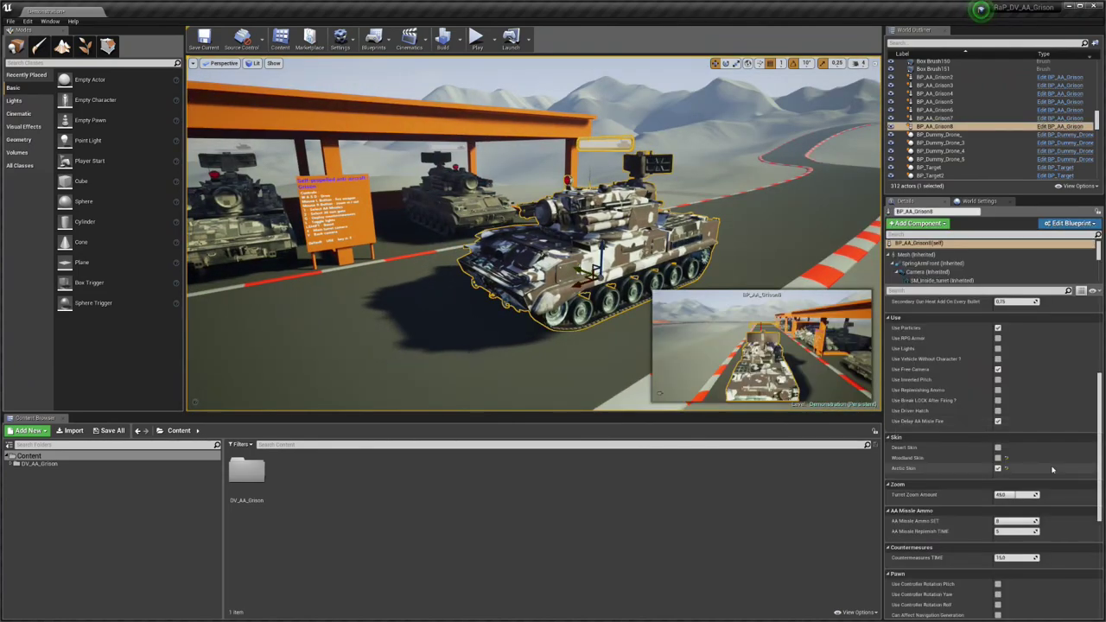
scroll(1042, 484, up, 3)
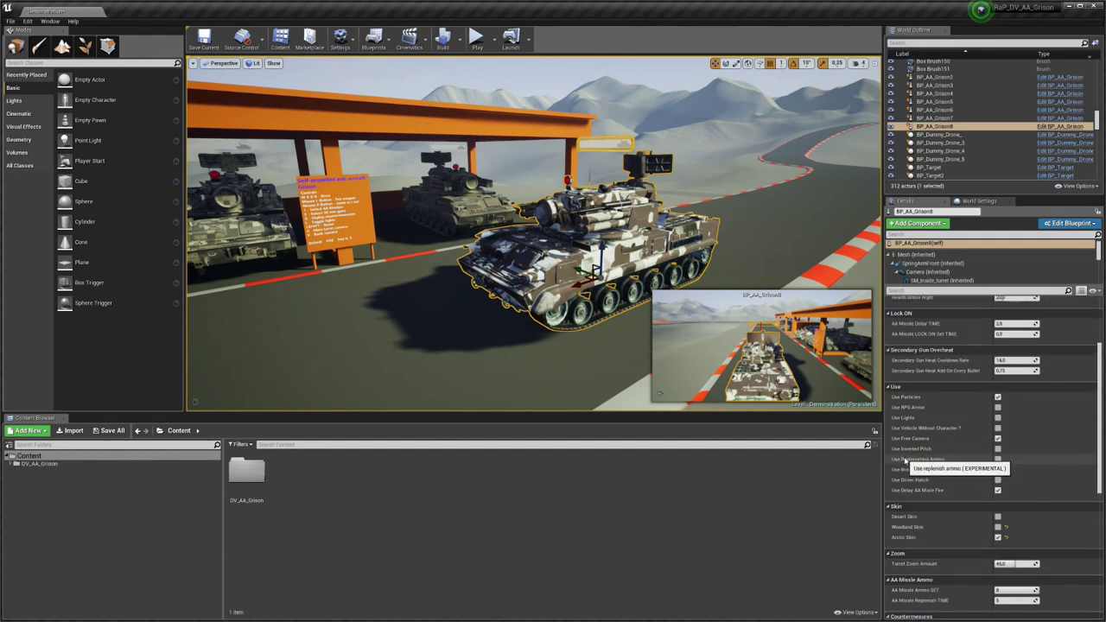
Inspect the arctic Grison's hull and turret up close and from a distance, then clear the selection
key(w)
right_drag(628, 305, 700, 281)
key(a)
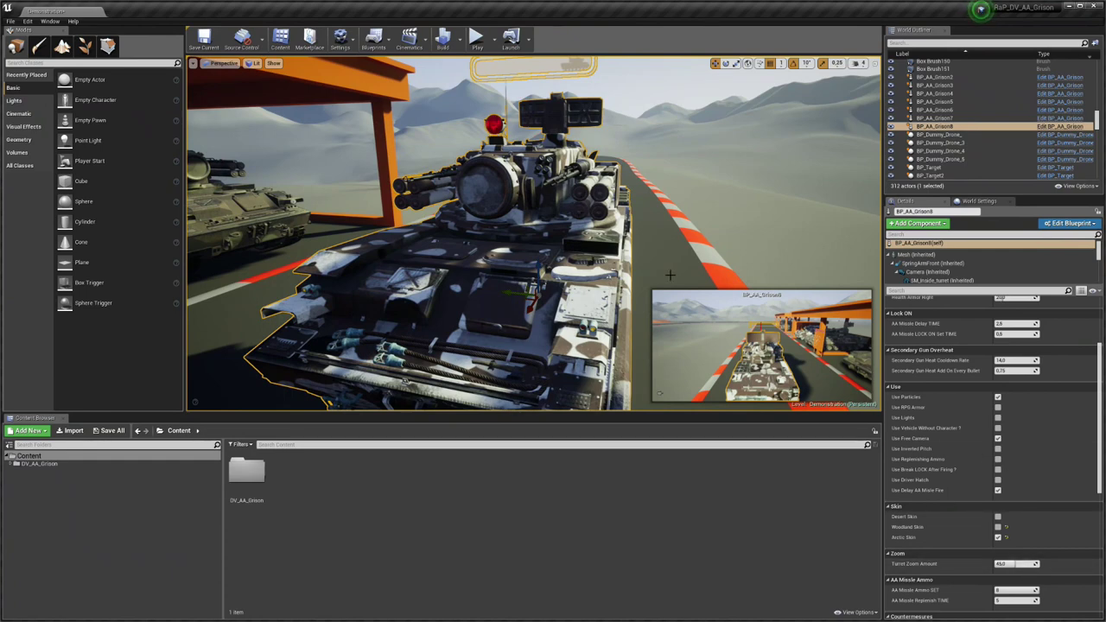
key(f)
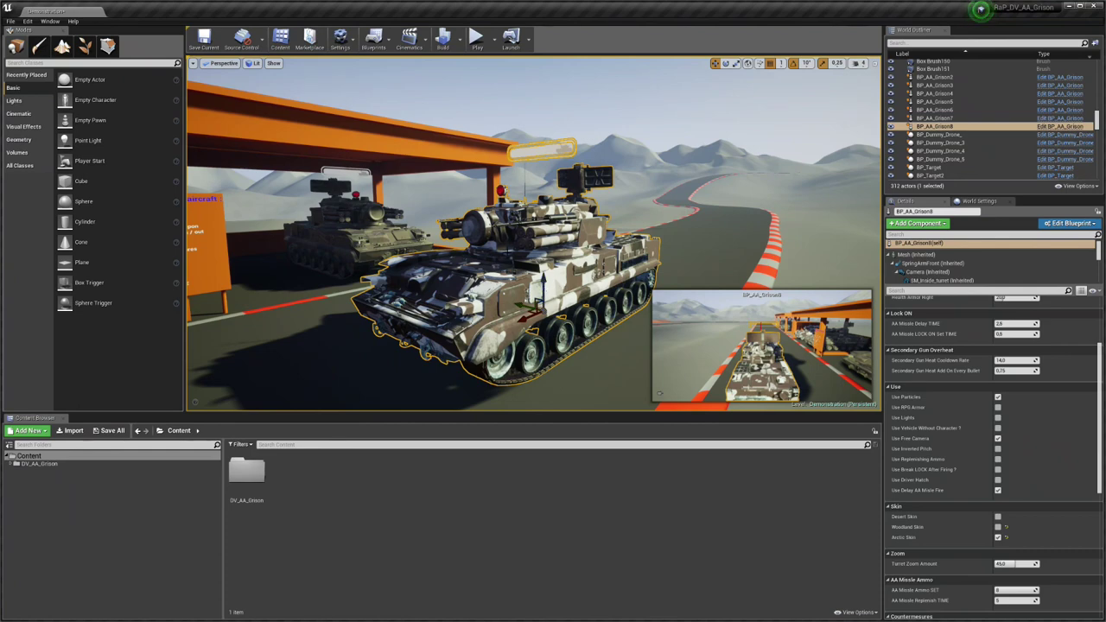
mouse_move(546, 256)
right_down()
mouse_move(558, 255)
mouse_move(531, 253)
right_up()
key(w)
key(Escape)
right_drag(512, 302, 488, 302)
key(s)
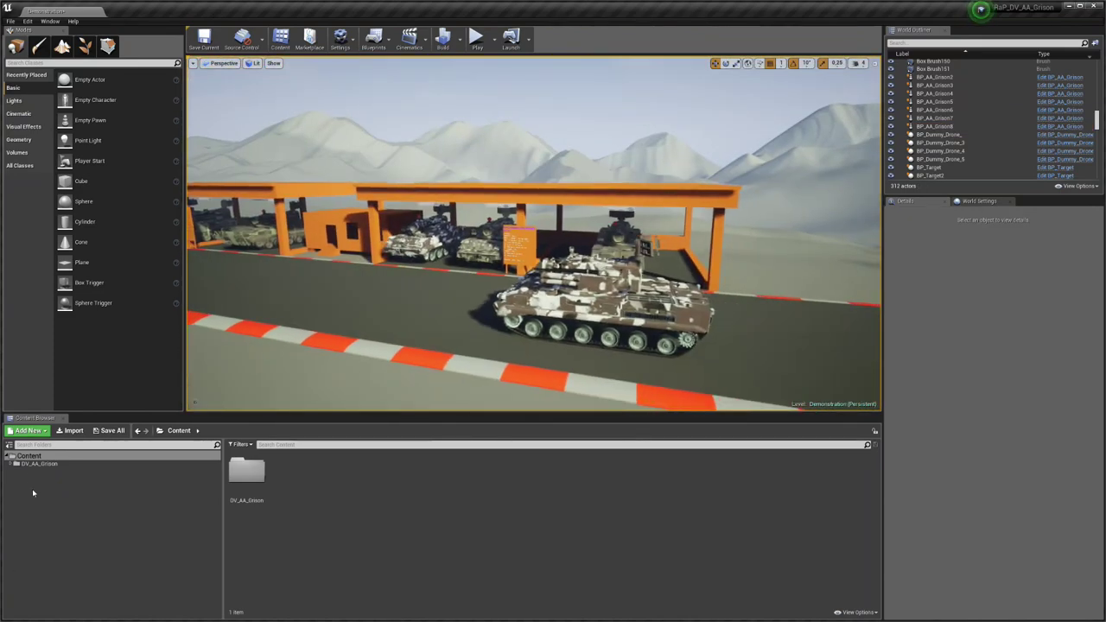
Expand the project's content folders and browse Demonstration_map down to its Meshes and Dummy_Drone folders
click(28, 456)
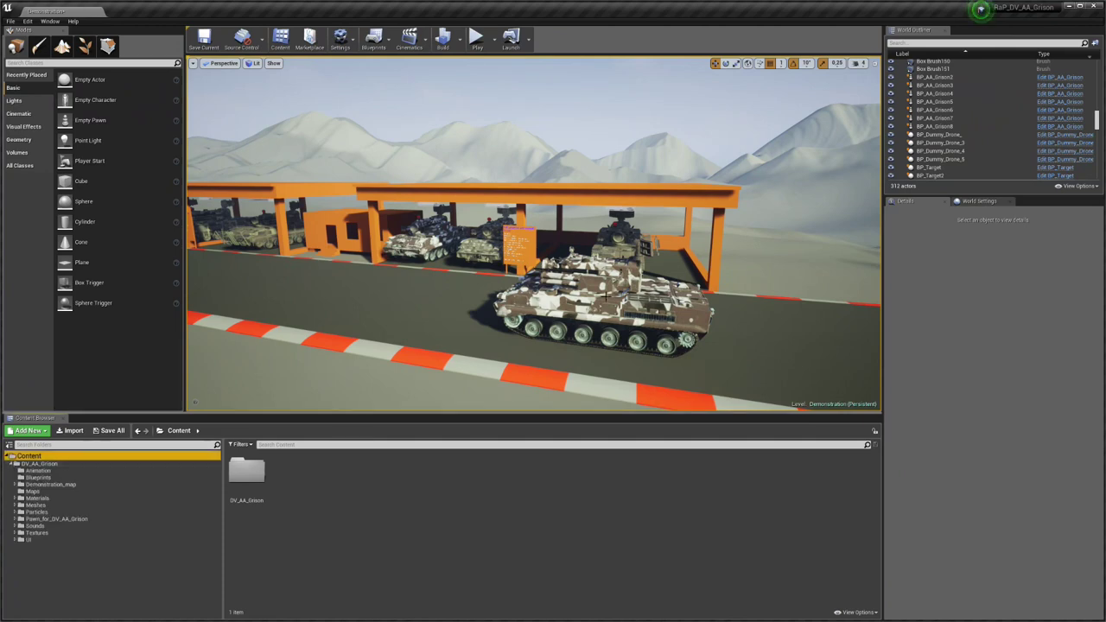
right_drag(518, 285, 488, 298)
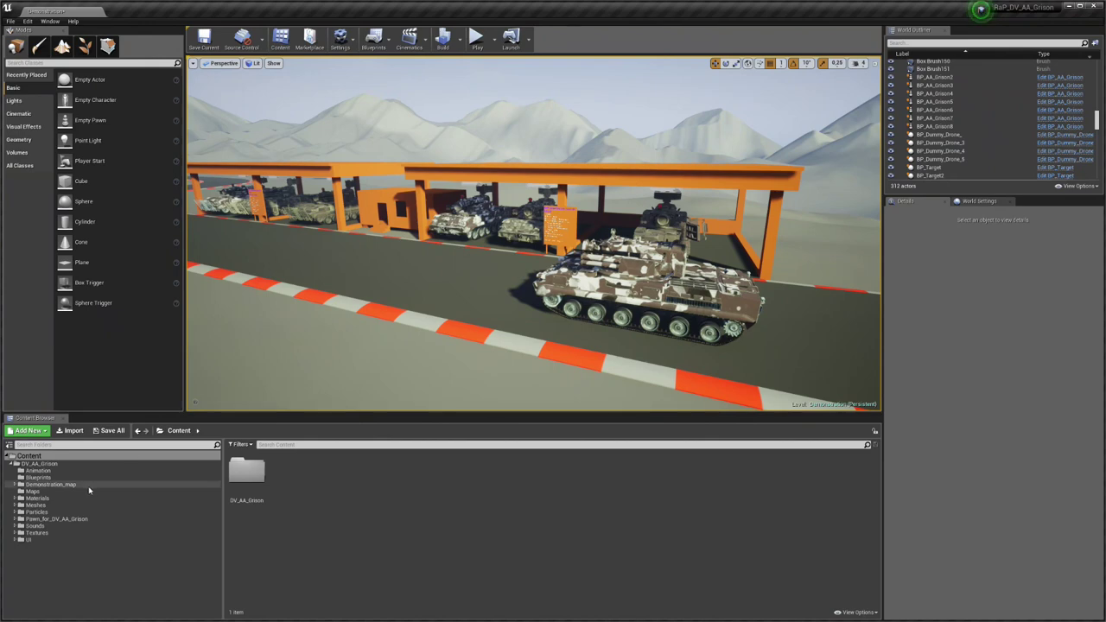
double_click(48, 484)
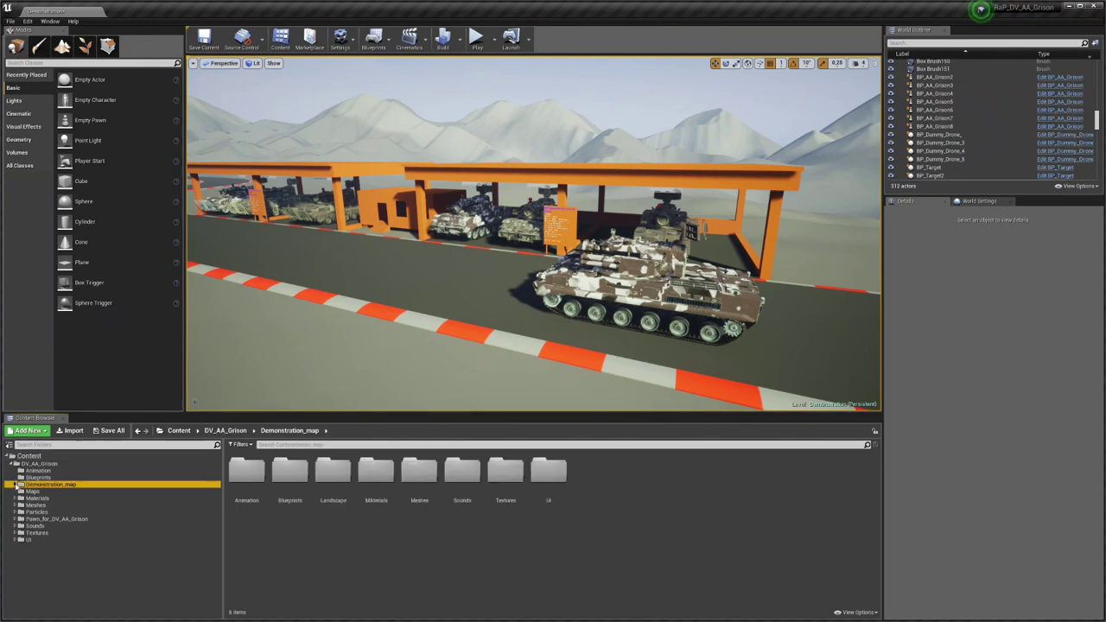
click(68, 516)
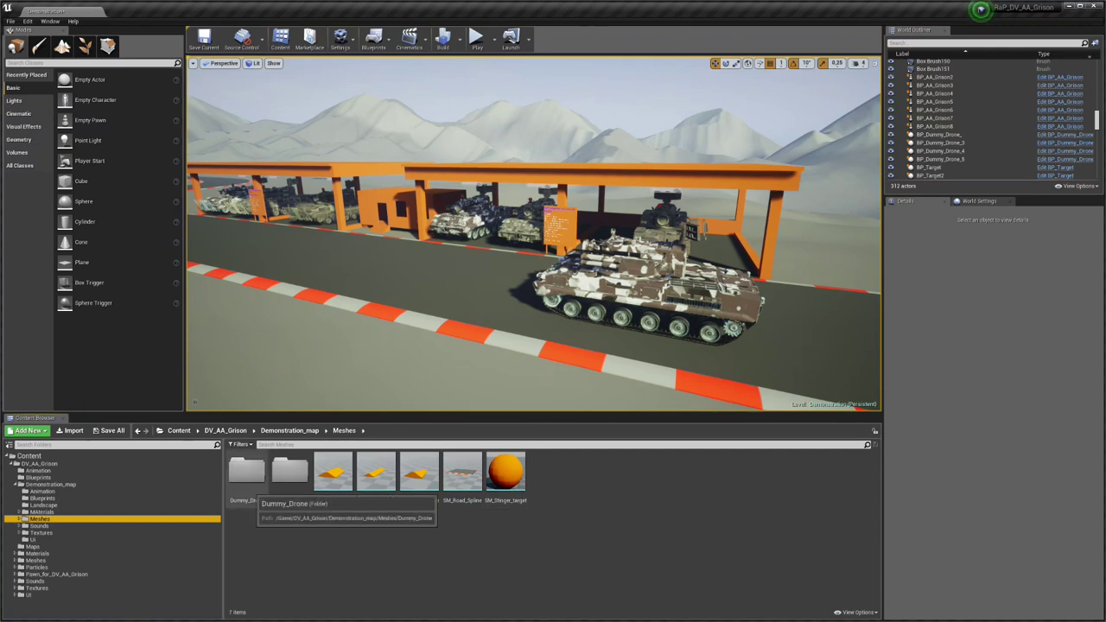
double_click(246, 471)
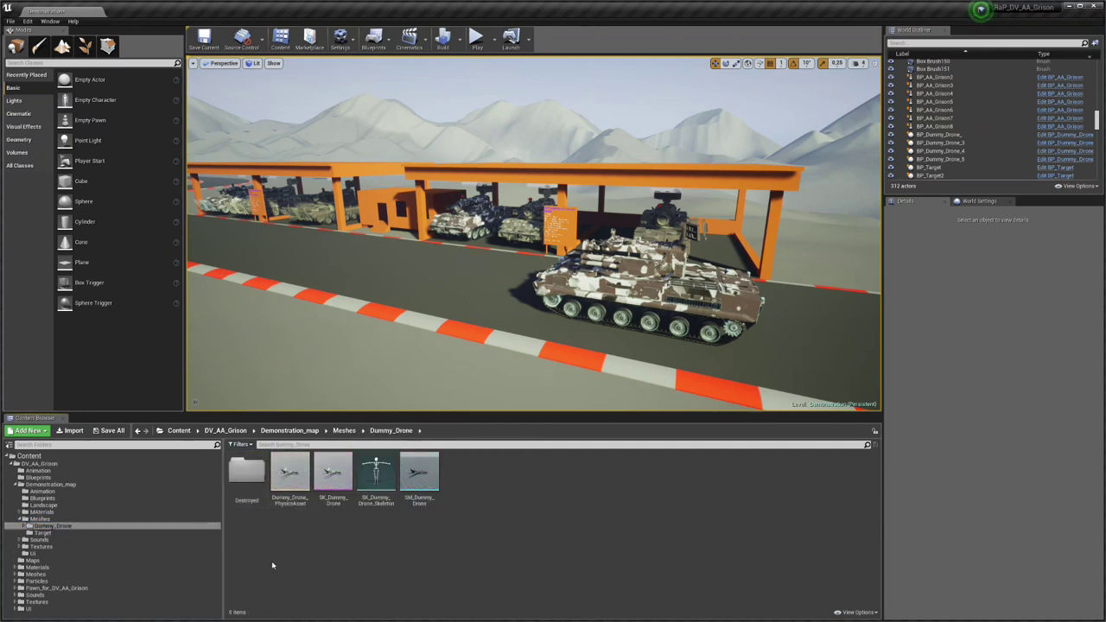
Place BP_Dummy_Drone_ from the Demonstration_map Blueprints folder in the level and raise it high above the ground near the track
click(42, 499)
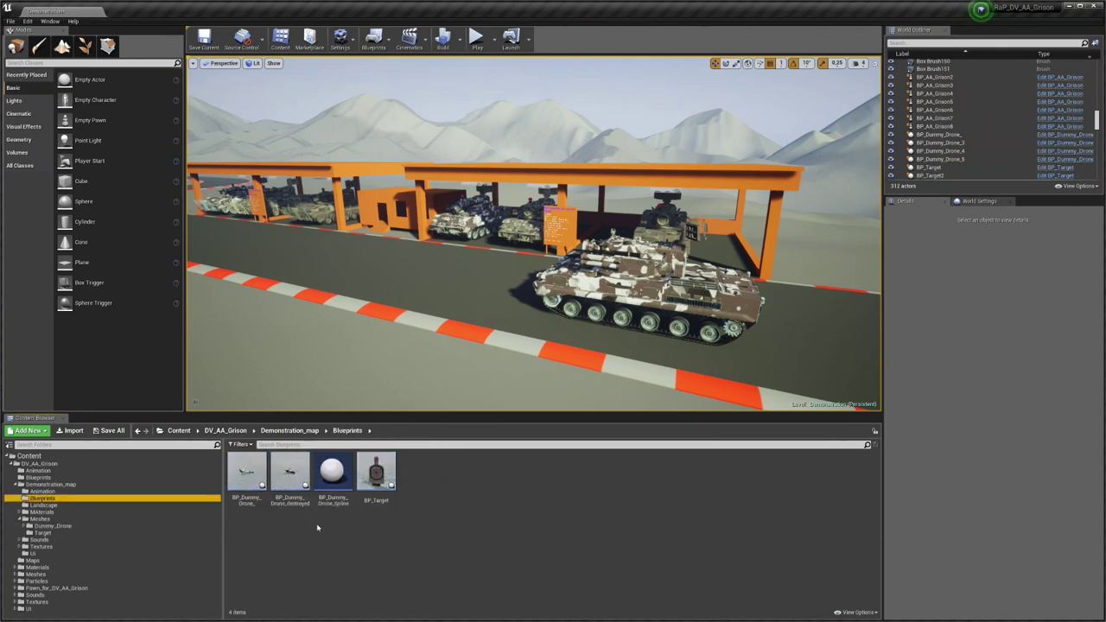
drag(247, 473, 419, 114)
right_drag(418, 114, 528, 149)
drag(484, 198, 482, 60)
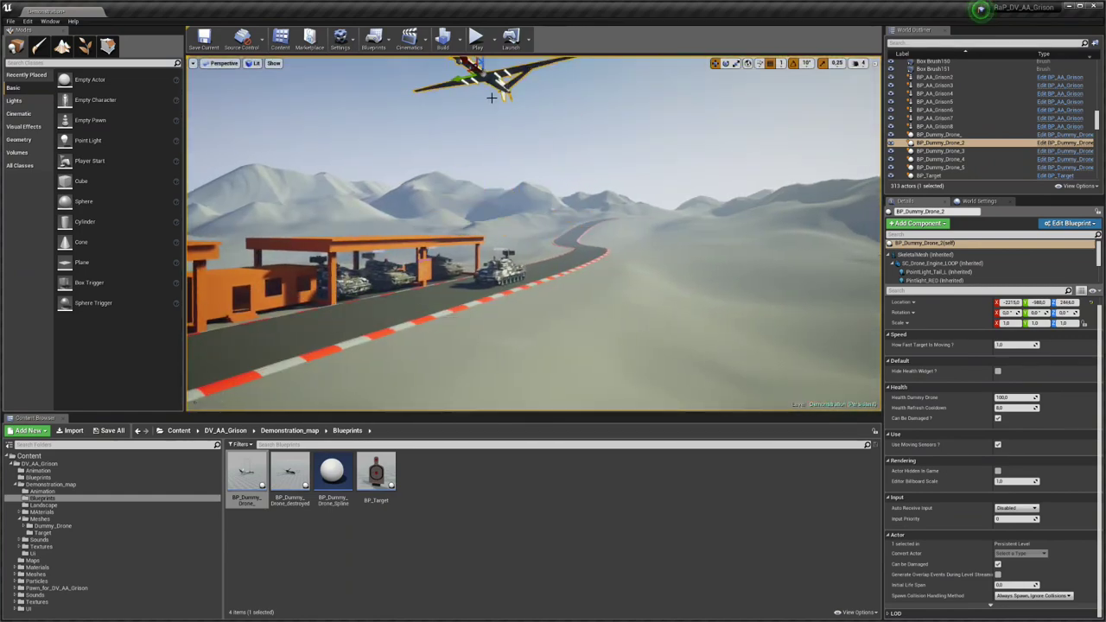
right_drag(483, 61, 484, 18)
Simulate the level to watch the placed dummy drone move, then stop the simulation
click(495, 38)
click(536, 114)
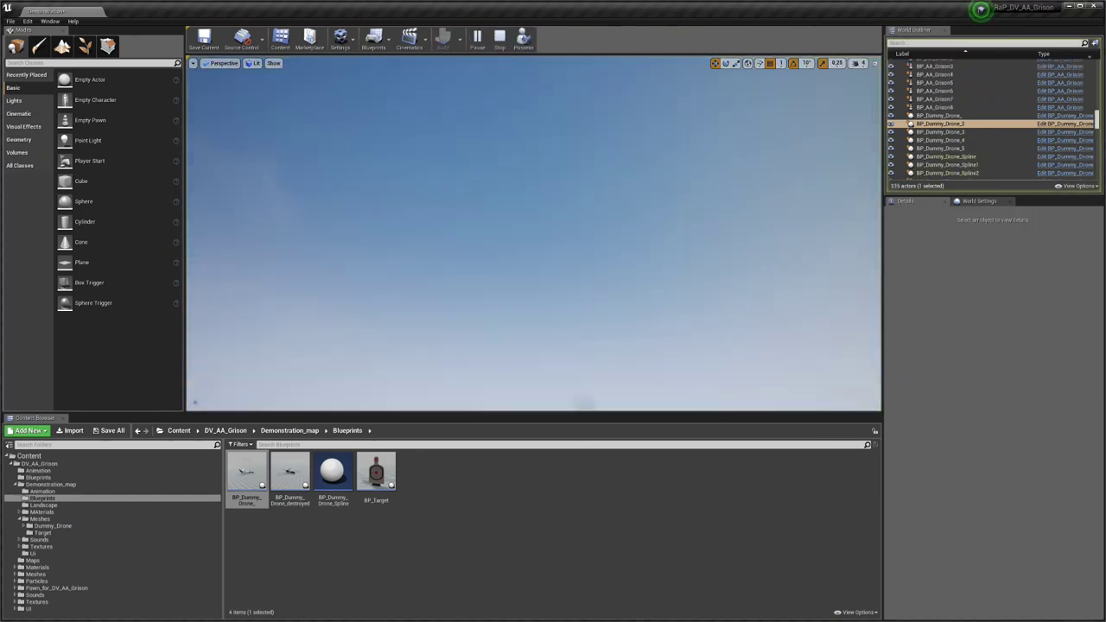
right_drag(536, 173, 601, 250)
key(Escape)
right_drag(598, 176, 454, 142)
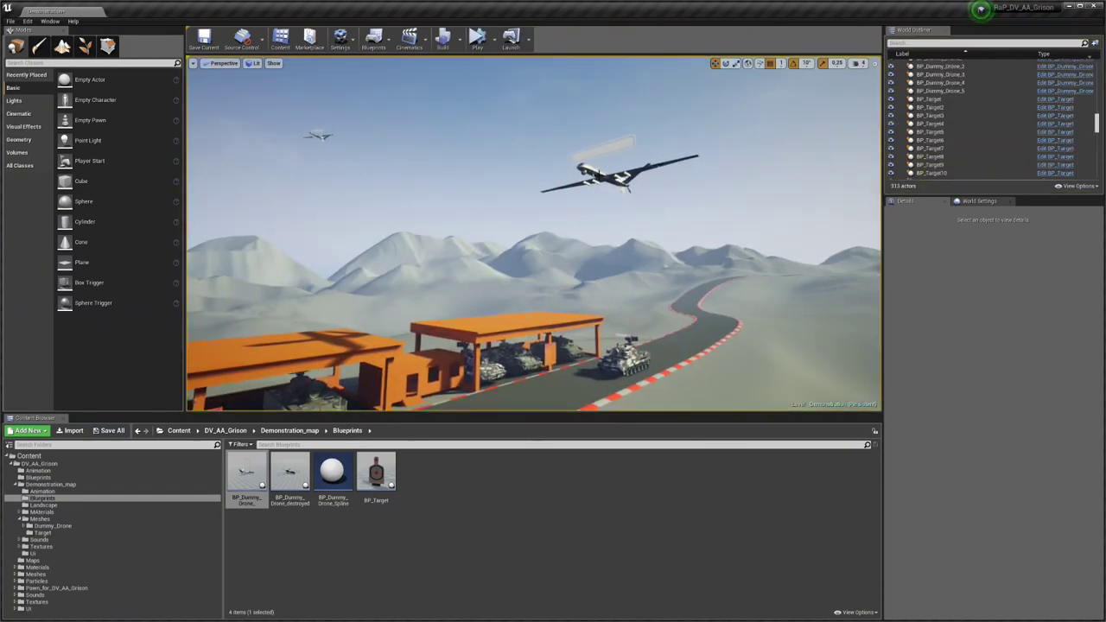
Delete the newly placed dummy drone from the sky above the track
click(596, 175)
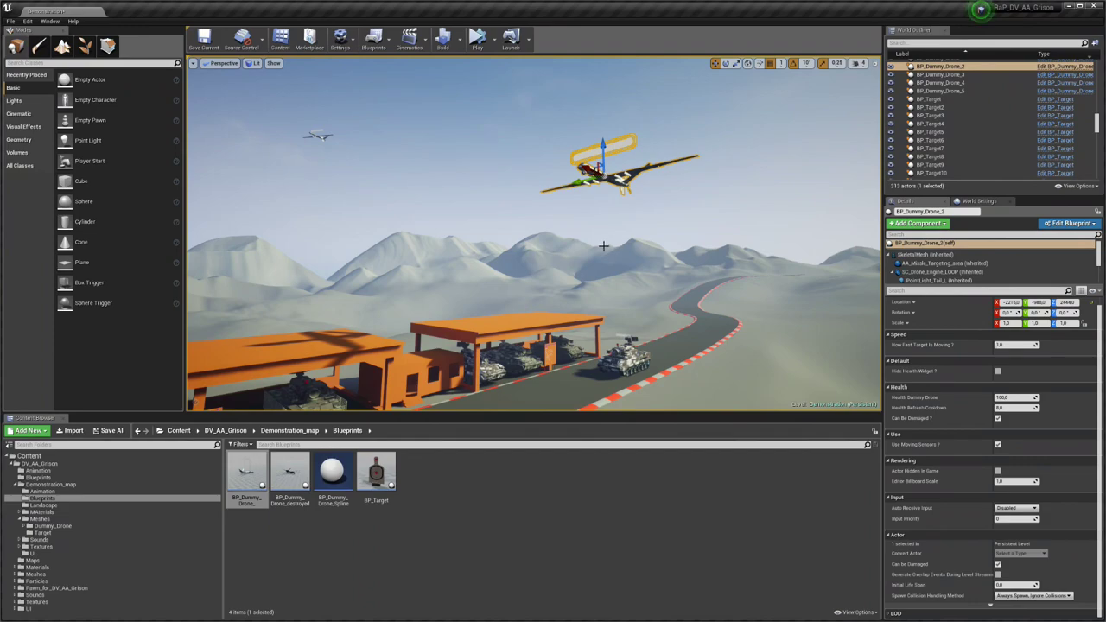
key(Delete)
right_drag(609, 276, 609, 276)
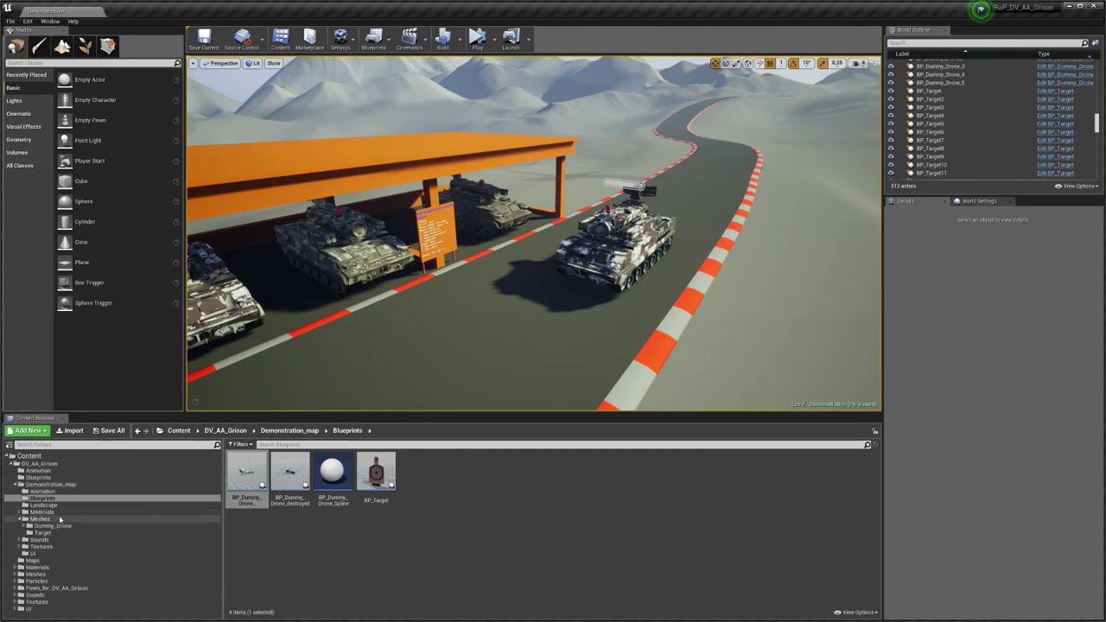
Place the SM_Stinger_target mesh from the Demonstration_map Meshes folder near the track and raise it above the ground
click(61, 519)
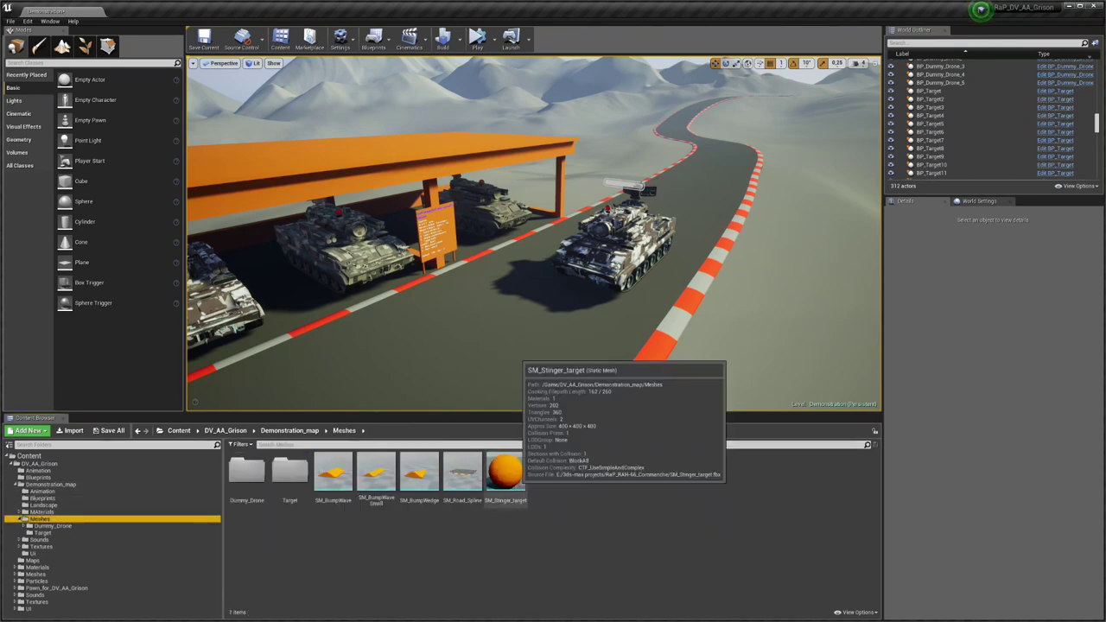
right_drag(536, 302, 384, 318)
drag(506, 473, 318, 115)
right_drag(735, 316, 784, 304)
drag(398, 206, 397, 177)
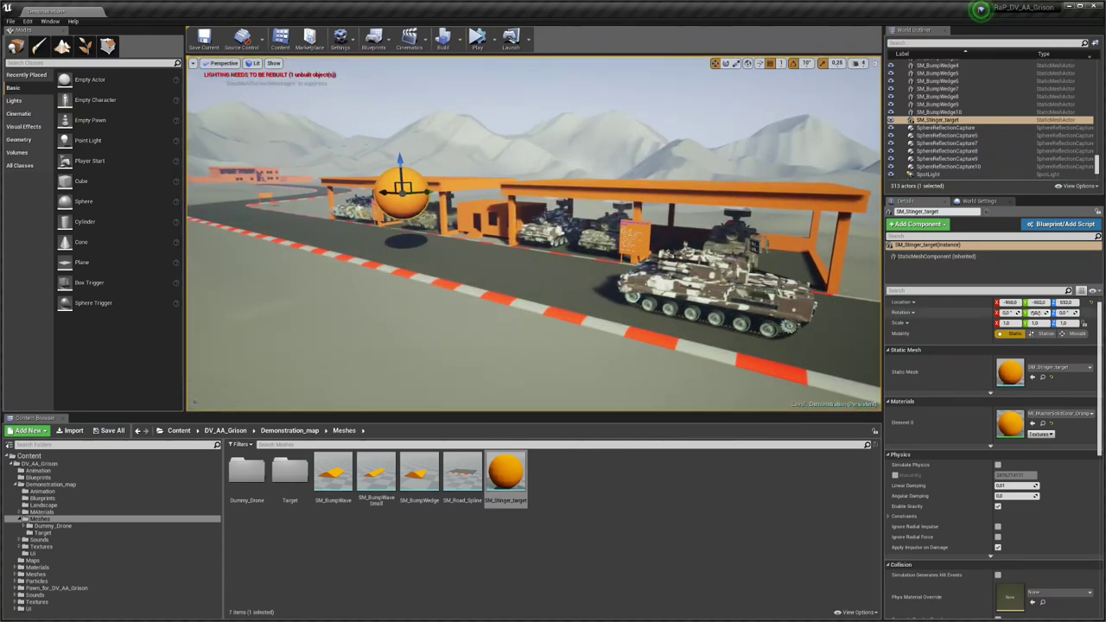
Set the mobility of the placed SM_Stinger_target sphere to Movable
click(1073, 334)
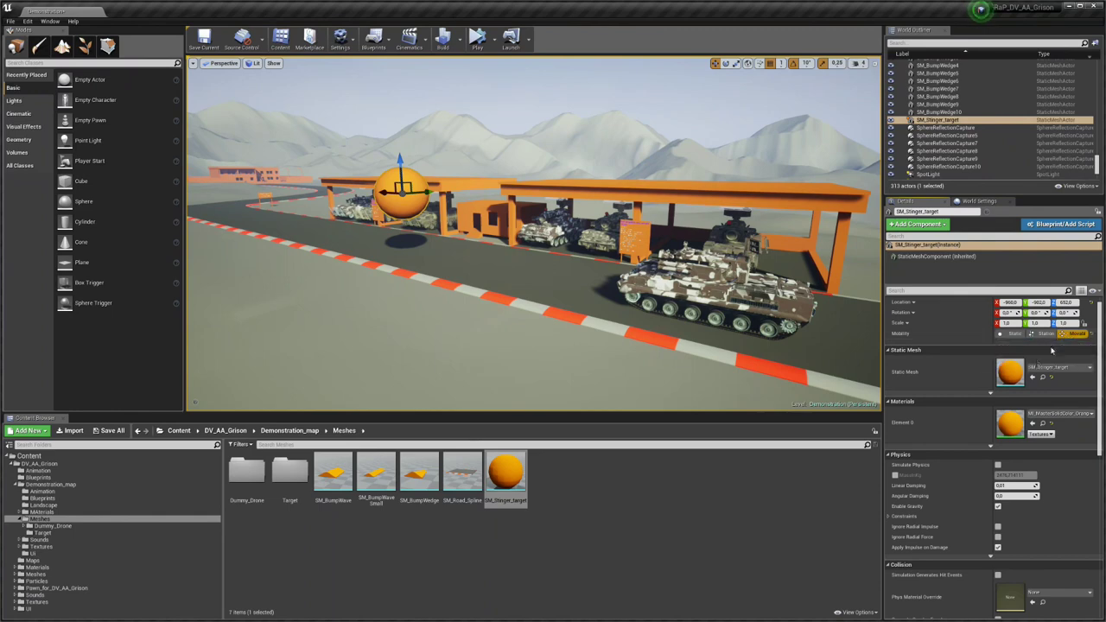
scroll(985, 476, down, 3)
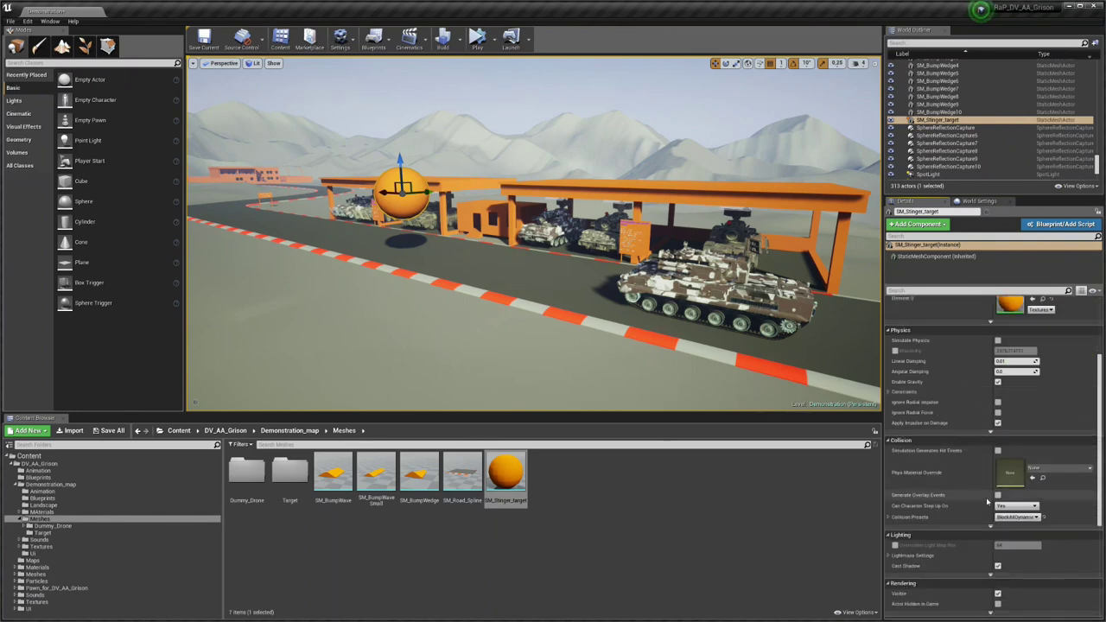
scroll(987, 488, down, 3)
scroll(987, 501, up, 6)
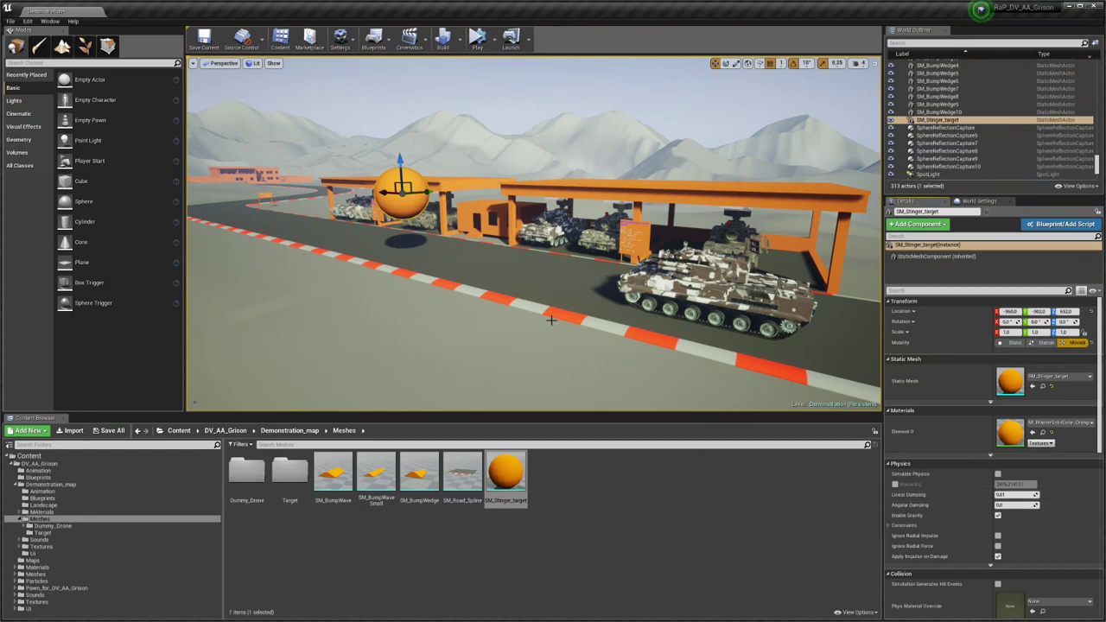
Play the level, take control of the Grison, fire the 30mm guns at the orange sphere through the main turret camera, and stop playing
right_drag(519, 199, 498, 247)
click(493, 39)
click(536, 67)
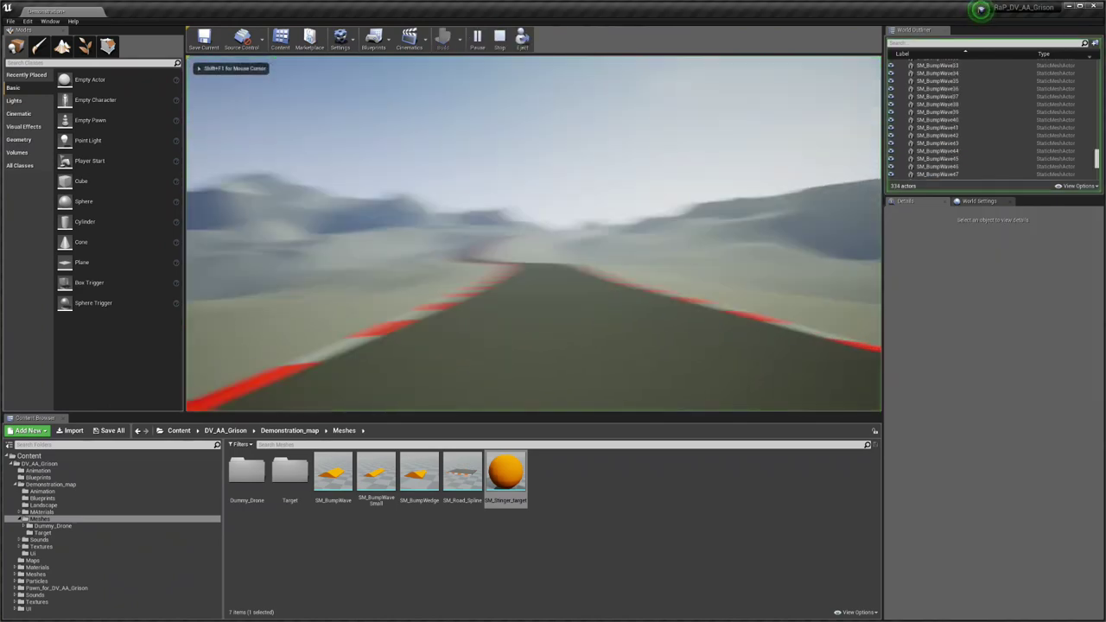
key(w)
key(e)
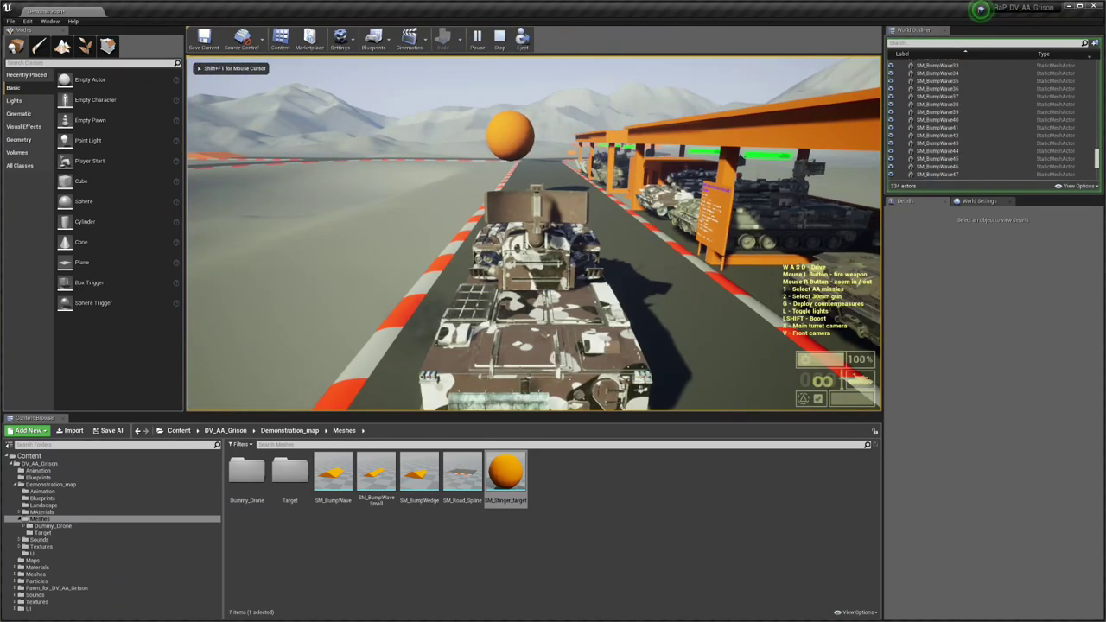
key(x)
click(534, 234)
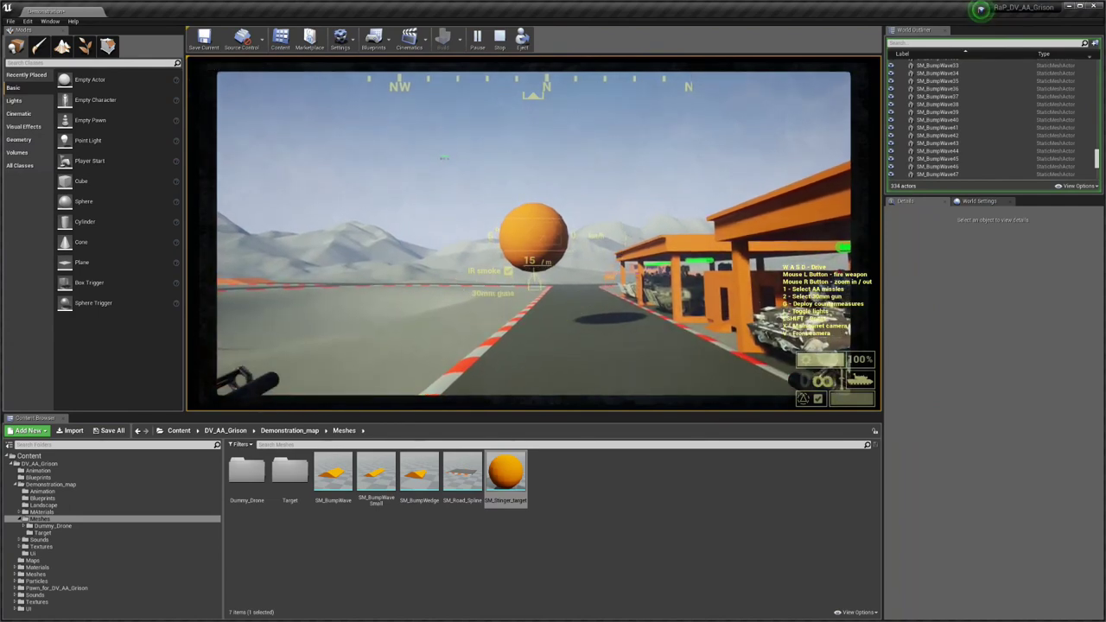
click(534, 260)
key(Escape)
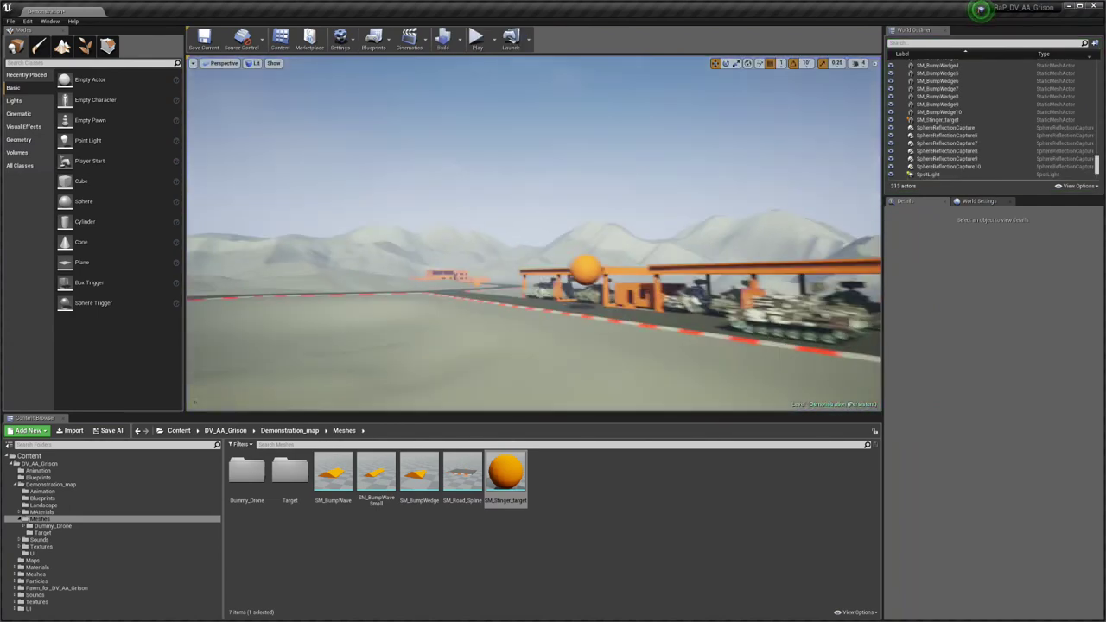
Filter the orange sphere's details by "tag" and add the actor tag AA_missile
click(332, 231)
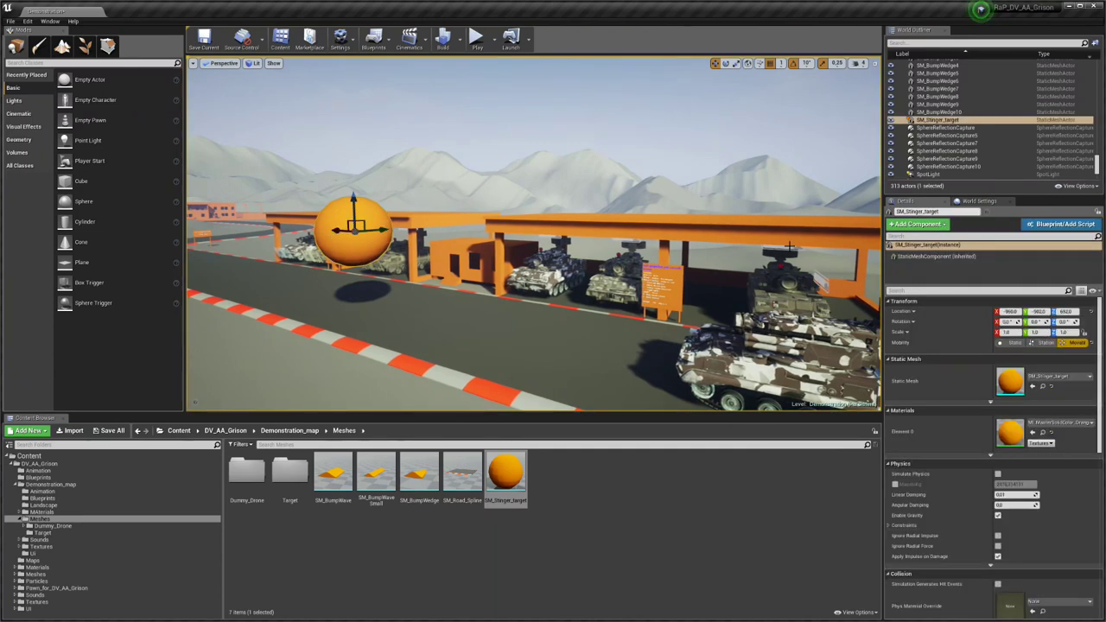
click(946, 292)
text(tag)
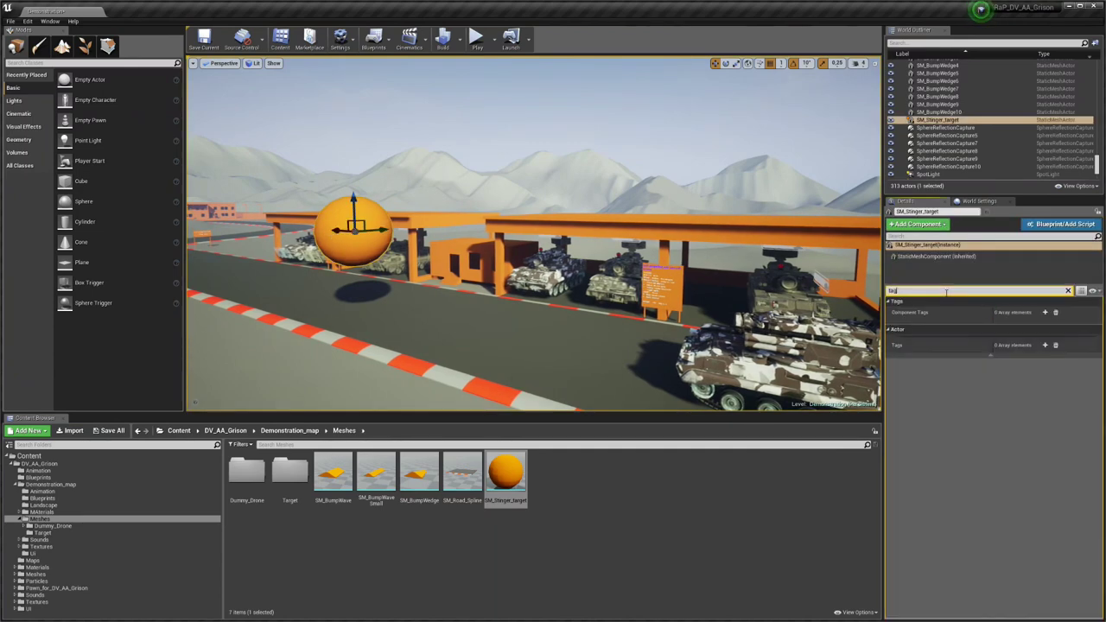
click(1045, 345)
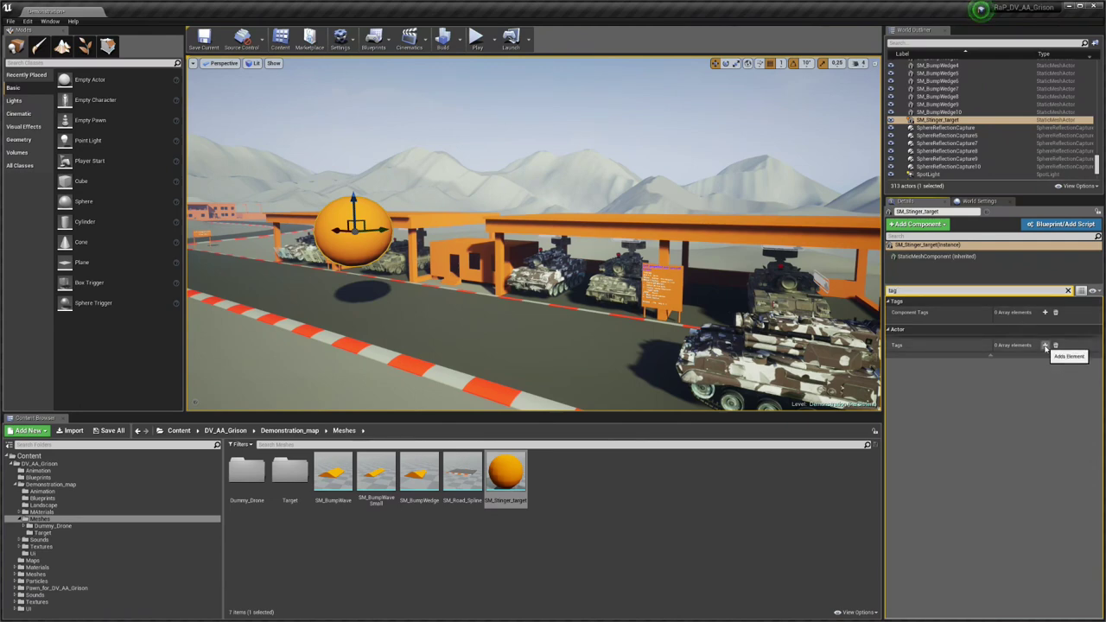
click(1016, 357)
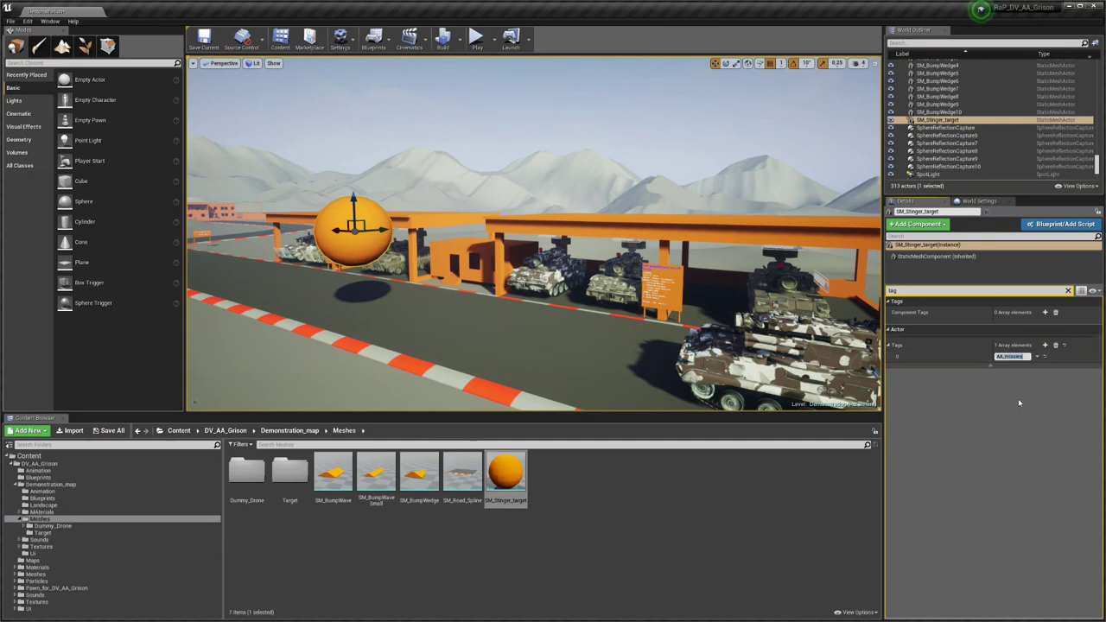
click(1013, 397)
Raise the orange sphere to a Z location of about 726 and clear the details filter
click(514, 213)
click(353, 230)
drag(353, 230, 349, 217)
key(BackSpace)
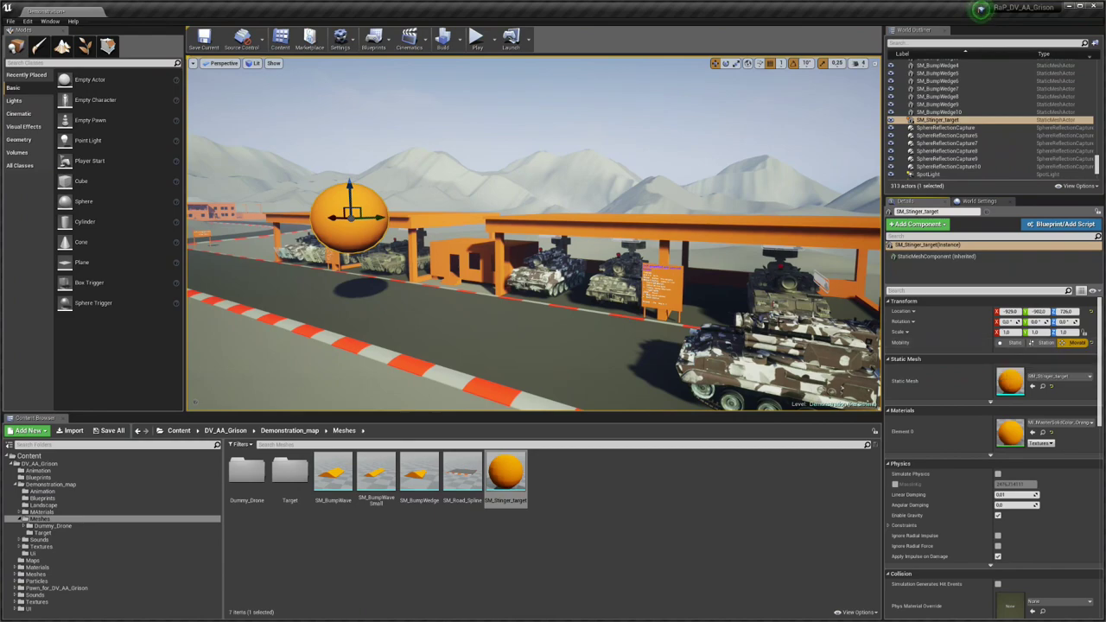
Play the level and aim the Grison's AA missile at the orange sphere through the main turret camera, then stop playing
click(476, 37)
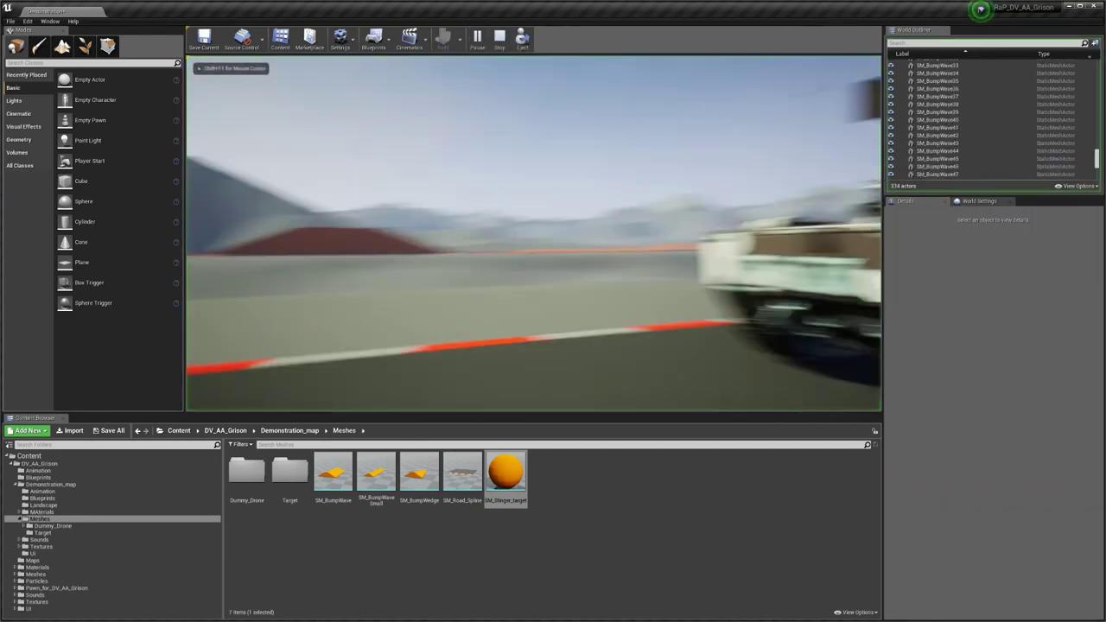
key(w)
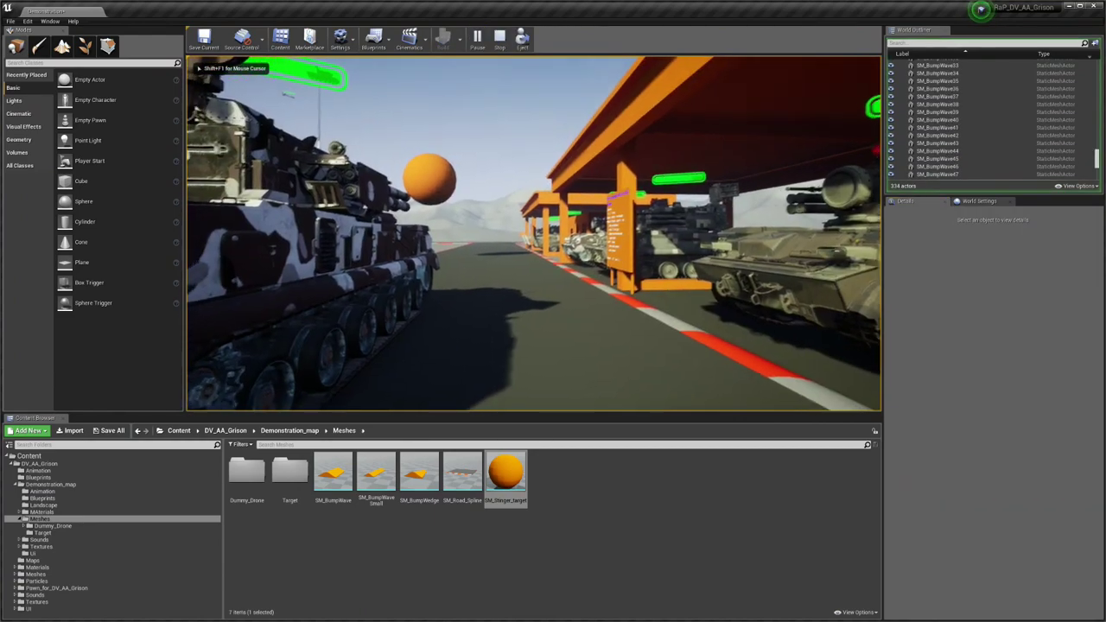
key(e)
key(x)
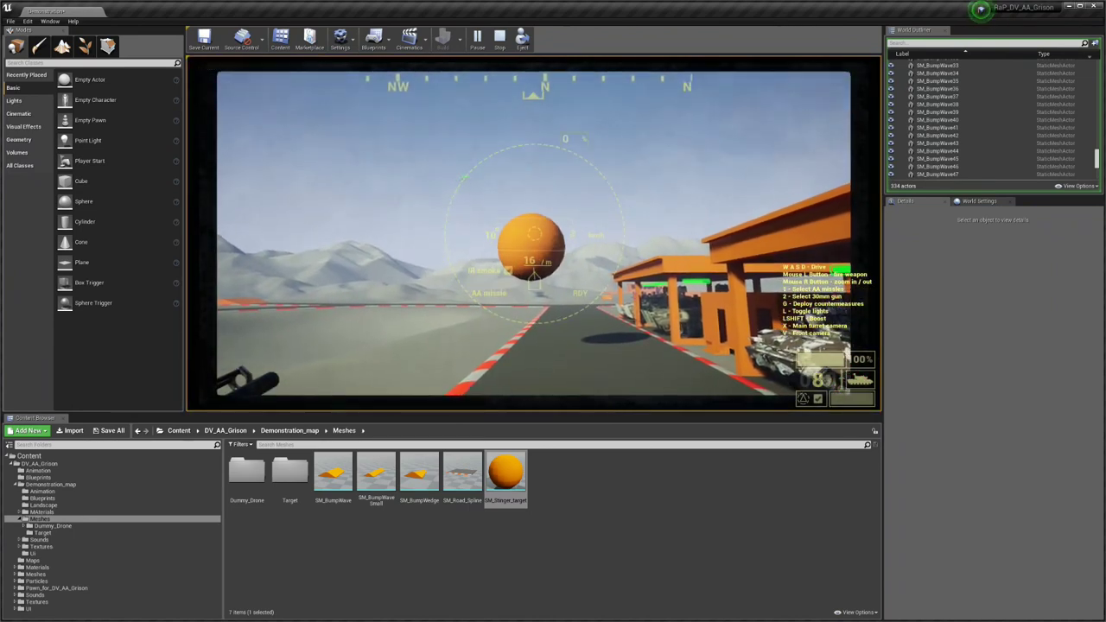
key(Escape)
Select the dummy drone in the sky and filter its details by "tag" to examine its actor tags
click(510, 251)
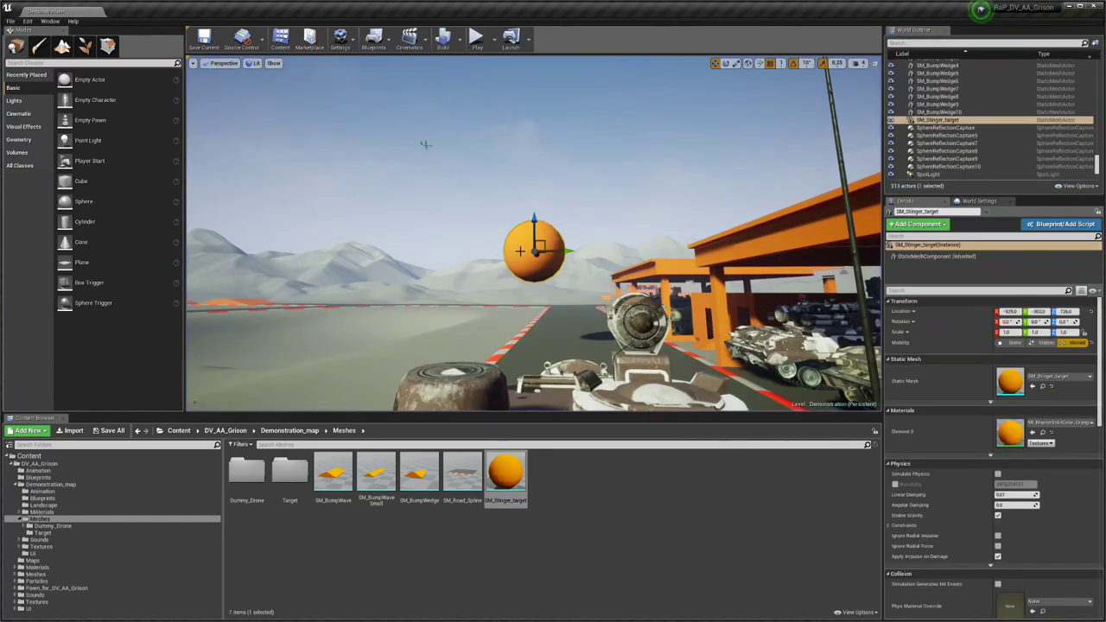
right_drag(532, 251, 562, 173)
key(f)
click(316, 98)
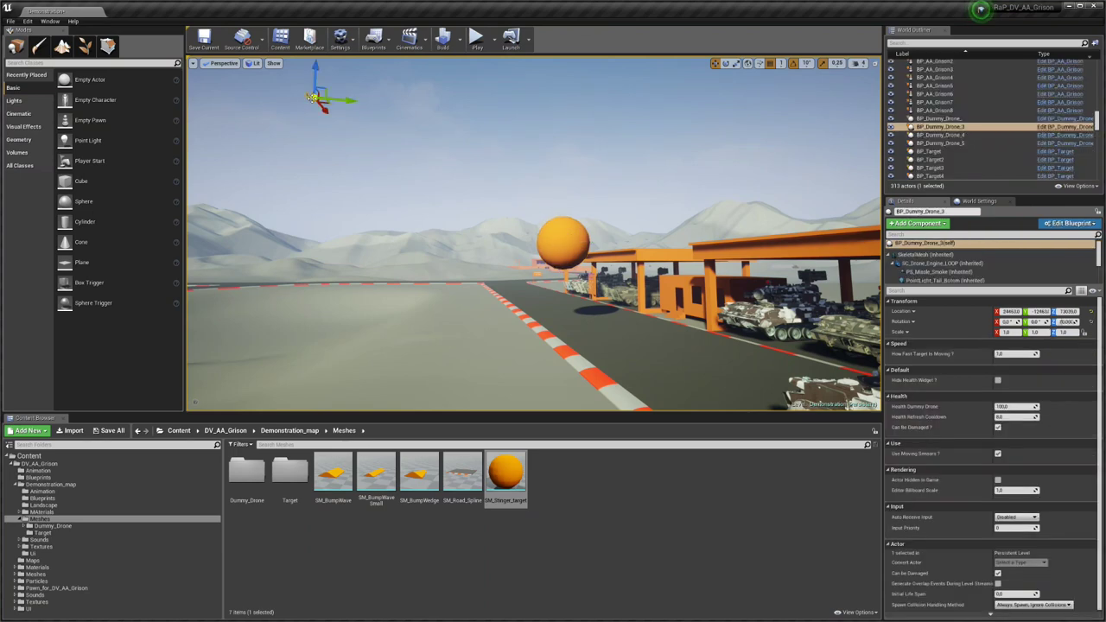
click(924, 292)
text(tag)
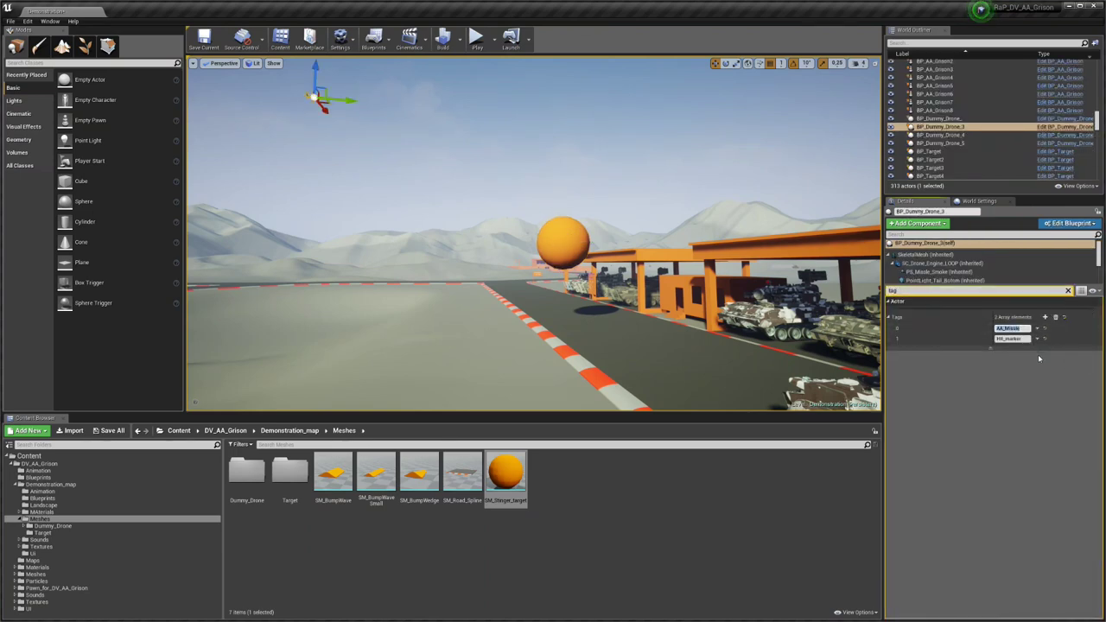
Replace the orange sphere's actor tag with AA_Missile, matching the spelling on the dummy drone
click(560, 247)
click(1027, 356)
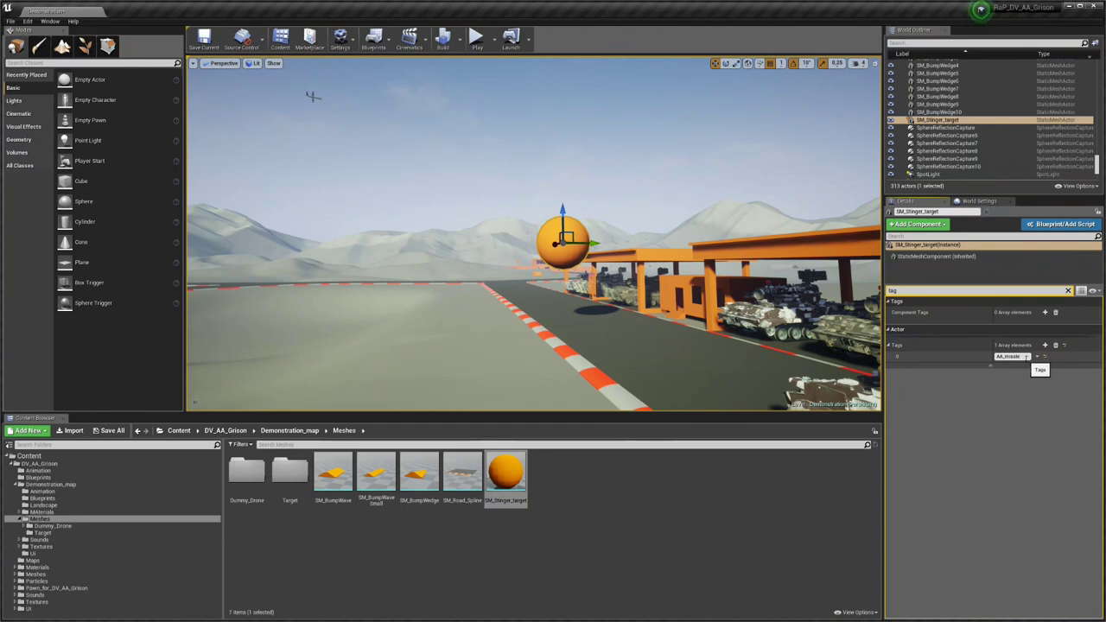
click(1028, 364)
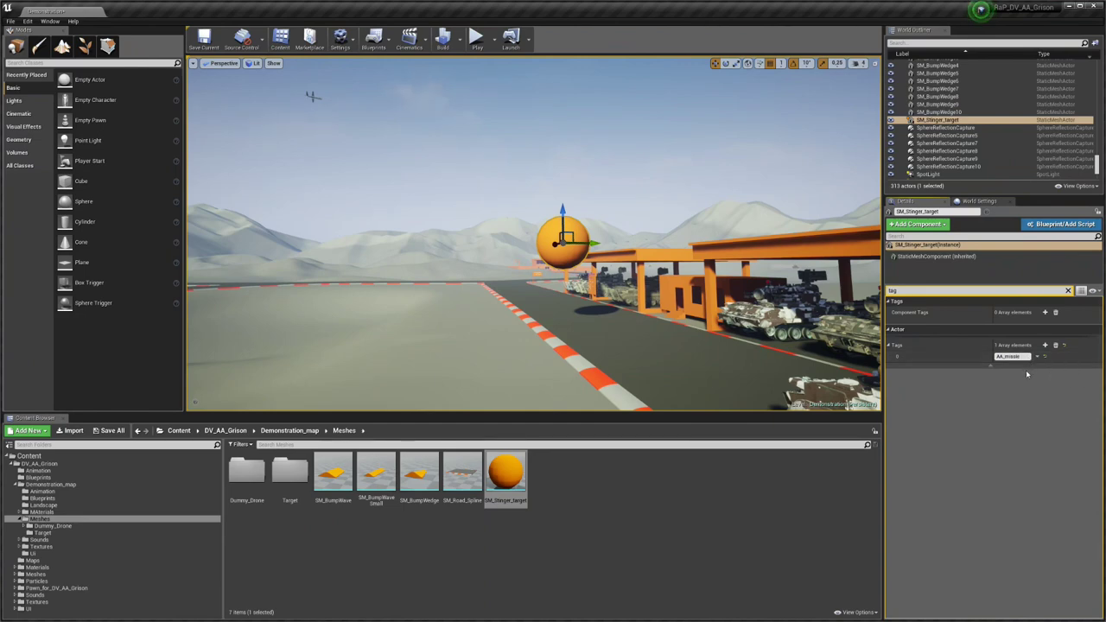
key(ctrl+z)
Play the level again, select the AA missiles and test their lock on the orange sphere, then stop playing
right_drag(669, 296, 702, 284)
click(484, 107)
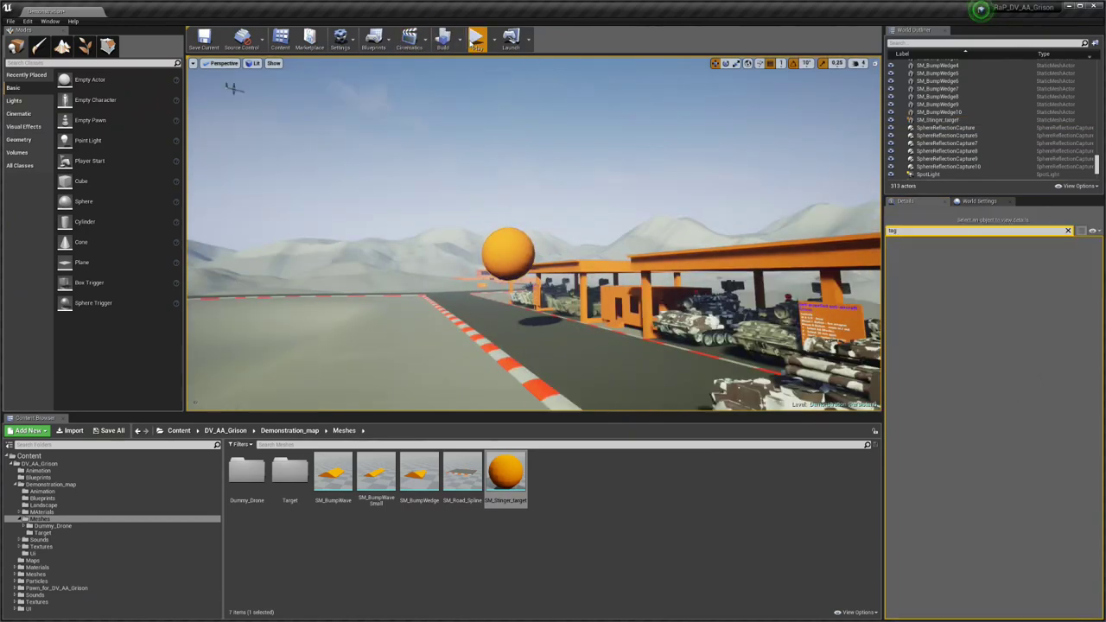
click(477, 37)
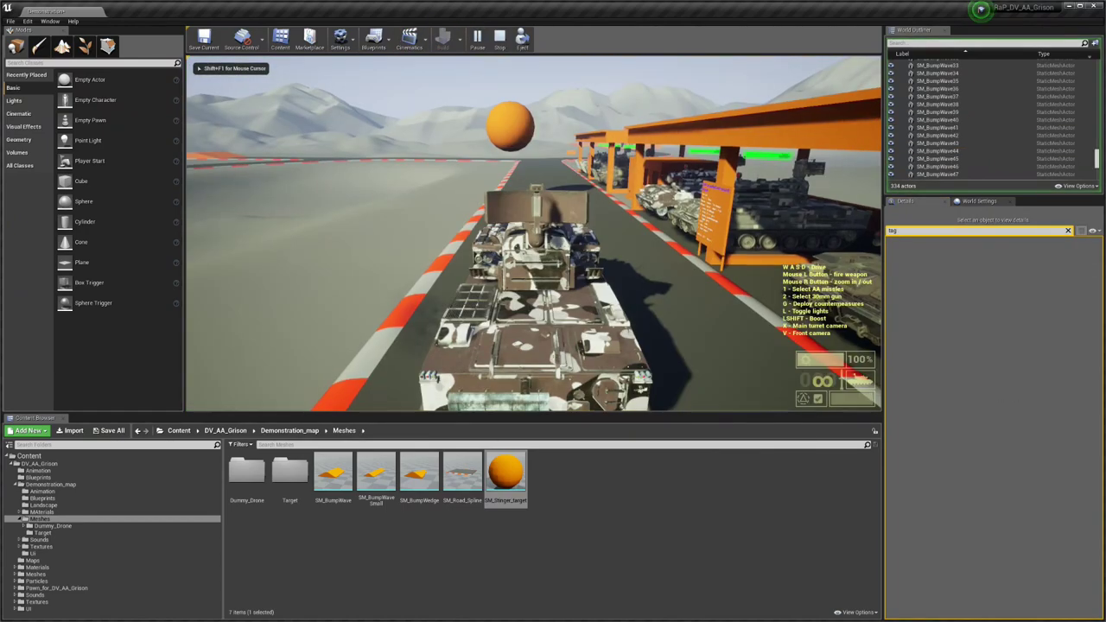
key(1)
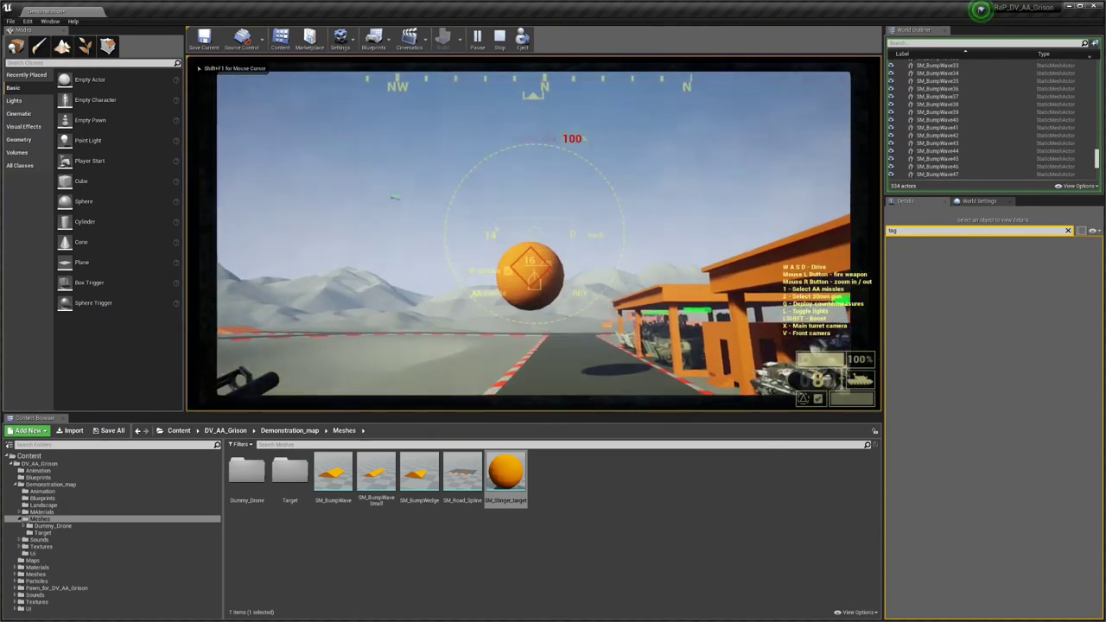
key(w)
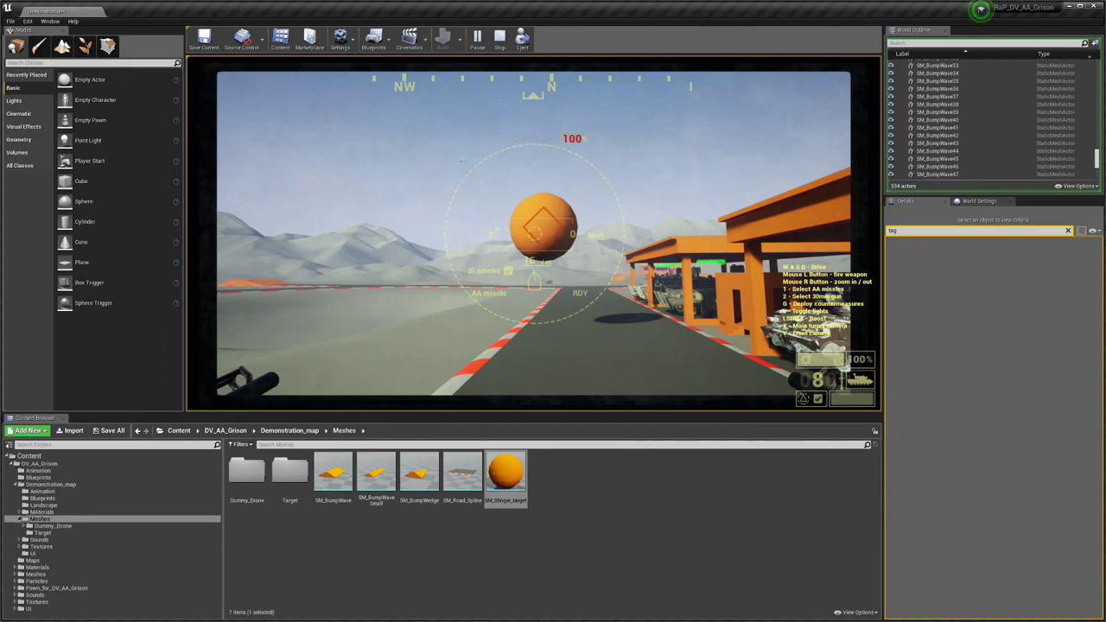
key(Escape)
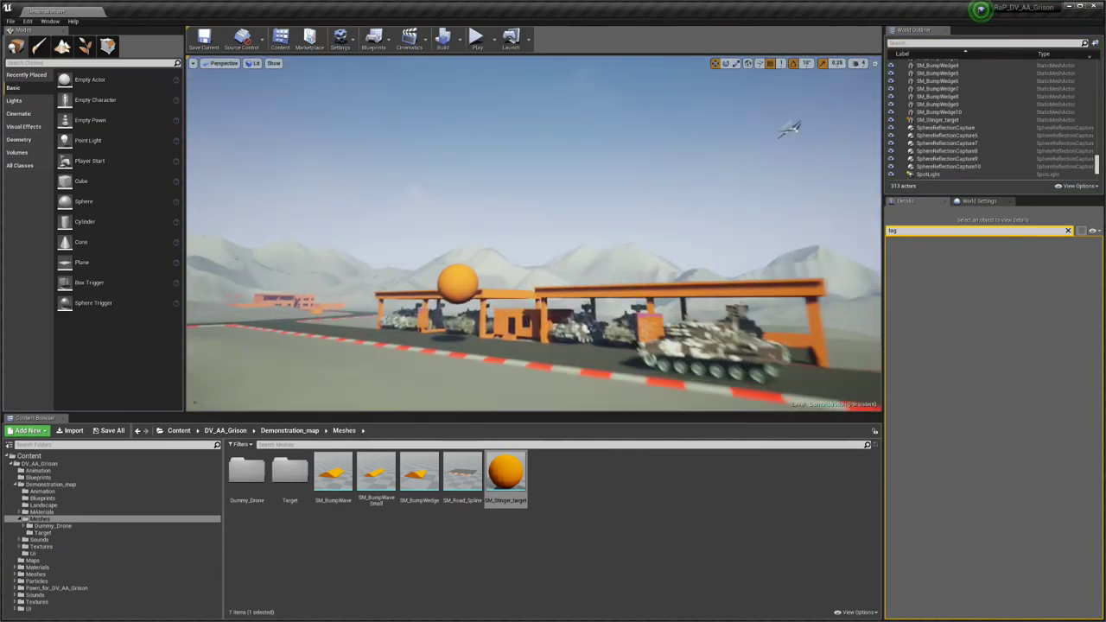
Play the level, select the Grison's 30mm guns and fire them at the orange sphere to check for hit feedback, then stop playing
key(w)
mouse_move(621, 258)
right_down()
mouse_move(647, 264)
mouse_move(600, 266)
mouse_move(620, 258)
right_up()
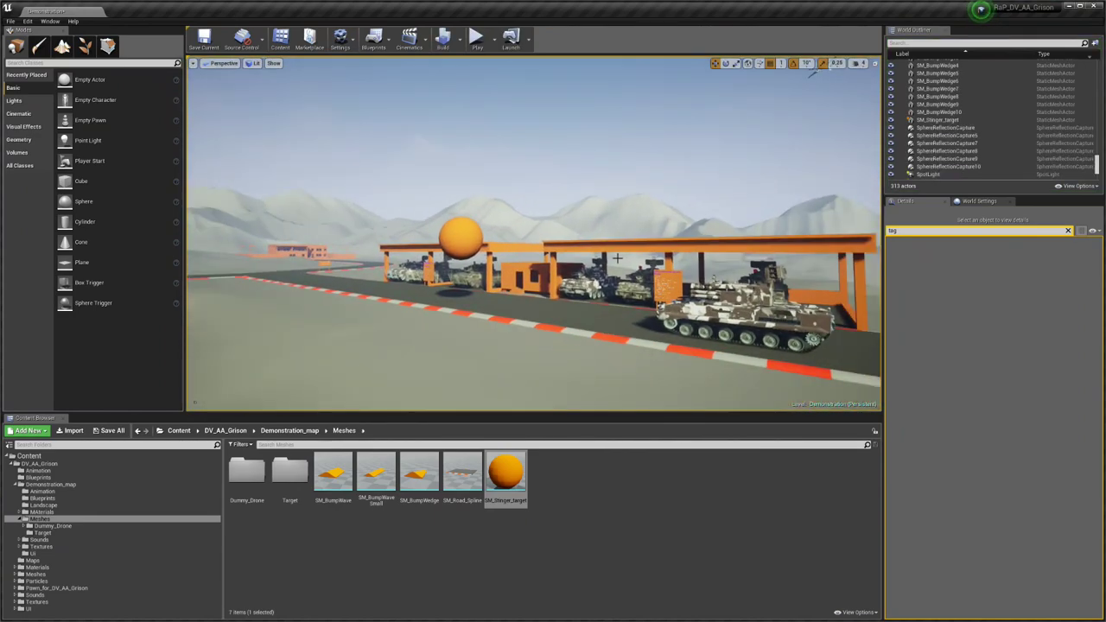
click(463, 234)
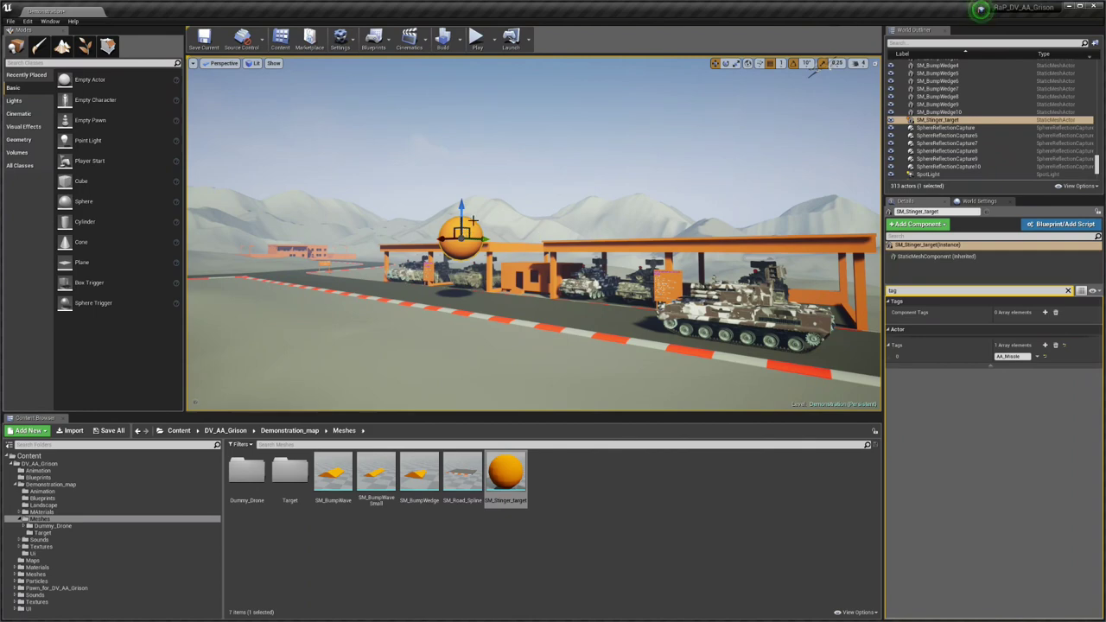
click(476, 37)
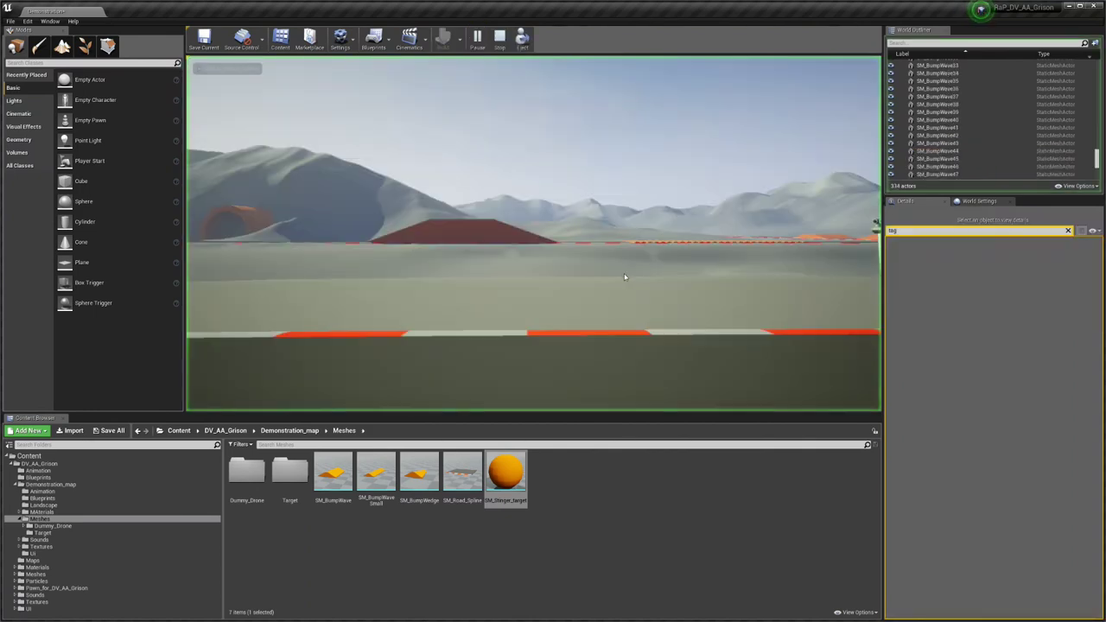
key(e)
key(x)
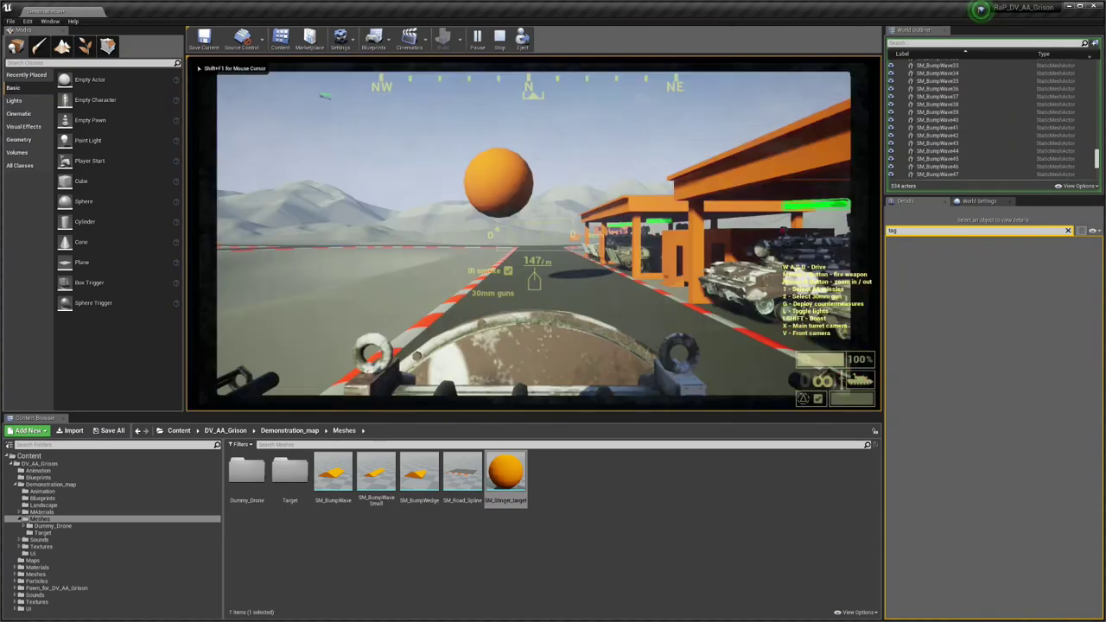
key(2)
click(534, 235)
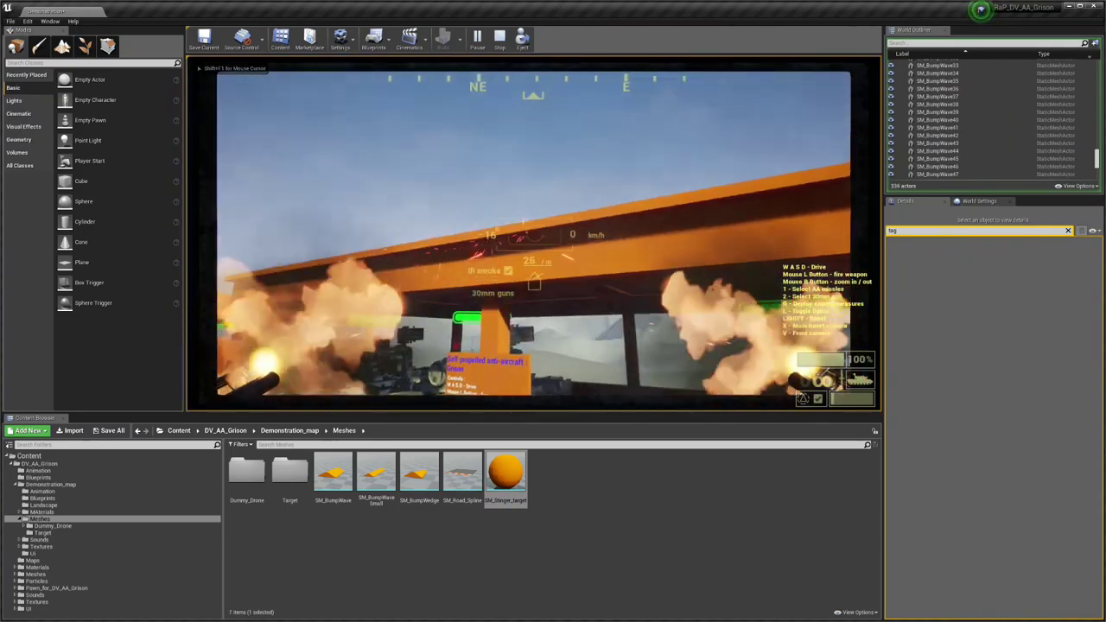
click(305, 212)
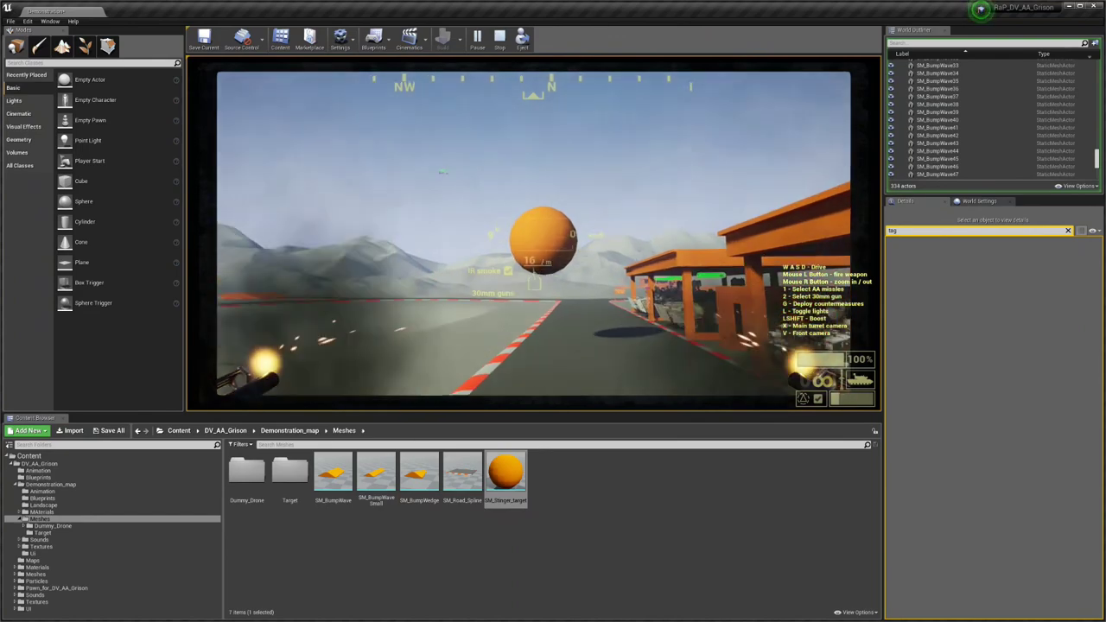
key(Escape)
Add a second actor tag, Hit_marker, to the orange sphere
mouse_move(479, 308)
right_down()
mouse_move(536, 308)
mouse_move(544, 333)
mouse_move(479, 307)
right_up()
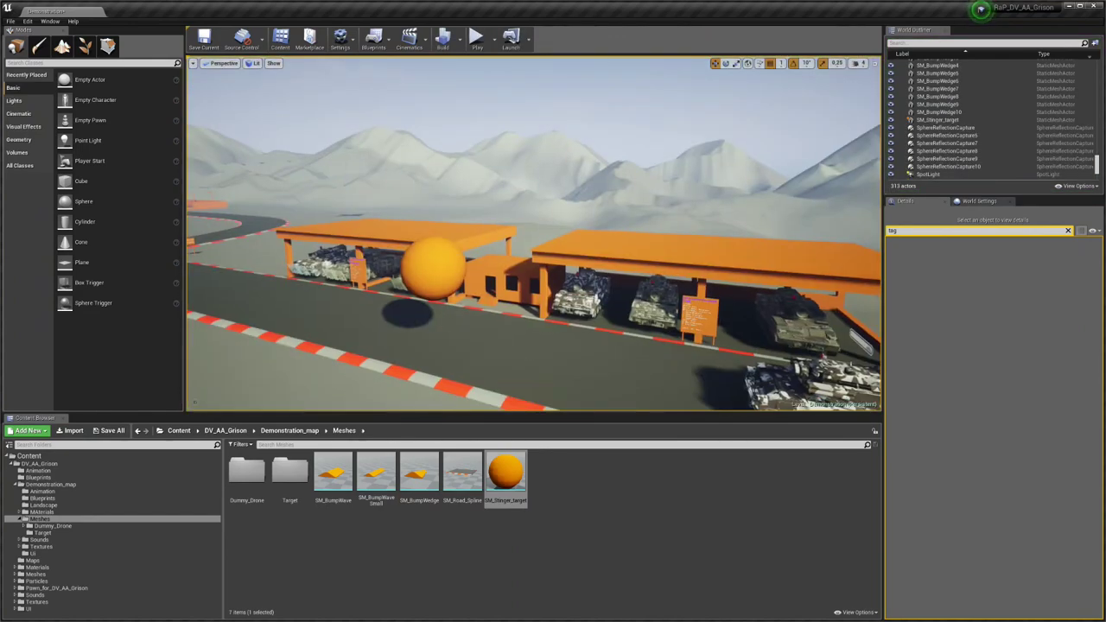
click(432, 266)
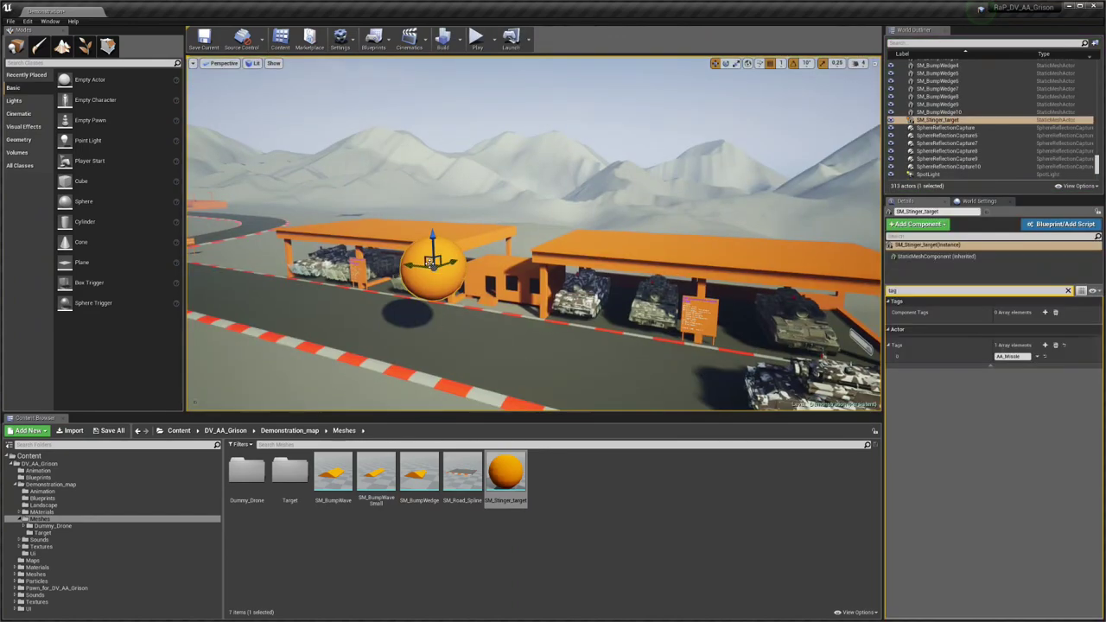
click(1046, 346)
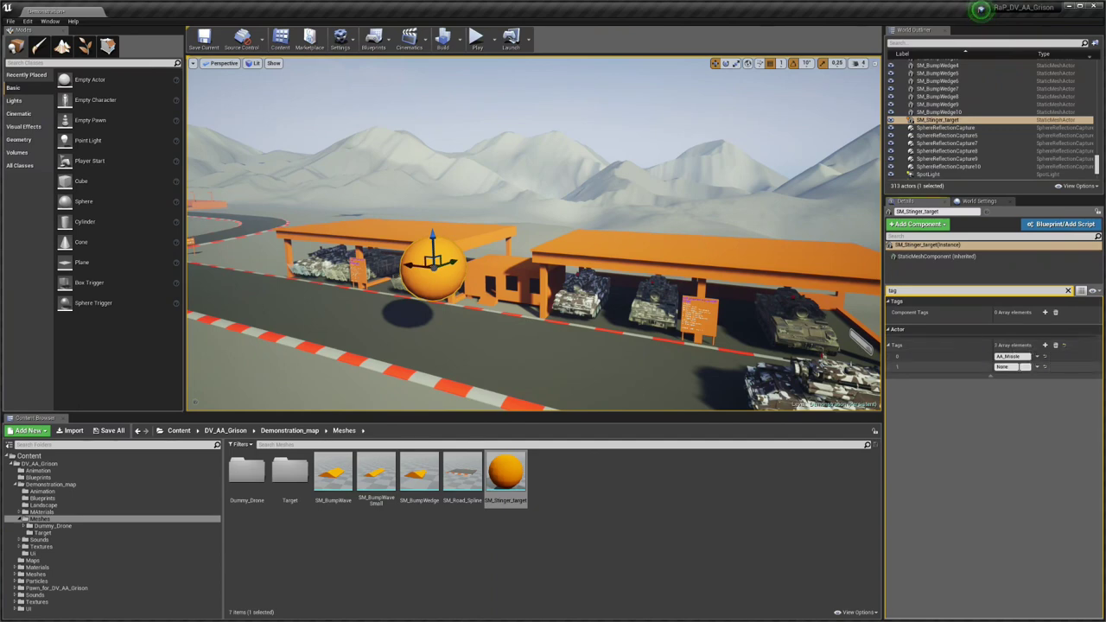
click(1017, 367)
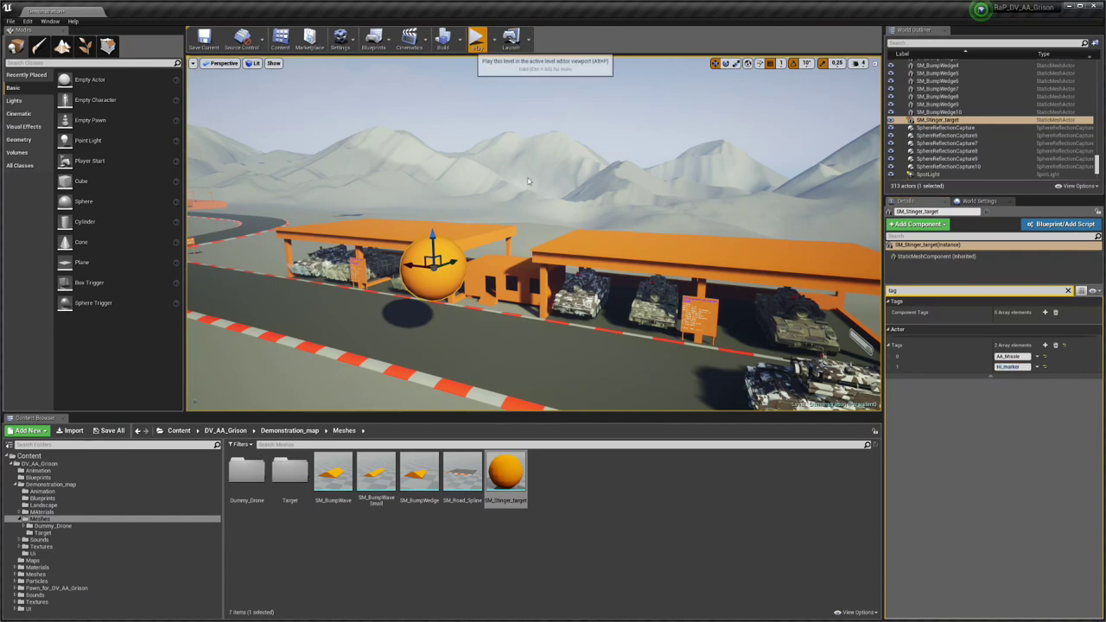
Play the level, fire the 30mm guns at the orange sphere from the main turret camera, then stop playing
click(476, 38)
key(x)
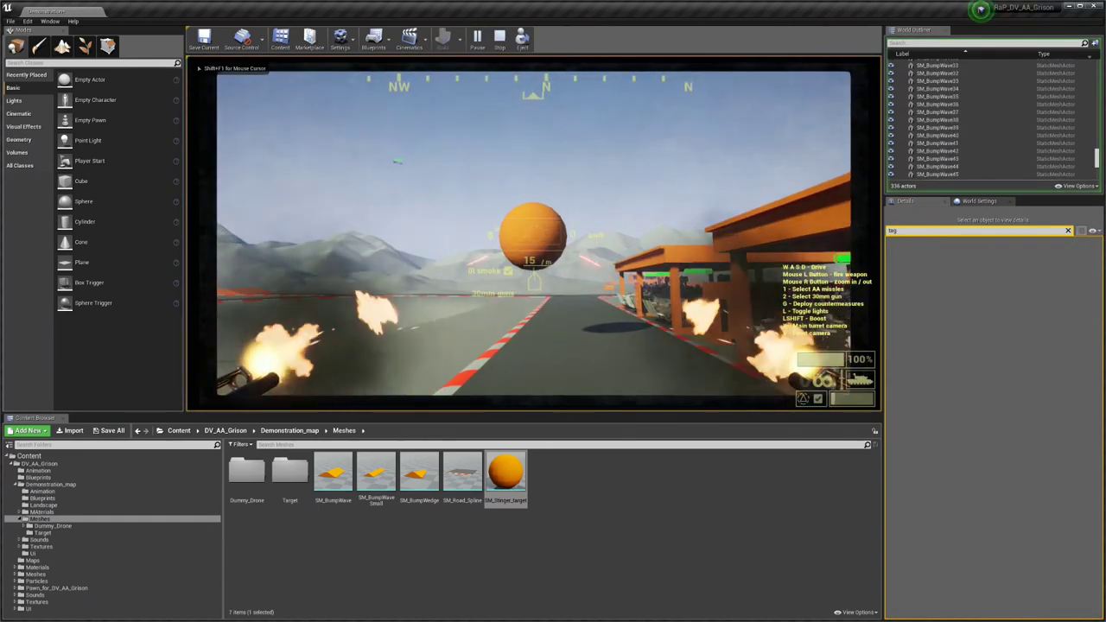
key(Escape)
Compare the actor tags of the flying dummy drone with those of the orange sphere, leaving the sphere selected
right_drag(575, 226, 551, 221)
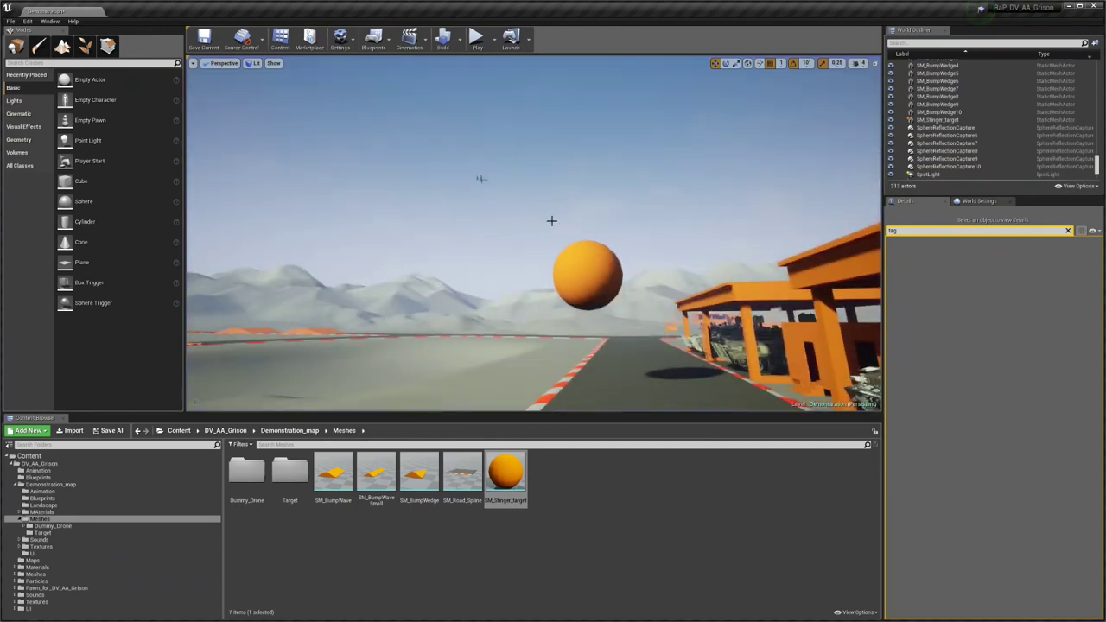
click(482, 179)
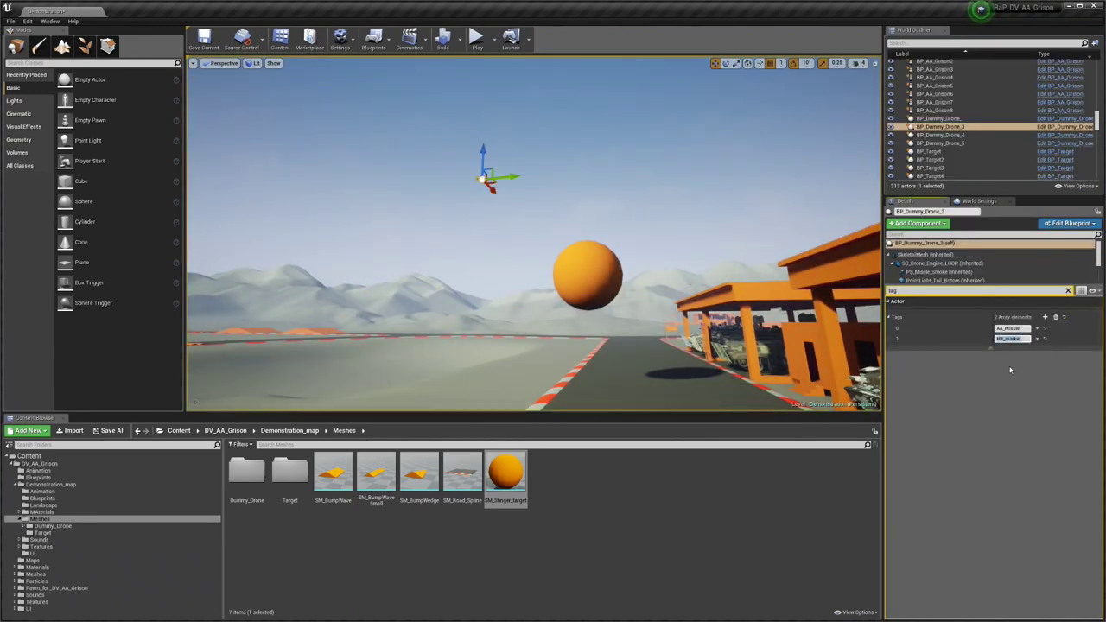
click(580, 276)
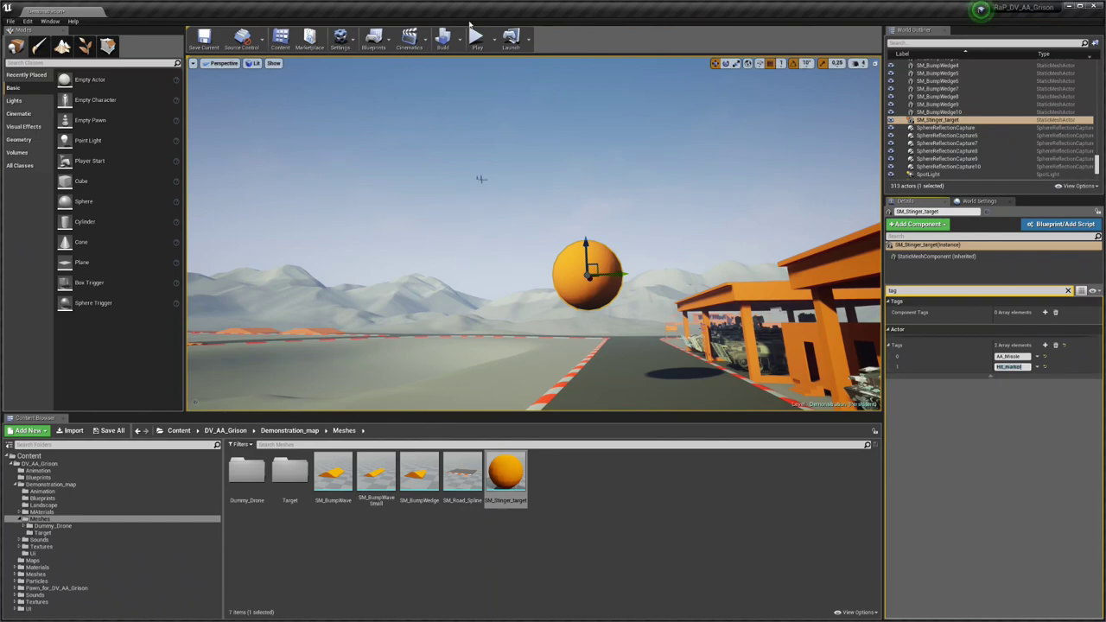
Play the level again, fire the 30mm guns at the orange sphere in normal and zoomed turret view, then stop playing
click(476, 37)
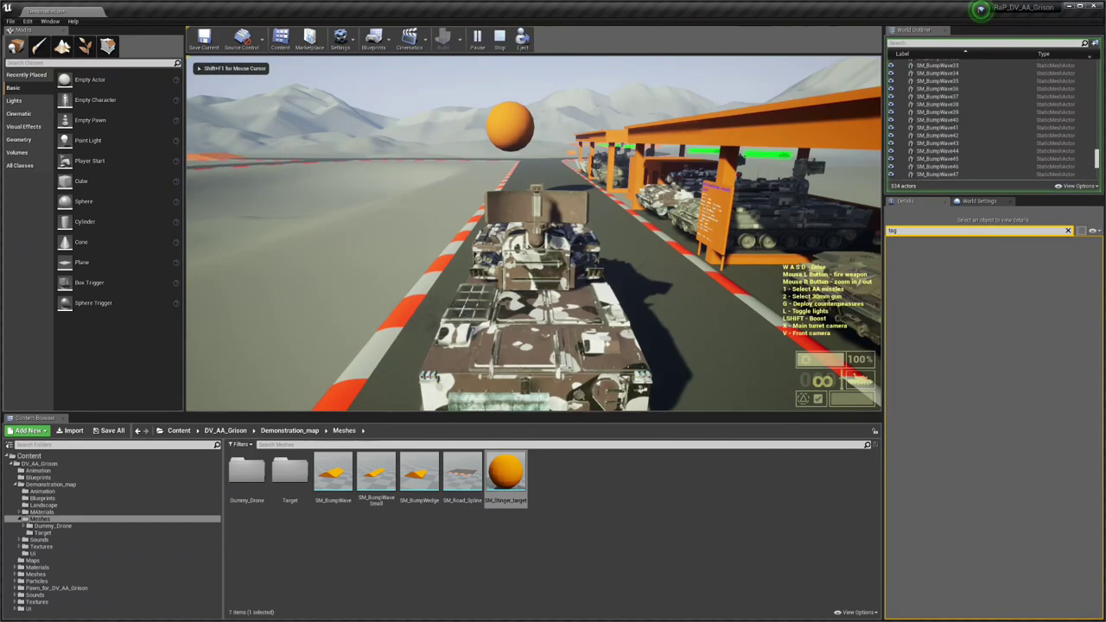
key(c)
click(534, 233)
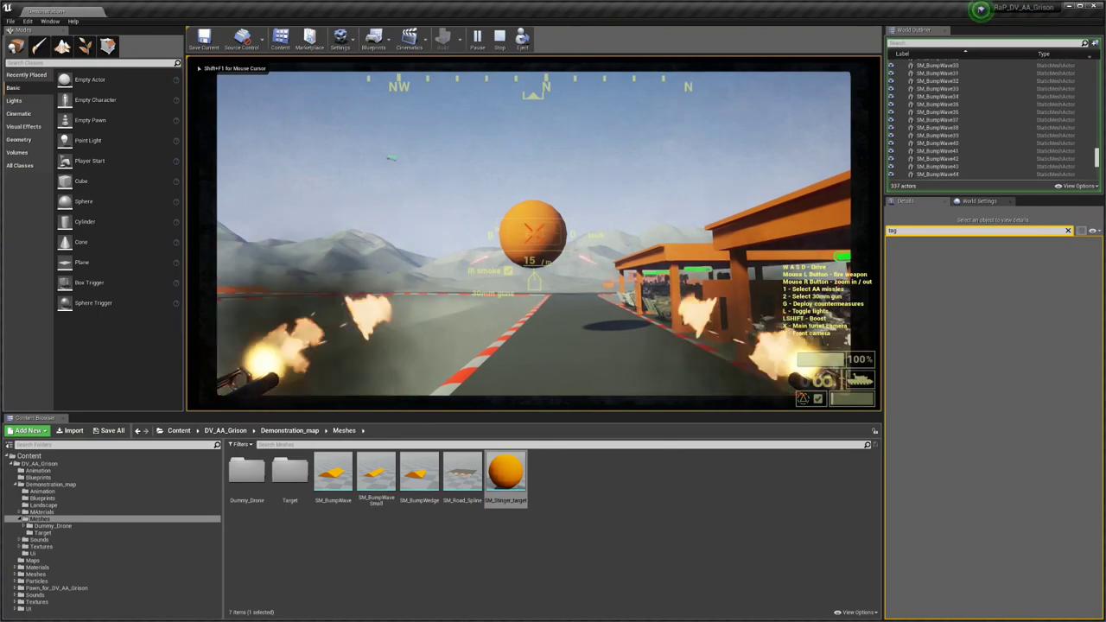
right_click(534, 234)
click(534, 233)
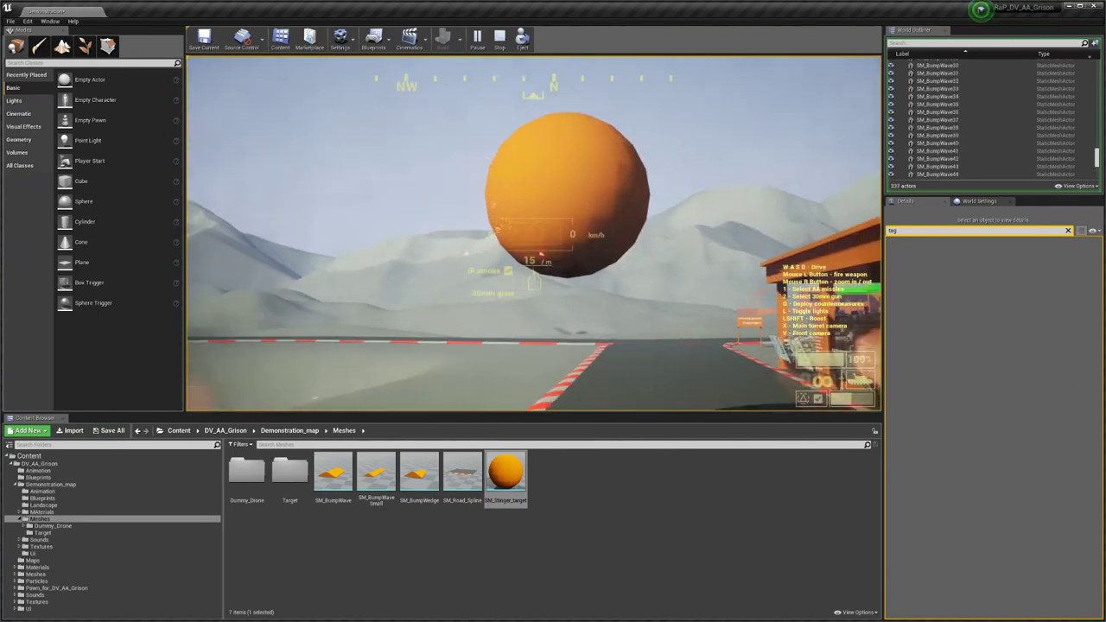
right_click(534, 233)
click(533, 234)
key(Escape)
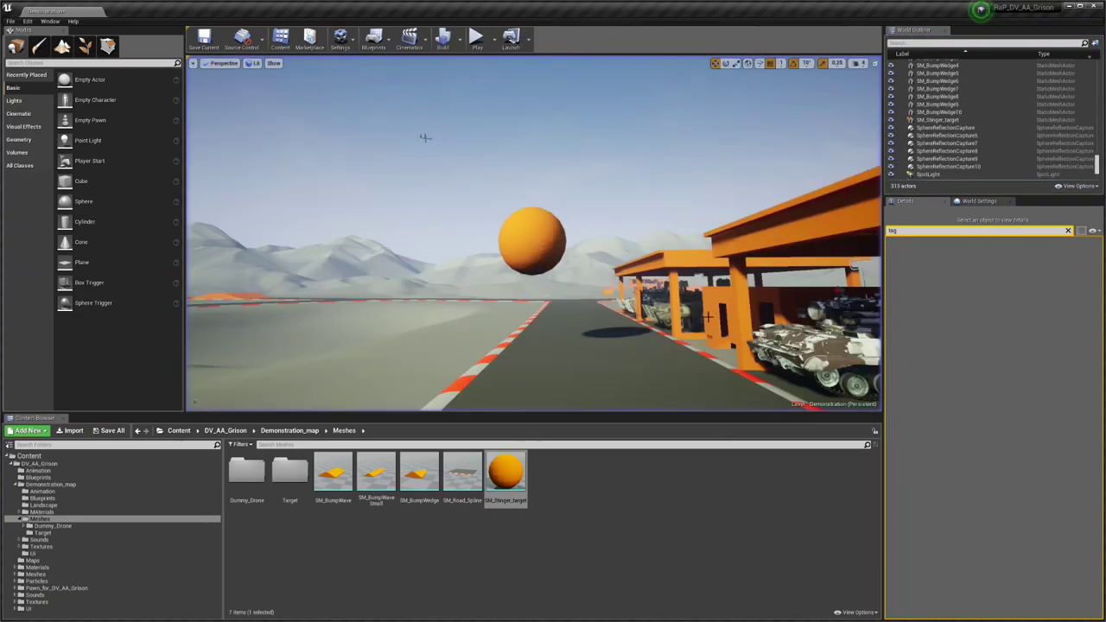
Delete the orange target sphere hovering over the road
right_drag(534, 234, 489, 186)
key(w)
key(s)
right_drag(466, 232, 467, 246)
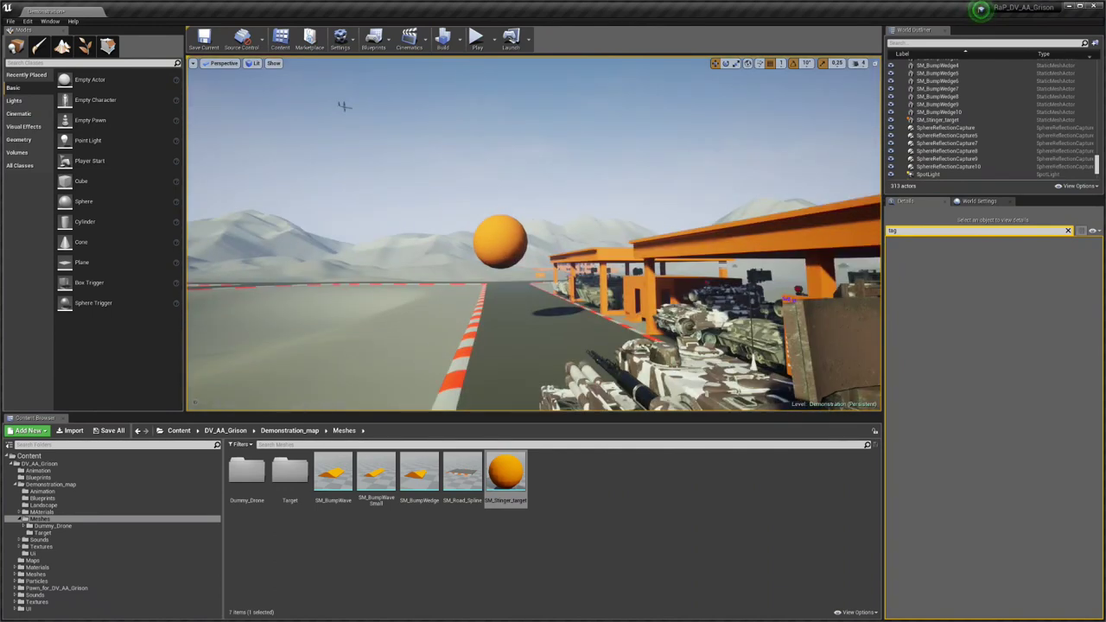
key(s)
right_drag(467, 246, 510, 261)
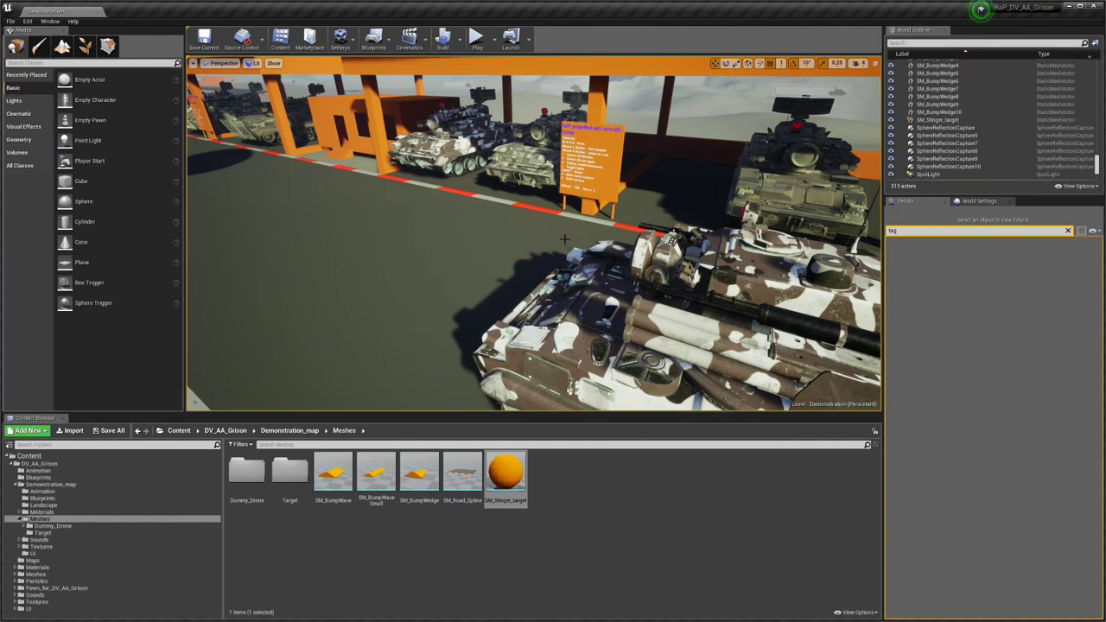
mouse_move(407, 197)
right_down()
mouse_move(388, 187)
mouse_move(428, 186)
mouse_move(423, 194)
right_up()
right_drag(637, 359, 630, 323)
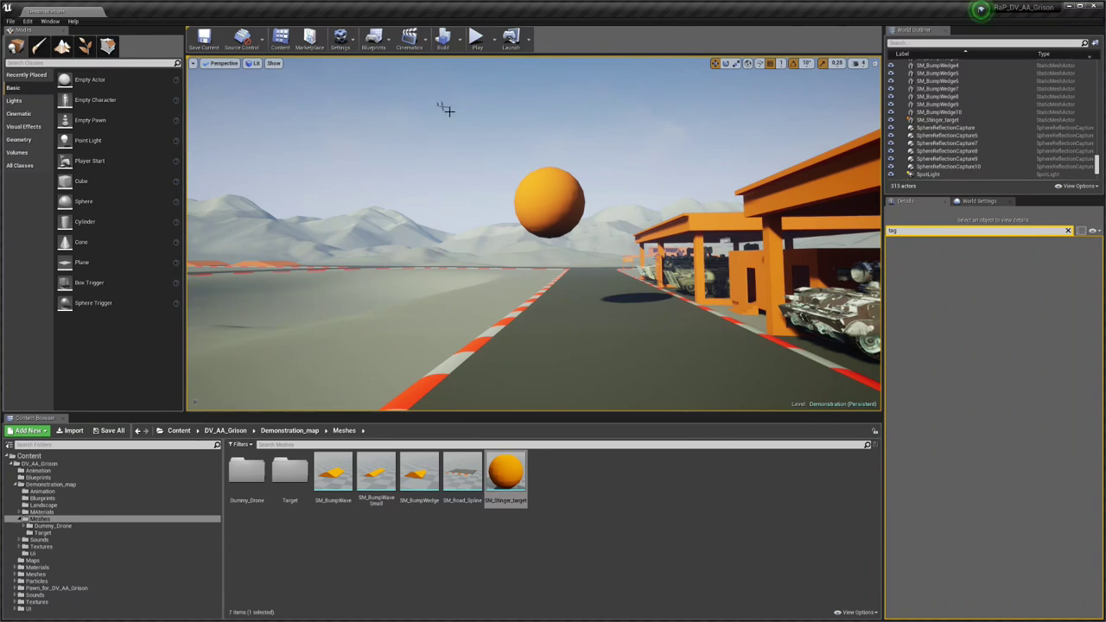
click(567, 197)
key(Delete)
mouse_move(578, 253)
right_down()
mouse_move(735, 277)
mouse_move(277, 274)
mouse_move(195, 268)
mouse_move(188, 252)
mouse_move(223, 272)
mouse_move(218, 258)
mouse_move(577, 254)
right_up()
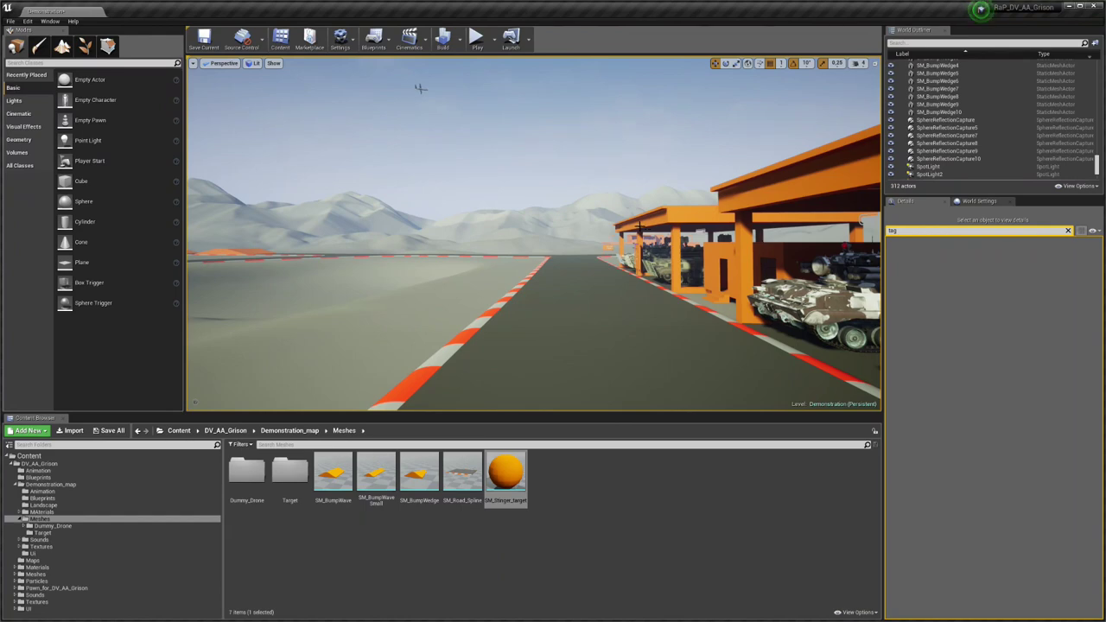
Select the dummy drone to show its tags, play the level to view it through the Grison's main turret camera, then stop playing
right_drag(604, 221, 604, 221)
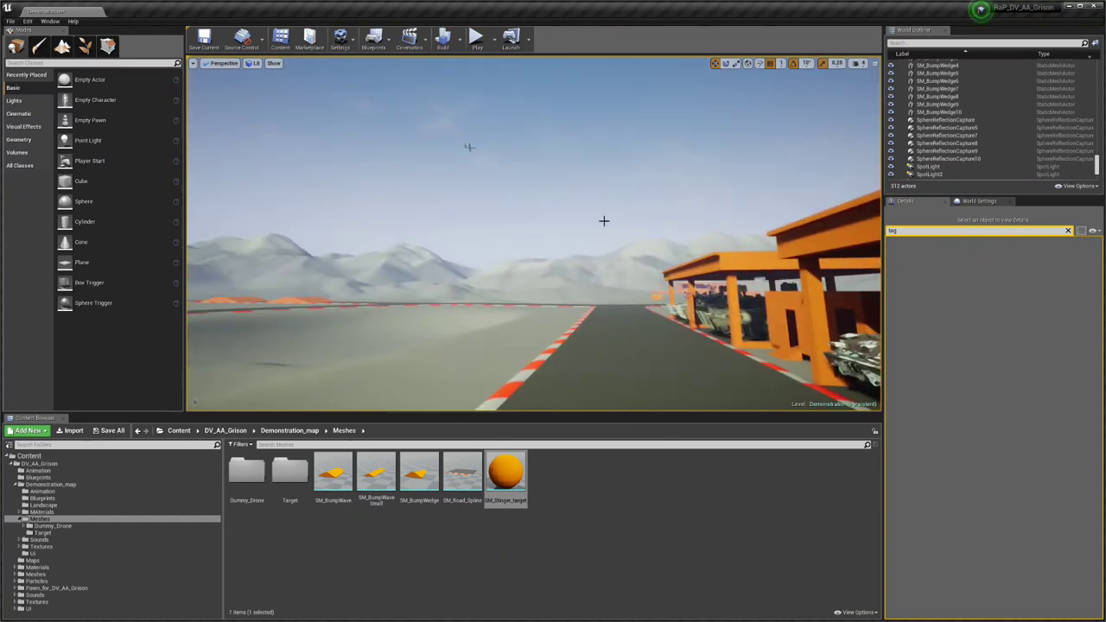
click(469, 147)
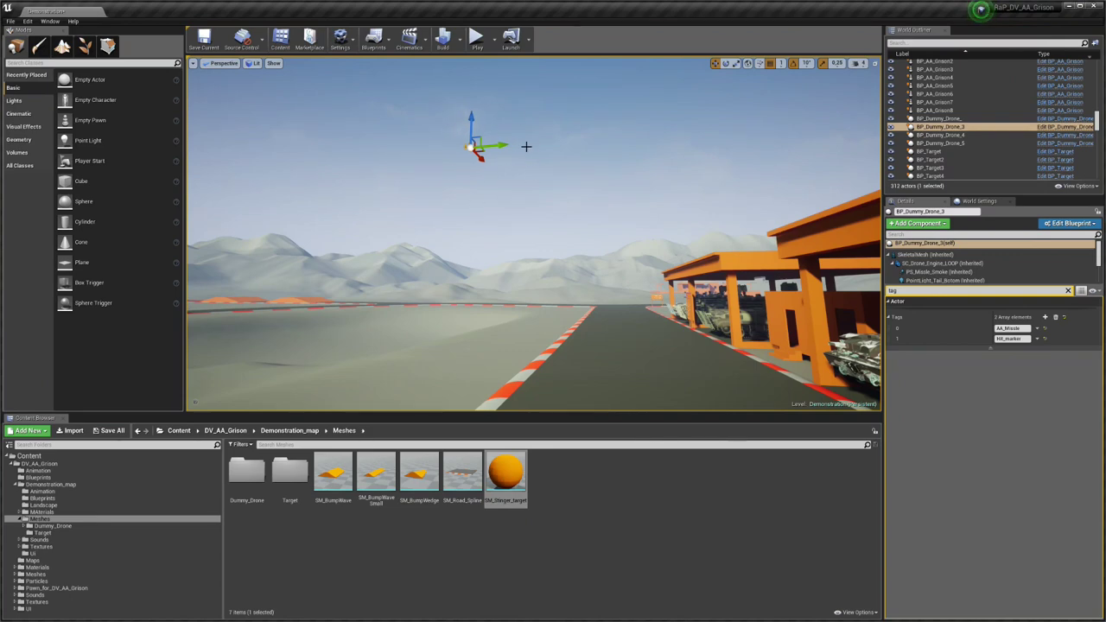
click(476, 37)
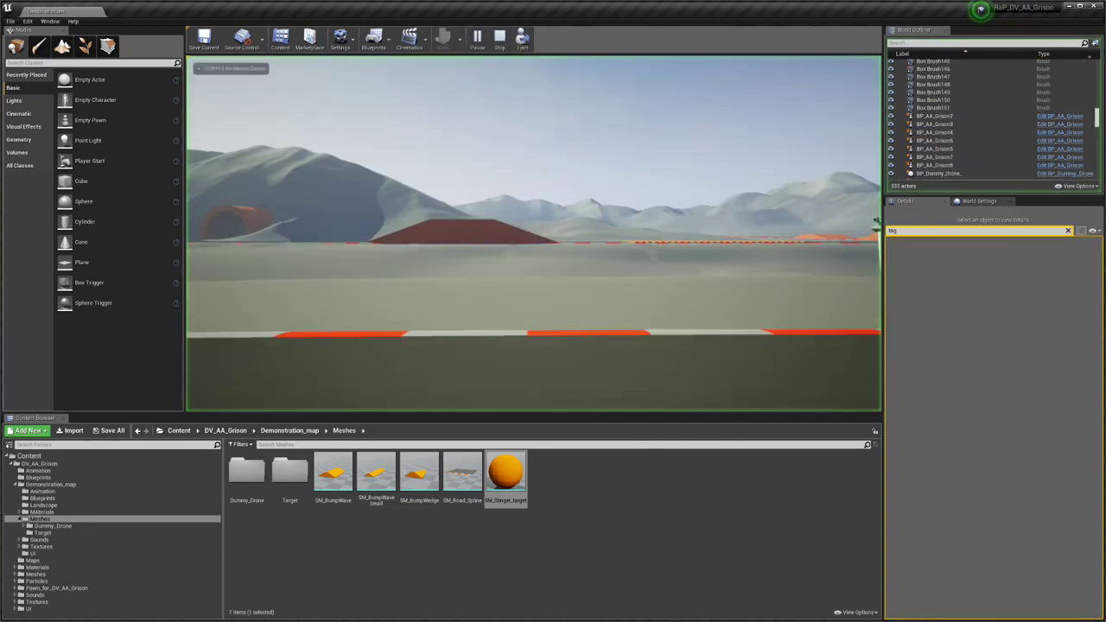
key(v)
key(x)
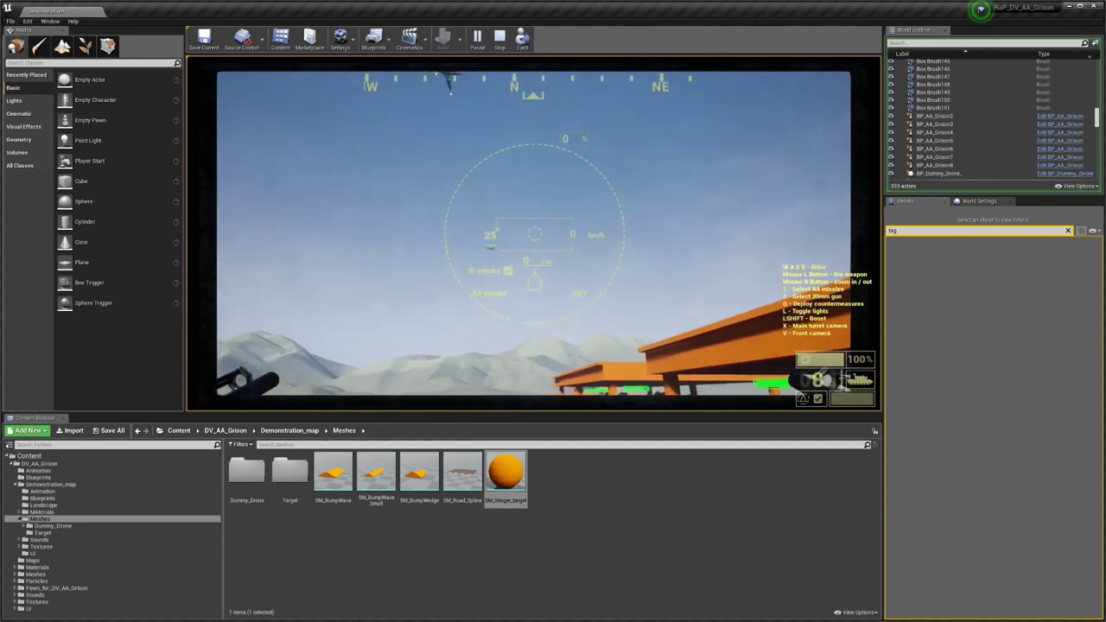
key(Escape)
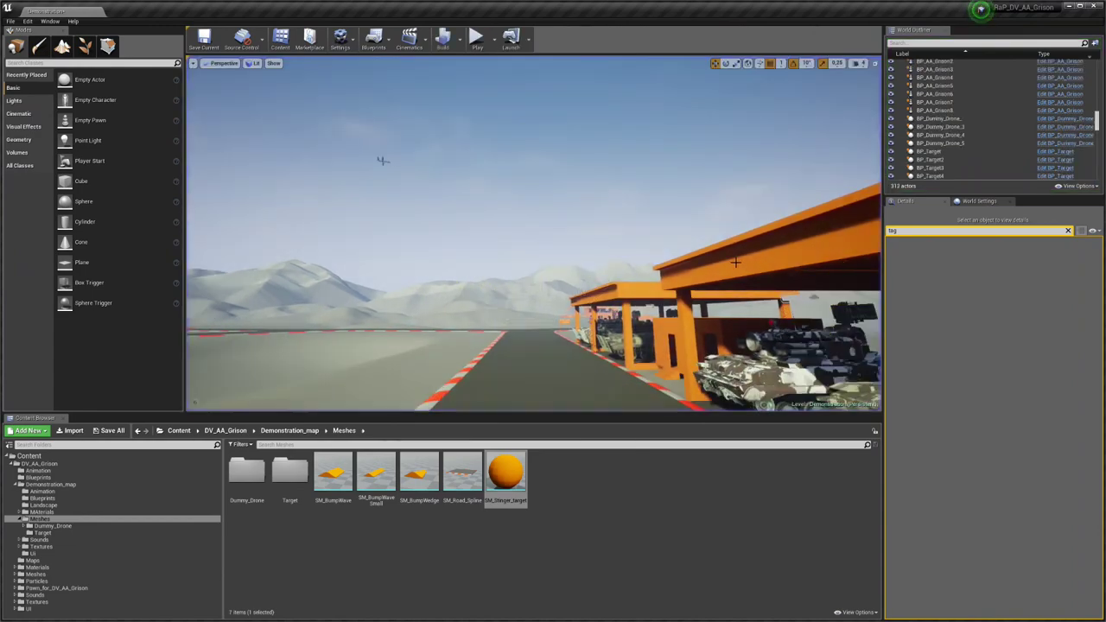
Select the distant dummy drone in the sky and examine its actor tags
key(s)
right_drag(523, 204, 782, 277)
key(w)
mouse_move(498, 230)
right_down()
mouse_move(513, 229)
mouse_move(488, 219)
right_up()
click(526, 212)
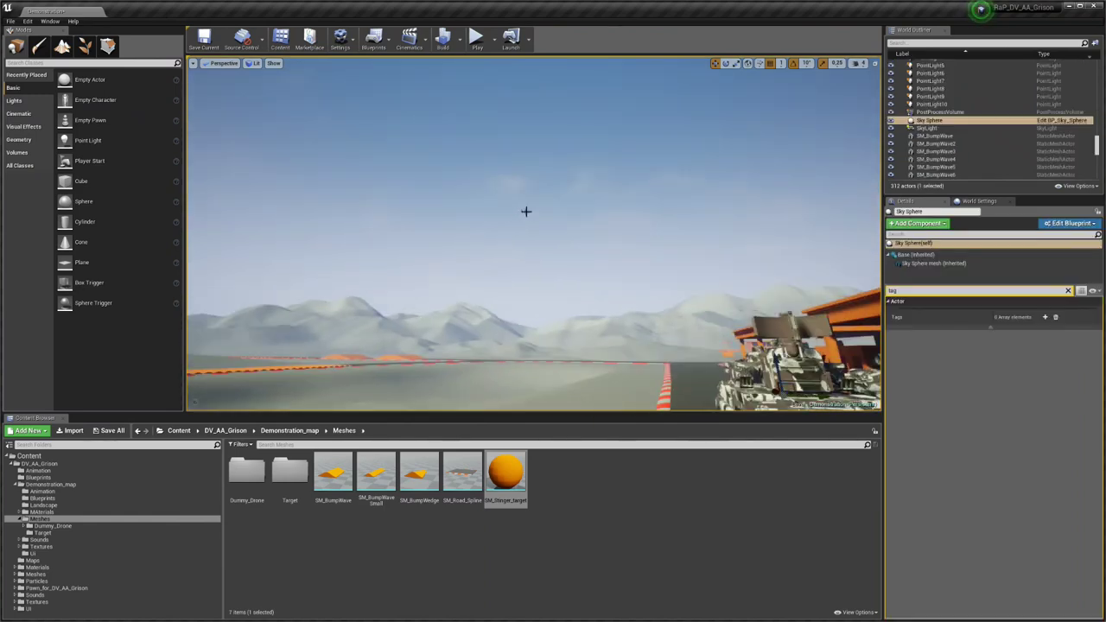
scroll(525, 212, up, 6)
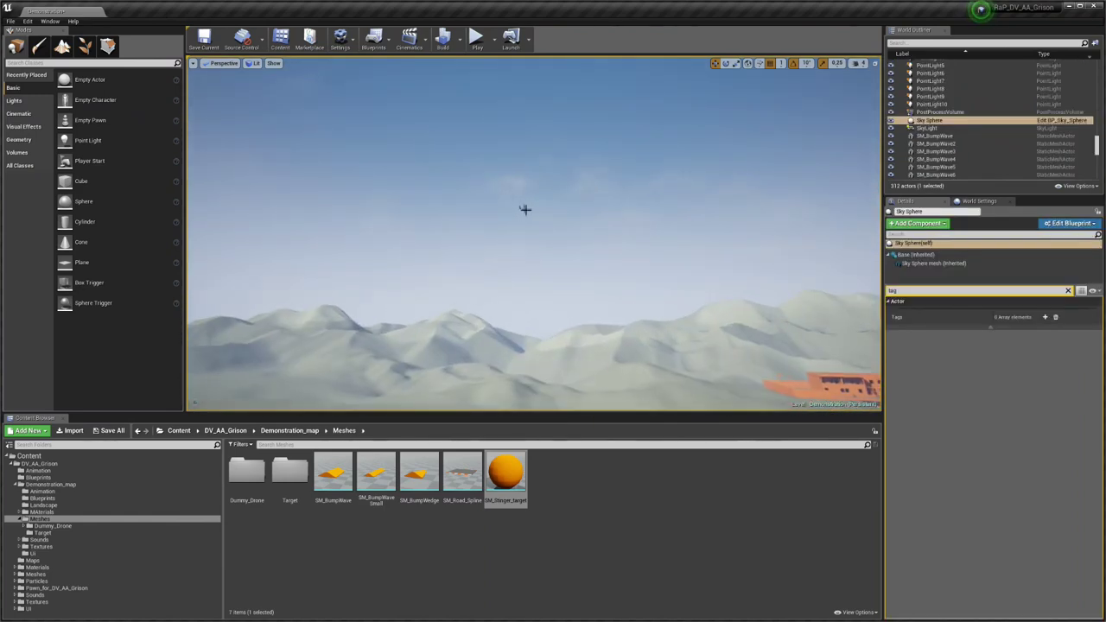
click(525, 209)
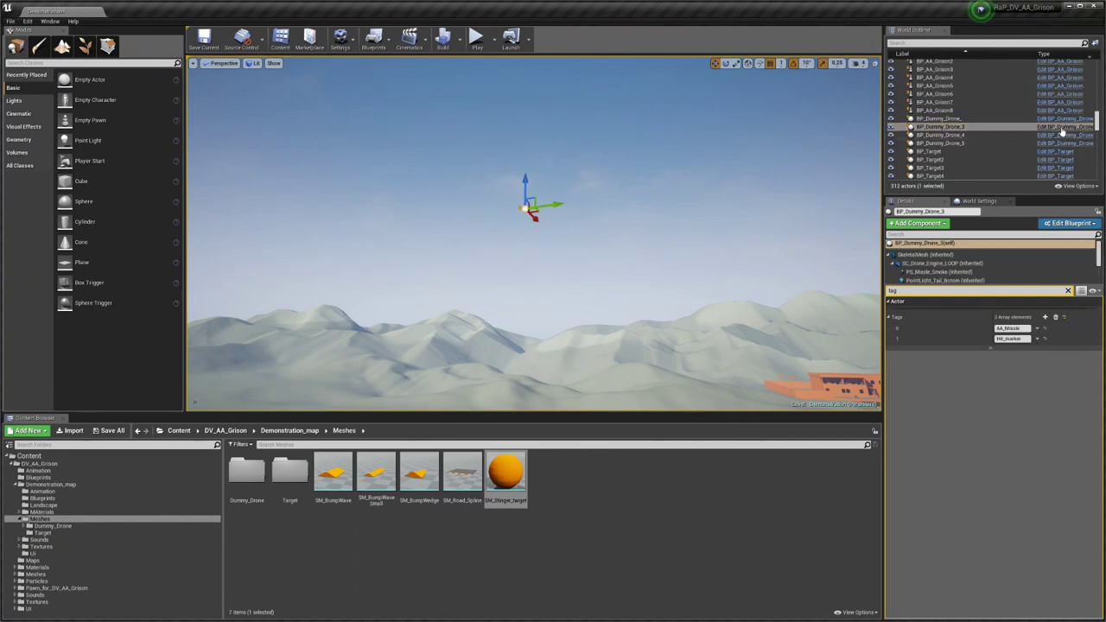
Place the SM_Stinger_target mesh above the road in front of the Grison, beside the parked vehicles
right_drag(658, 198, 463, 268)
drag(506, 472, 490, 235)
right_drag(490, 235, 320, 207)
right_drag(442, 249, 683, 191)
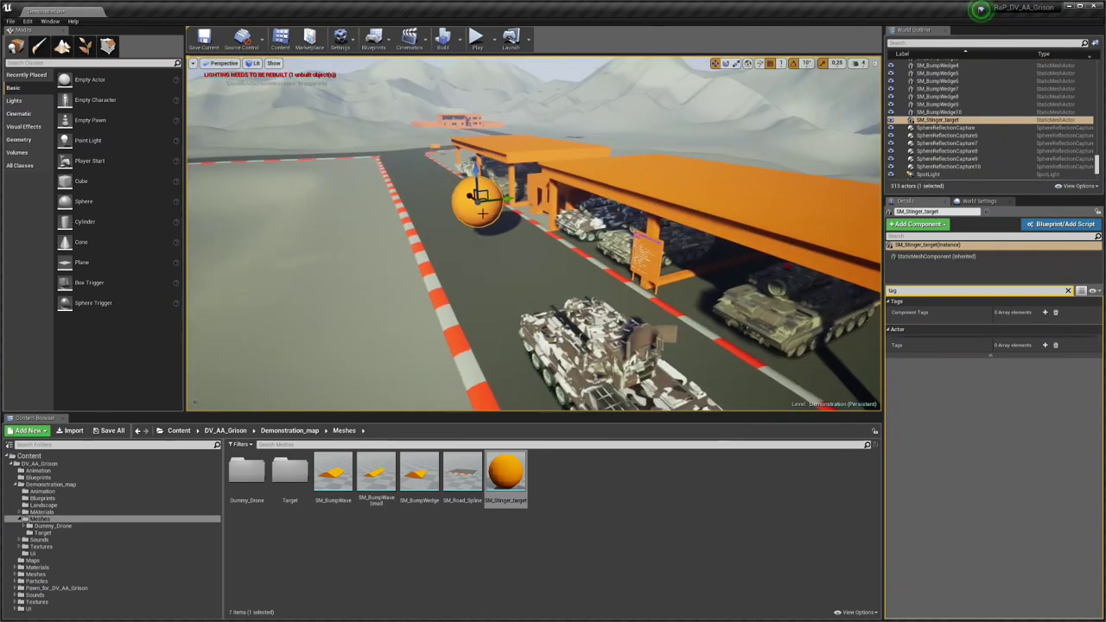
right_drag(478, 216, 471, 164)
drag(650, 302, 635, 319)
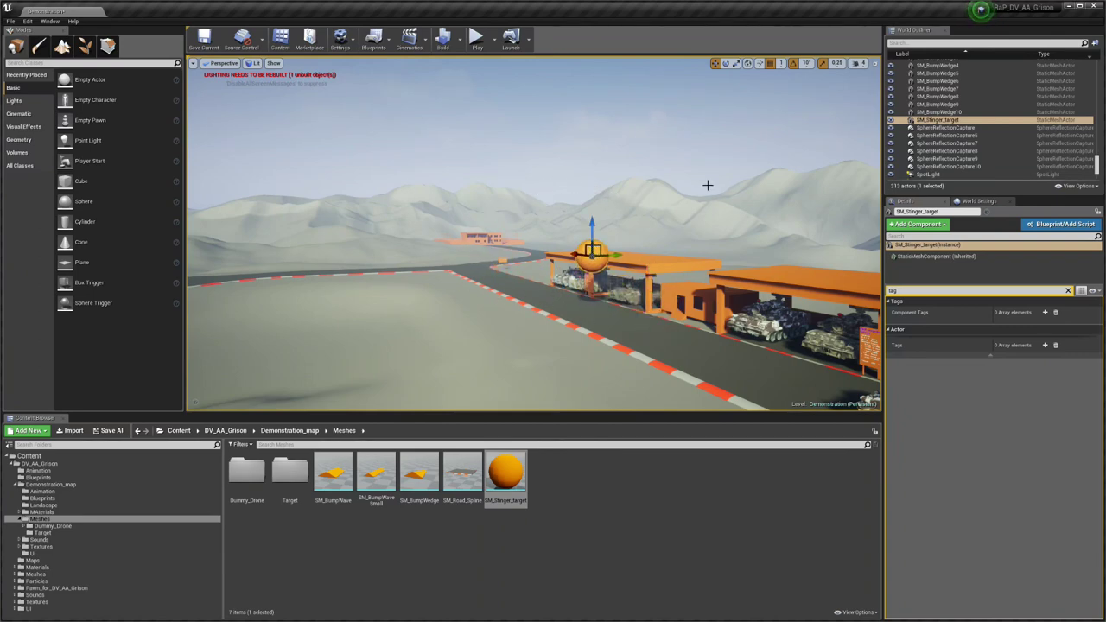
right_drag(642, 325, 676, 321)
right_drag(432, 138, 587, 389)
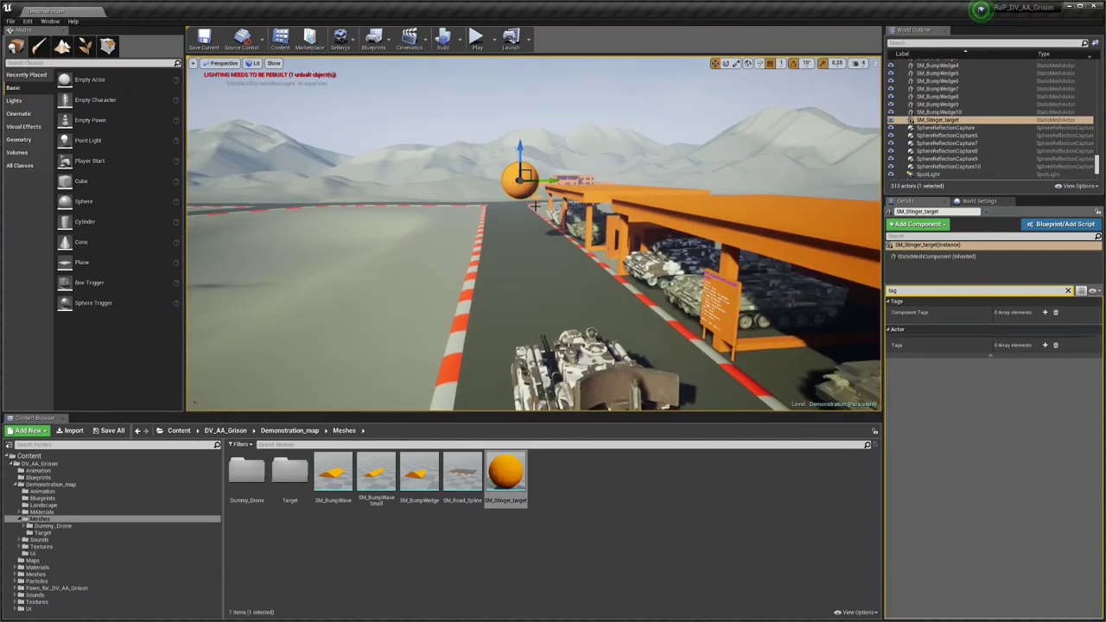
right_drag(587, 389, 571, 381)
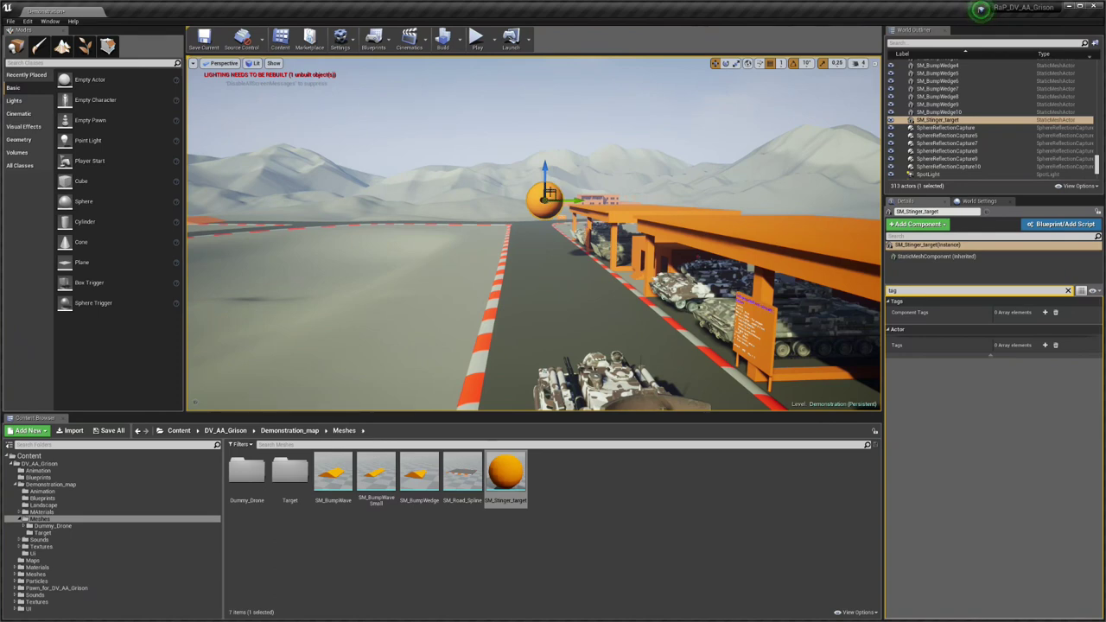
Raise the target sphere high above the road, then lower it back to just above the road surface
drag(546, 195, 513, 76)
right_drag(555, 174, 552, 161)
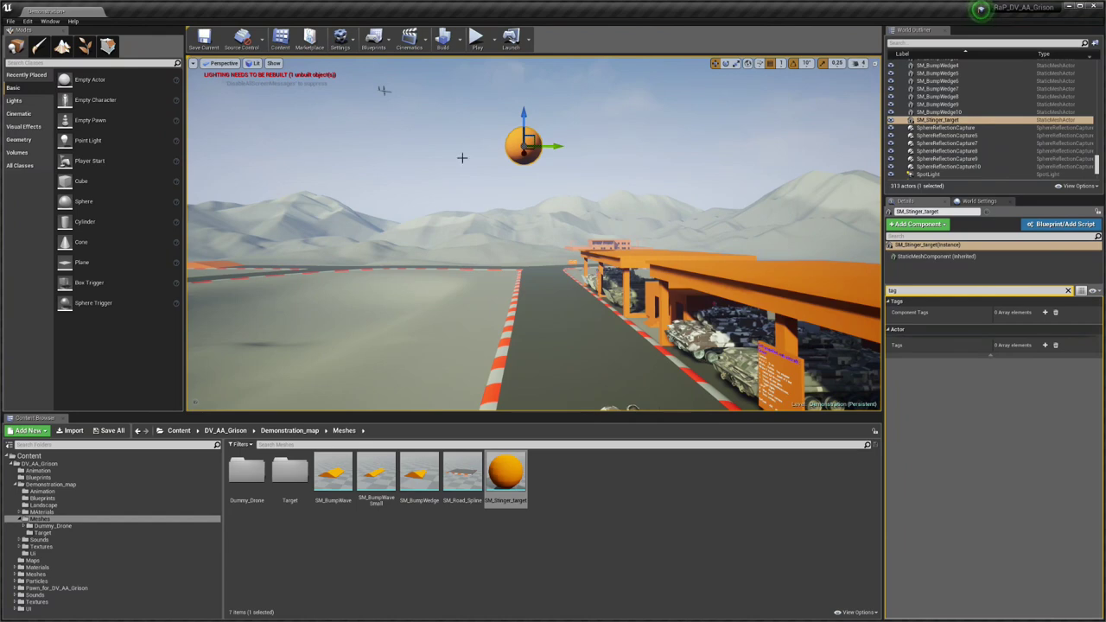
right_drag(595, 198, 619, 183)
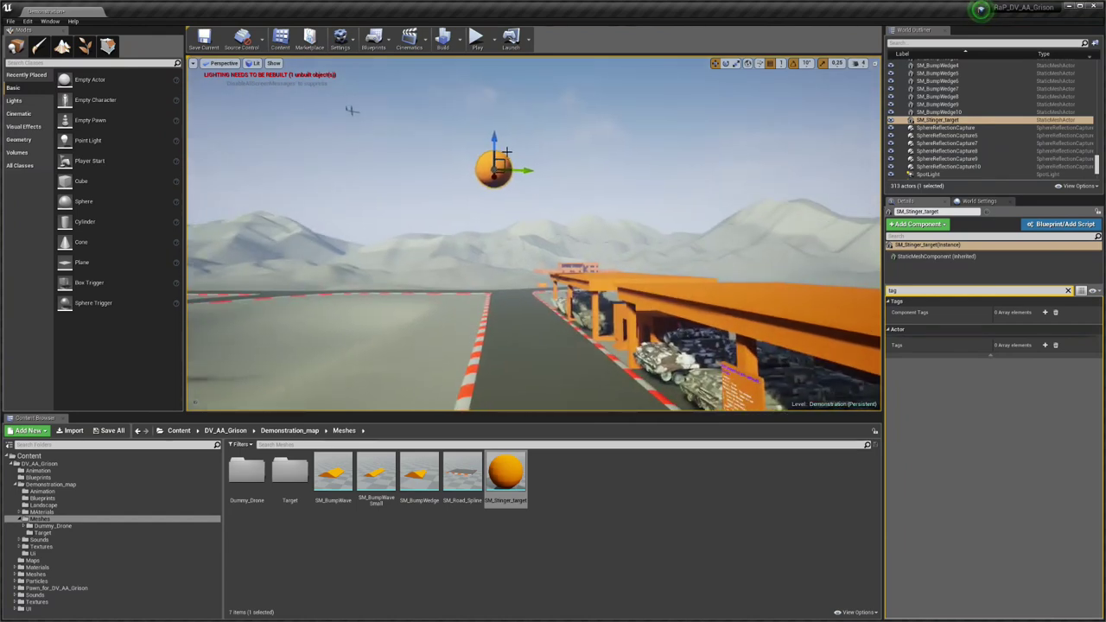
drag(496, 146, 500, 262)
right_drag(560, 288, 596, 320)
key(w)
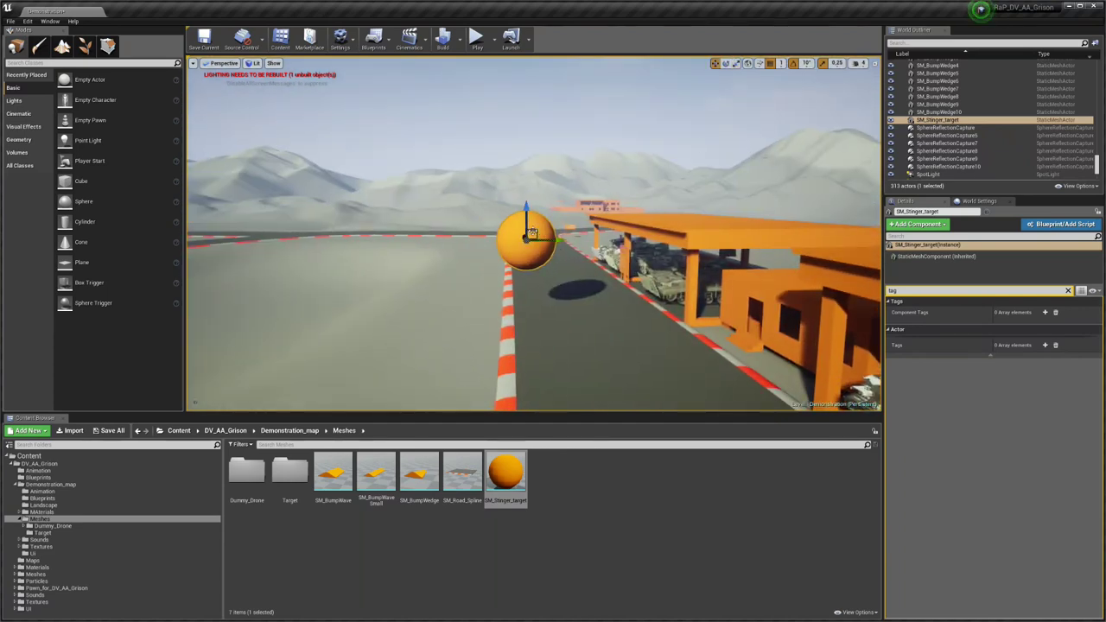
Duplicate the target sphere in place and scale the copy up uniformly until it surrounds the original
key(ctrl+w)
right_drag(540, 227, 544, 230)
key(space)
key(space)
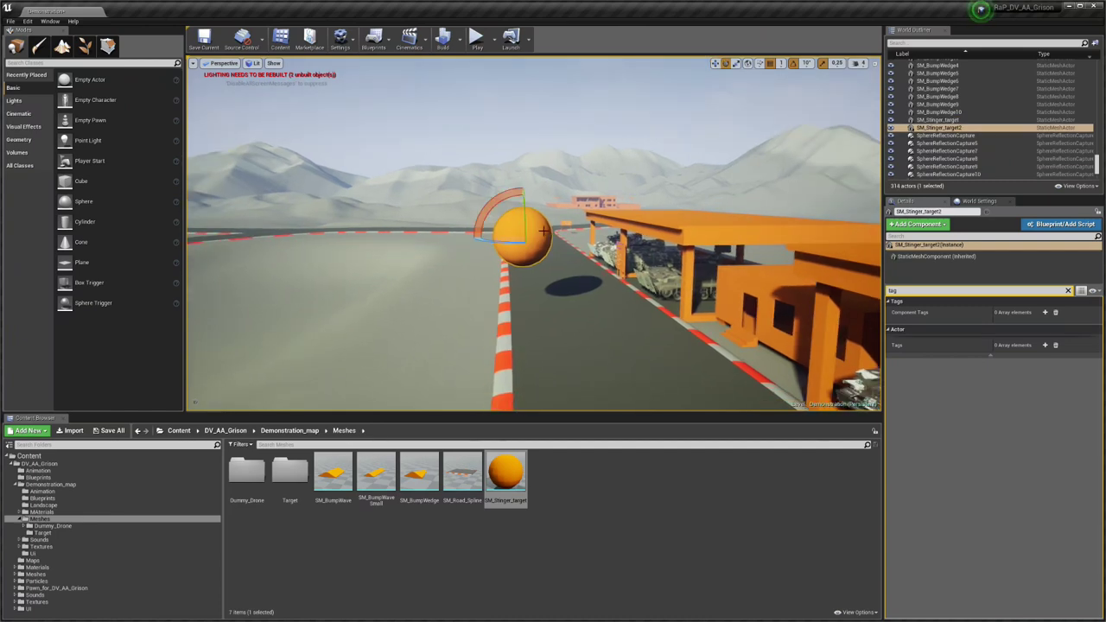
drag(523, 232, 567, 231)
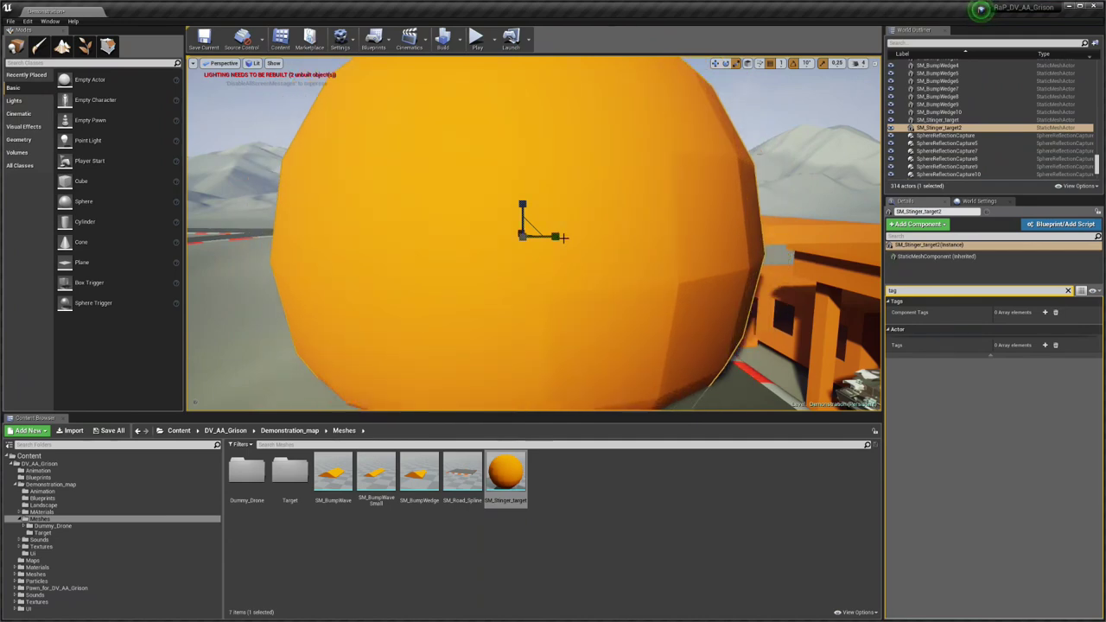
Hide the enlarged sphere and view the remaining small sphere from behind the Grison
key(h)
key(s)
right_drag(551, 195, 548, 145)
key(s)
right_drag(580, 358, 589, 377)
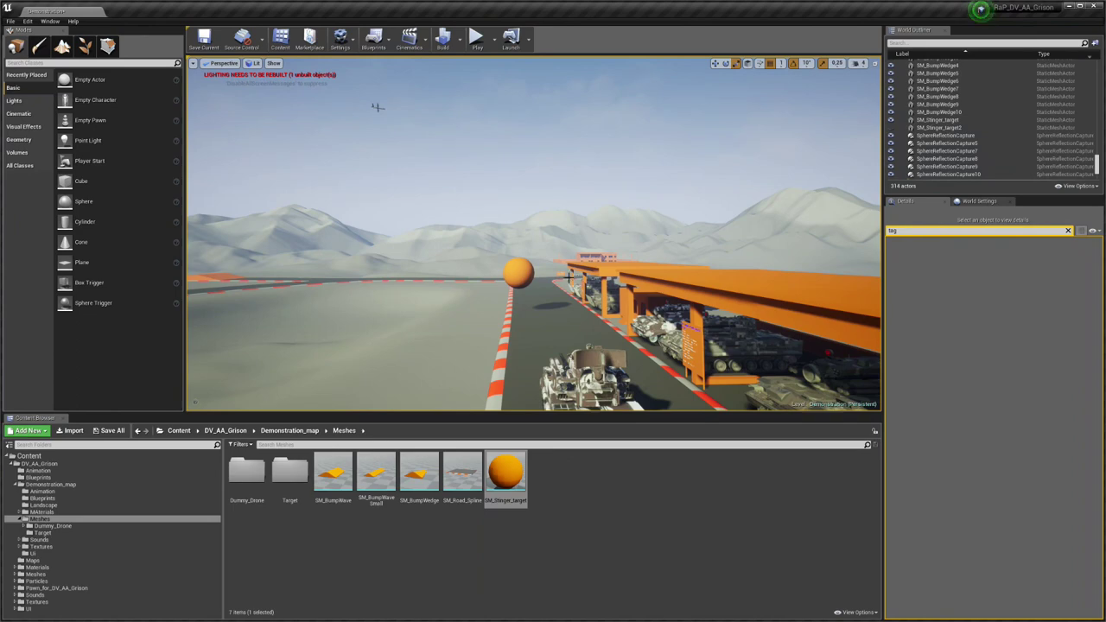
Unhide the enlarged sphere and delete both it and the original target sphere
key(ctrl+h)
click(520, 271)
key(Delete)
click(517, 273)
key(Delete)
mouse_move(530, 278)
right_down()
mouse_move(511, 251)
mouse_move(529, 294)
right_up()
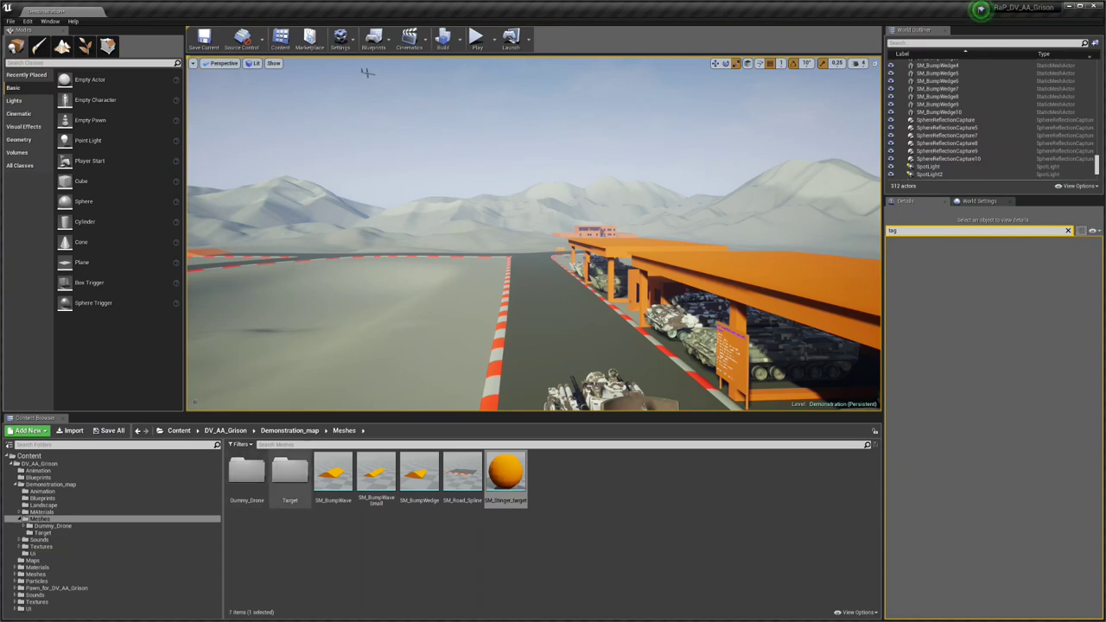
Open the flying dummy drone's blueprint for editing and inspect its components in the blueprint's 3D viewport
right_drag(488, 346, 492, 313)
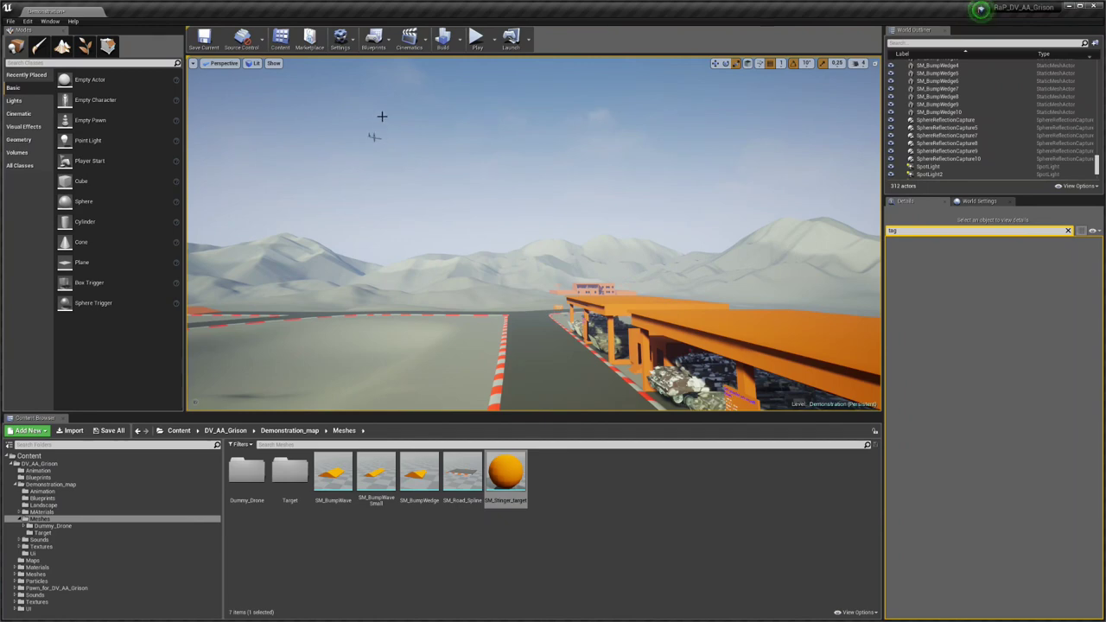
right_drag(397, 157, 624, 228)
click(457, 164)
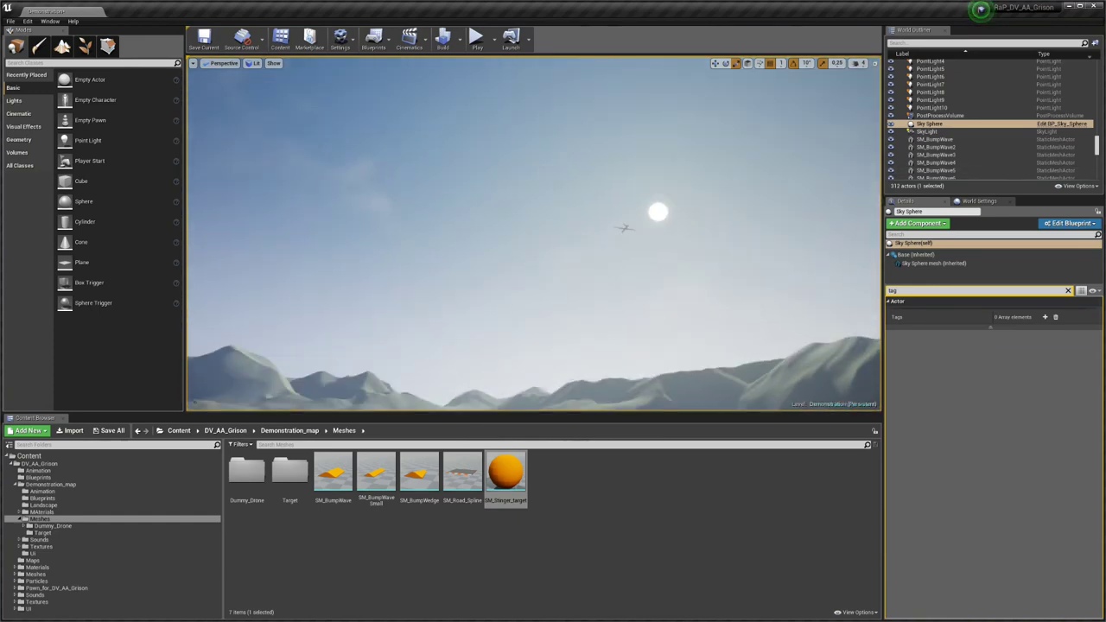
click(626, 227)
click(1059, 127)
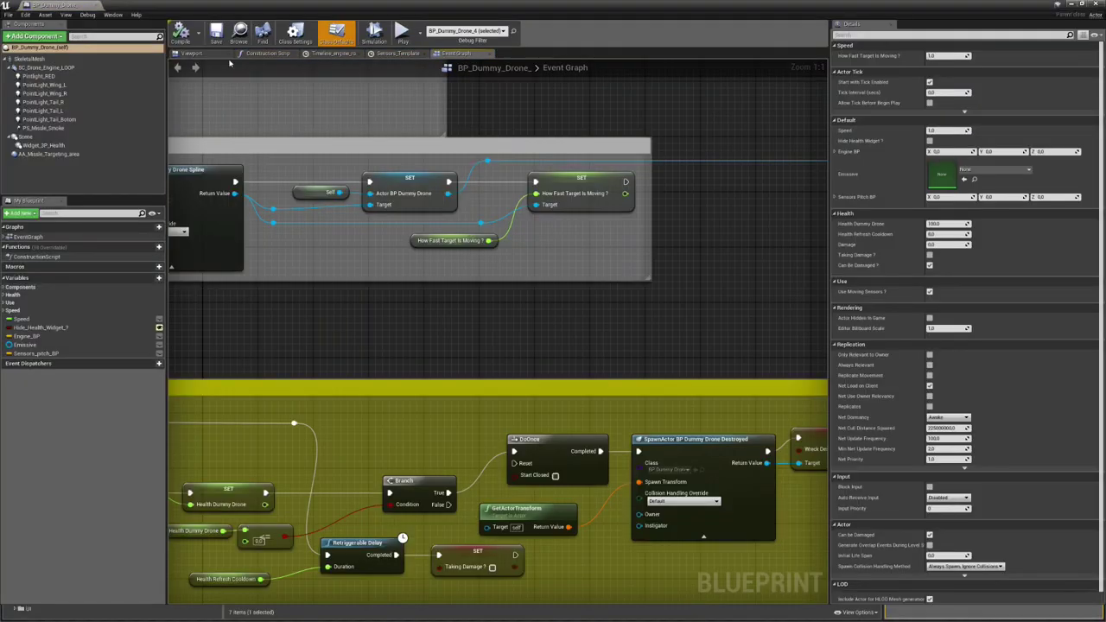
click(209, 55)
mouse_move(544, 309)
right_down()
mouse_move(546, 364)
mouse_move(544, 309)
right_up()
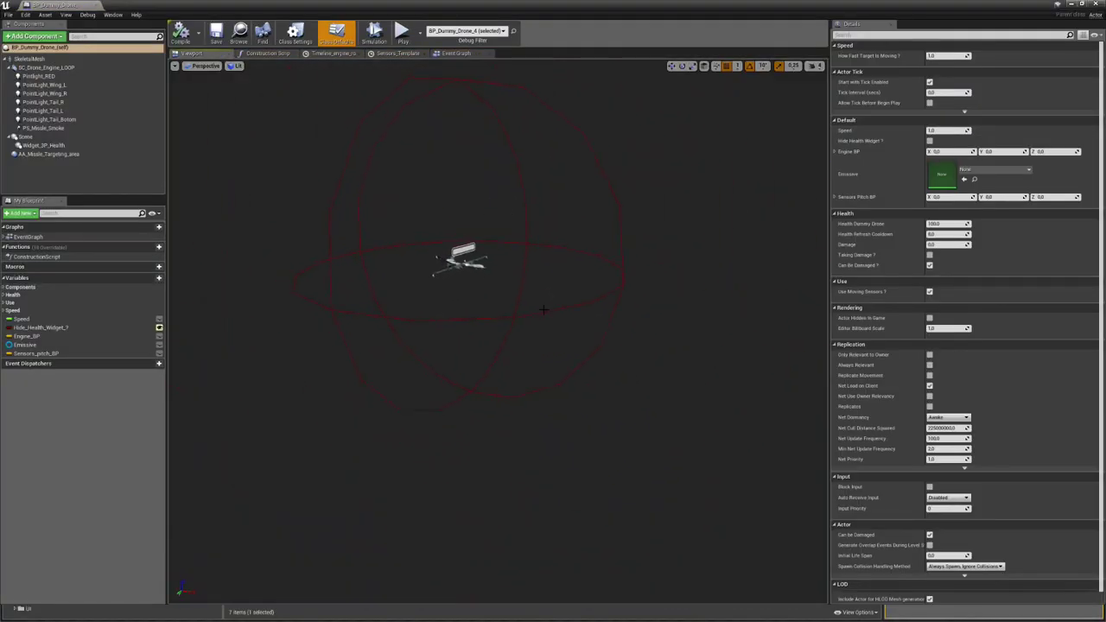
Select the AA_Missile_Targeting_area sphere around the drone and enlarge it with the Scale tool
click(543, 310)
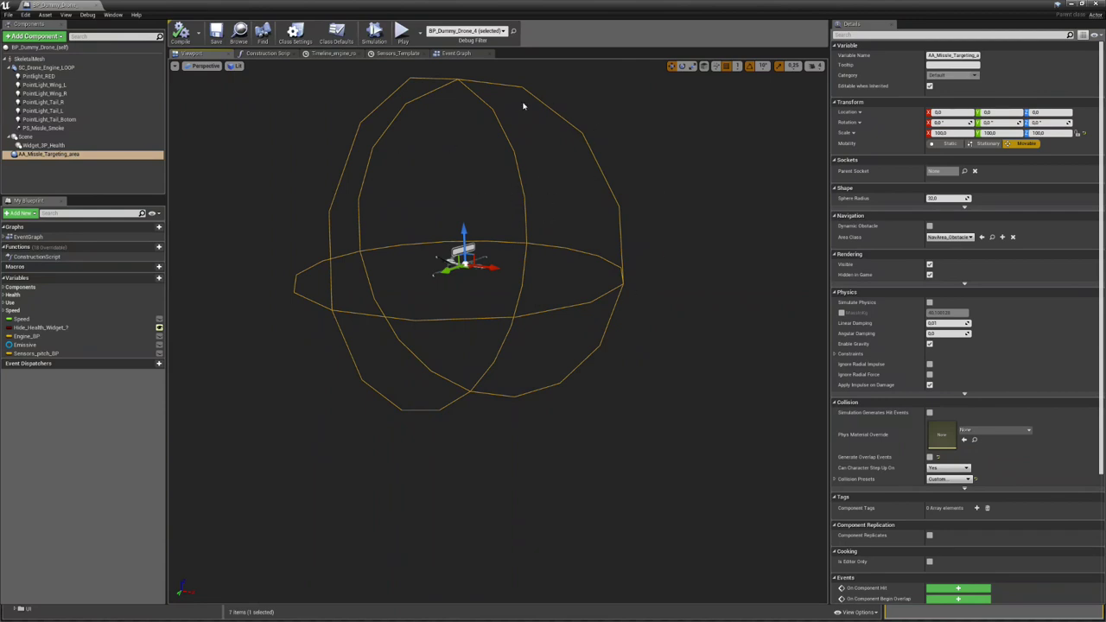
right_drag(528, 107, 520, 85)
mouse_move(516, 236)
right_down()
mouse_move(515, 218)
mouse_move(513, 233)
right_up()
key(space)
key(space)
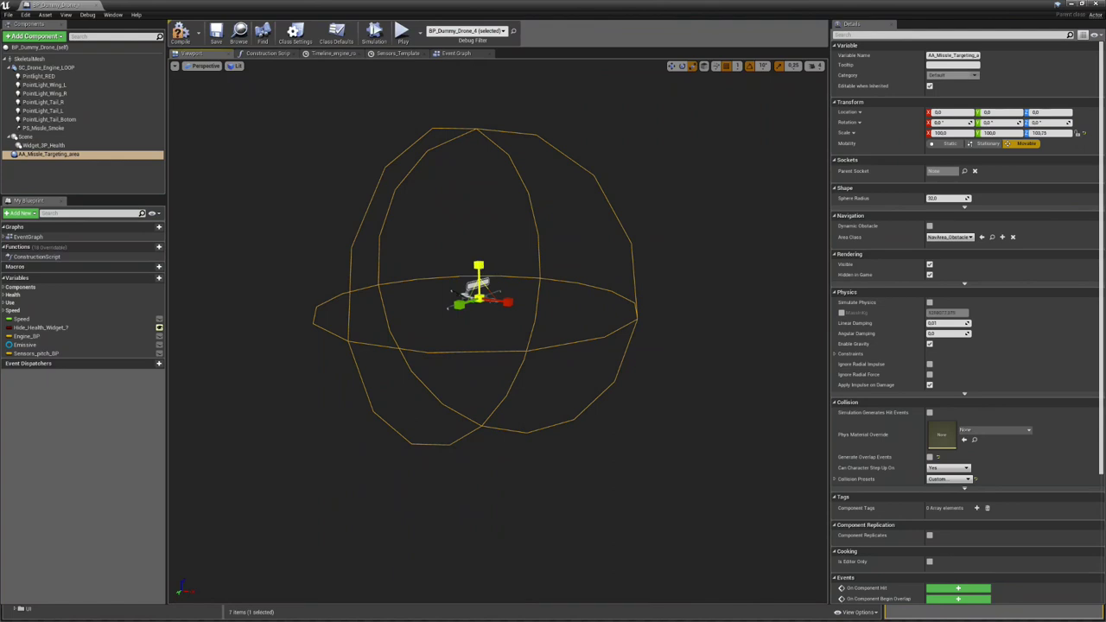
drag(476, 313, 471, 315)
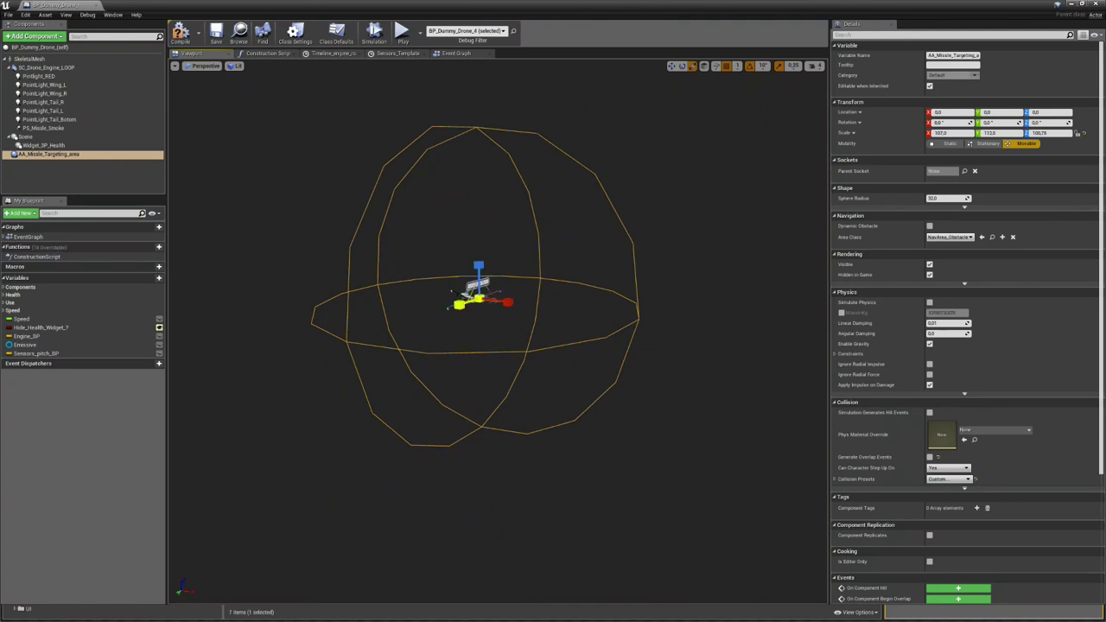
Set the targeting area's Z scale to 500 and increase its Y scale in the component's transform values
click(1064, 133)
text(50)
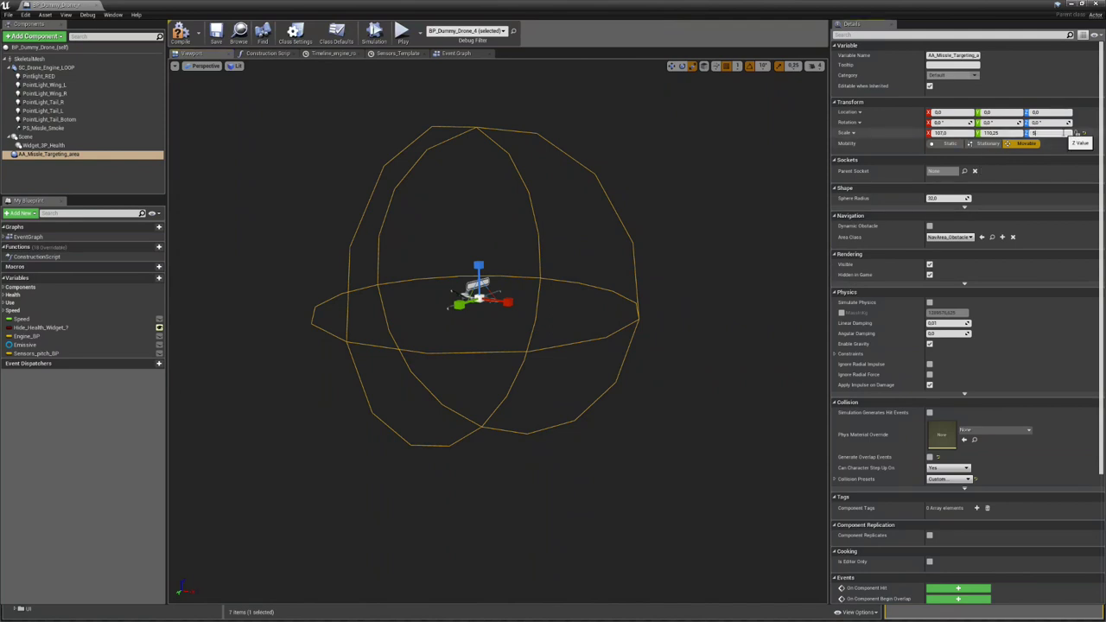
key(Return)
key(Return)
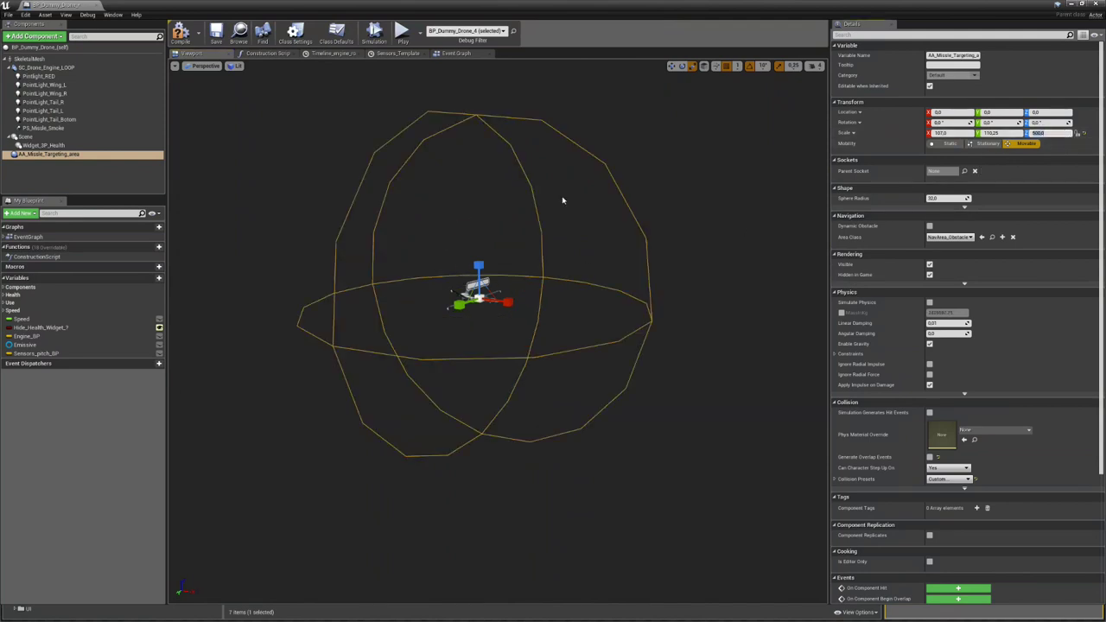
click(1000, 133)
text(500.0)
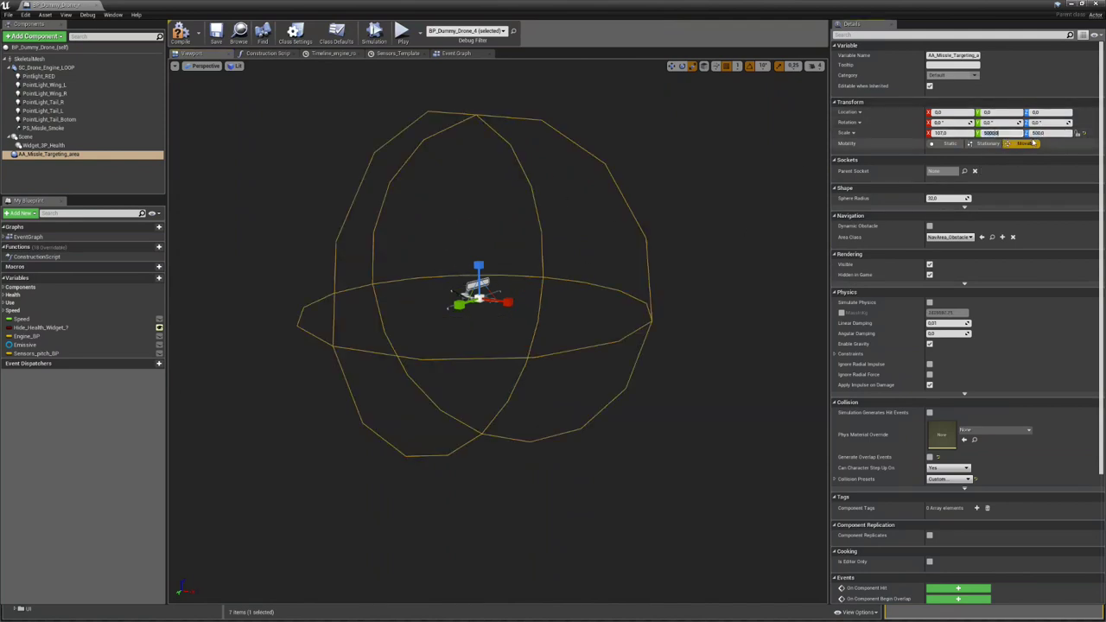
mouse_move(565, 257)
right_down()
mouse_move(552, 257)
mouse_move(566, 256)
right_up()
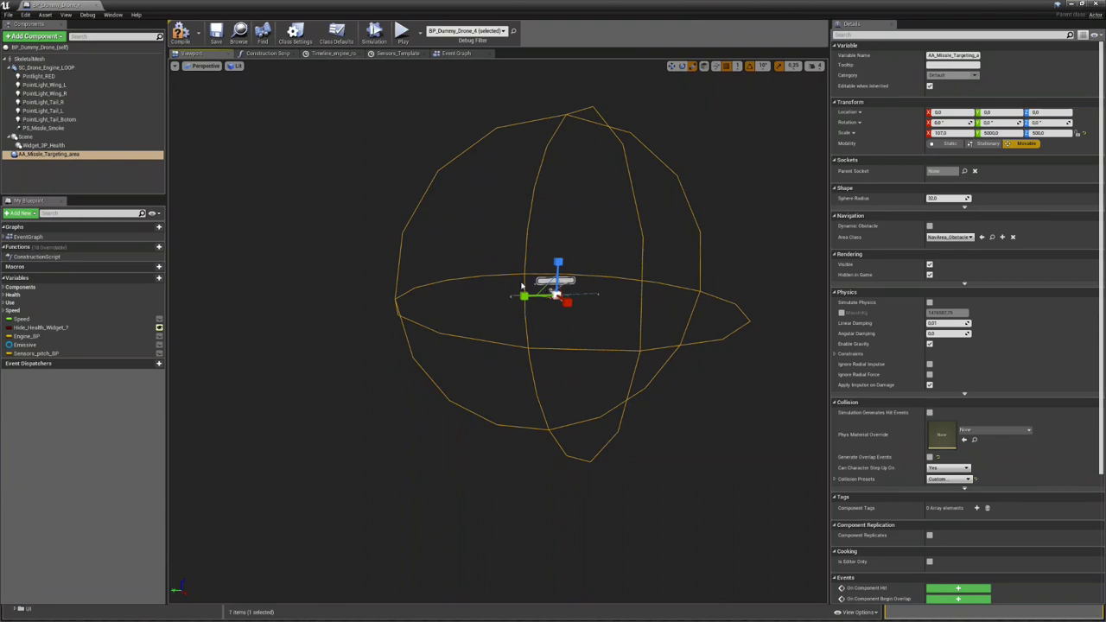
right_drag(523, 284, 546, 298)
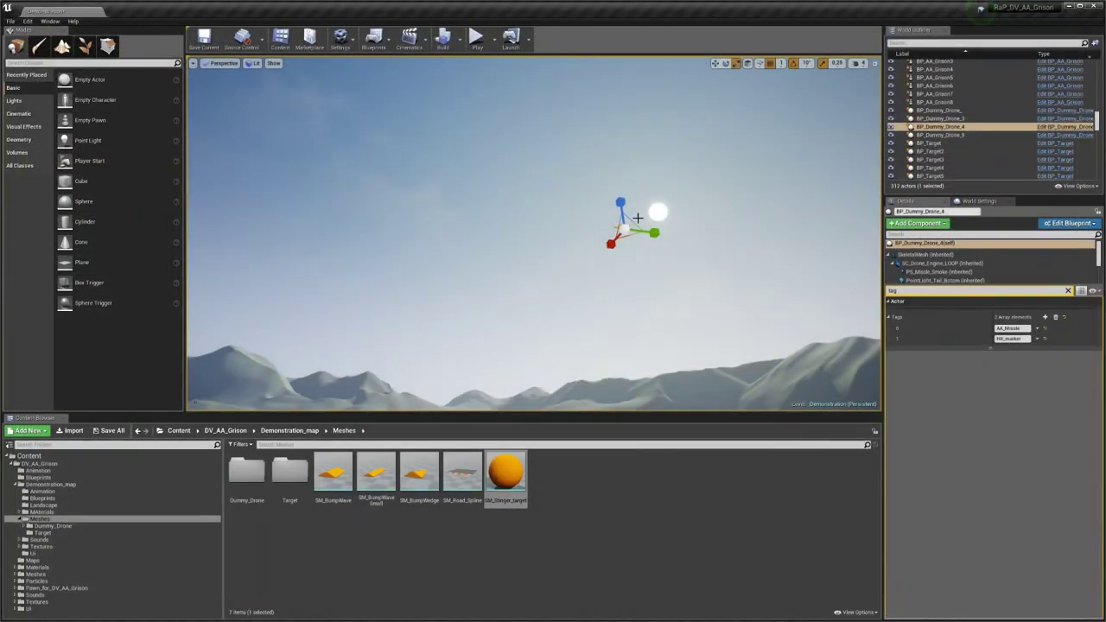
Locate the flying dummy drone in the level and open its blueprint to examine the missile targeting area in 3D
right_drag(553, 259, 743, 251)
right_drag(543, 254, 489, 228)
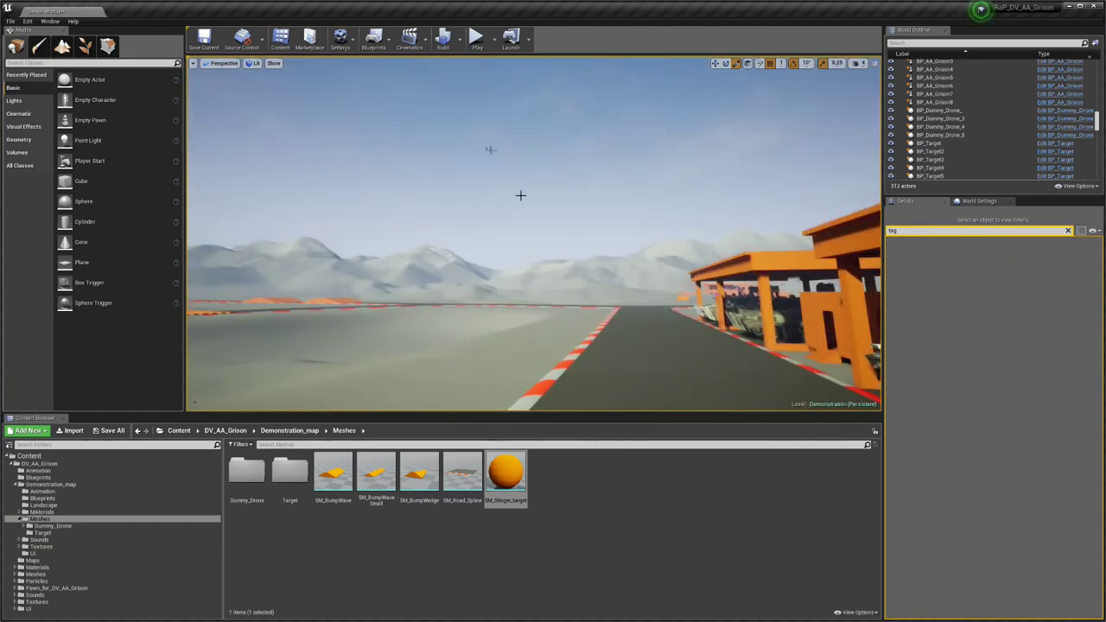
click(490, 151)
click(489, 151)
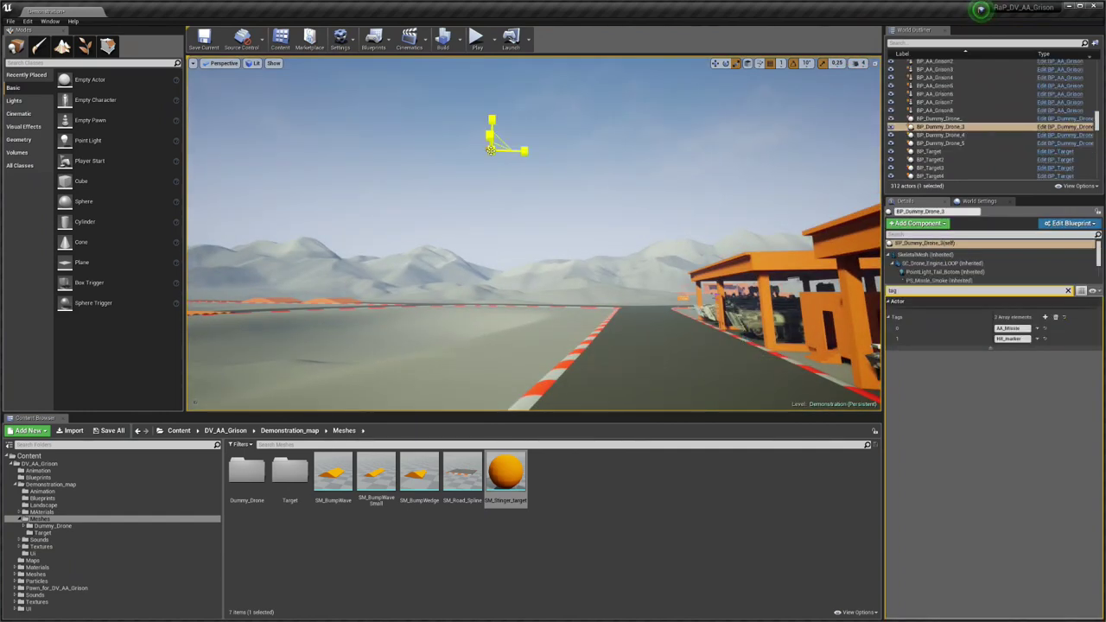
click(1075, 127)
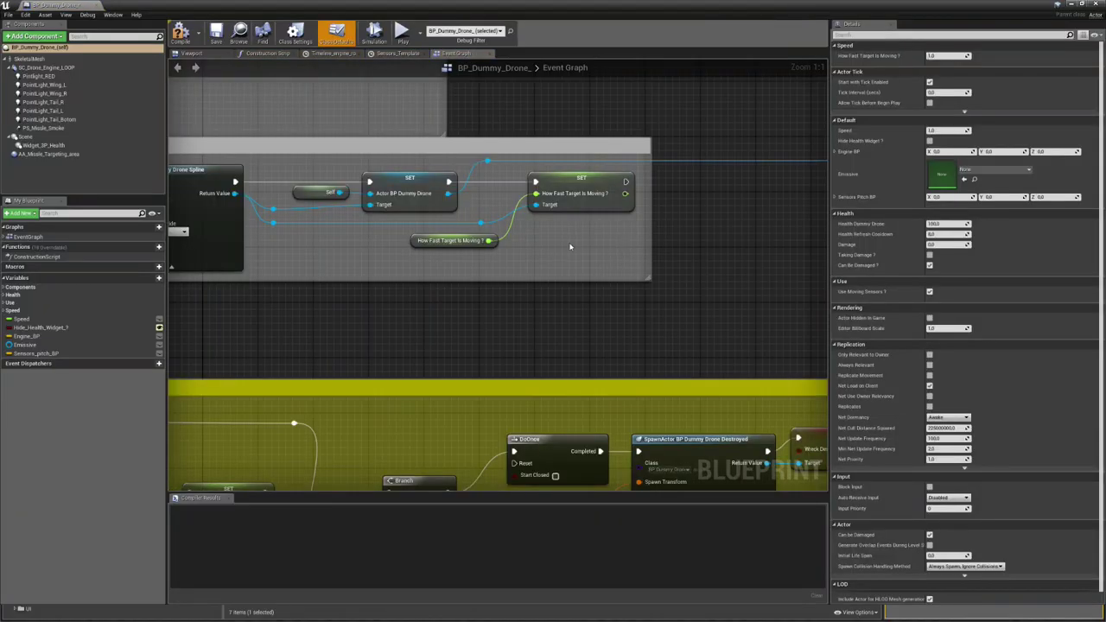
click(191, 54)
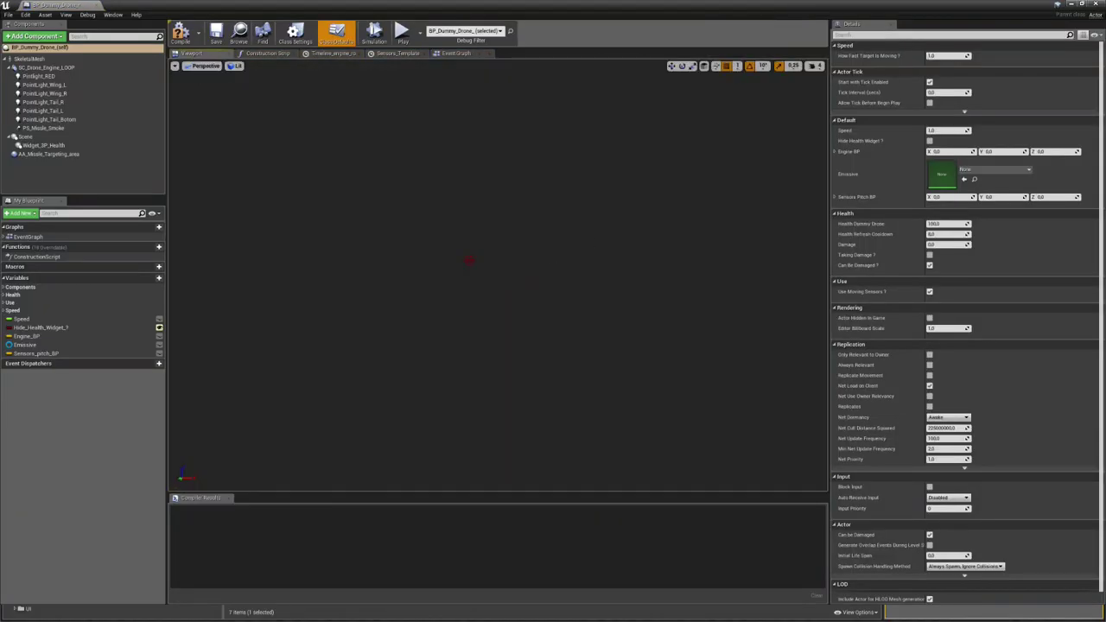
right_drag(470, 261, 473, 227)
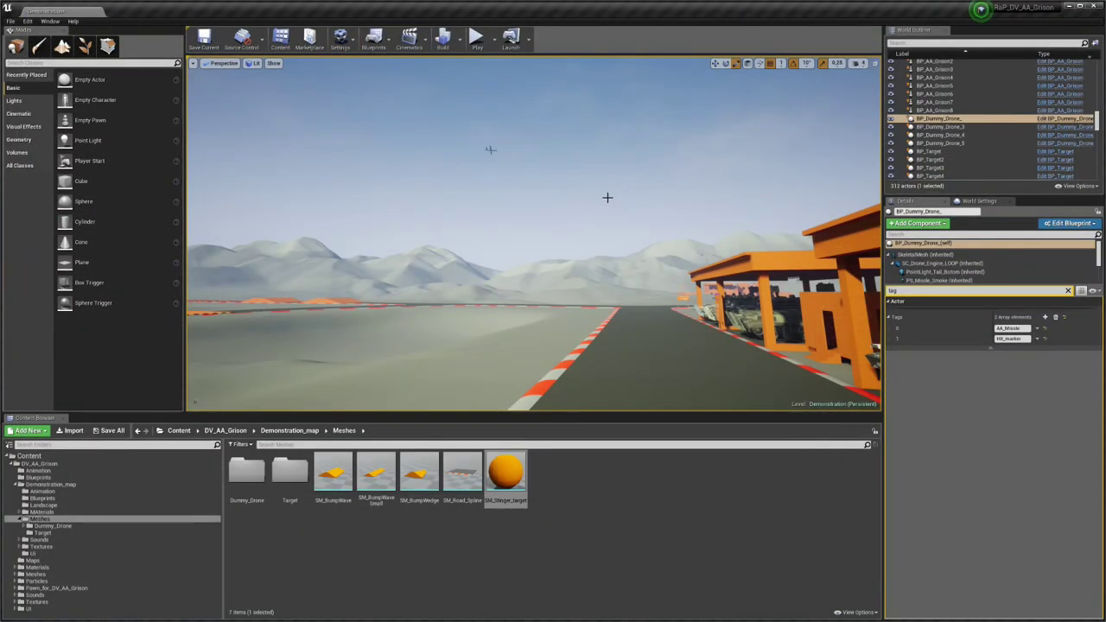
Place BP_AA_Grison_Missile_Projectile from the Grison's Blueprints folder in the level near the parked vehicles and focus on it
right_drag(605, 195, 605, 196)
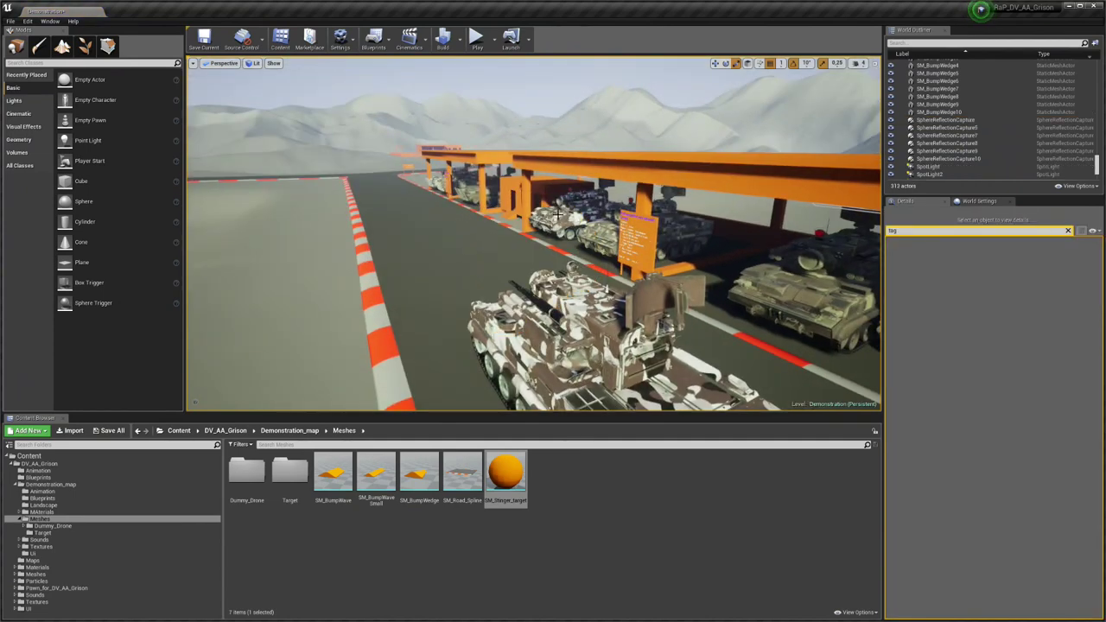
right_drag(559, 218, 539, 239)
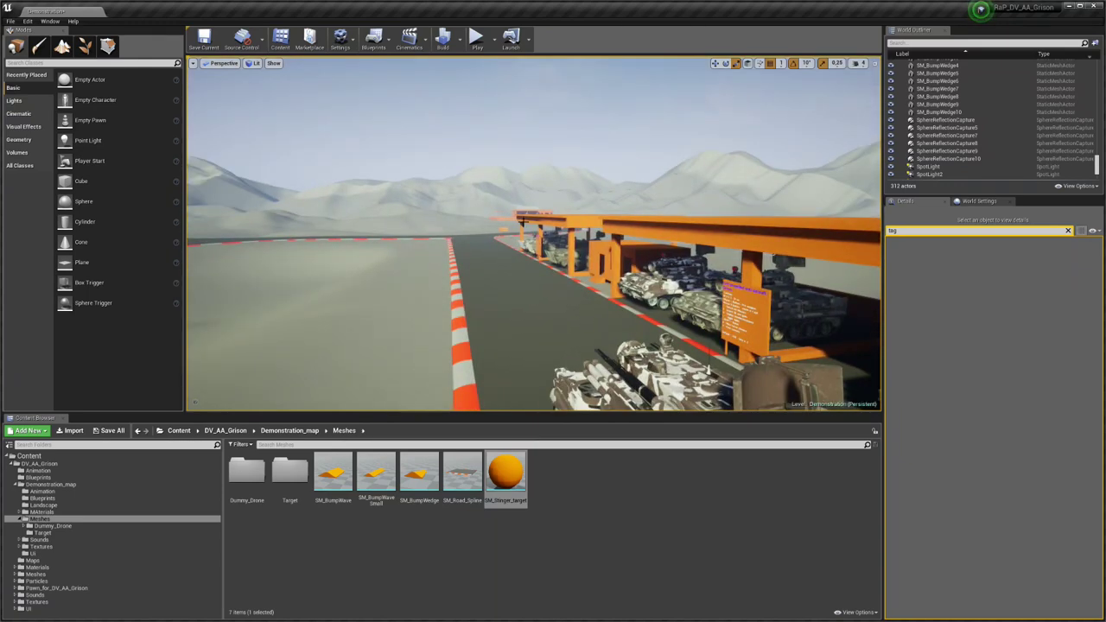
right_drag(473, 157, 457, 161)
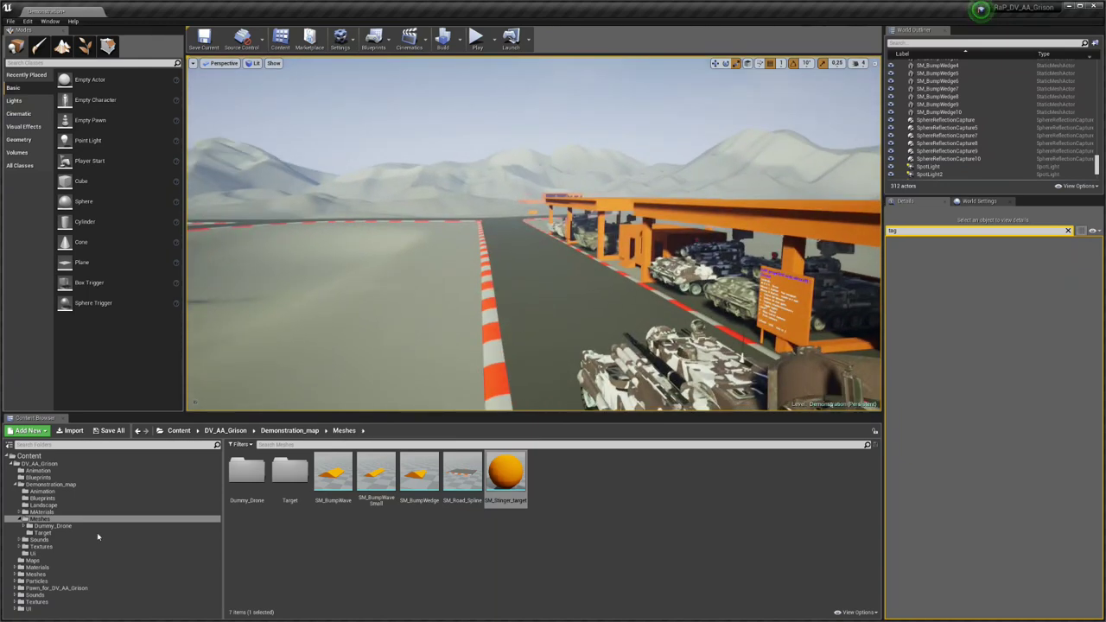
click(38, 478)
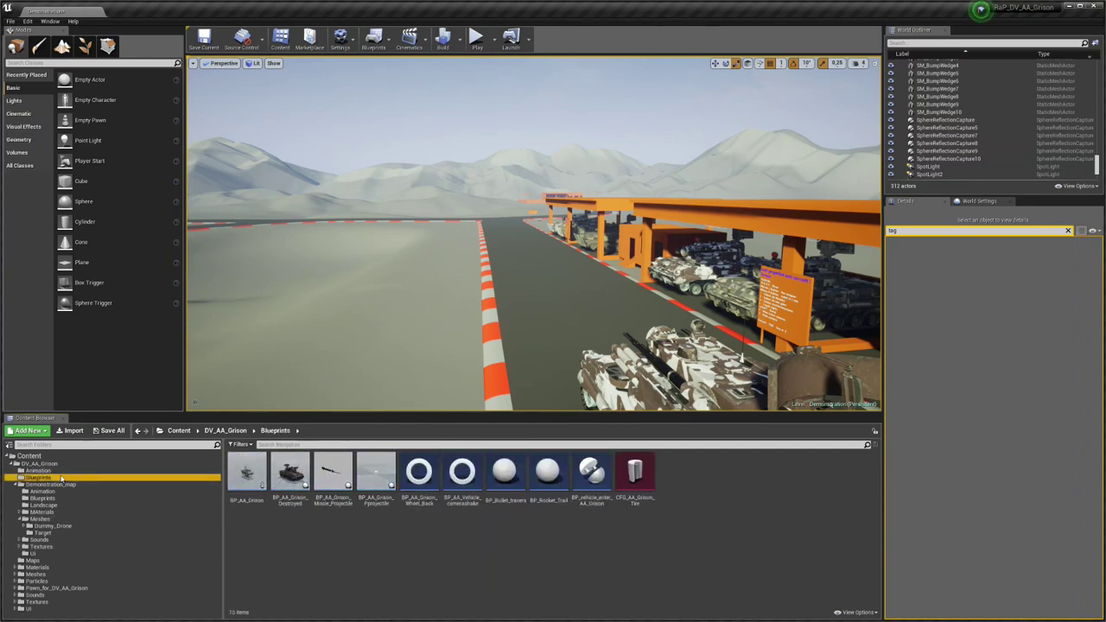
drag(333, 474, 545, 229)
key(space)
key(space)
key(space)
key(space)
key(f)
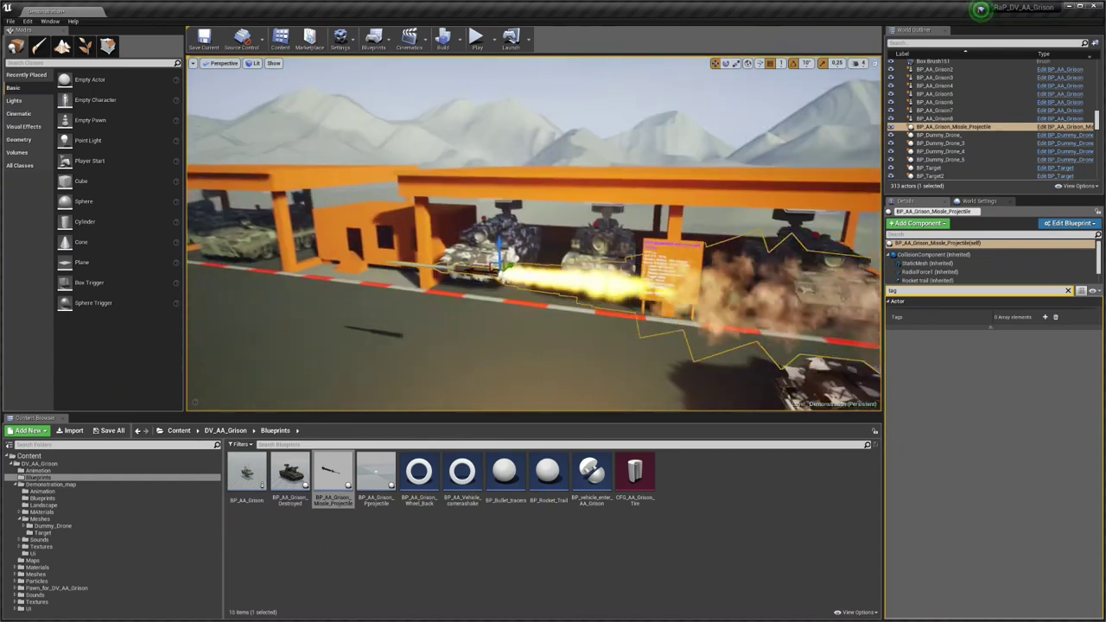
Open the placed missile projectile's blueprint for editing and show the missile in the blueprint's 3D viewport
key(a)
right_drag(546, 251, 648, 221)
key(s)
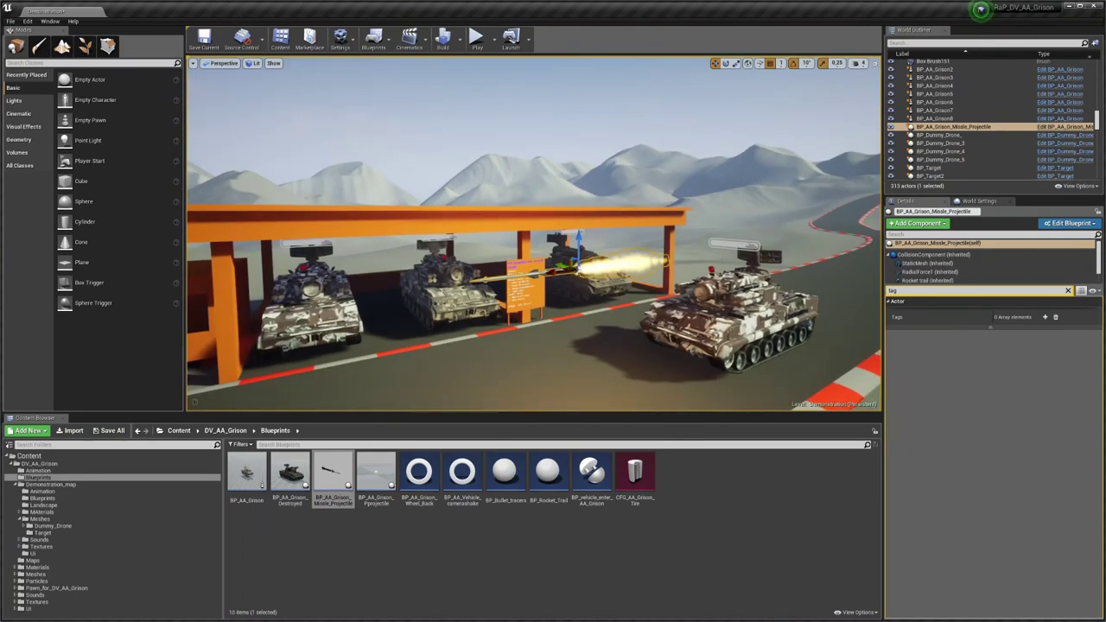
alt+drag(581, 275, 471, 298)
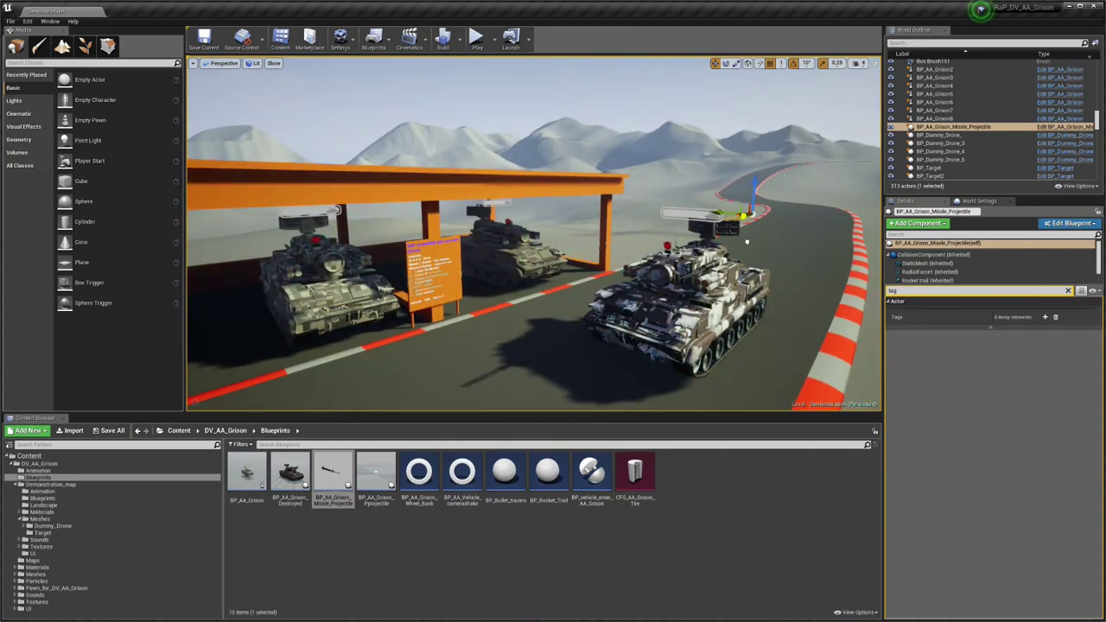
key(d)
right_drag(553, 226, 467, 228)
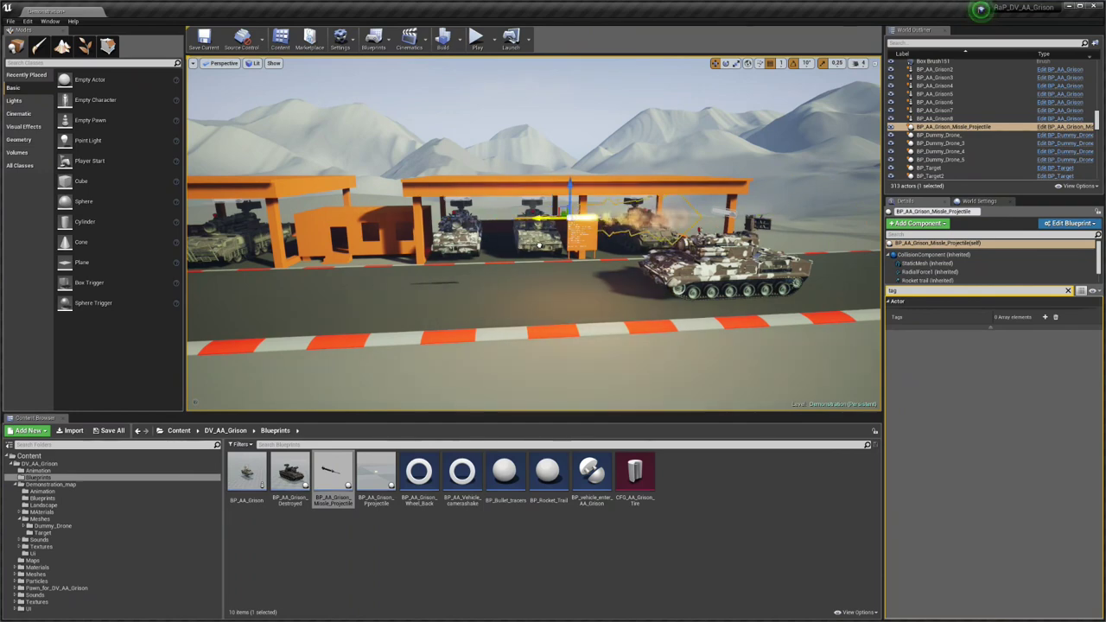
right_click(557, 214)
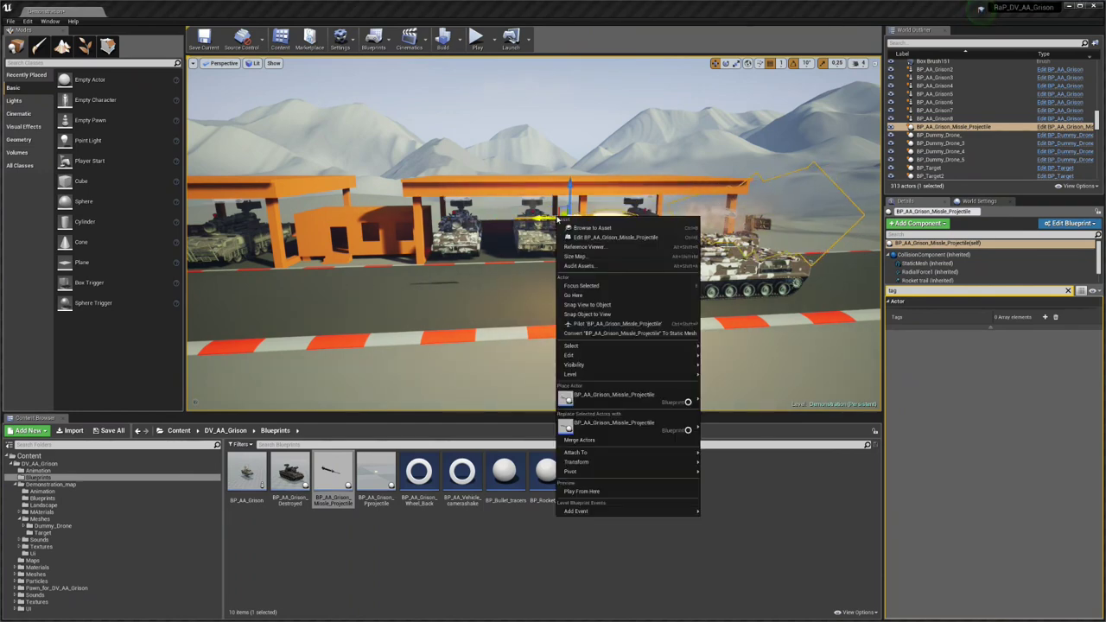
click(596, 231)
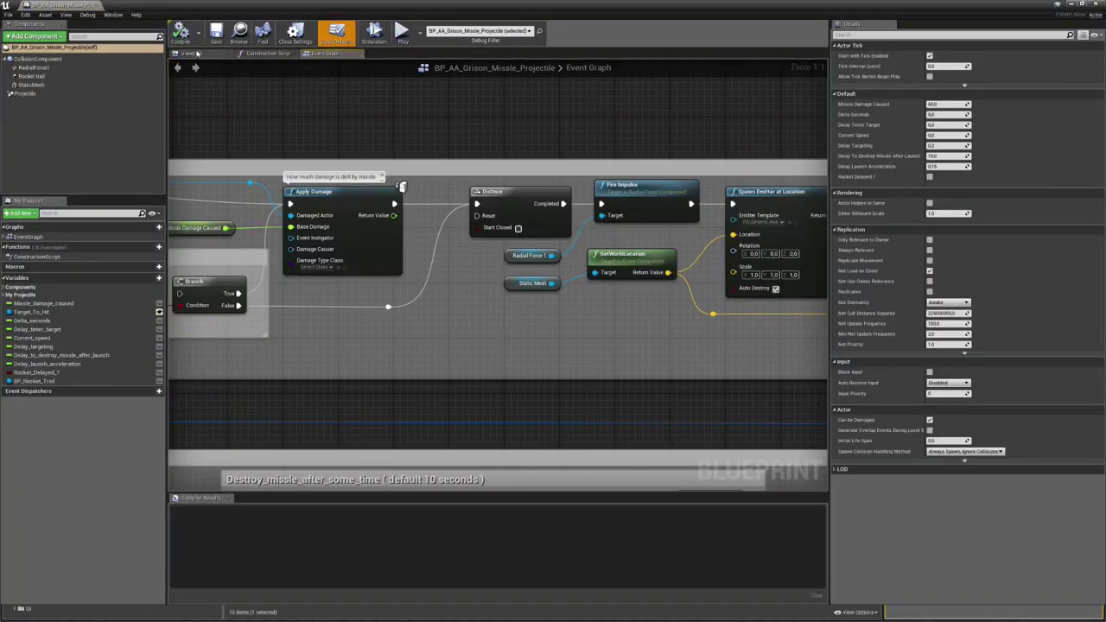
click(190, 54)
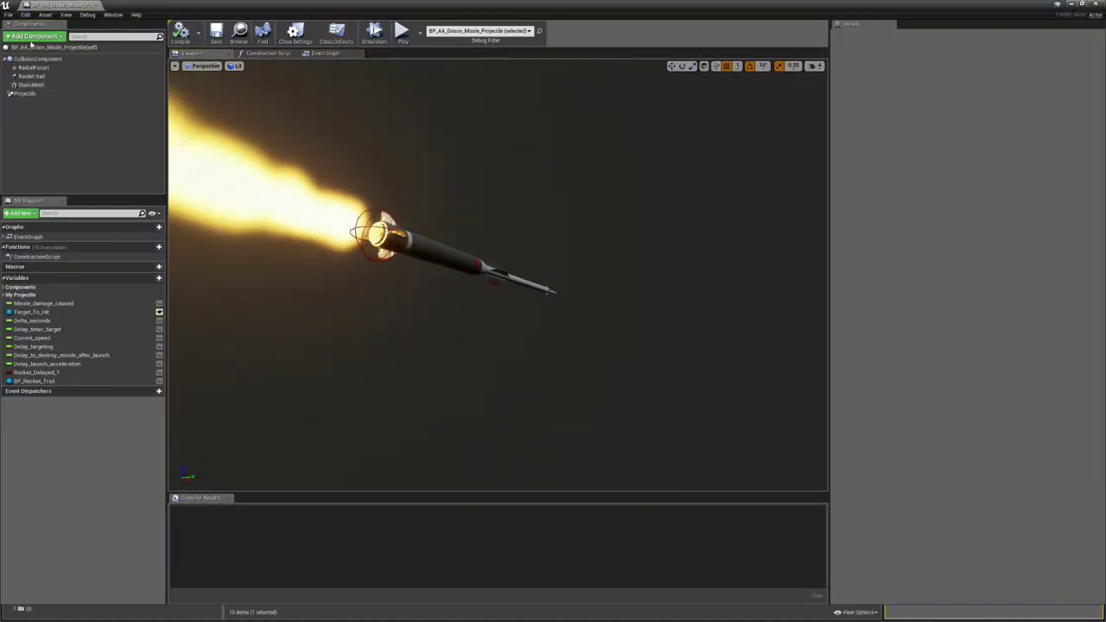
Add a Sphere Collision component to the missile projectile and compile the blueprint
click(43, 37)
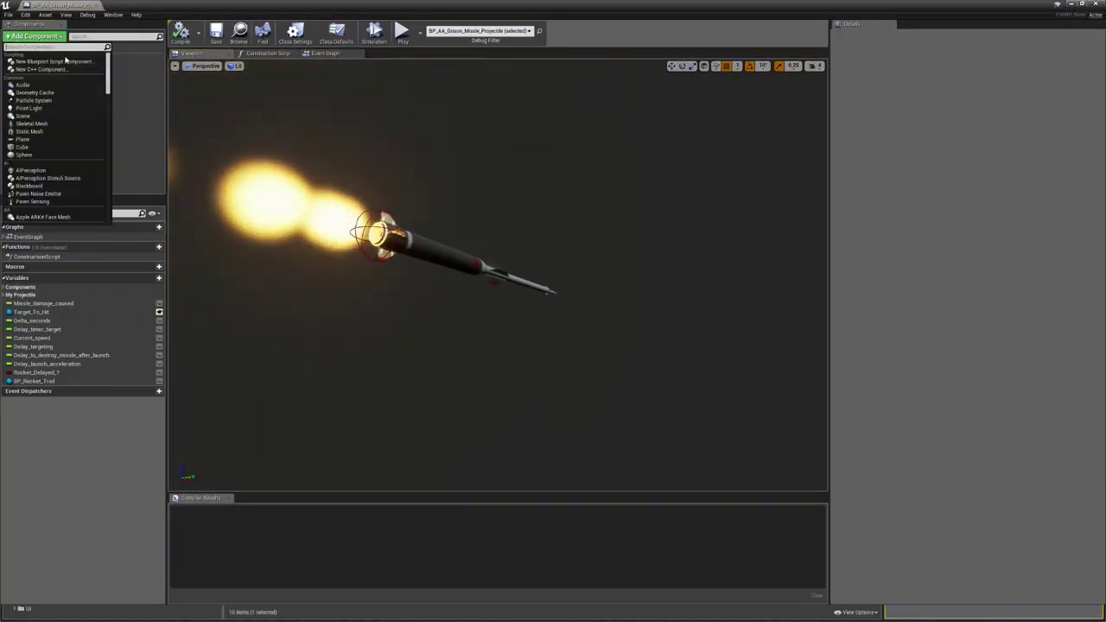
text(sphe)
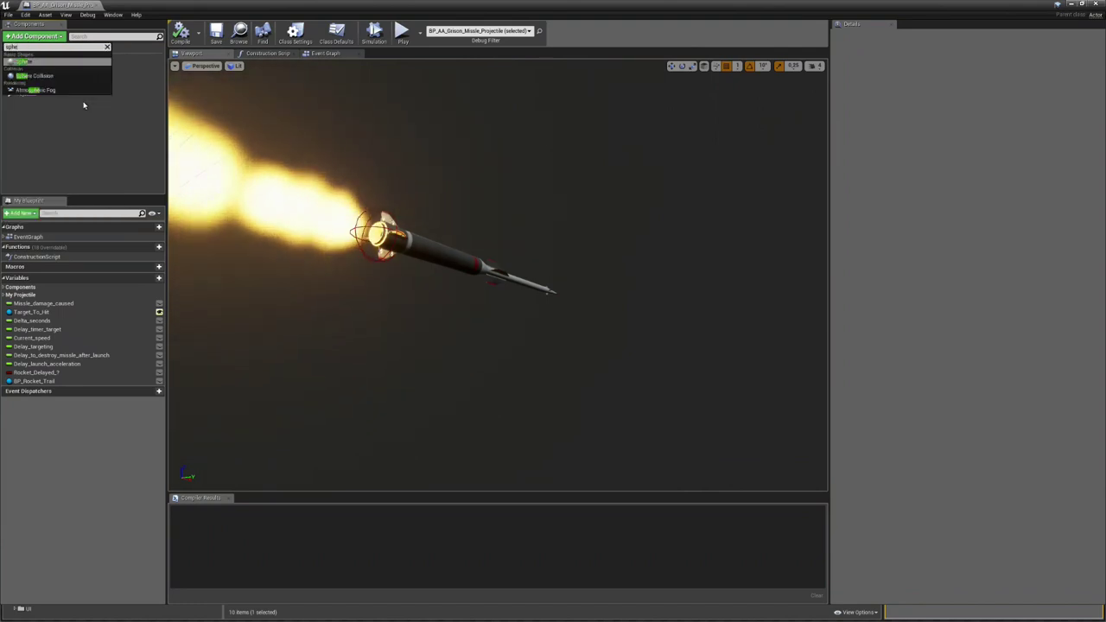
click(52, 79)
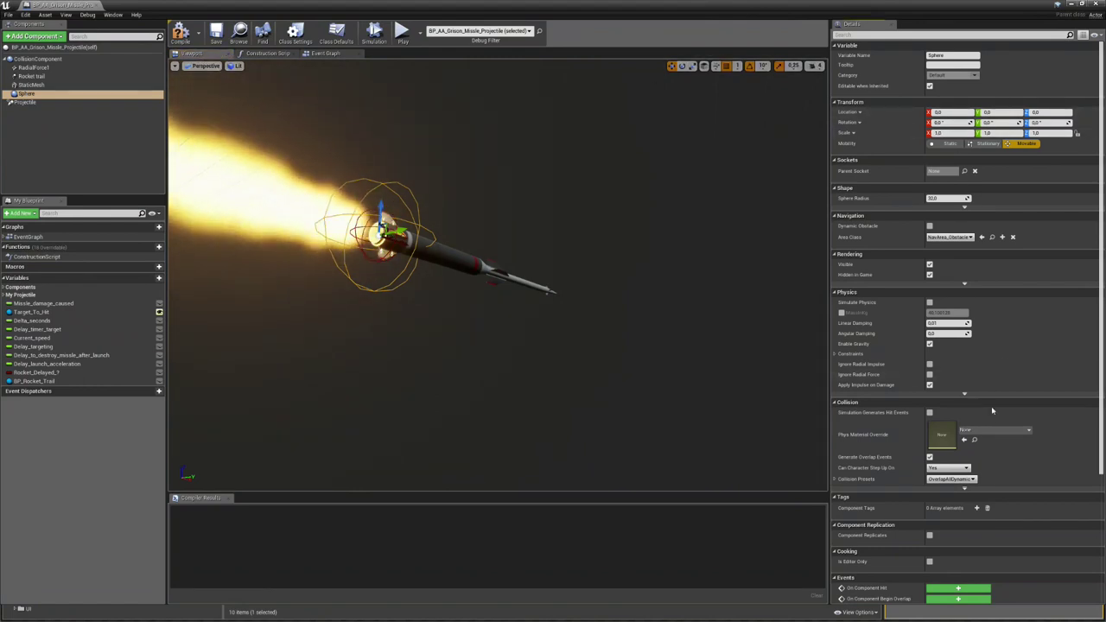
scroll(951, 466, down, 3)
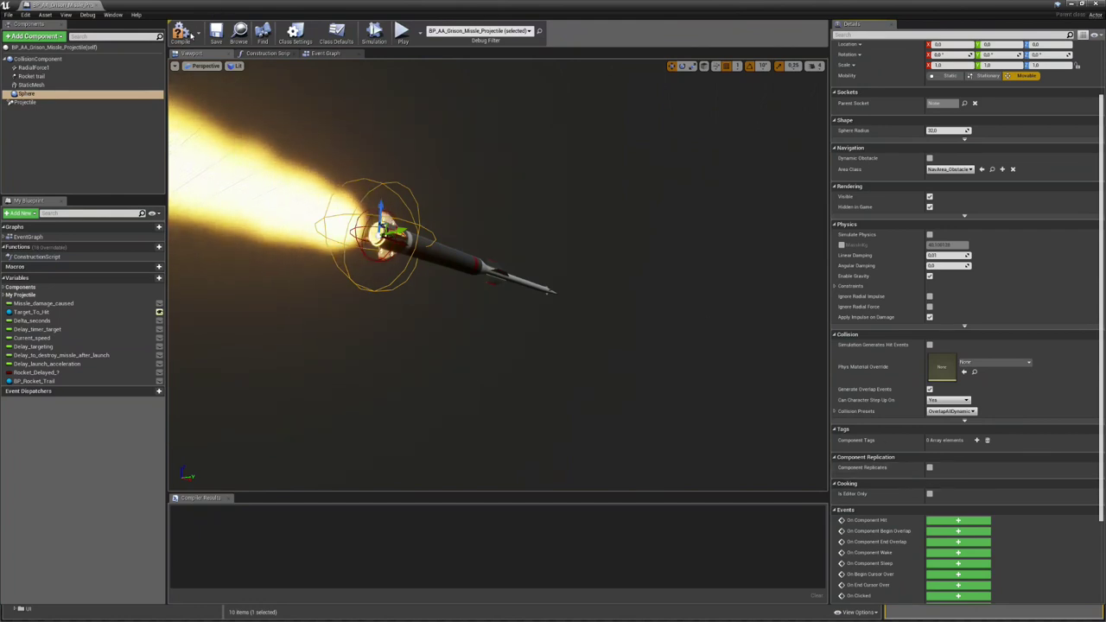
scroll(856, 355, down, 3)
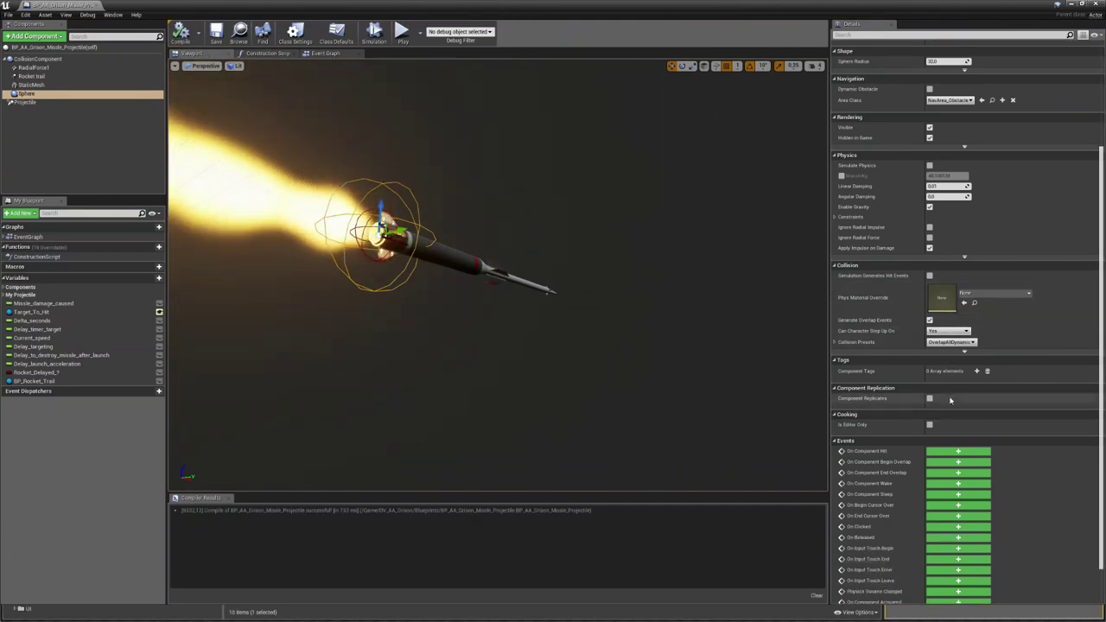
Set the sphere's collision preset to Custom, ignoring all object types and blocking only the Visibility and Camera traces
click(835, 342)
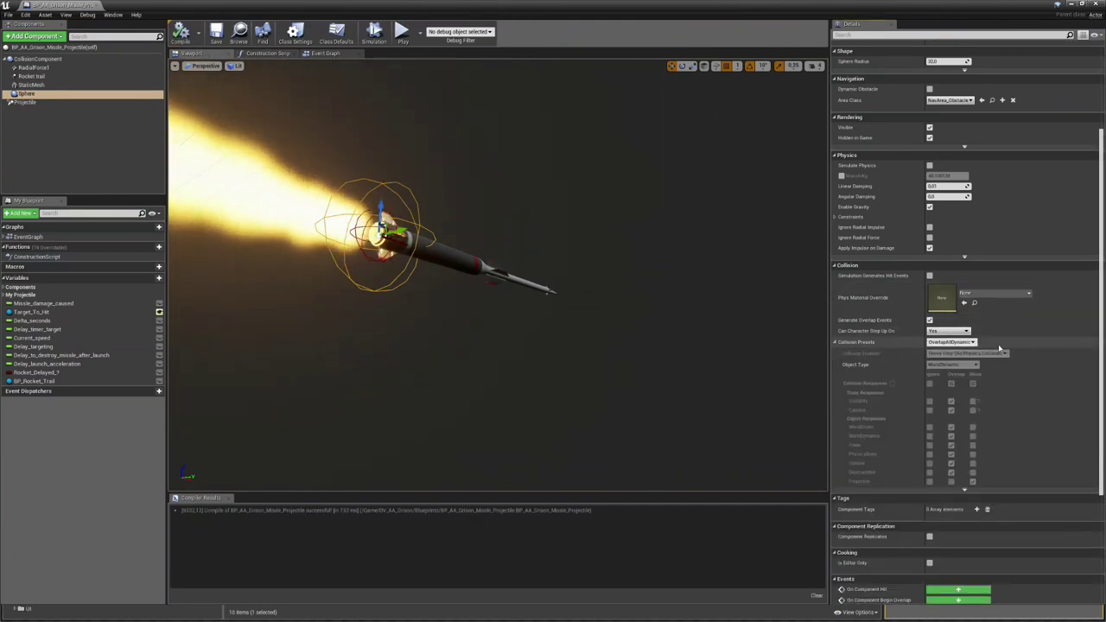
click(963, 344)
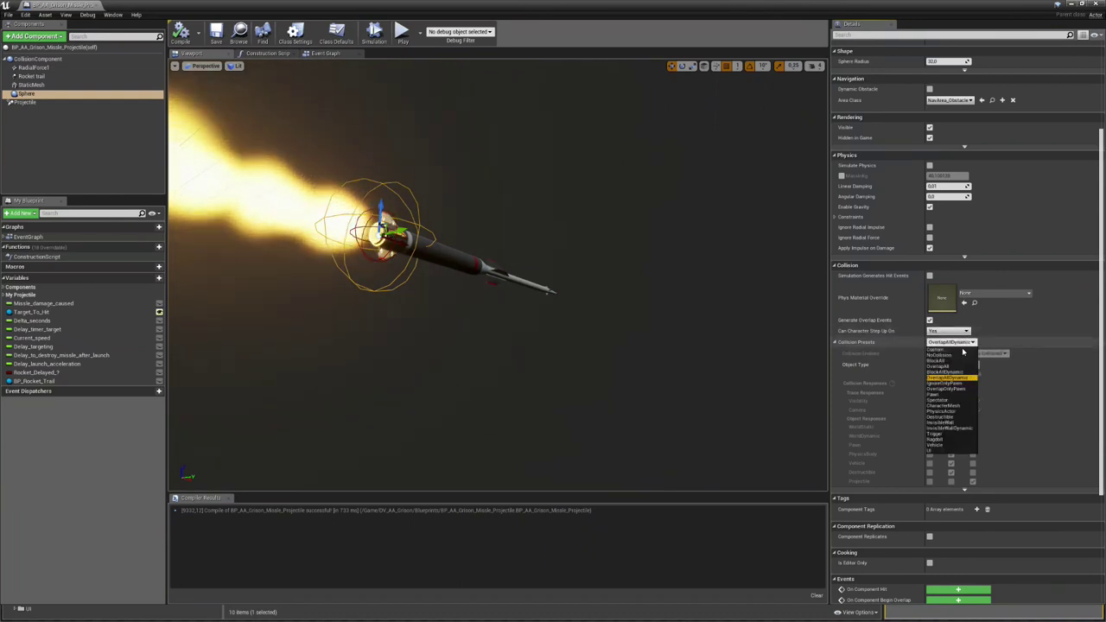
click(944, 351)
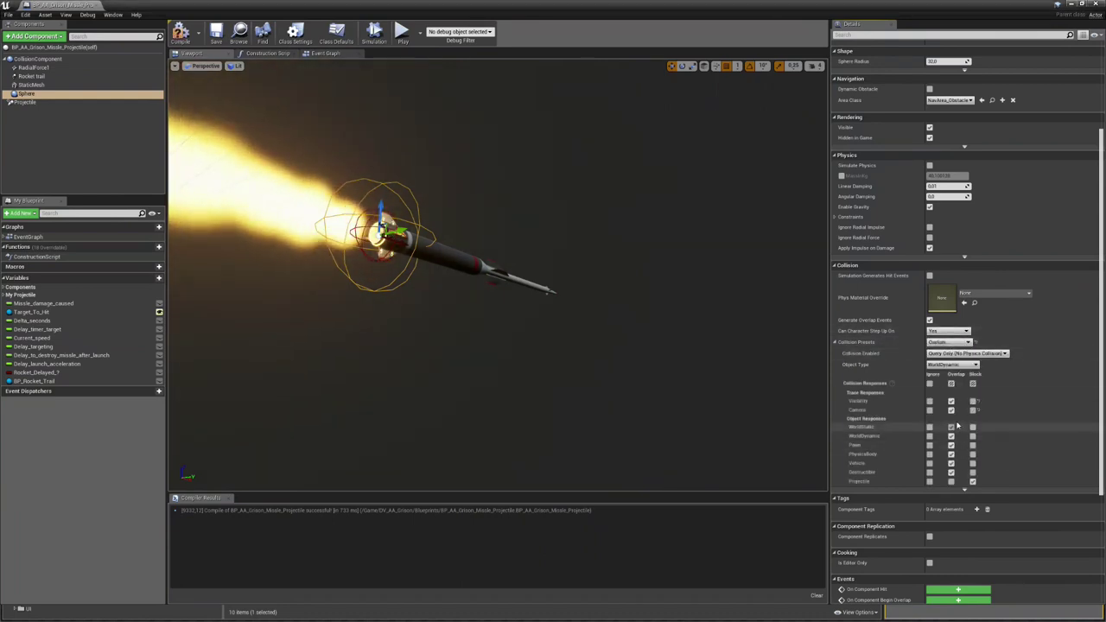
click(930, 384)
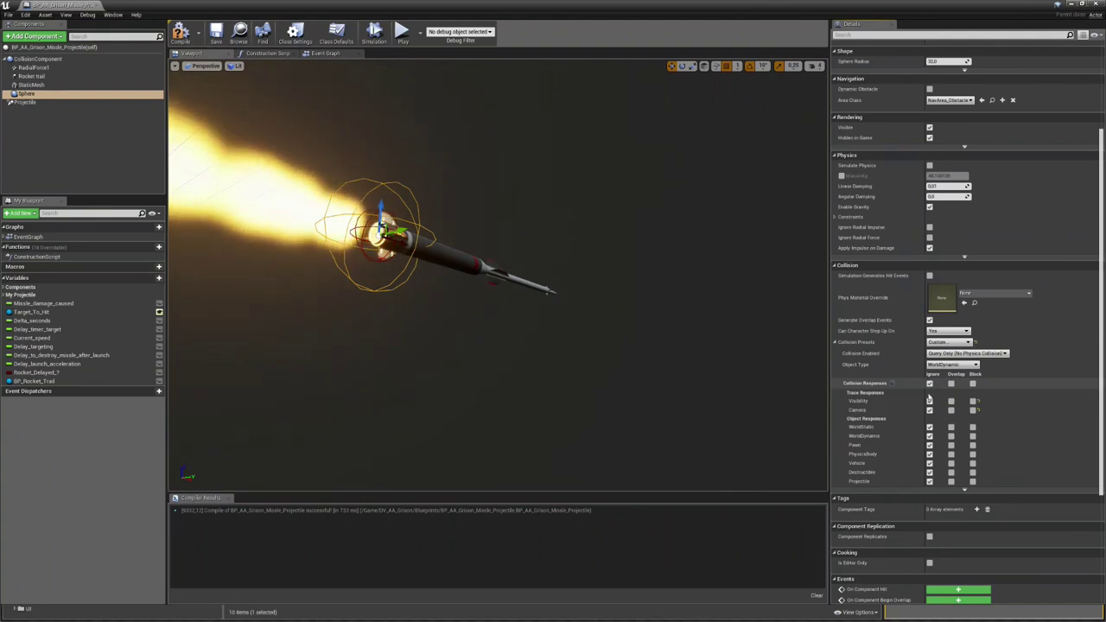
click(974, 401)
click(974, 409)
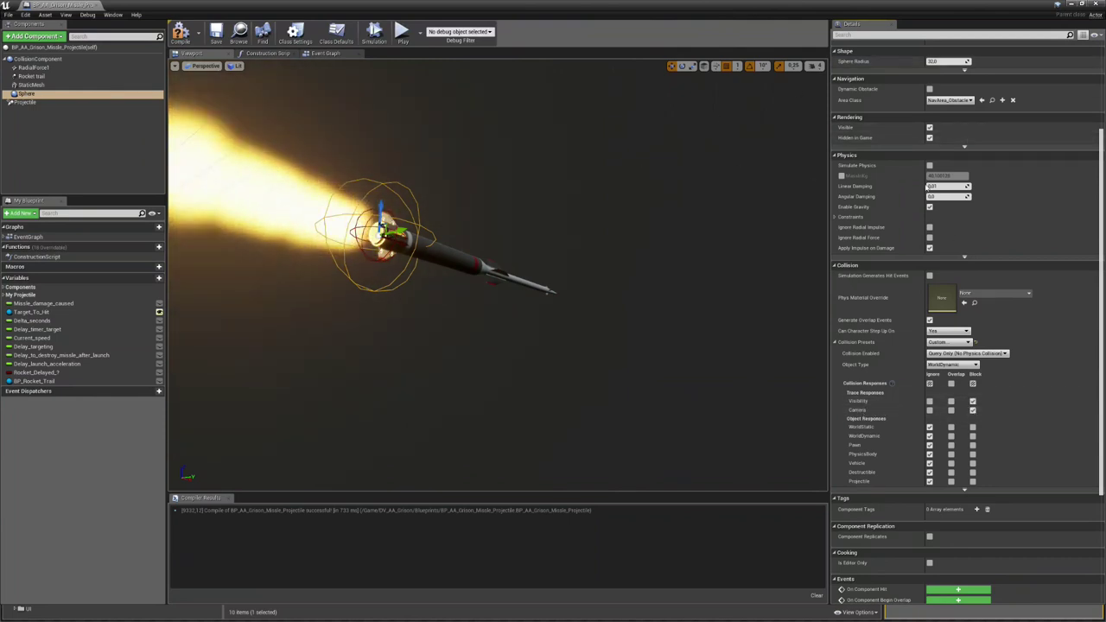
scroll(1100, 303, up, 2)
scroll(1100, 303, up, 3)
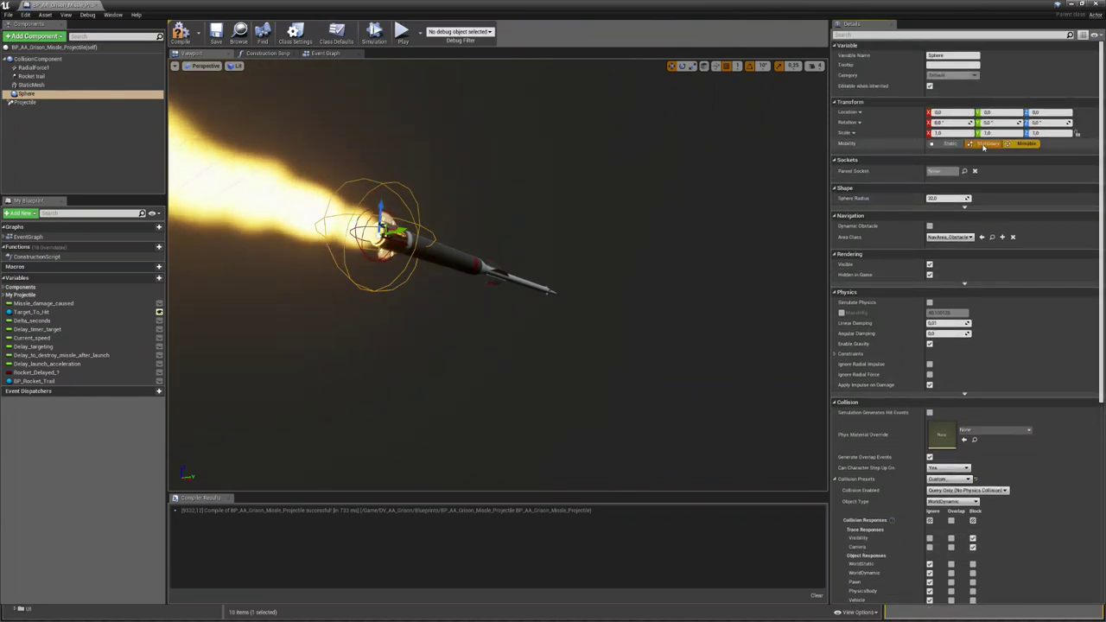
Lock the sphere component's scale proportions and try a uniform scale of 5
text(5000)
key(Return)
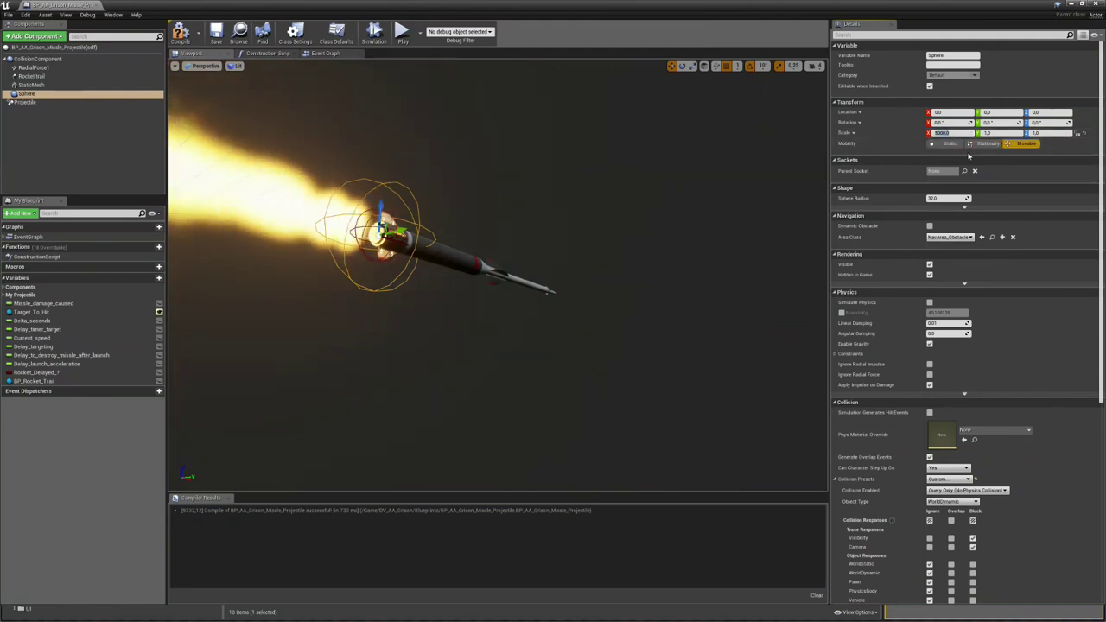
click(1085, 134)
click(966, 135)
text(5)
right_drag(622, 265, 469, 297)
key(s)
Set the sphere component's scale to 100 on all axes and compile the blueprint
click(951, 133)
text(100)
key(Return)
right_drag(589, 276, 498, 275)
key(d)
key(w)
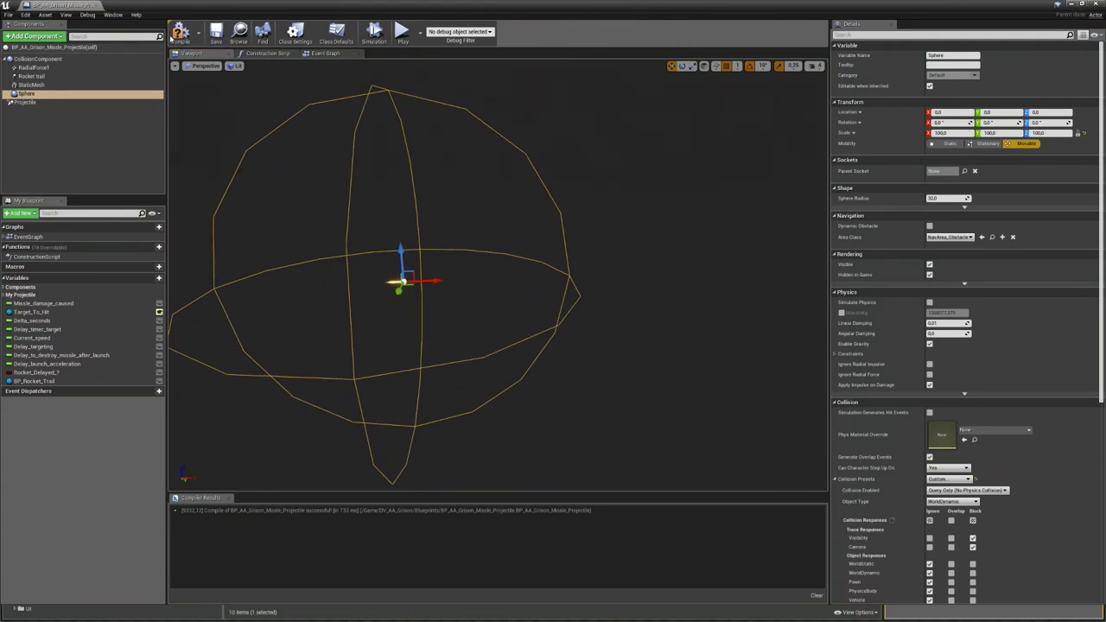
click(179, 35)
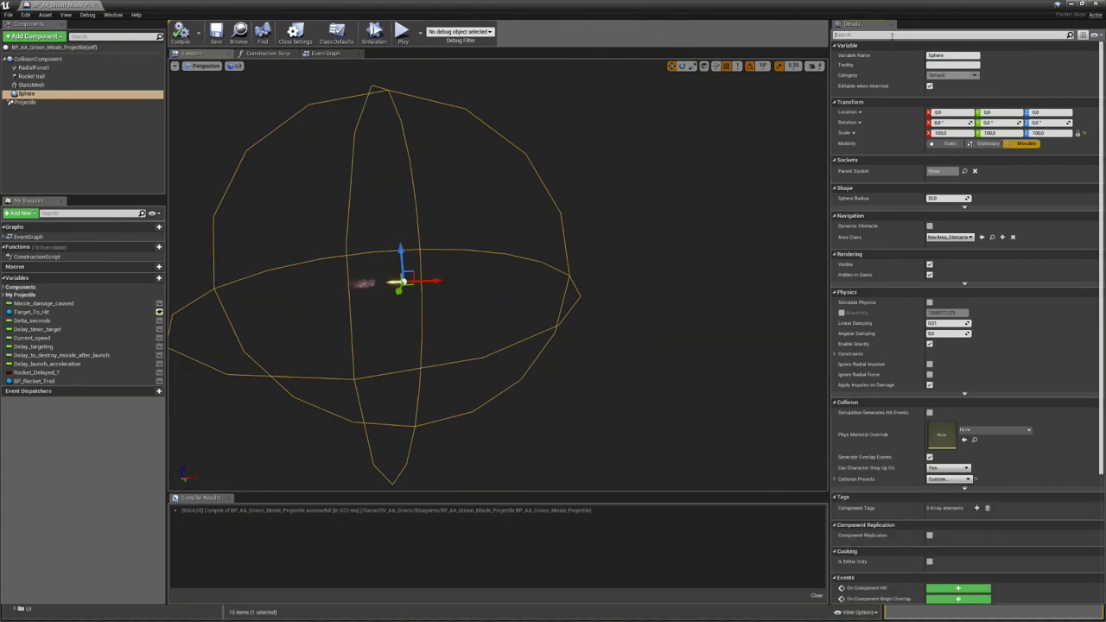
Find the sphere's Hidden in Game property and turn it off, compiling and saving the missile projectile blueprint
click(893, 35)
text(vis)
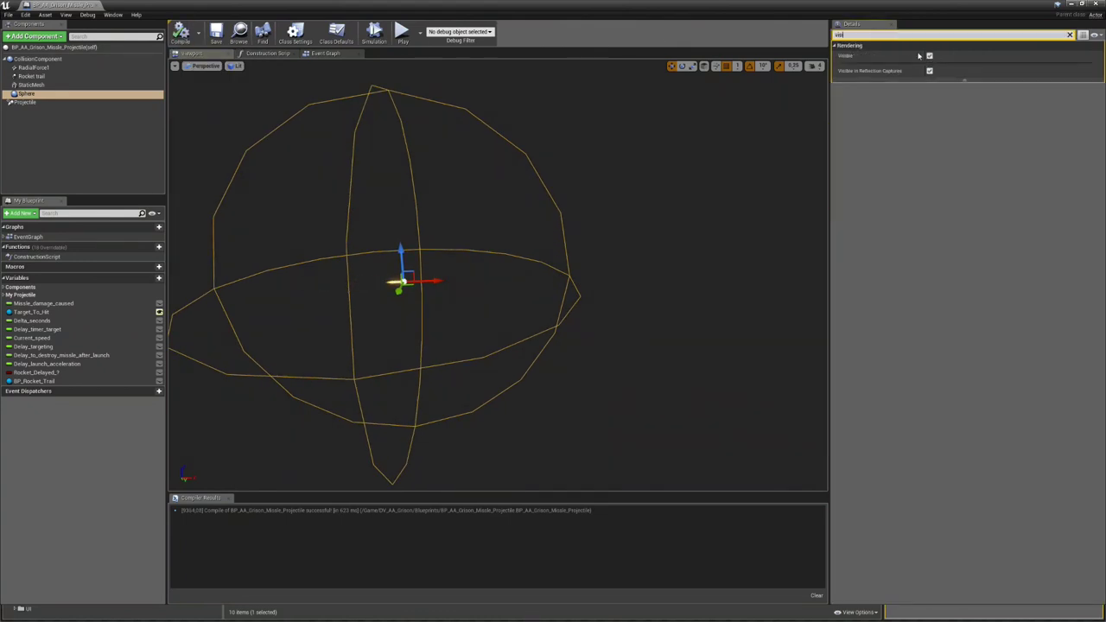
key(BackSpace)
key(BackSpace)
key(BackSpace)
text(hid)
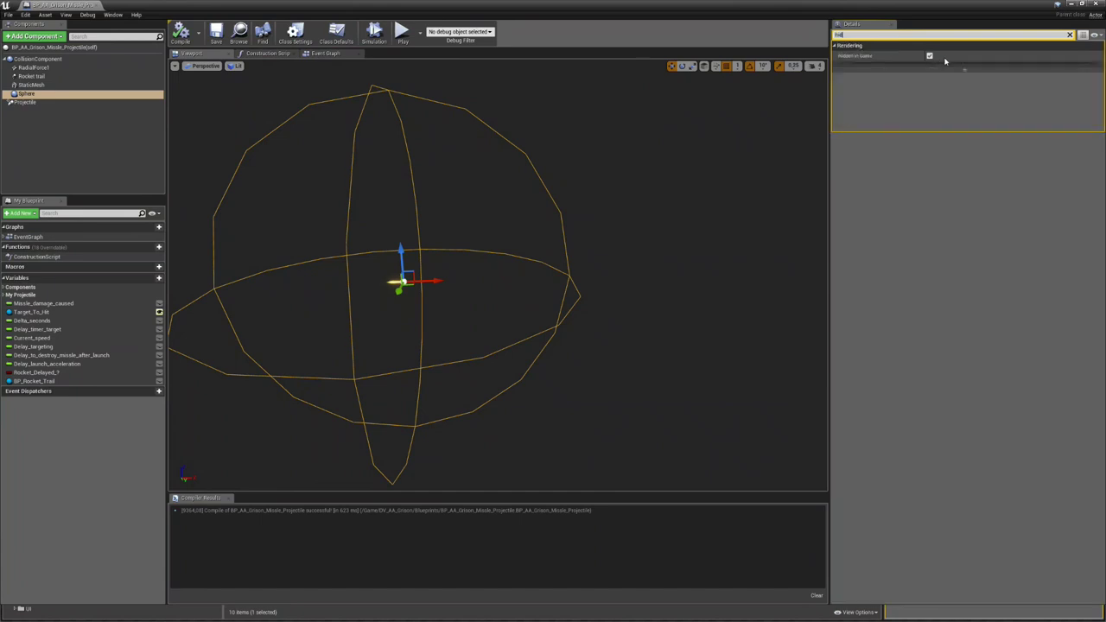
click(931, 57)
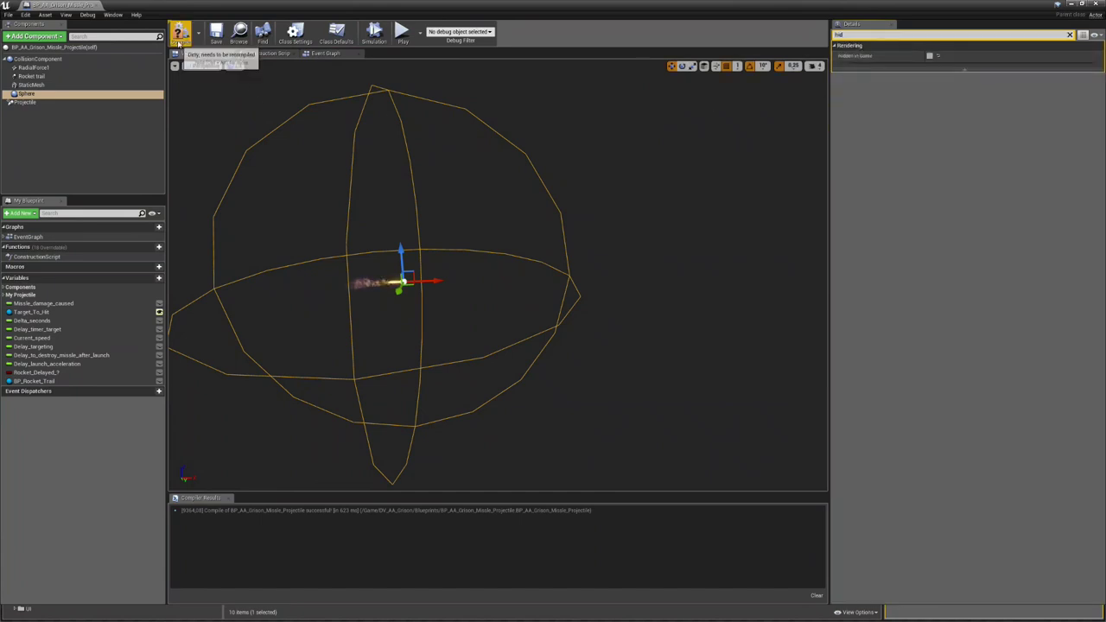
click(180, 36)
click(216, 35)
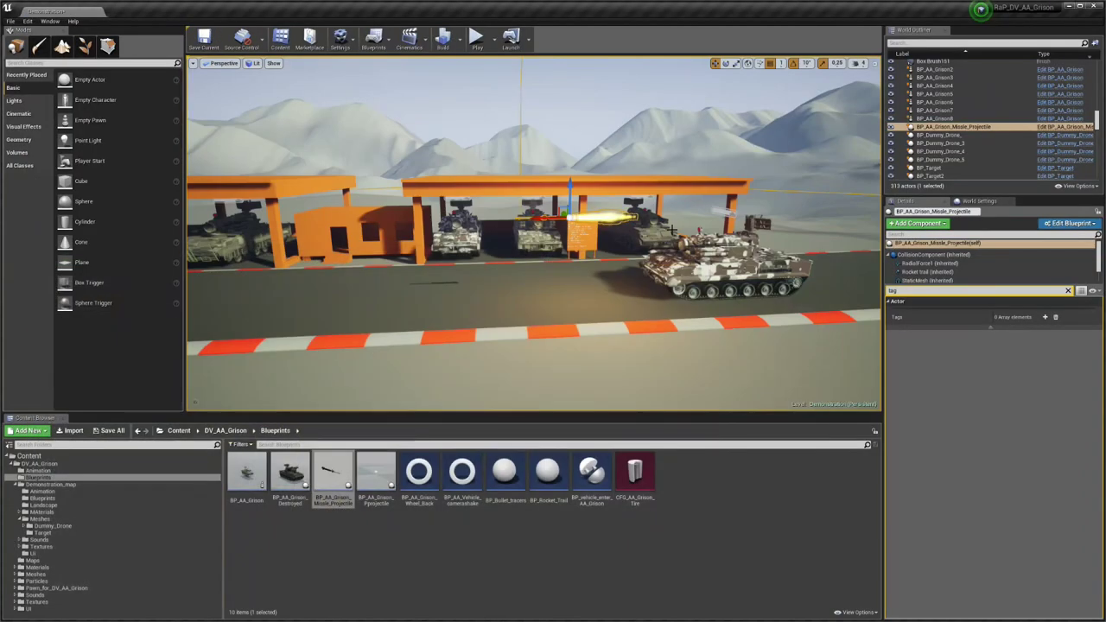
Move the placed missile projectile away from the parked vehicles and raise it above the ground near the track bend
key(f)
right_drag(534, 250, 526, 244)
drag(596, 230, 407, 224)
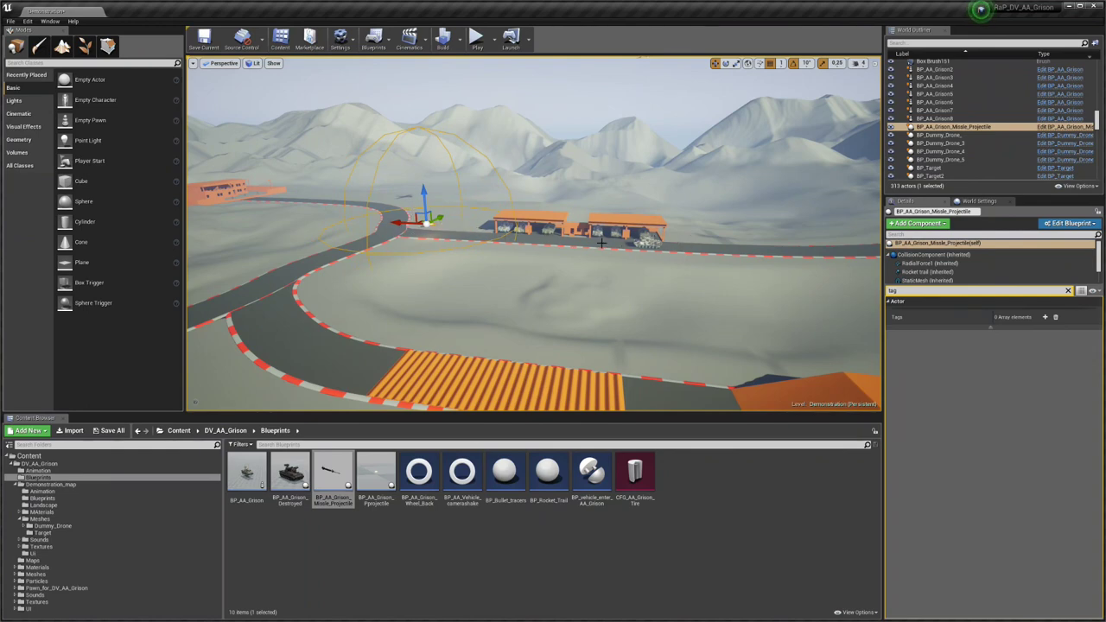
key(e)
drag(423, 202, 438, 177)
key(r)
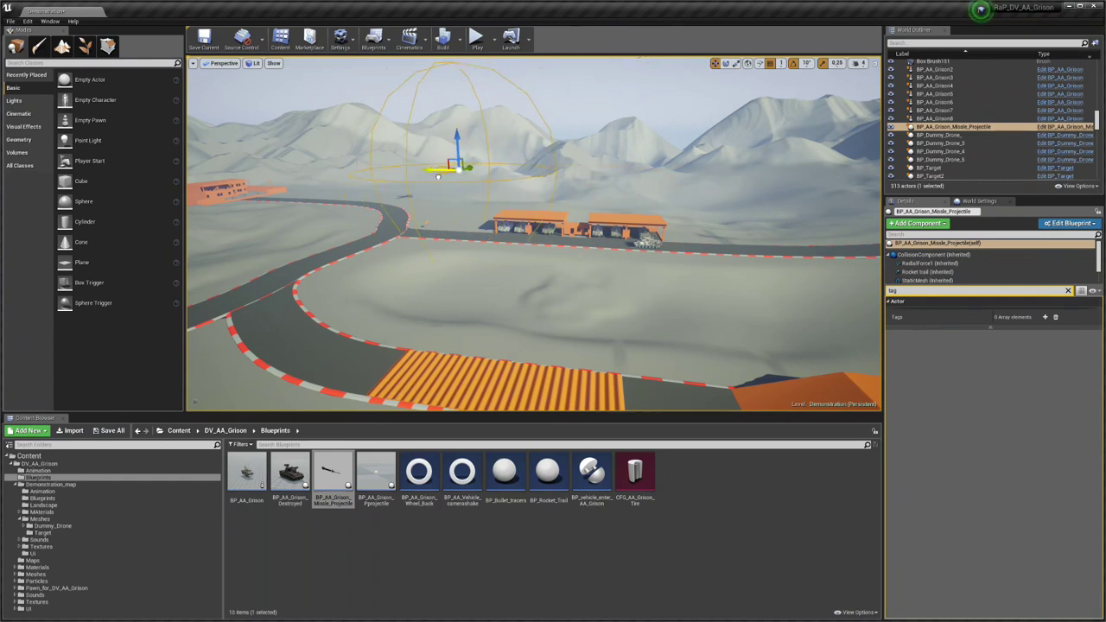
Reopen the missile projectile blueprint, remove its Sphere component and compile
double_click(290, 473)
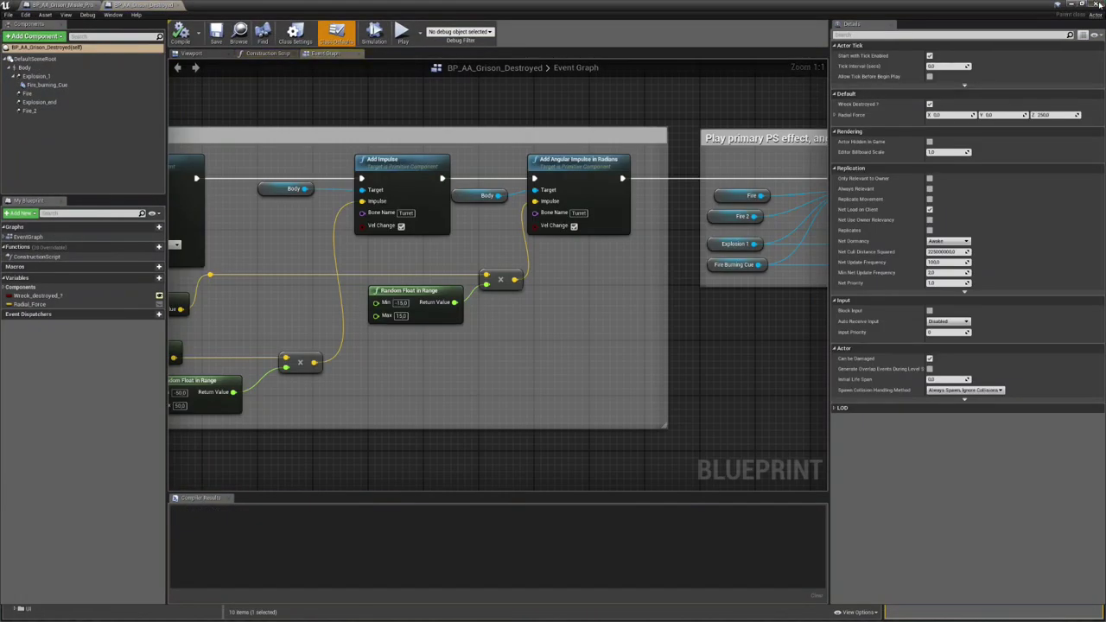
click(1100, 4)
double_click(372, 469)
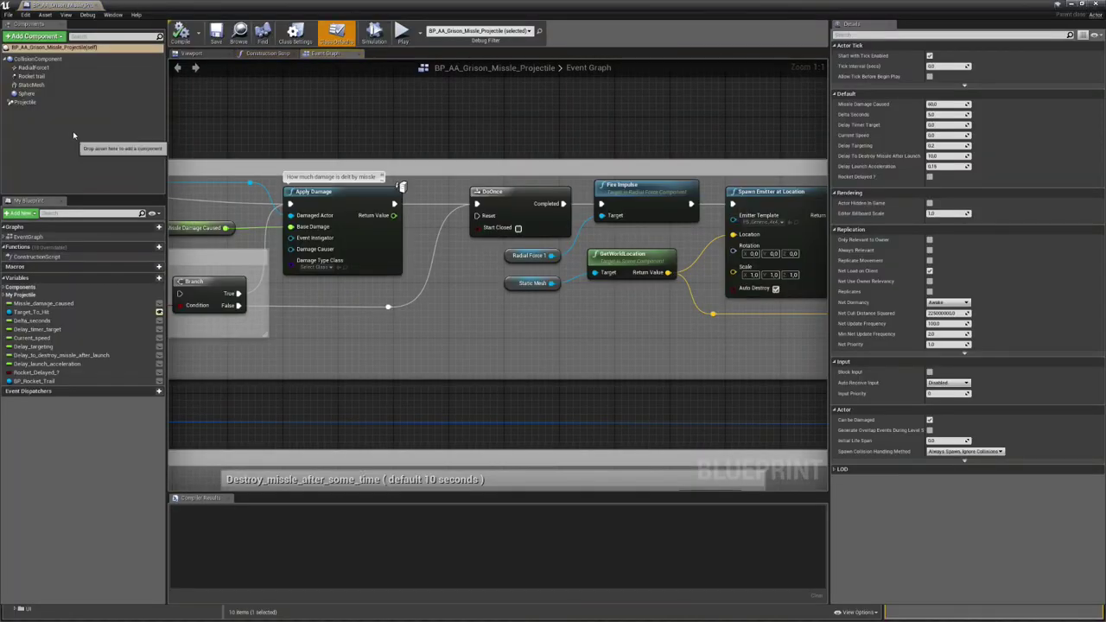
click(65, 94)
key(Delete)
click(201, 54)
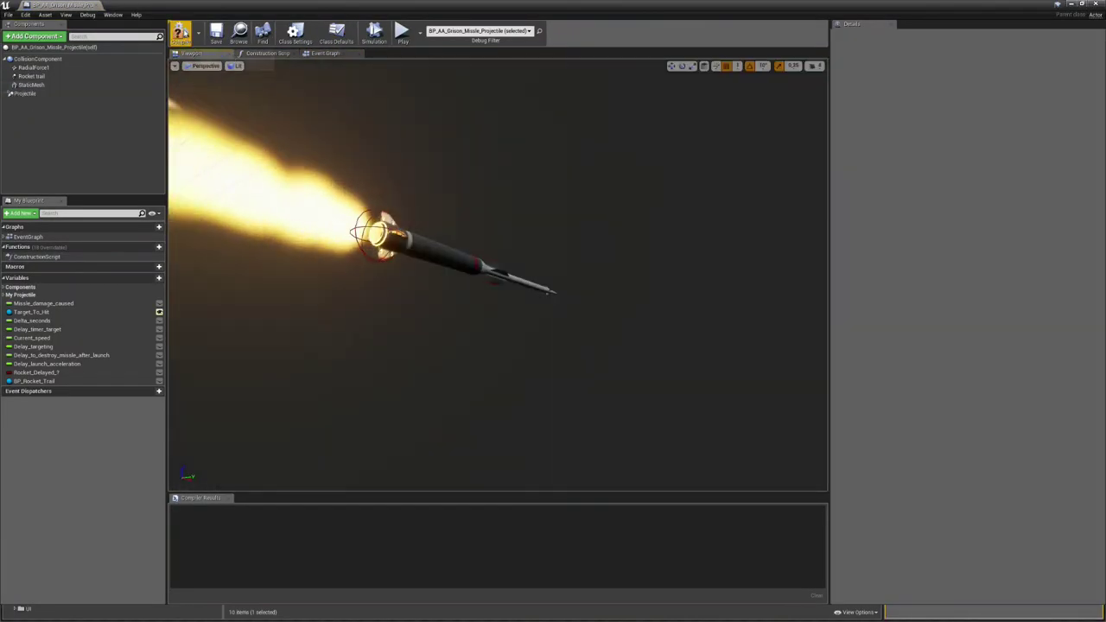
click(182, 32)
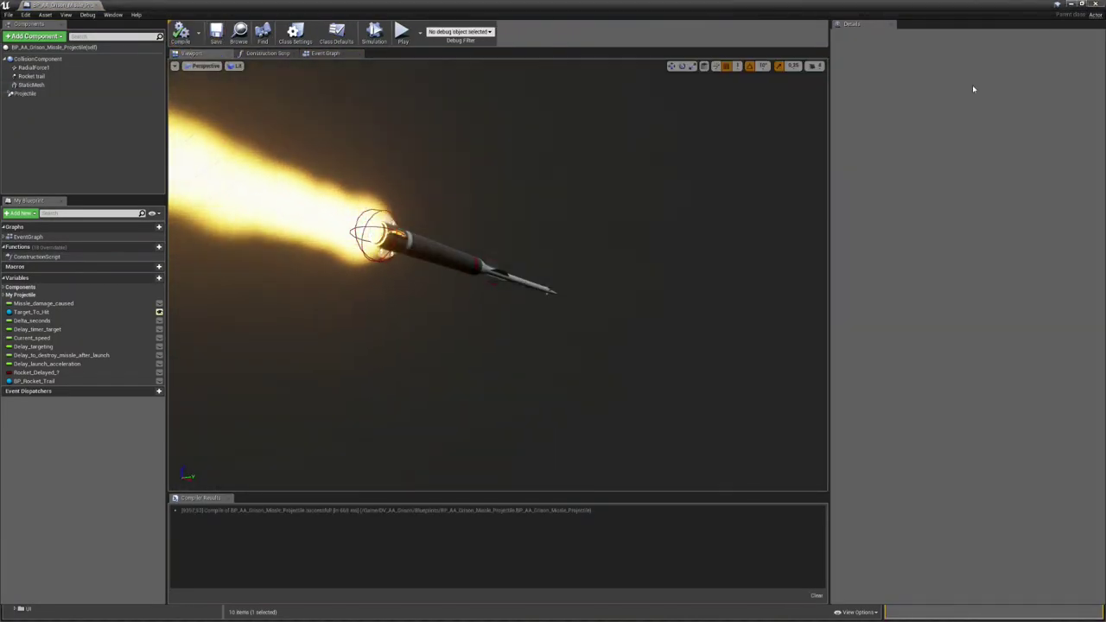
Close the blueprint editor and delete the placed missile projectile from the level
click(1100, 4)
click(404, 215)
key(Delete)
Examine the airborne target above the shelters and the Grison vehicles parked beside the track
key(w)
right_drag(497, 271, 530, 277)
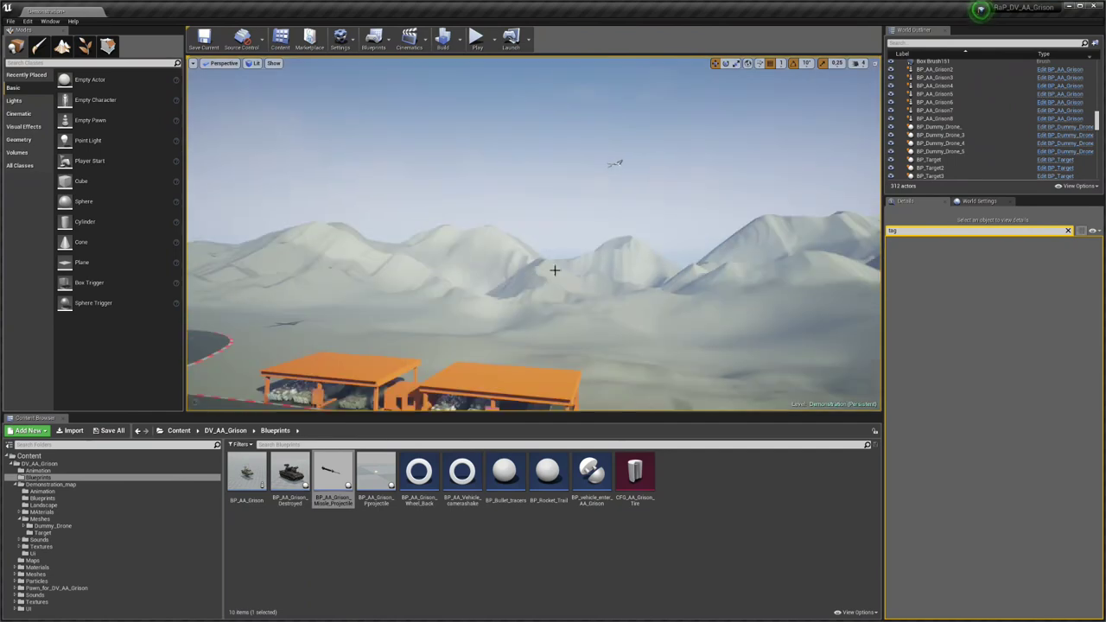
right_drag(553, 166, 554, 241)
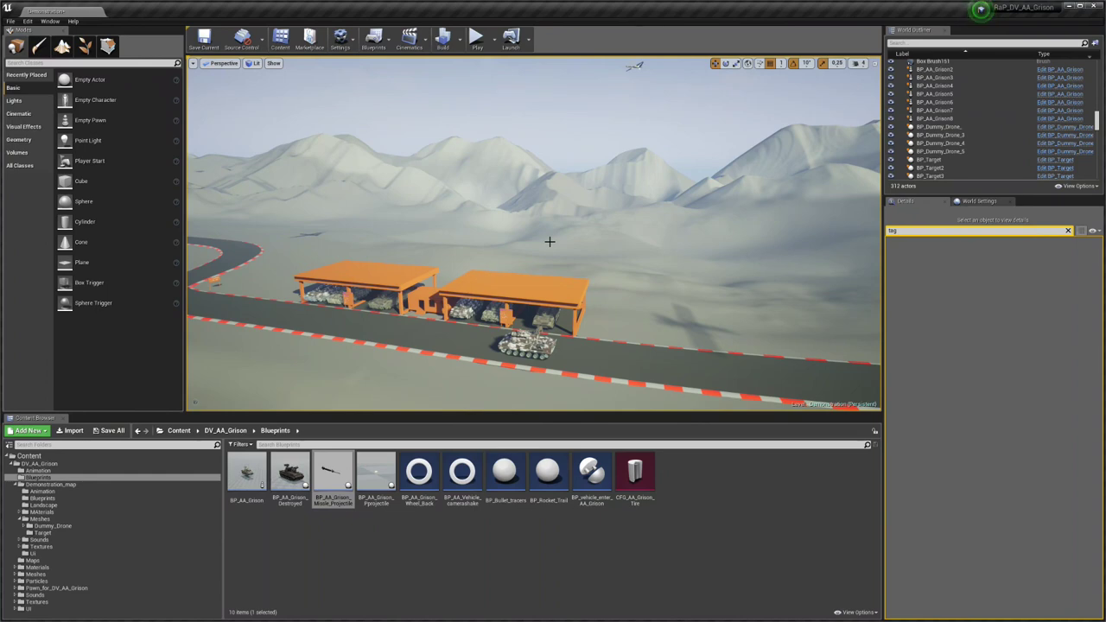
right_drag(547, 284, 540, 242)
key(w)
key(d)
key(a)
key(w)
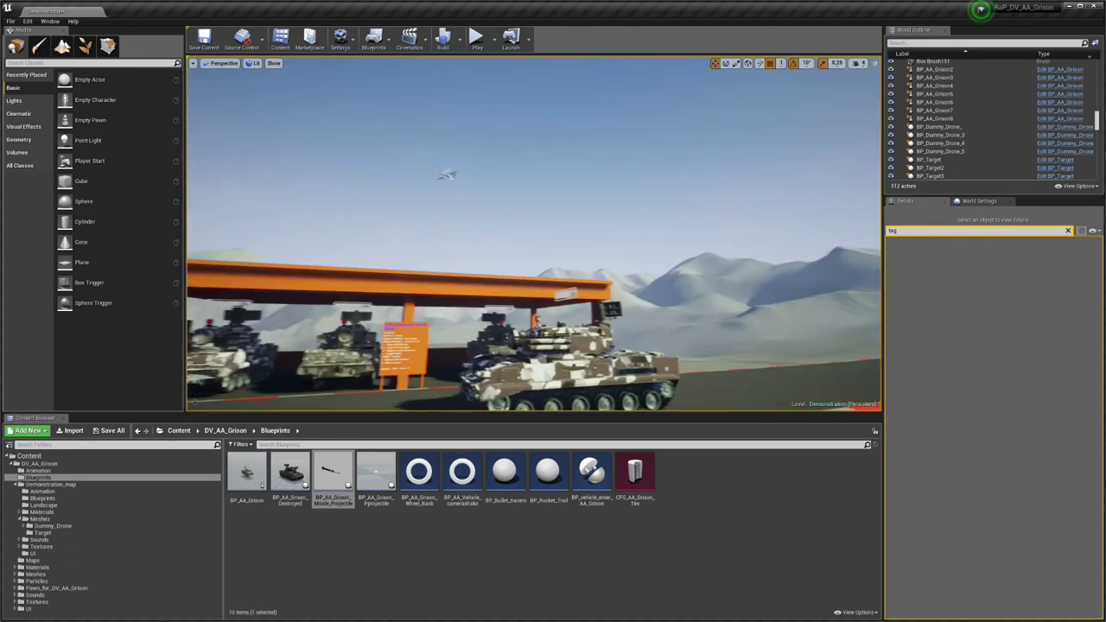
right_drag(605, 285, 540, 278)
click(479, 182)
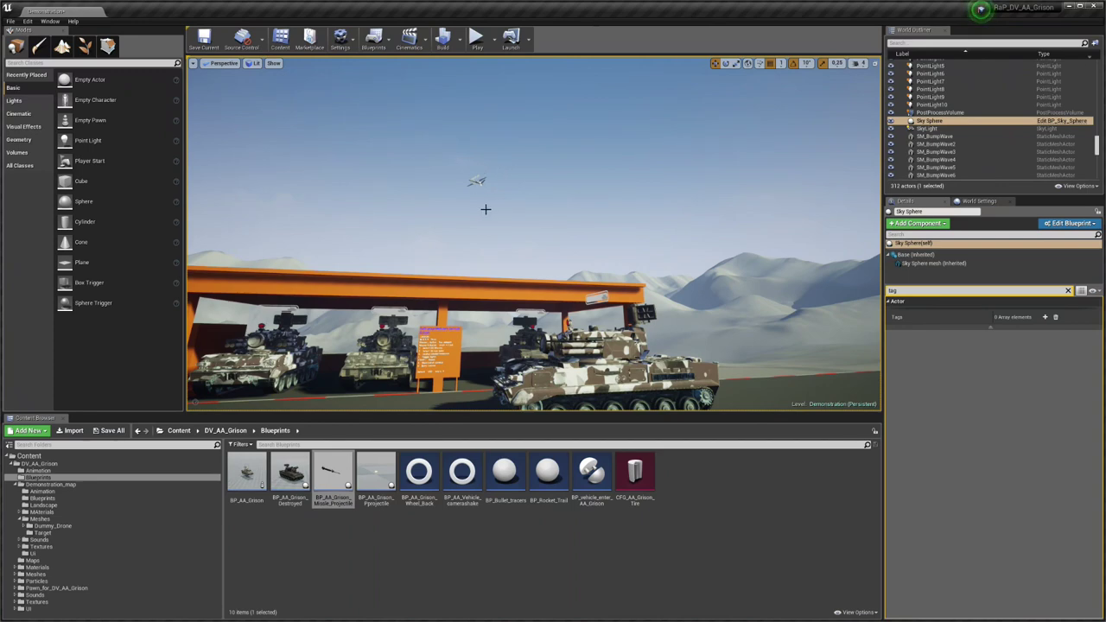
right_drag(493, 209, 578, 251)
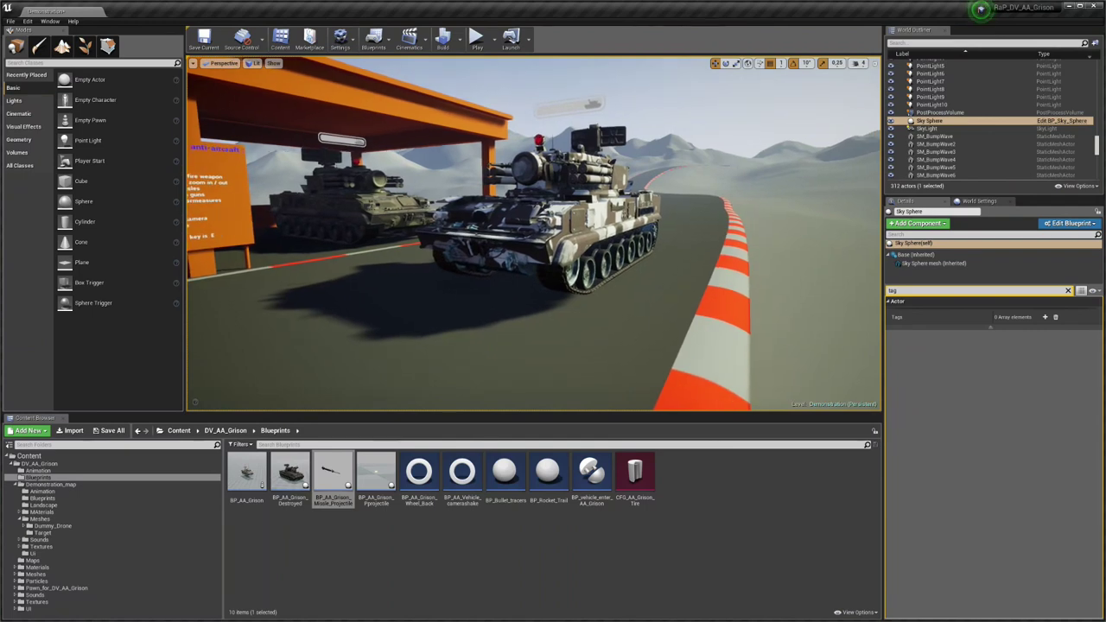
right_drag(551, 208, 553, 208)
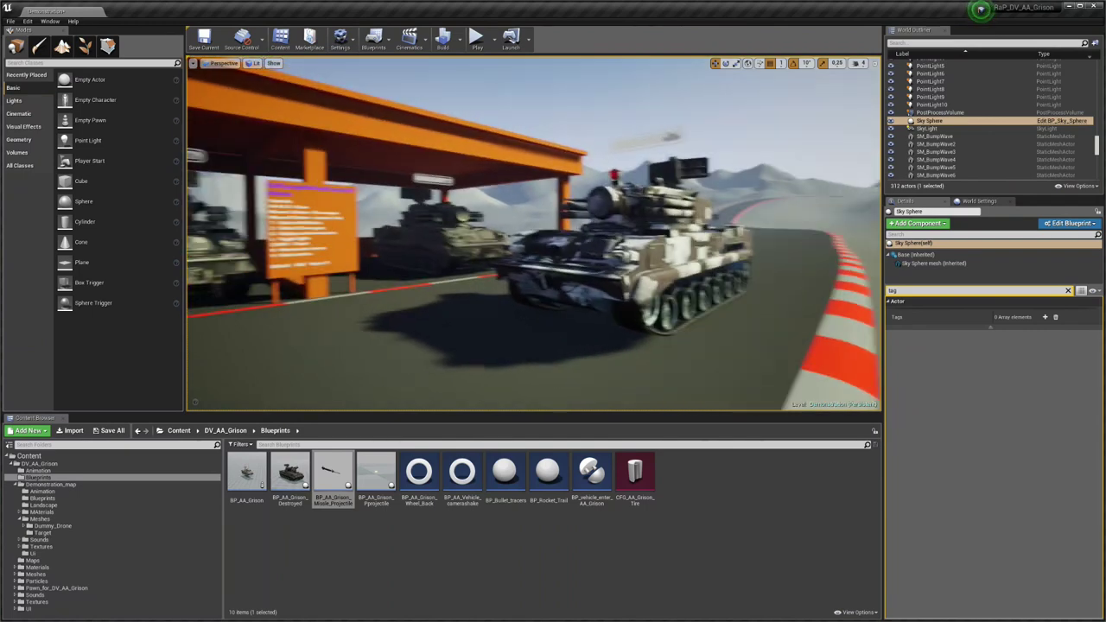